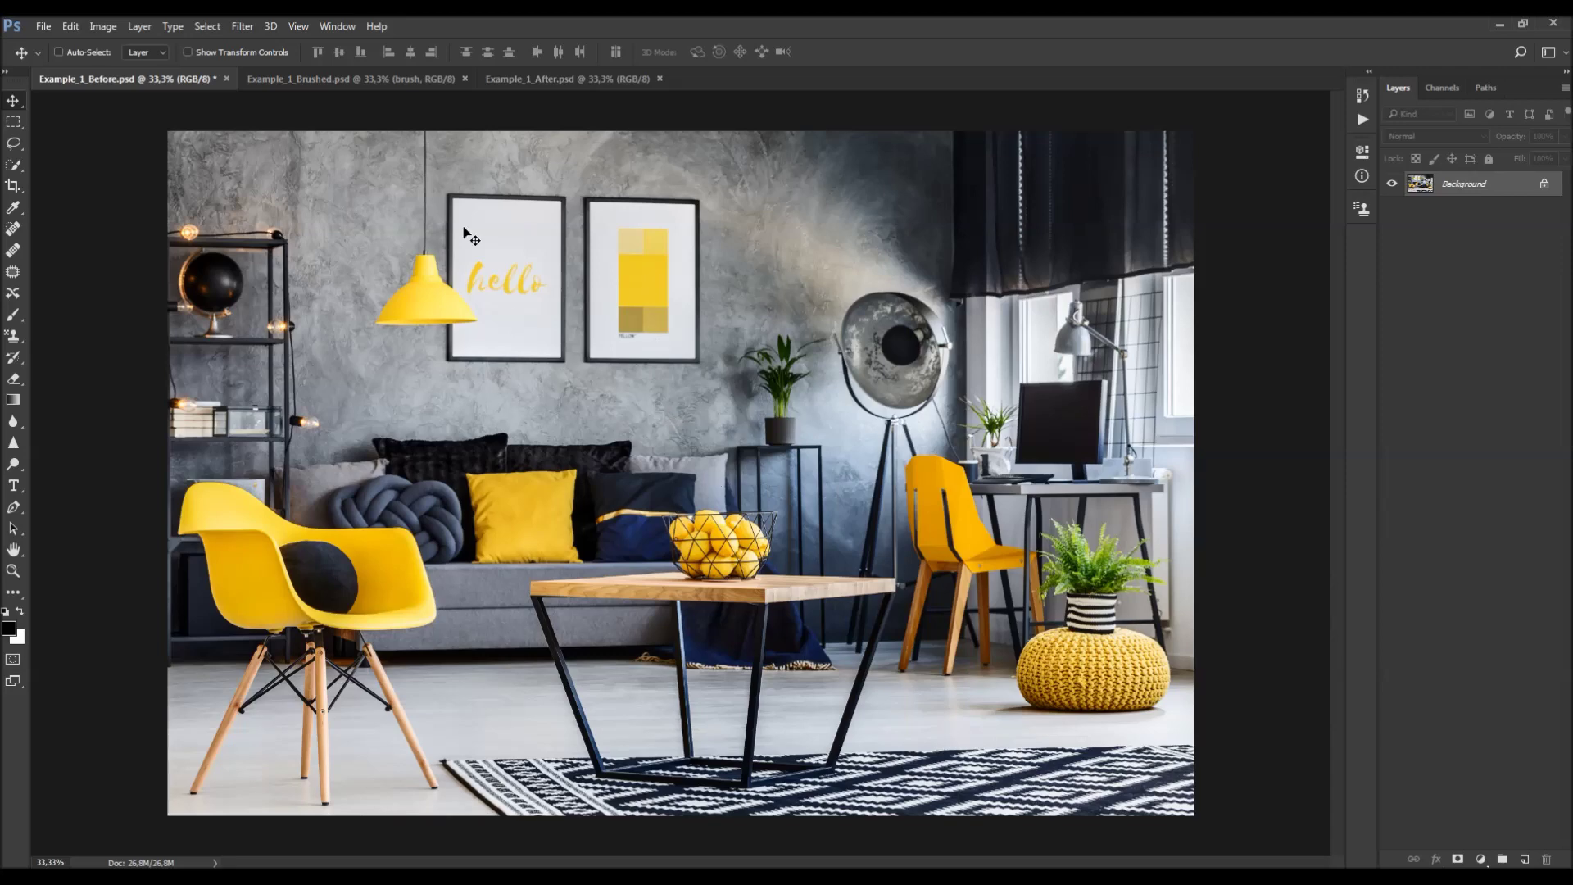
Step: View the brushed and finished example documents, and close both so only Example_1_Before.psd stays open
{"action": "left_click", "coordinate": [366, 80]}
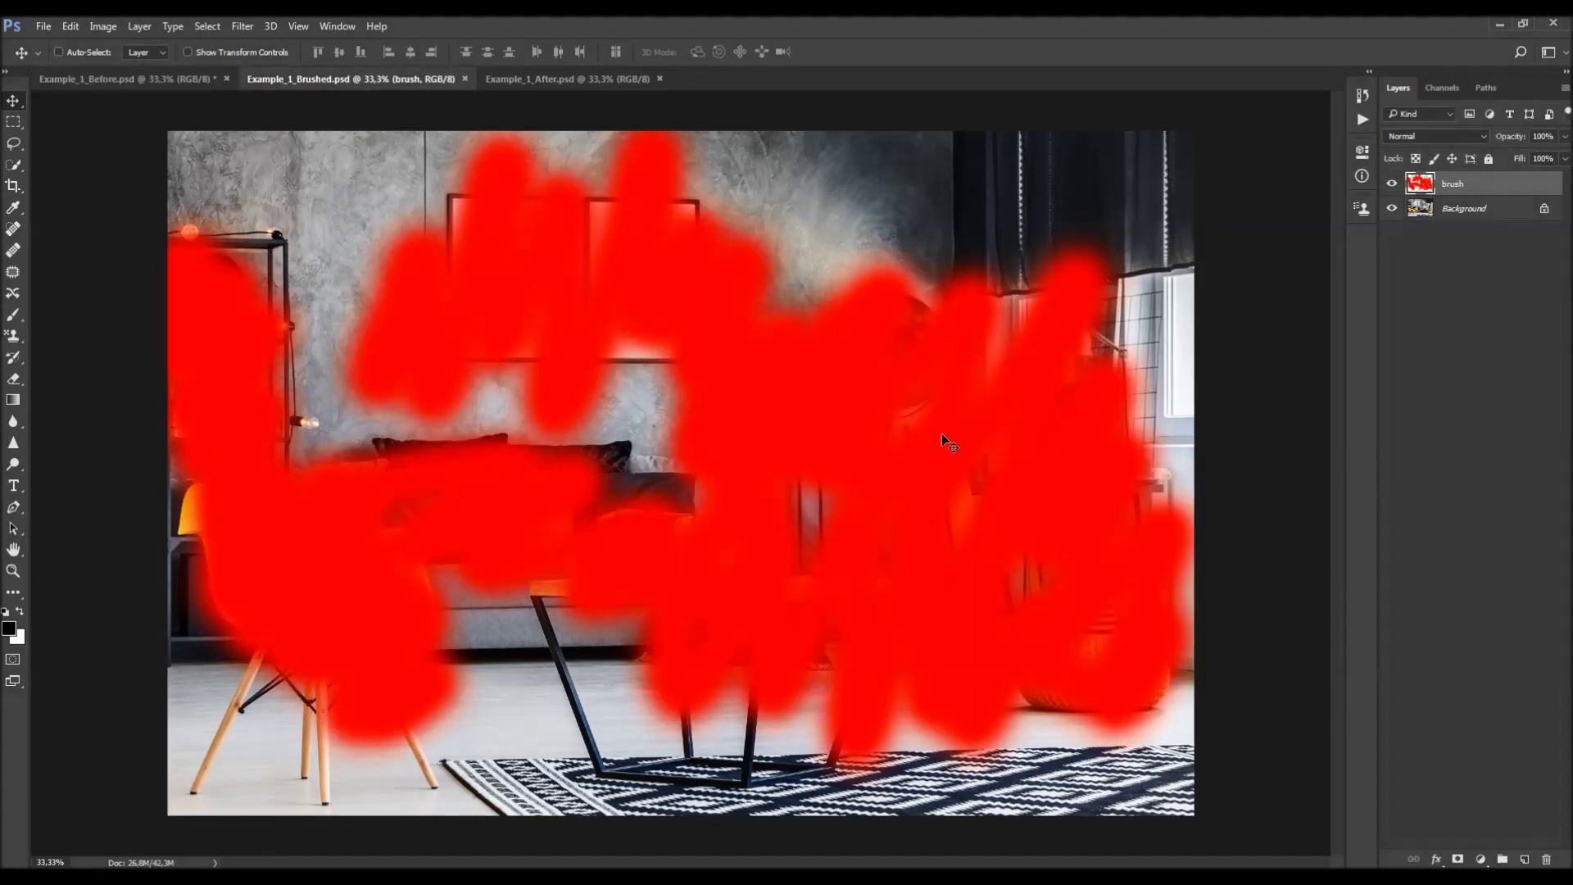
{"action": "left_click", "coordinate": [518, 79]}
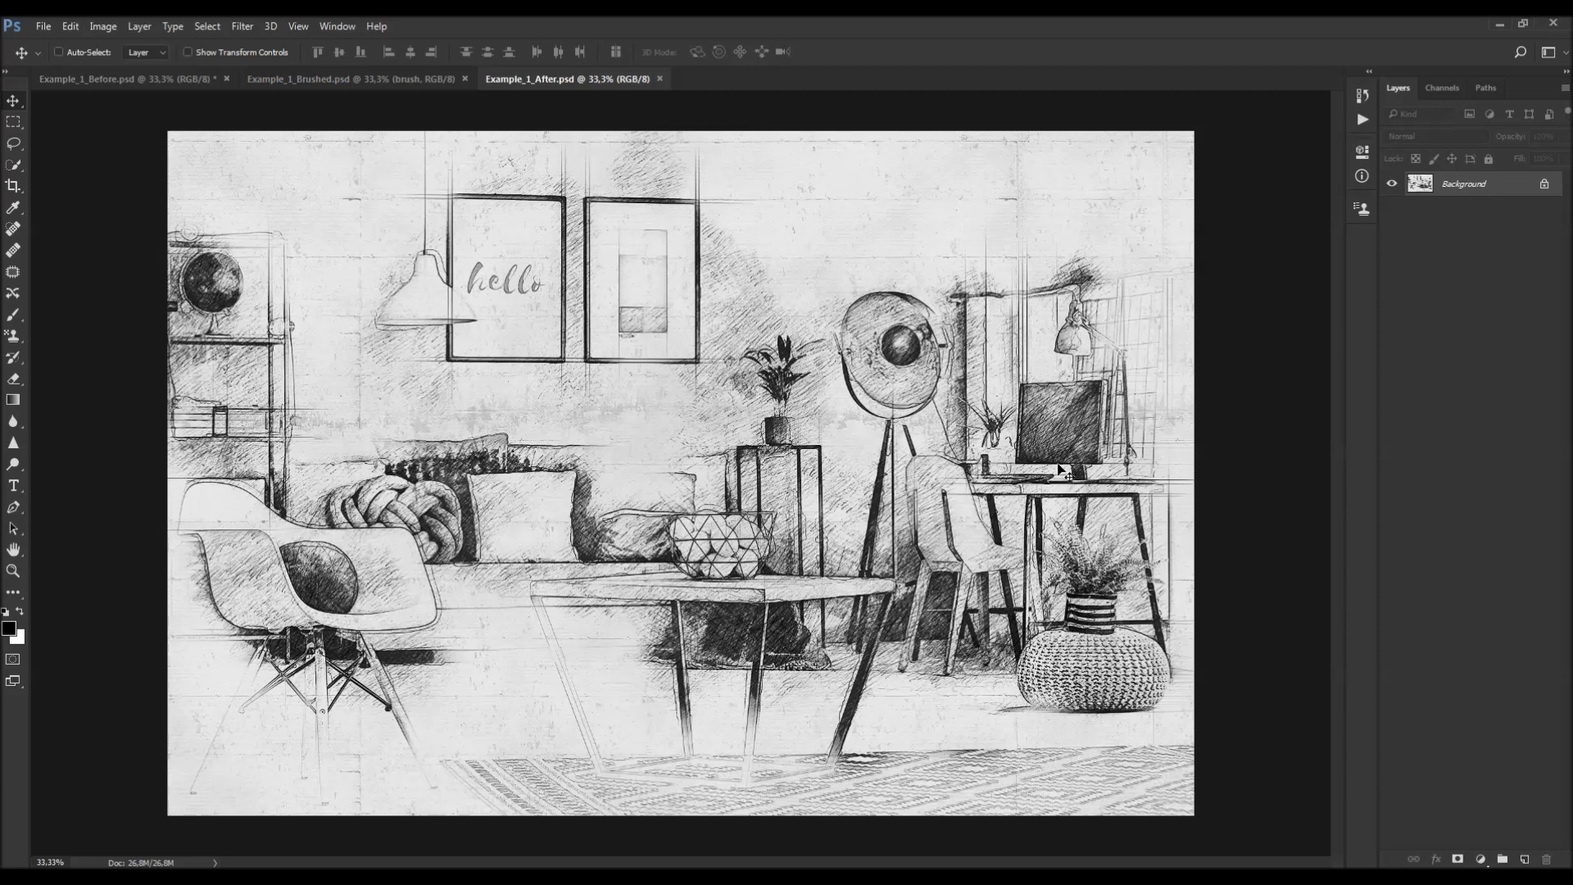
{"action": "left_click", "coordinate": [658, 79]}
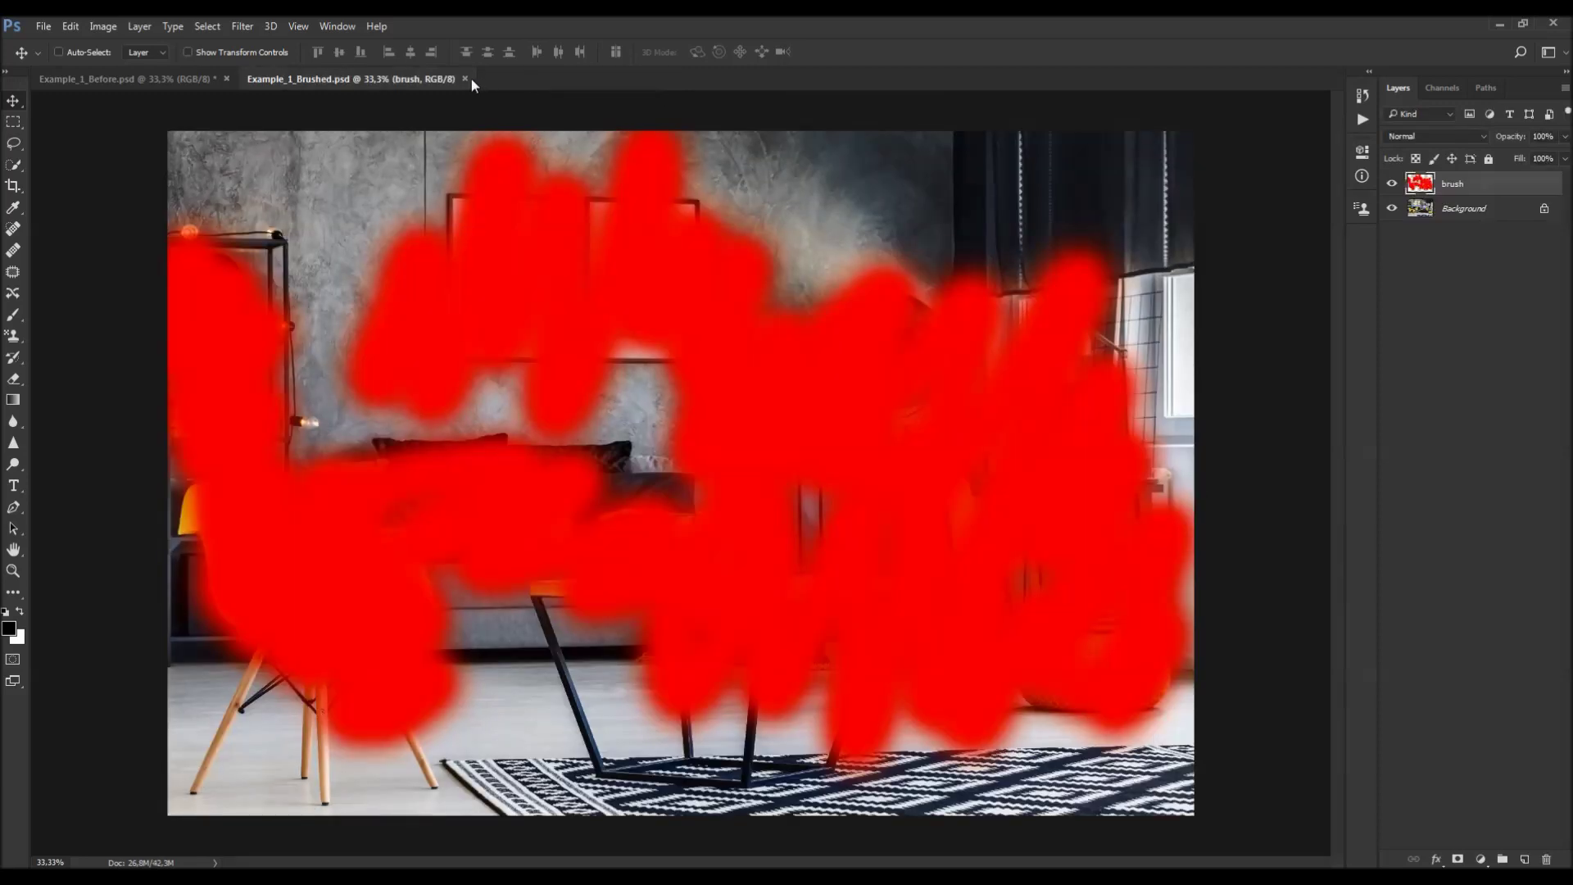
{"action": "left_click", "coordinate": [464, 79]}
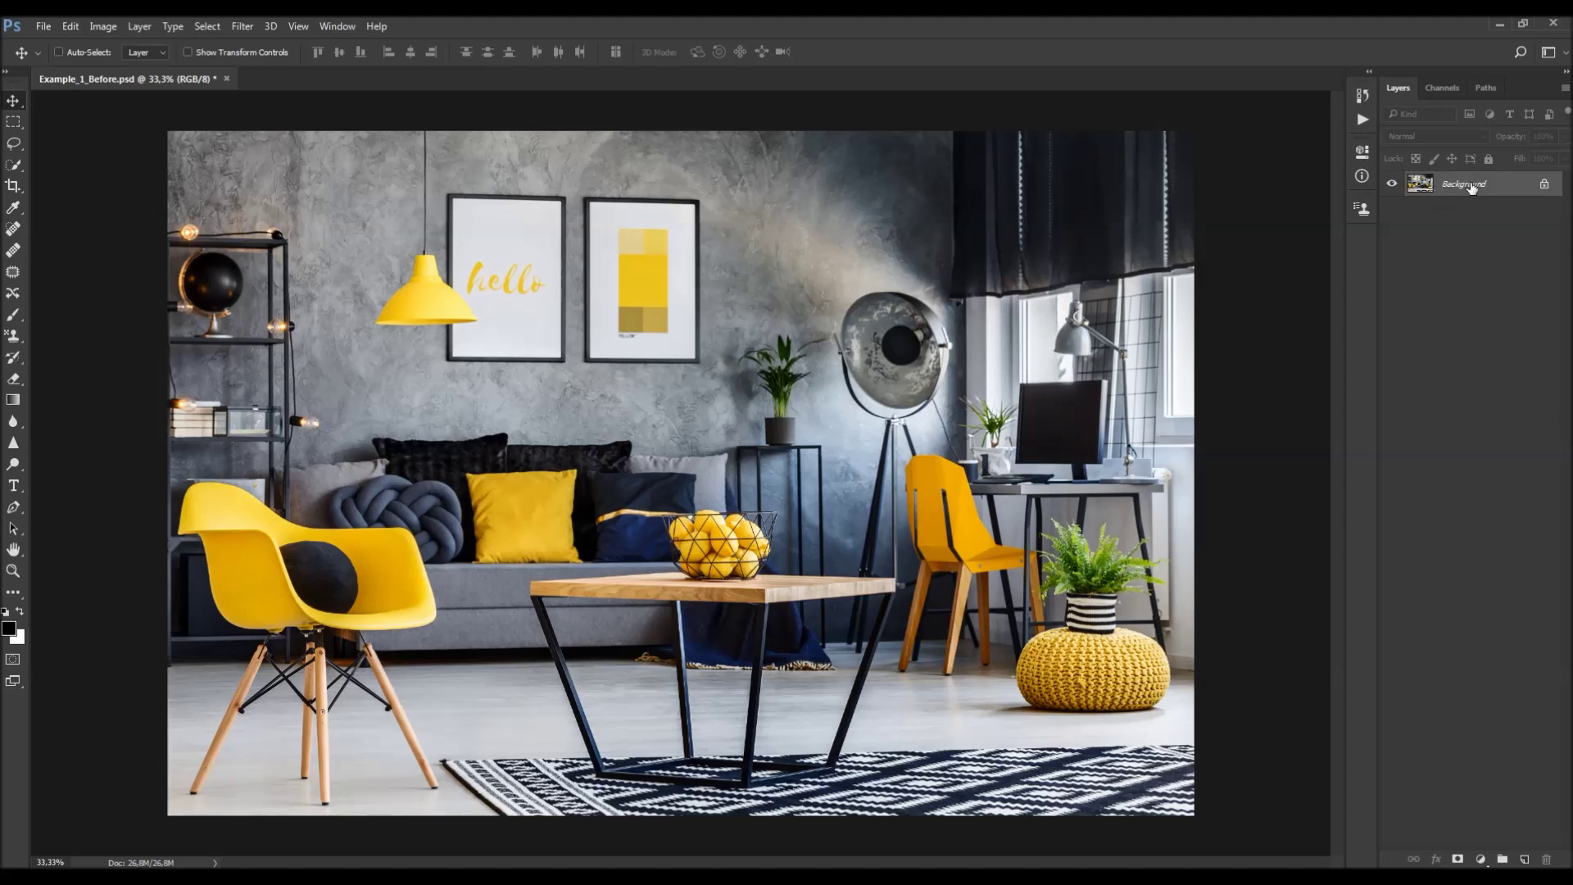
Step: Unlock the Background as a regular layer and convert that layer back into a Background
{"action": "double_click", "coordinate": [1514, 186]}
{"action": "key", "text": "Return"}
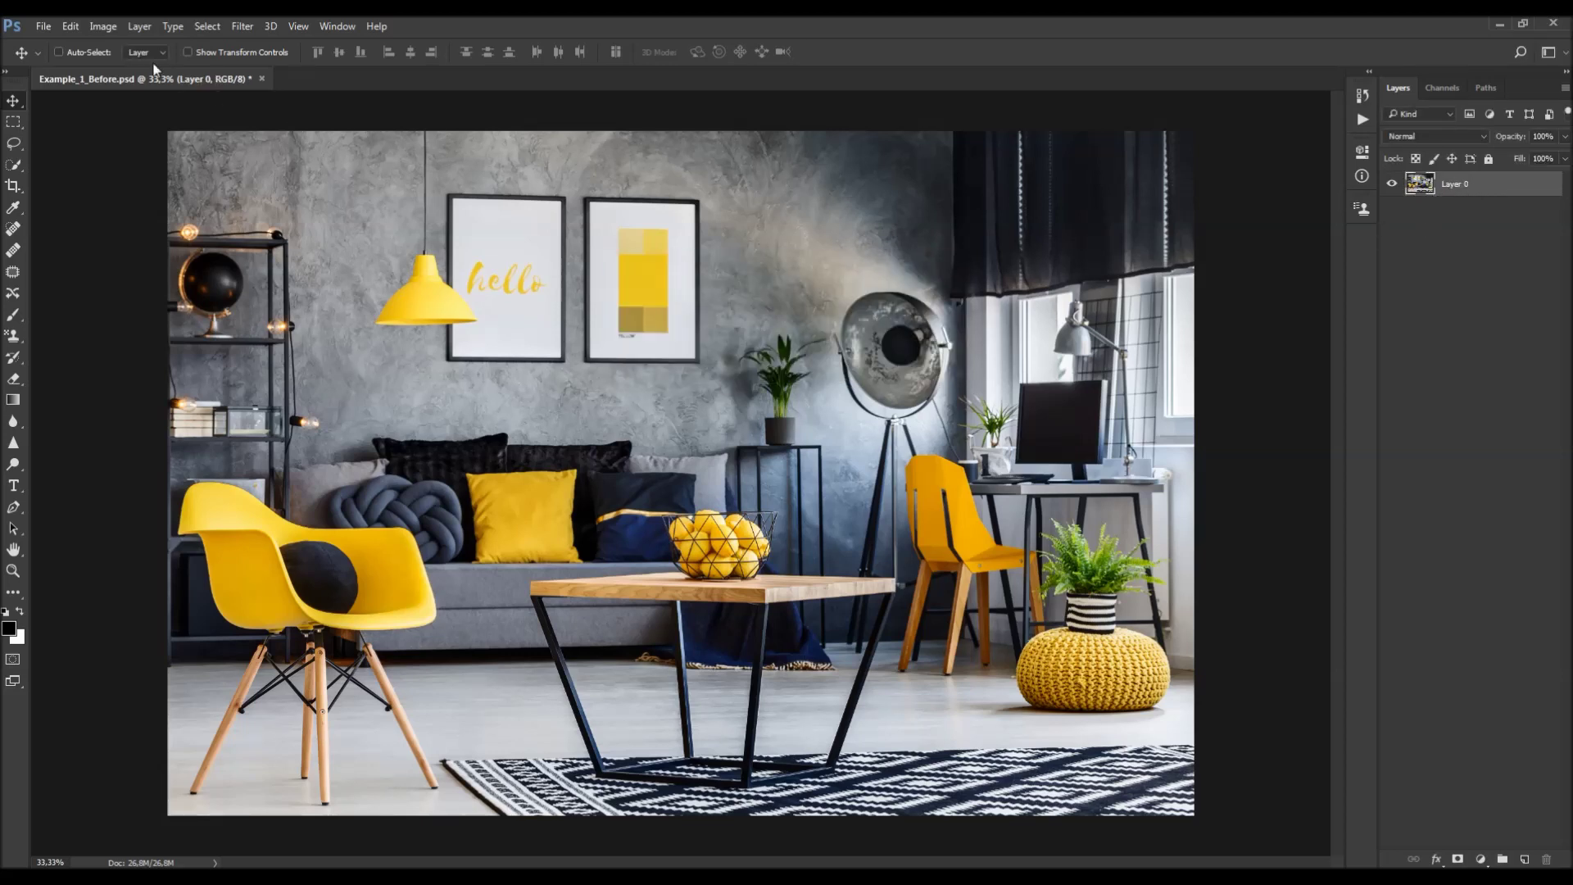
{"action": "left_click", "coordinate": [140, 26]}
{"action": "mouse_move", "coordinate": [155, 46]}
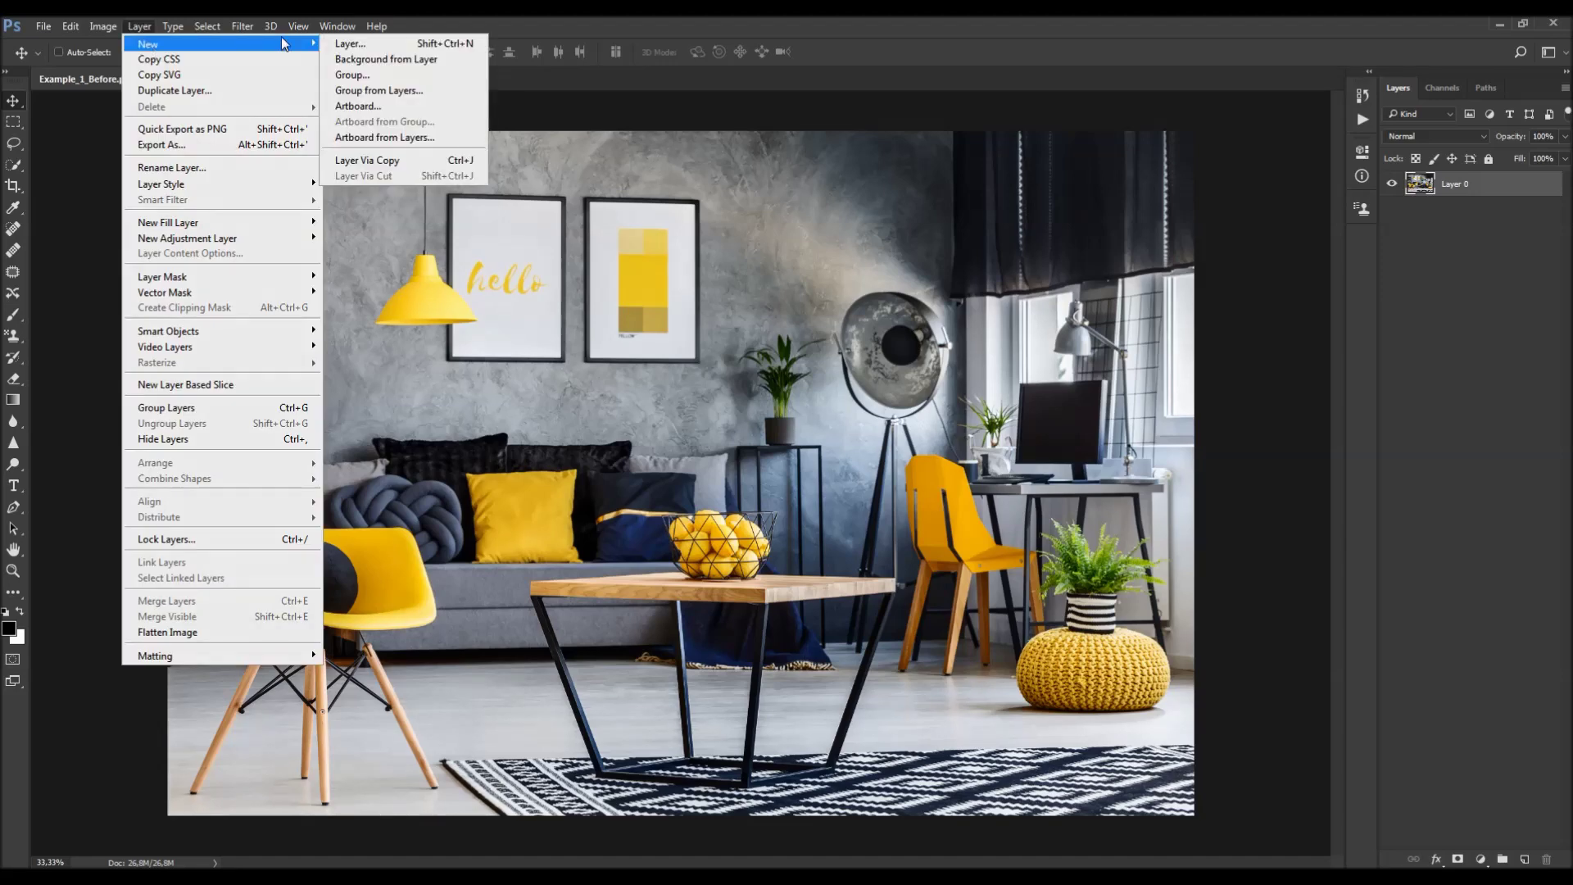
{"action": "left_click", "coordinate": [409, 63]}
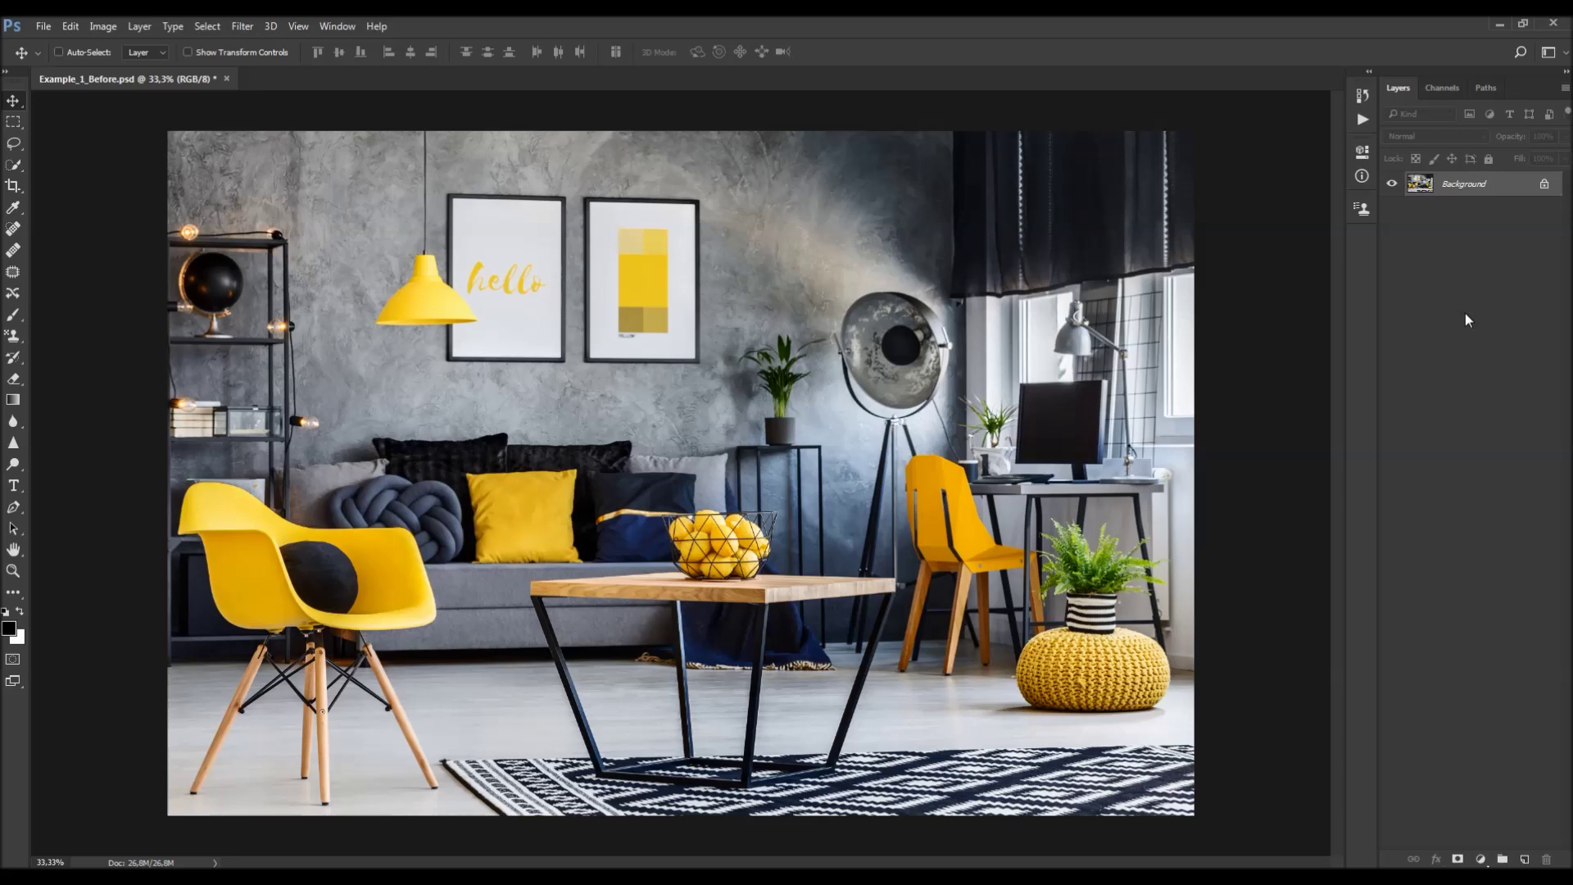
Step: Review the Layers Panel Options, including the setting that adds "copy" to copied layers and groups, and close the dialog
{"action": "left_click", "coordinate": [1563, 89]}
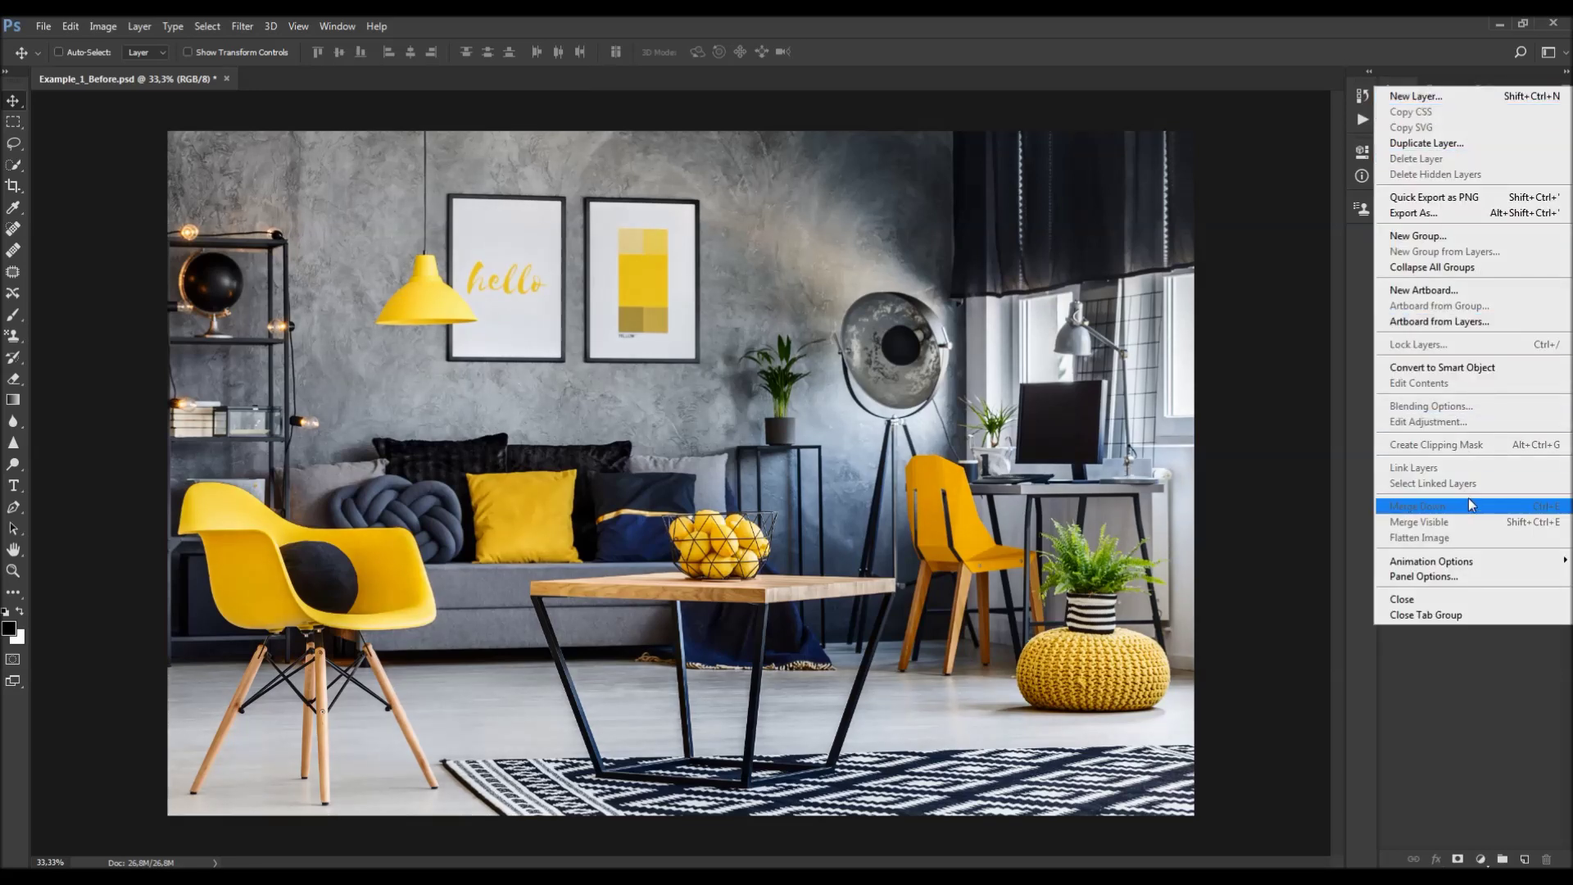
{"action": "left_click", "coordinate": [1432, 577]}
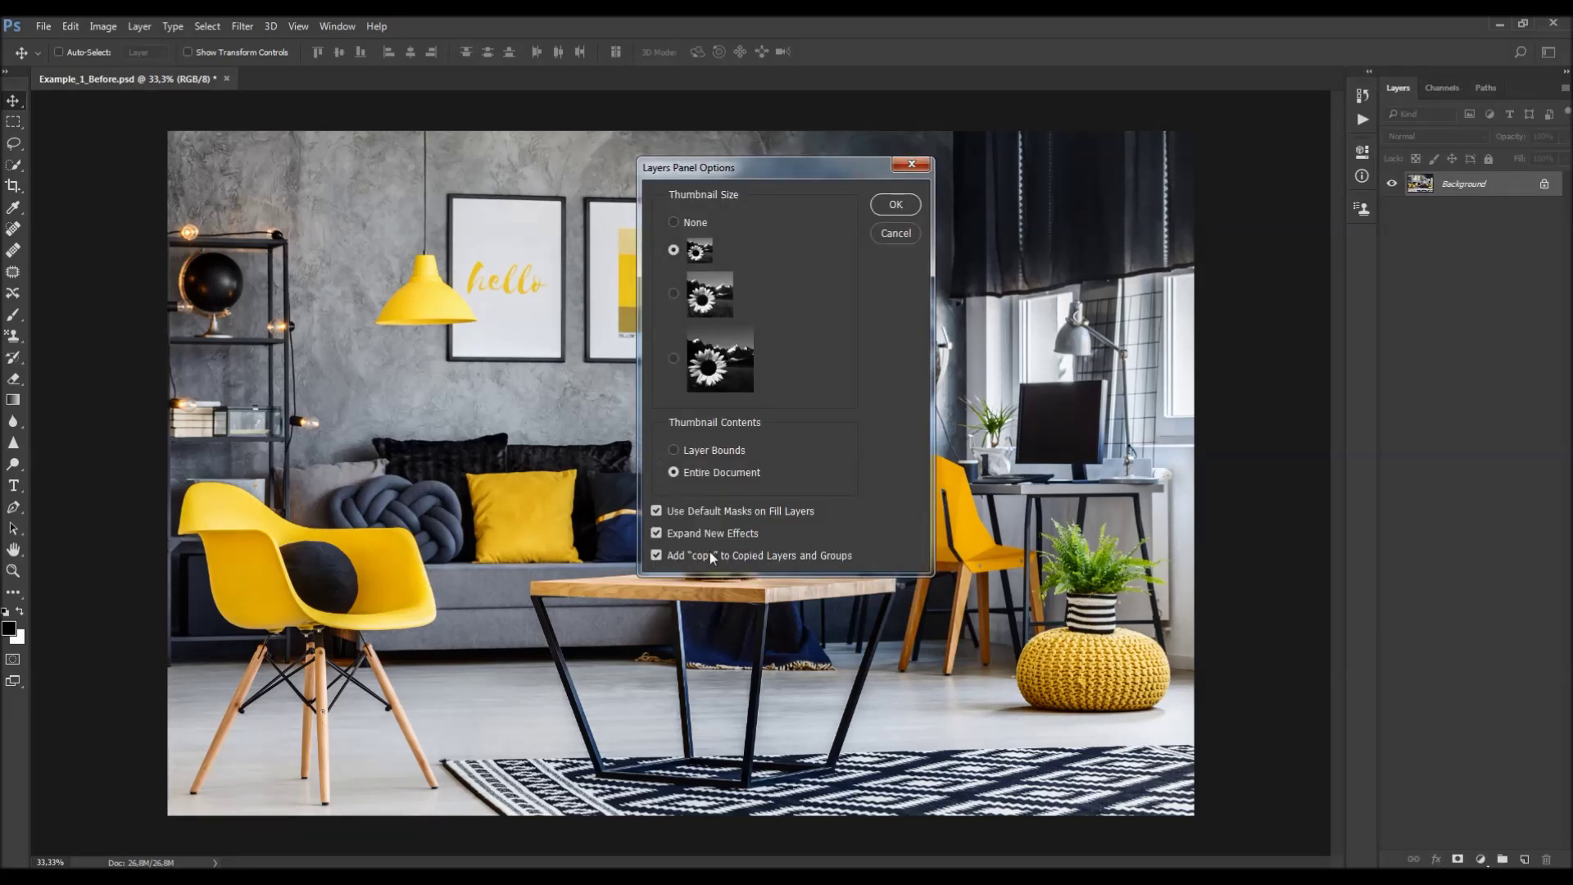
{"action": "left_click", "coordinate": [919, 168]}
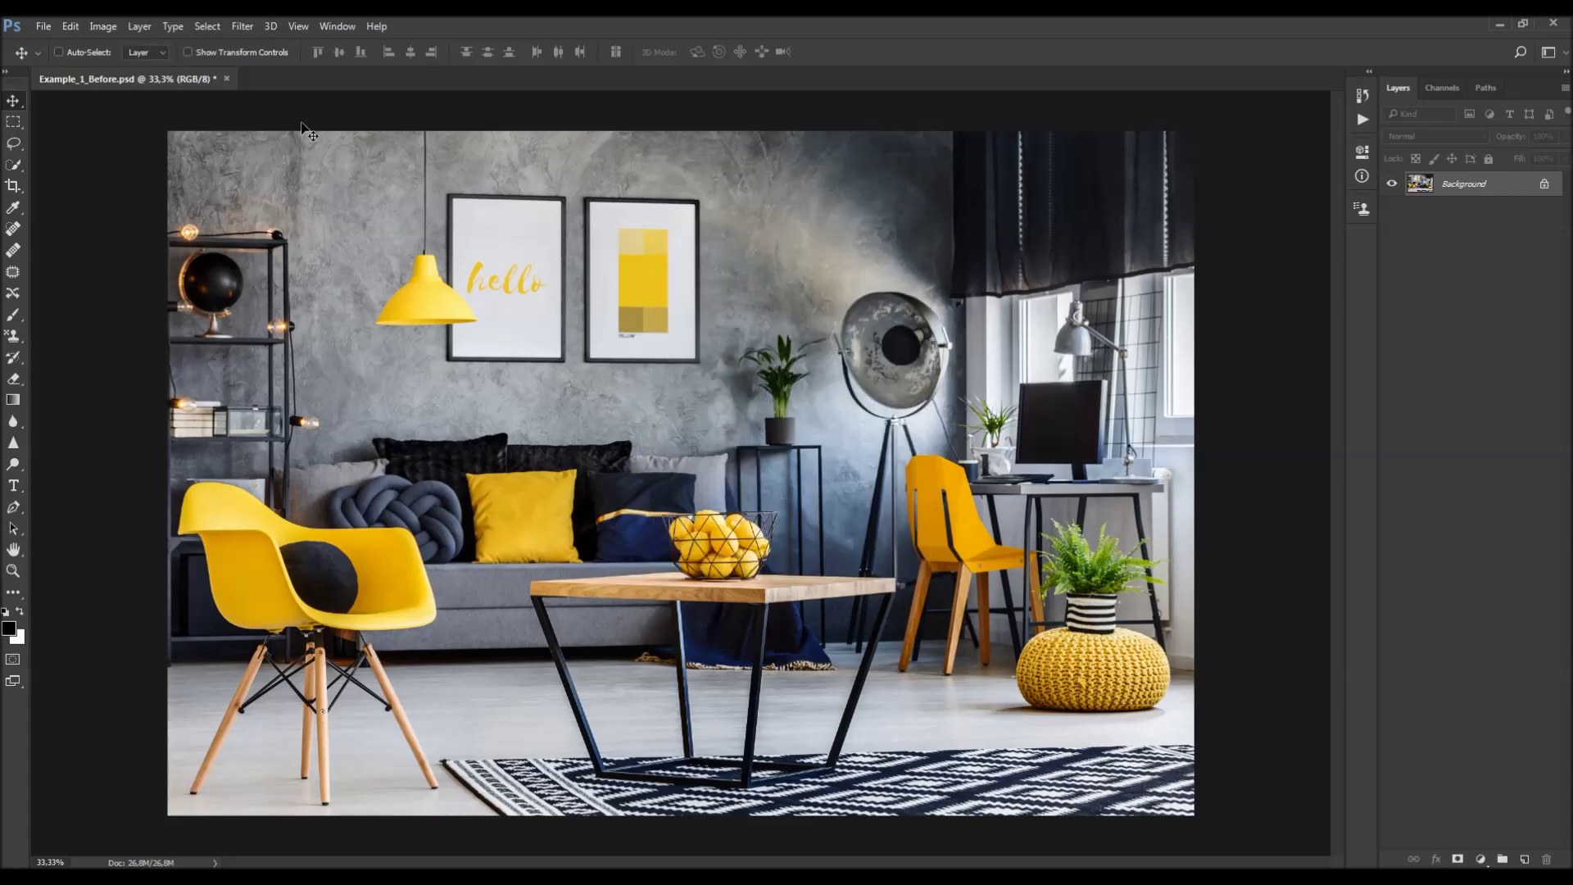
Step: Check the photo's pixel dimensions and resolution in Image Size, leaving the settings unchanged
{"action": "left_click", "coordinate": [104, 26]}
{"action": "mouse_move", "coordinate": [336, 25]}
{"action": "mouse_move", "coordinate": [103, 26]}
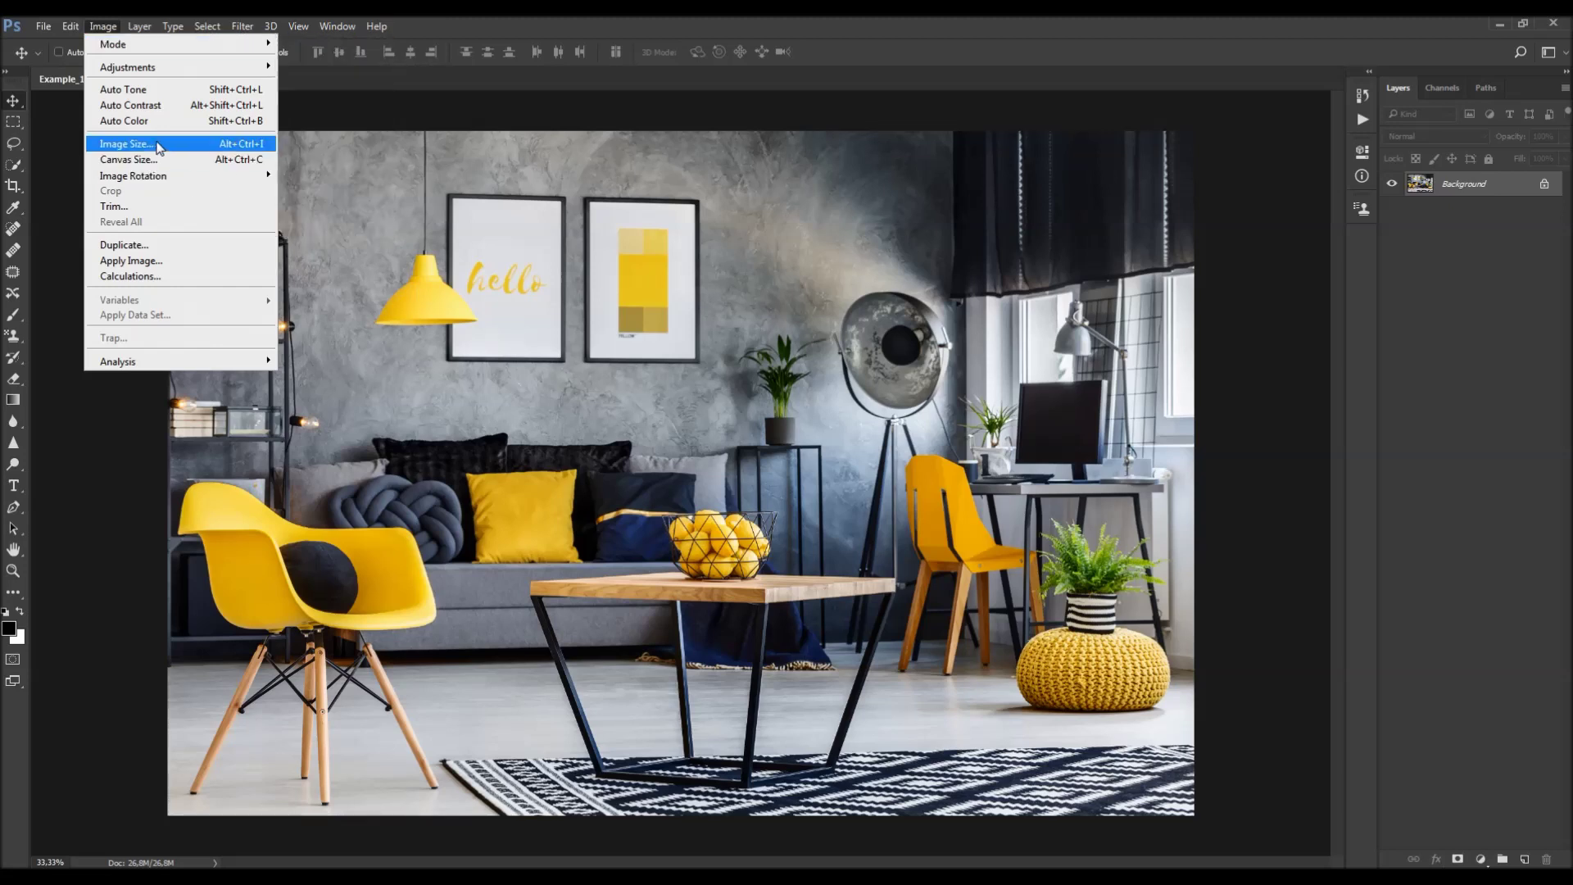
{"action": "left_click", "coordinate": [127, 143]}
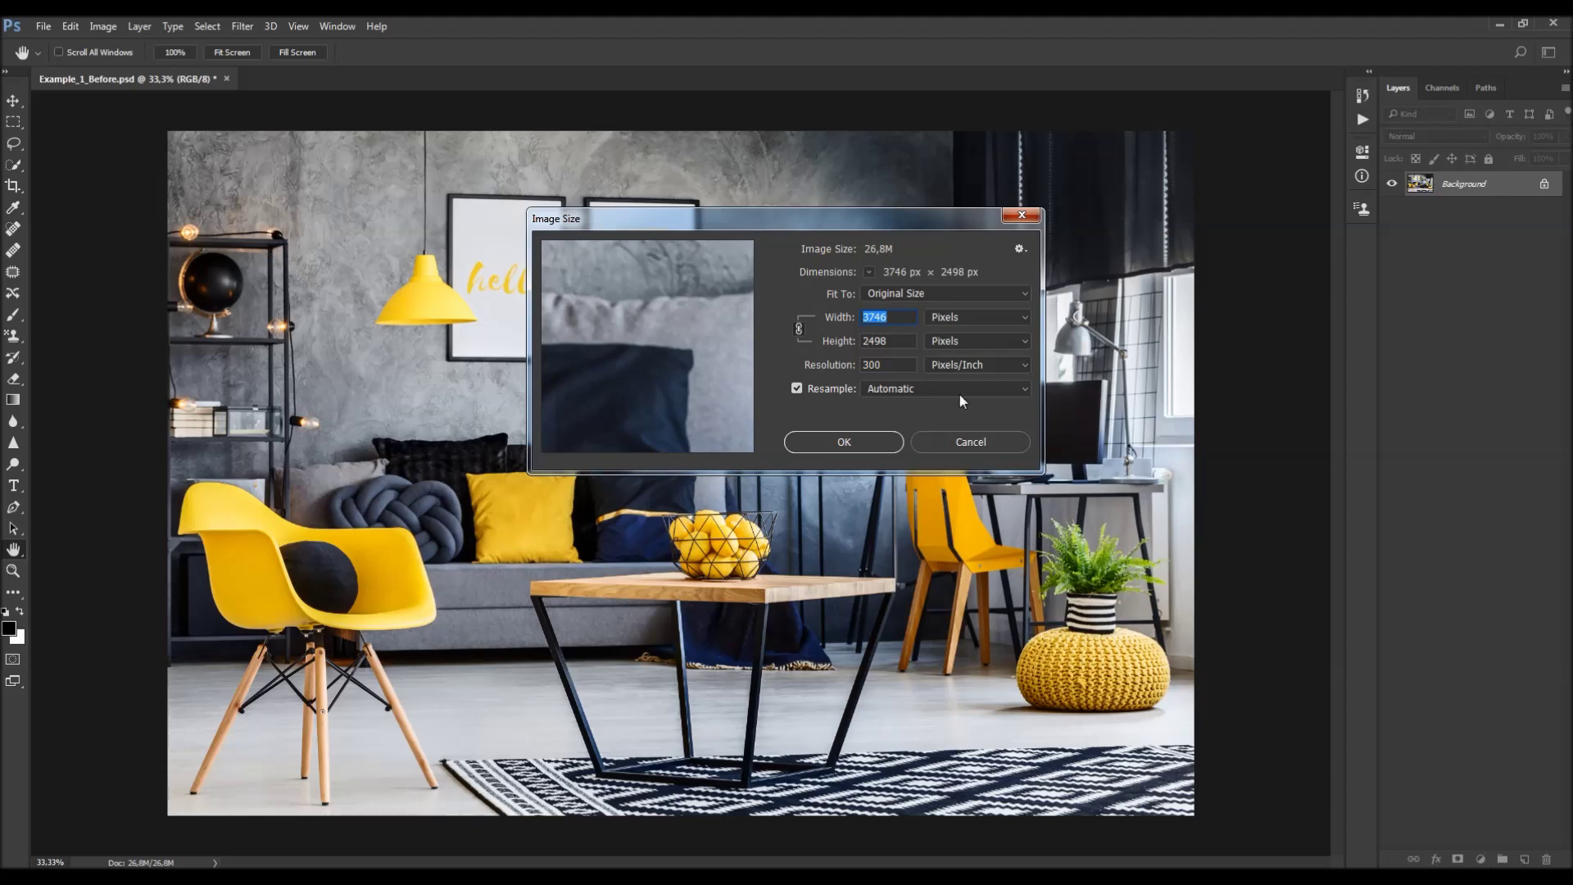
{"action": "left_click", "coordinate": [995, 436]}
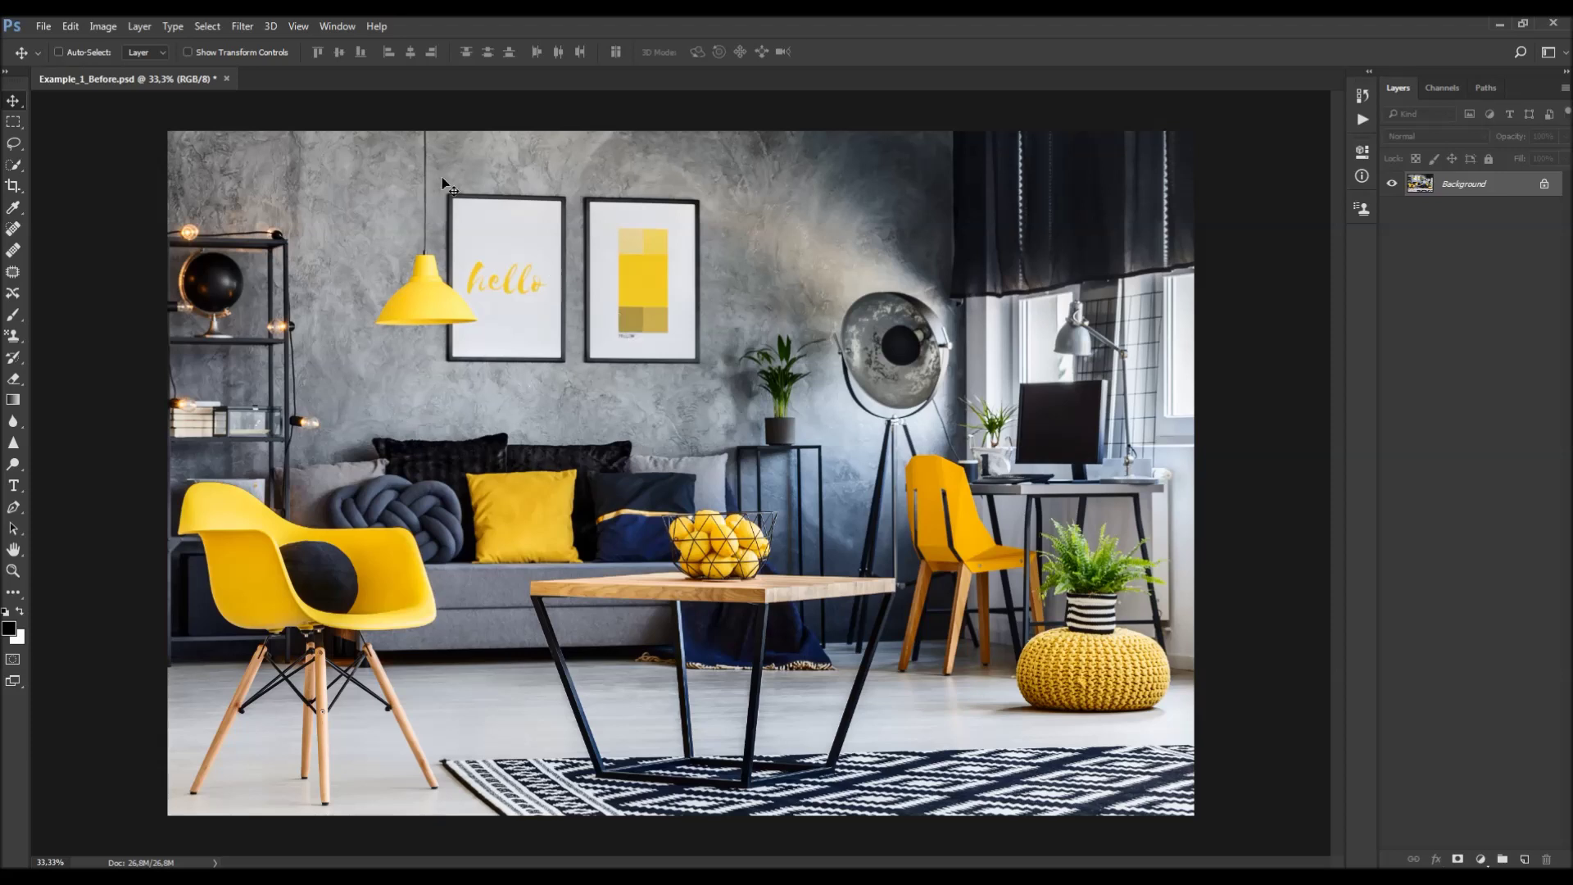
Step: Load the TechnicalArt 3 actions file from the CC 2015.5, CC 2017, CC 2018, CC 2019+ folder and select its TechnicalArt 3 action
{"action": "left_click", "coordinate": [333, 30]}
{"action": "left_click", "coordinate": [360, 129]}
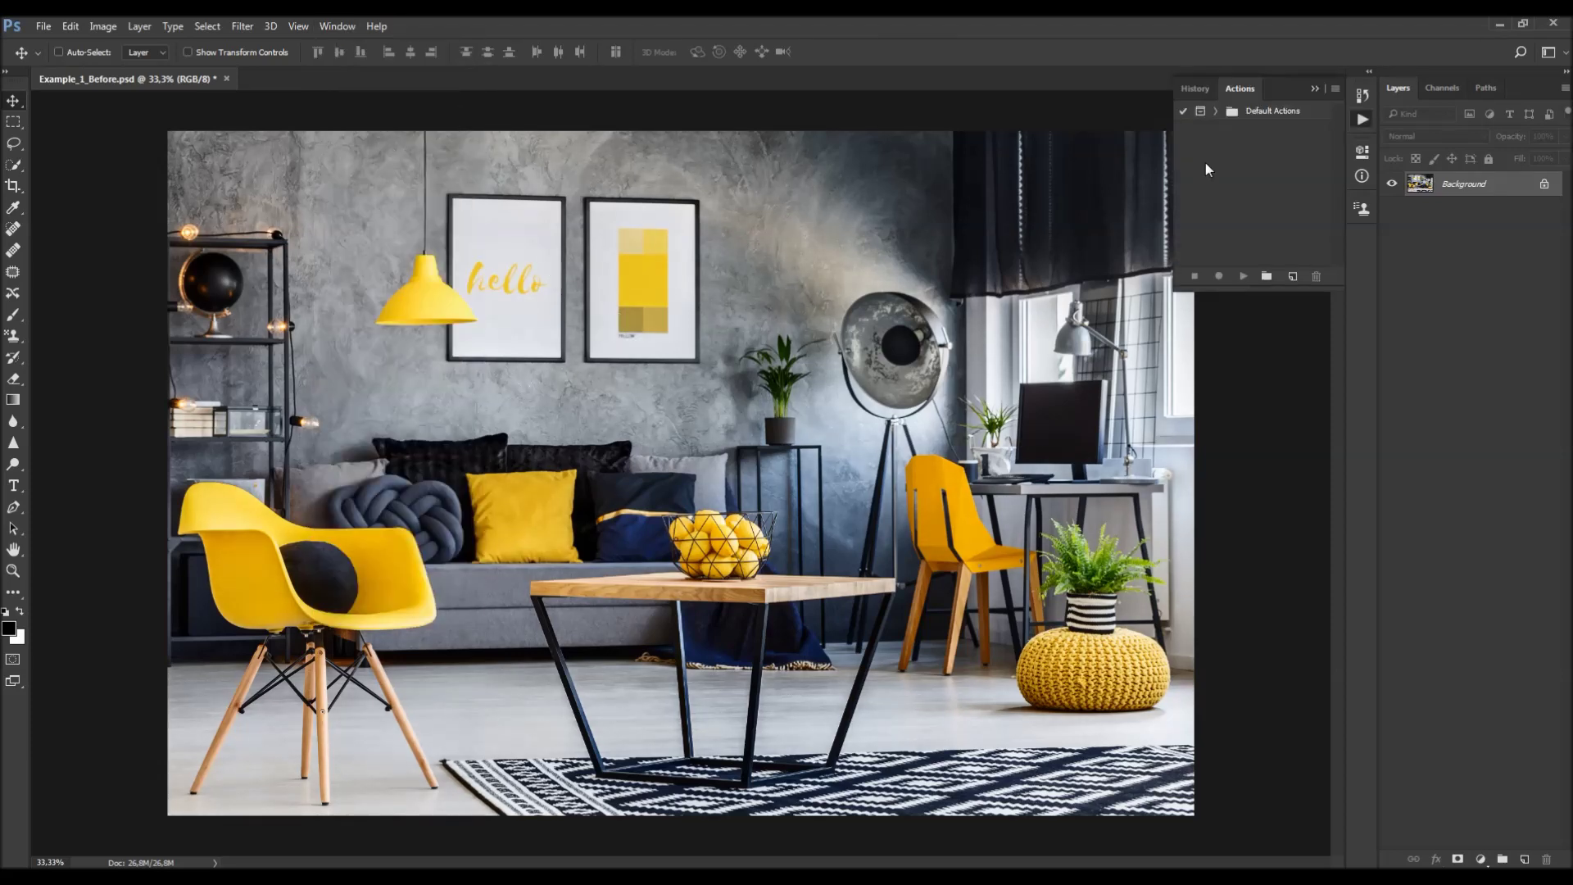
{"action": "left_click", "coordinate": [1336, 88]}
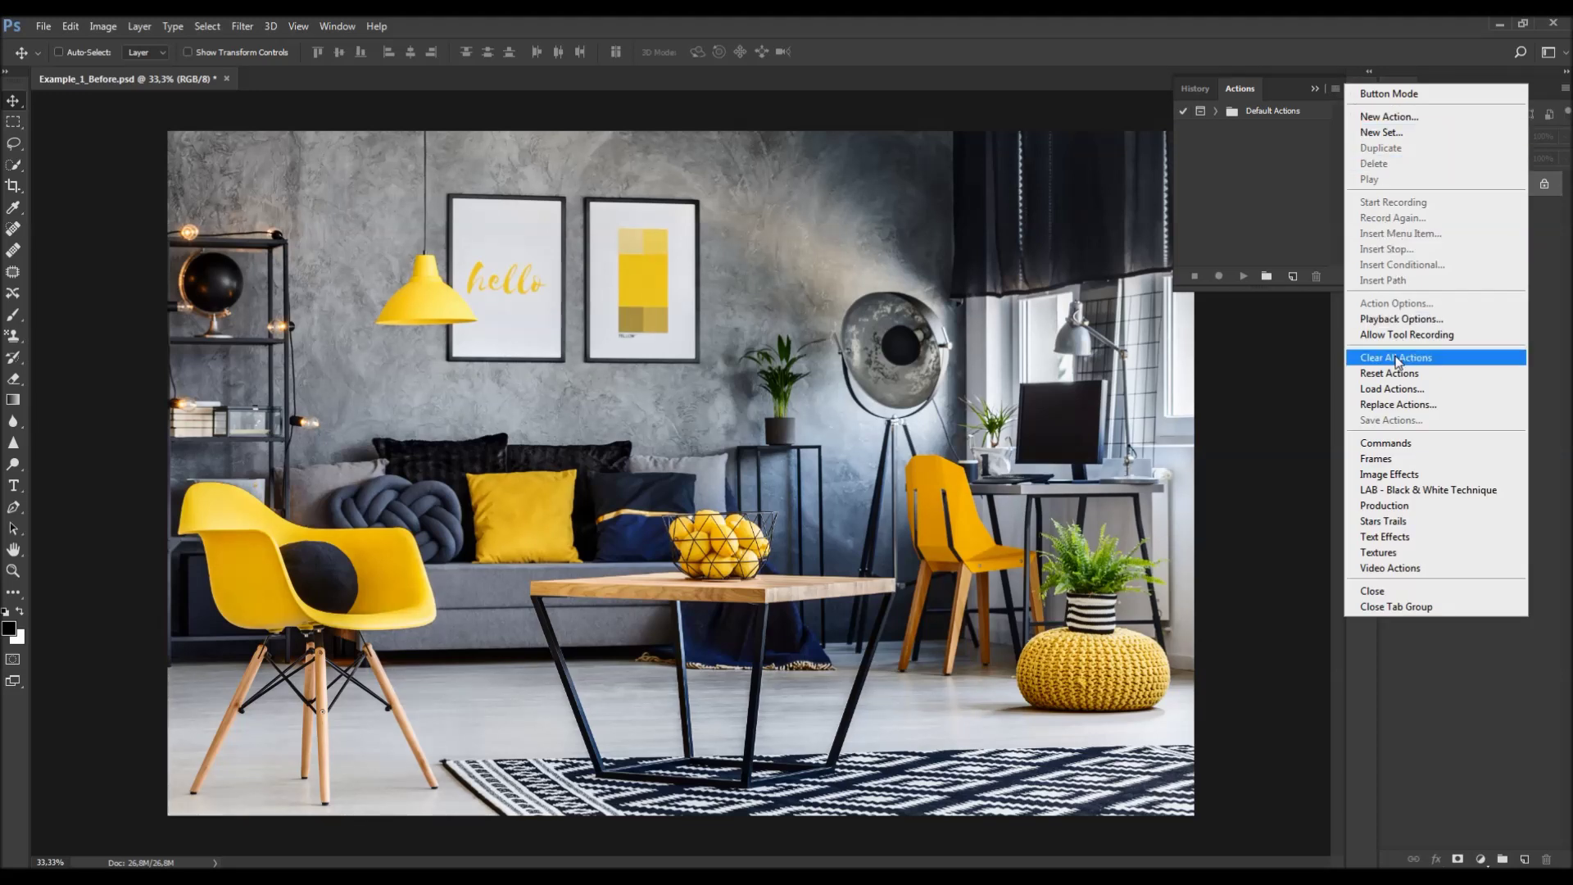
{"action": "left_click", "coordinate": [1390, 390]}
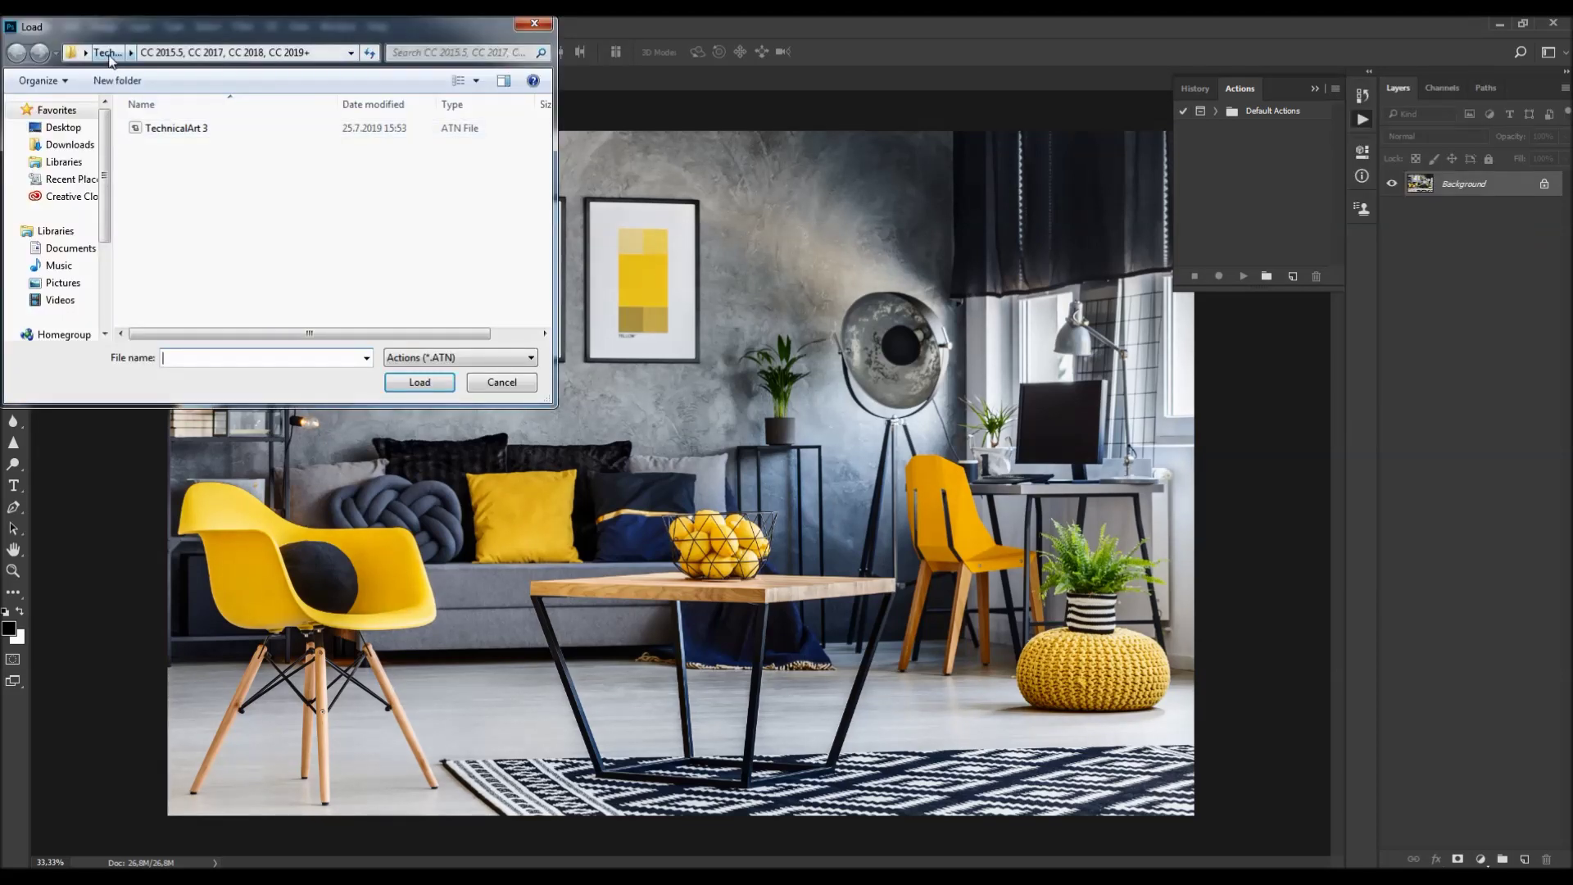
{"action": "double_click", "coordinate": [160, 129]}
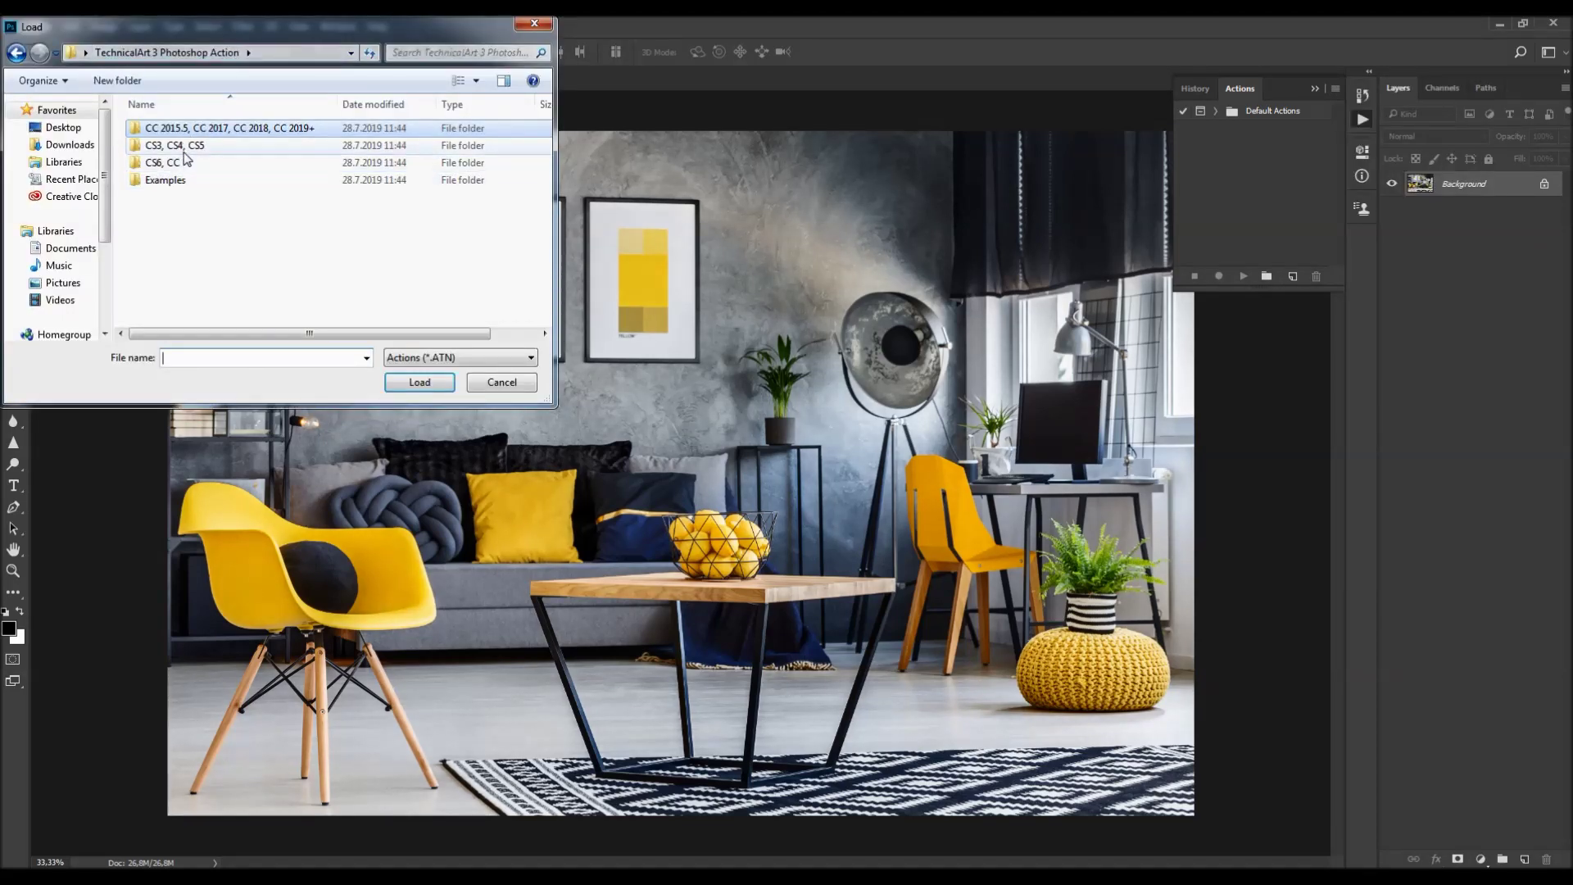
{"action": "double_click", "coordinate": [203, 130]}
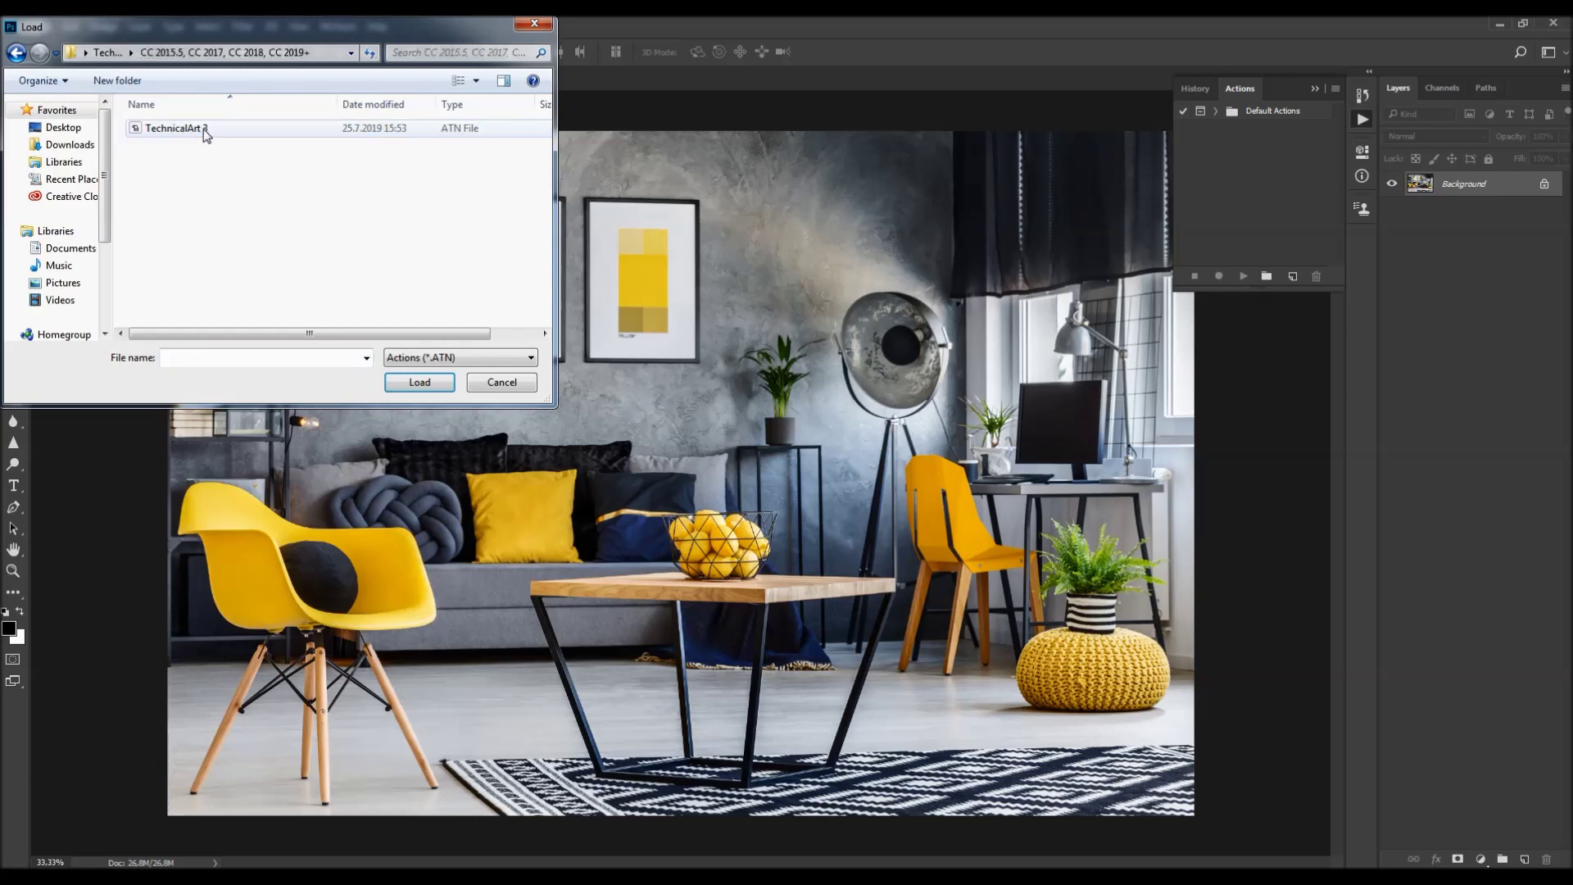
{"action": "left_click", "coordinate": [202, 130]}
{"action": "left_click", "coordinate": [419, 381]}
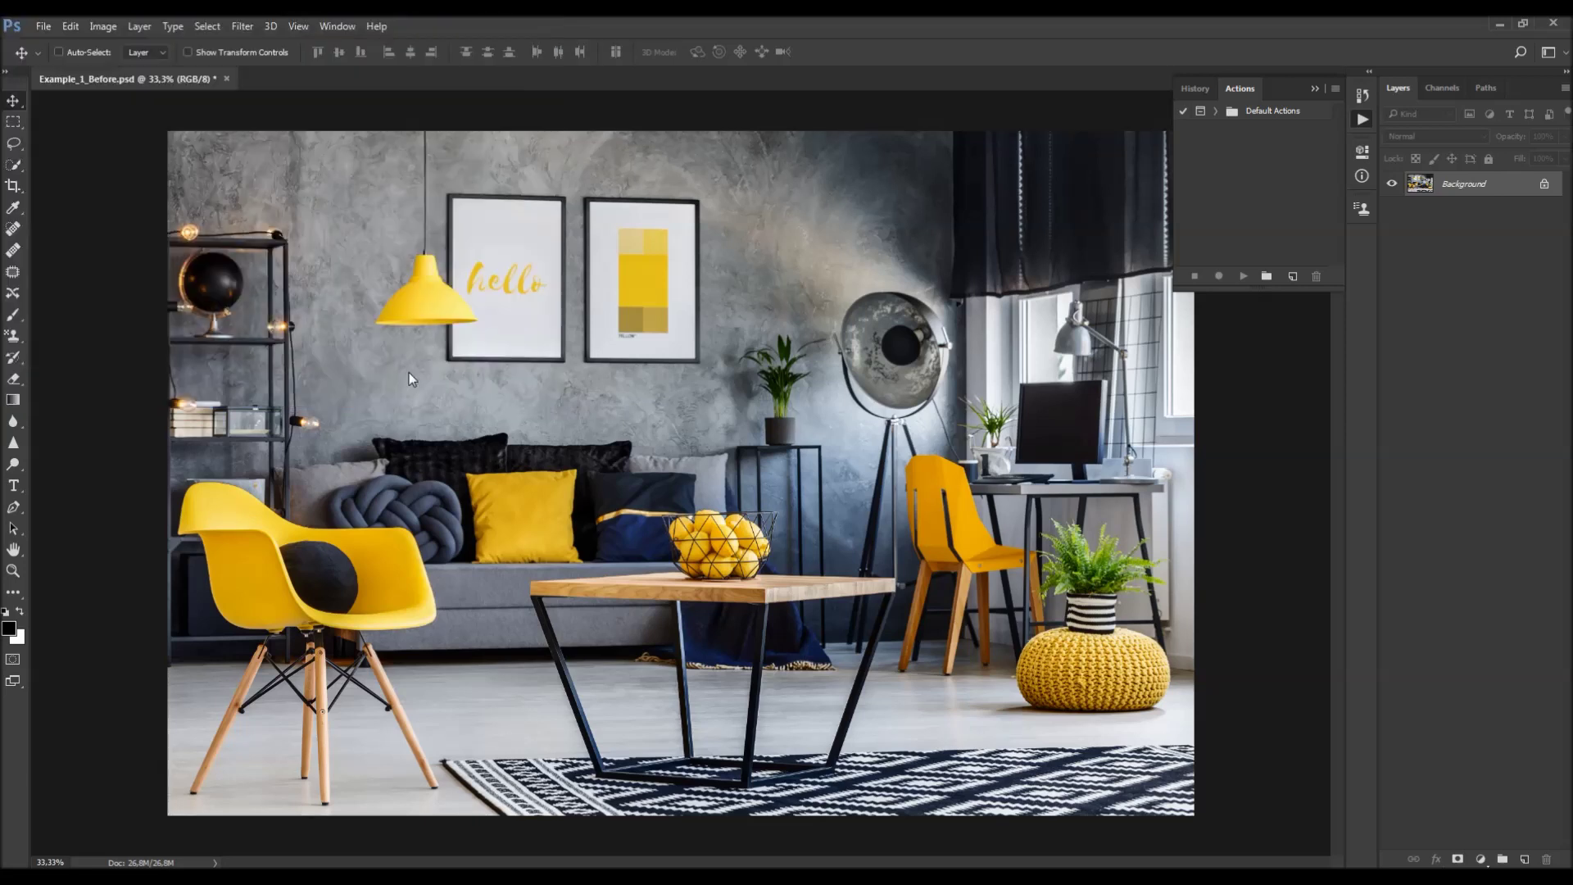
{"action": "left_click", "coordinate": [1216, 128]}
{"action": "left_click", "coordinate": [1244, 146]}
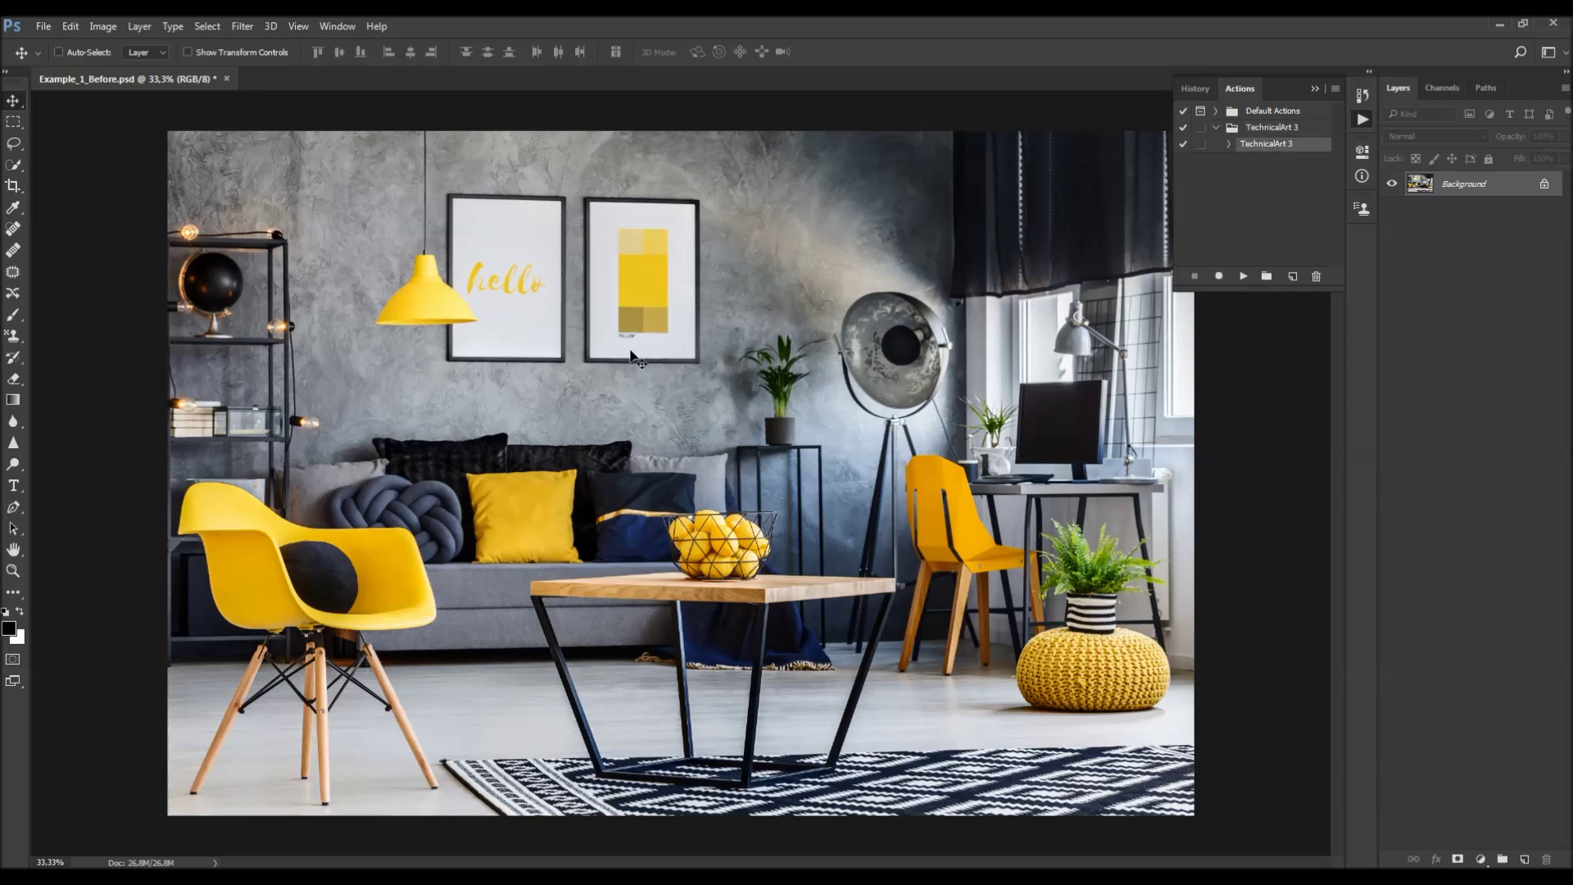
Step: Load the TechnicalArt_3_Brushes file into the Brush tool's presets and look through the added brushes
{"action": "key", "text": "b"}
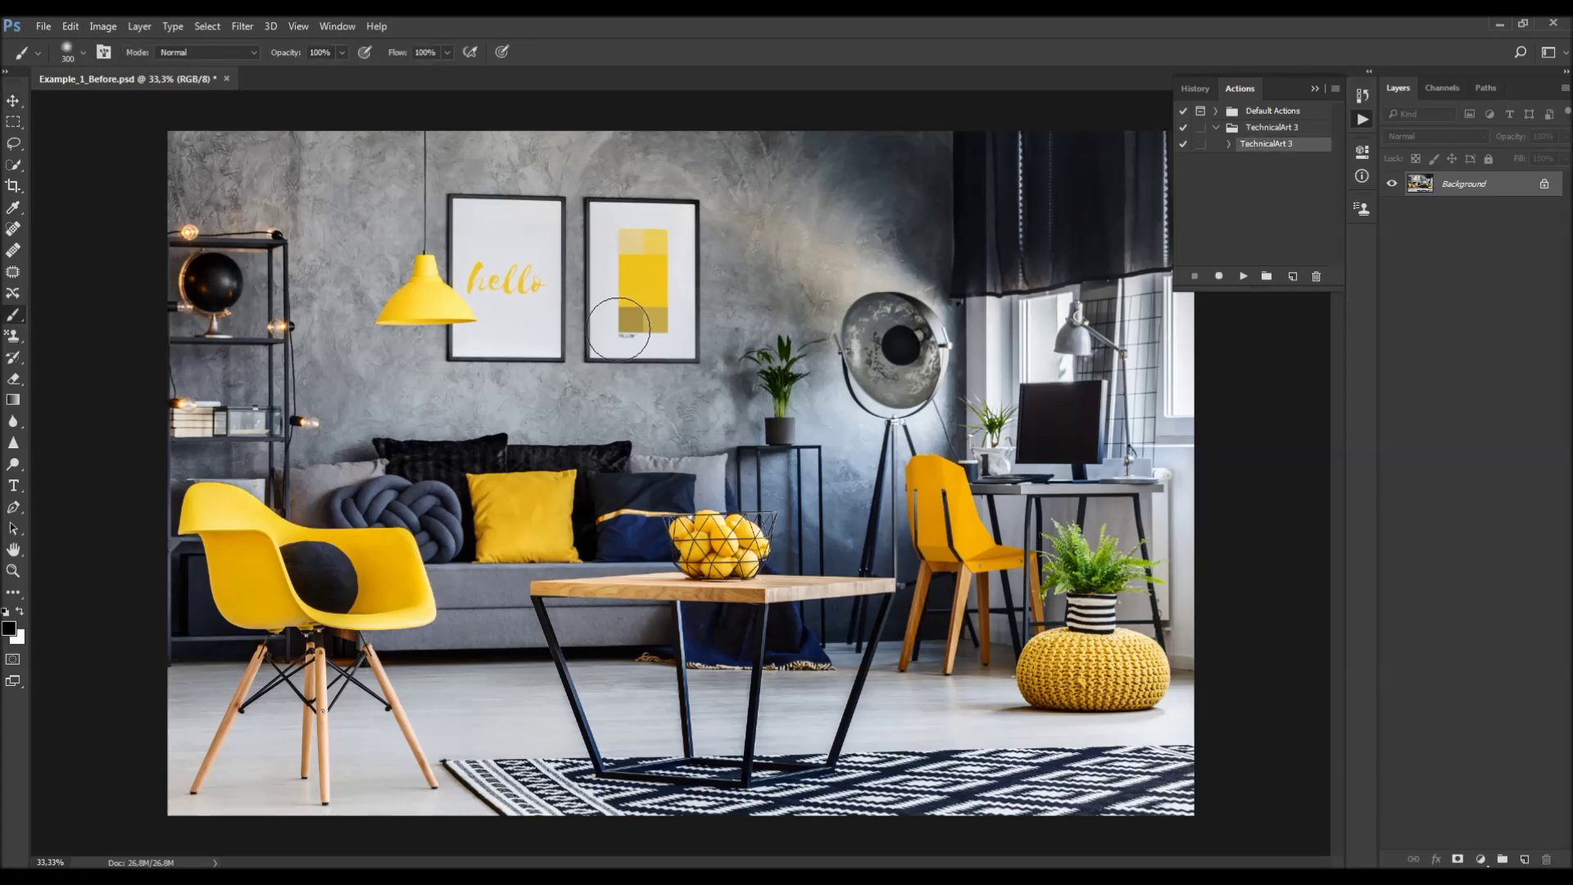
{"action": "right_click", "coordinate": [621, 329]}
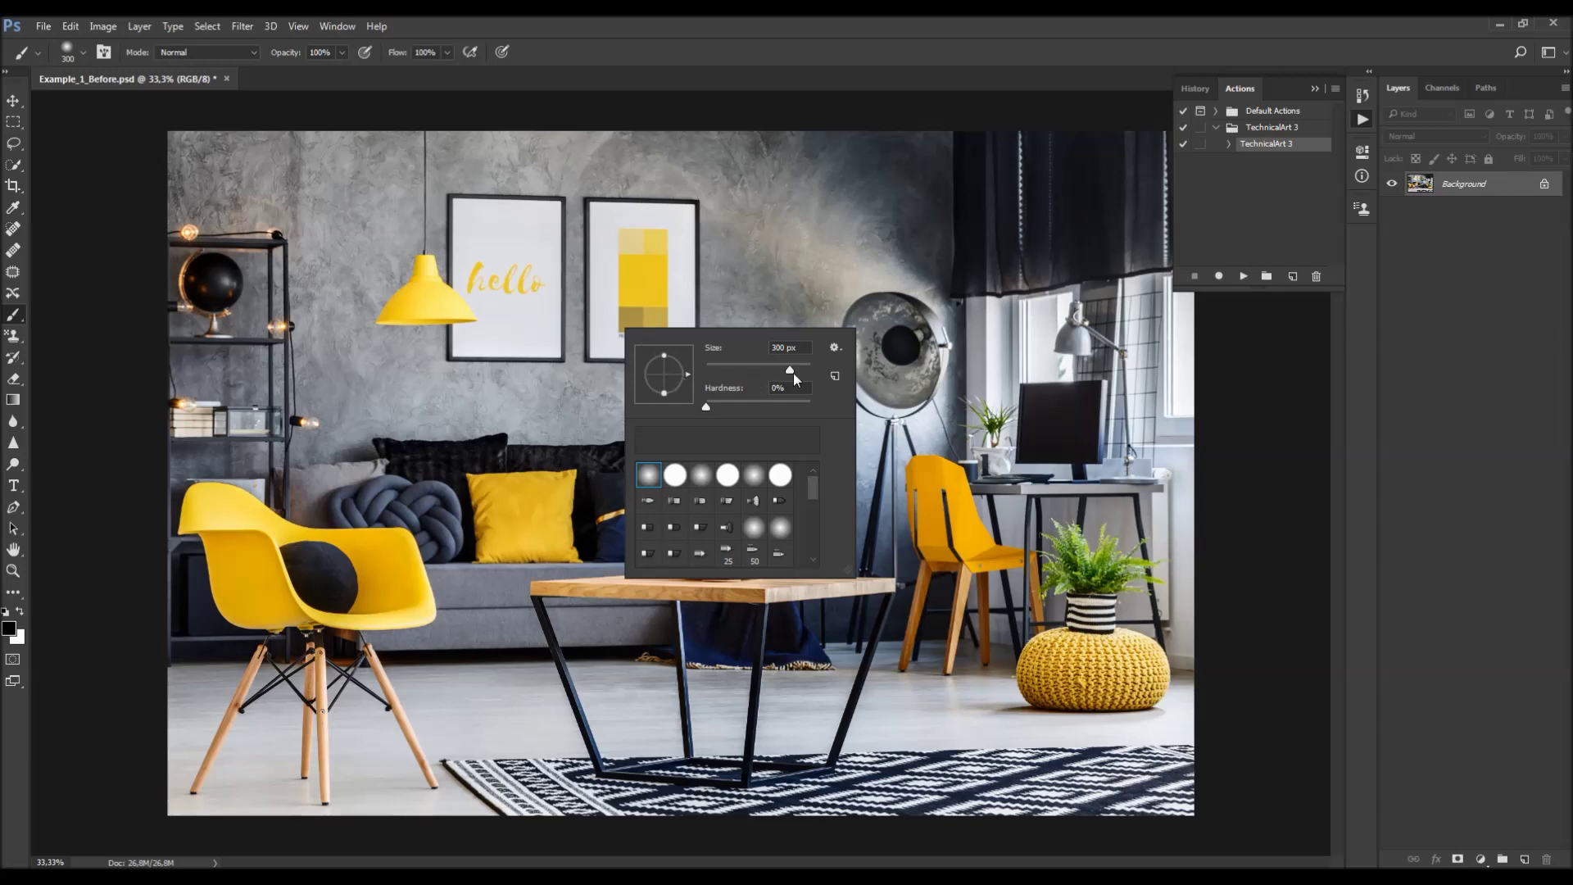
{"action": "left_click", "coordinate": [834, 352]}
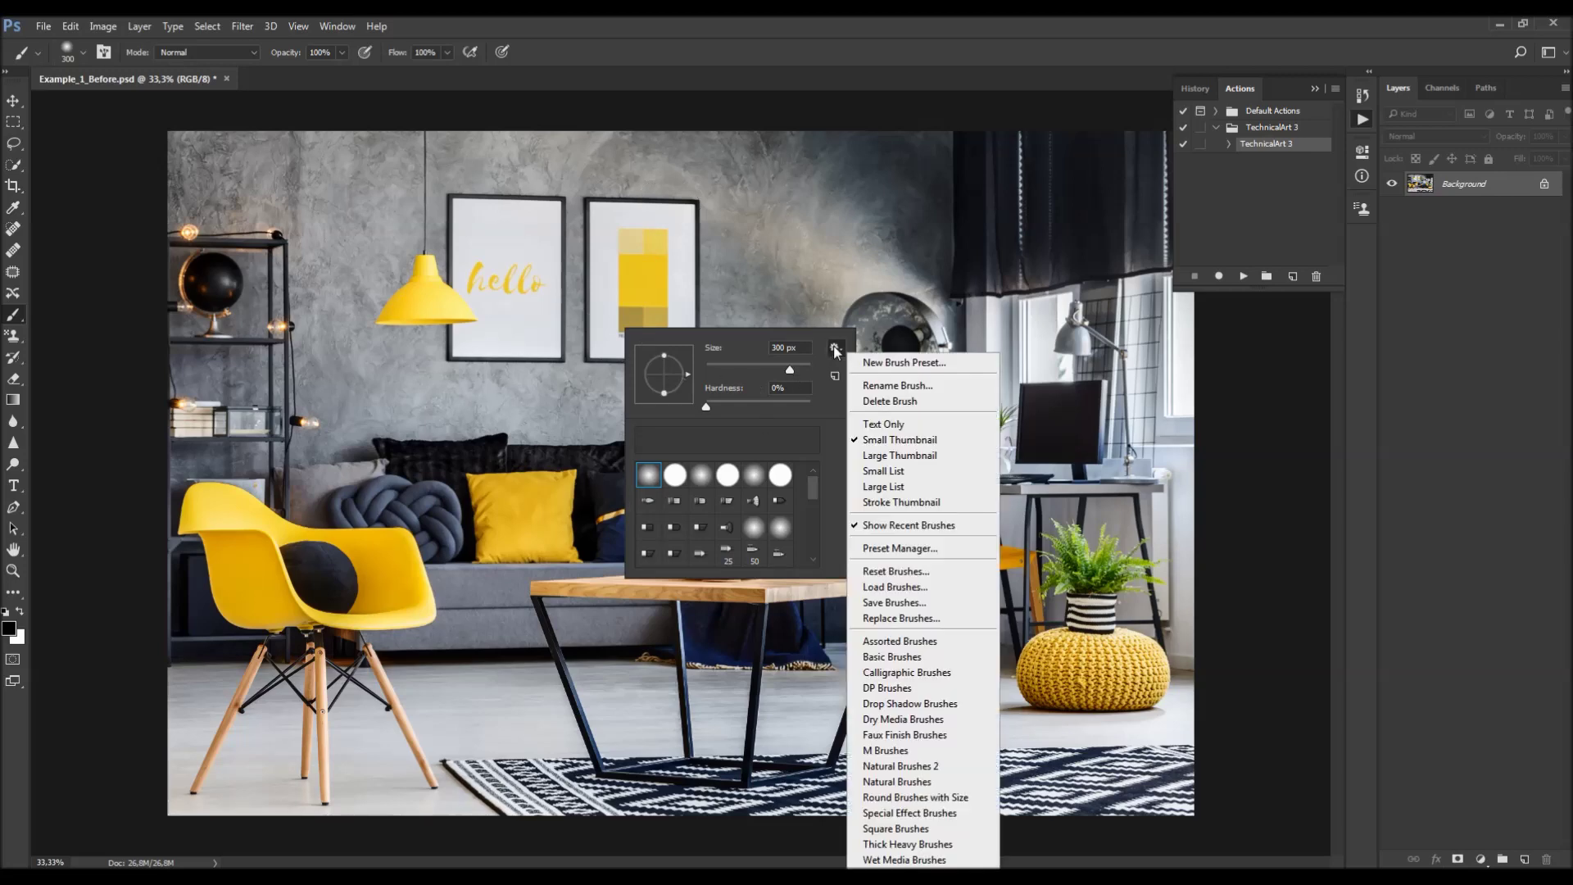
{"action": "left_click", "coordinate": [906, 592]}
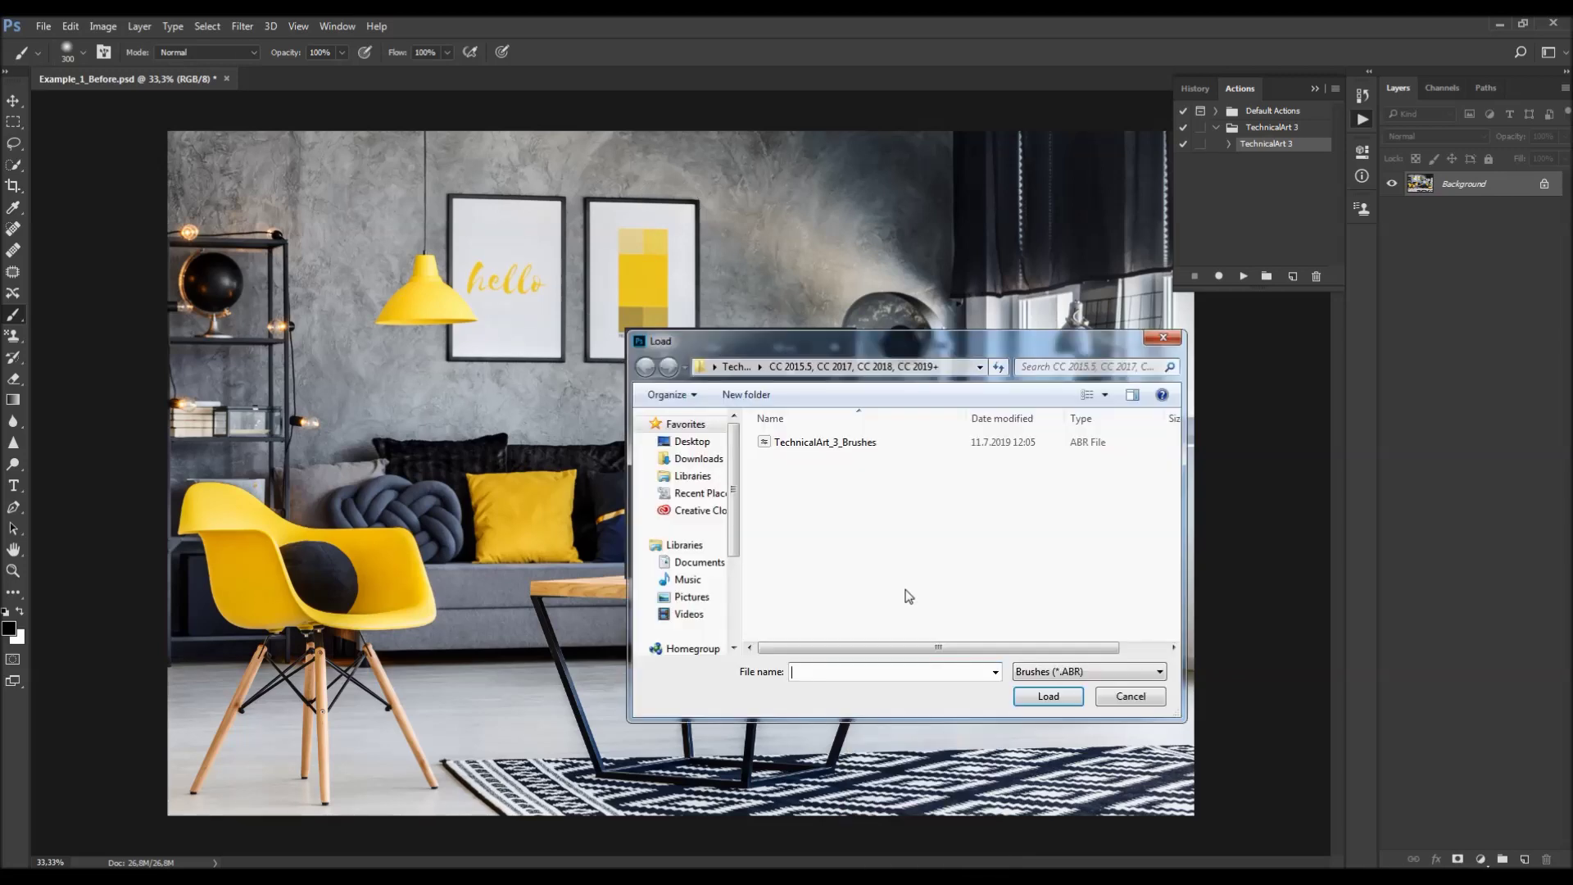
{"action": "left_click", "coordinate": [735, 366]}
{"action": "double_click", "coordinate": [823, 444]}
{"action": "left_click", "coordinate": [825, 443]}
{"action": "left_click", "coordinate": [1057, 694]}
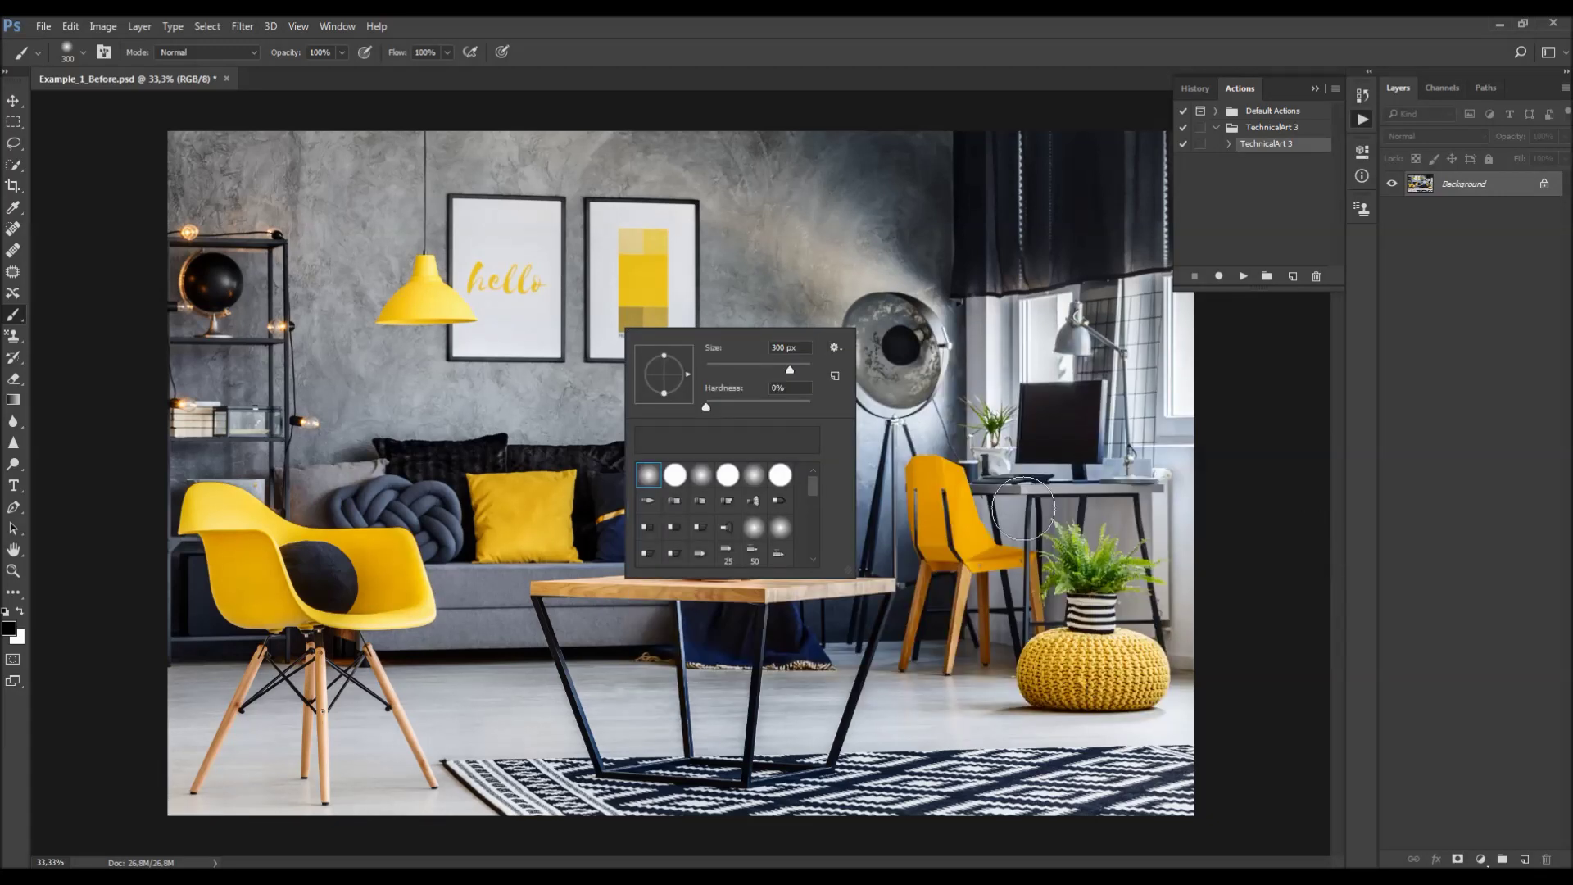
{"action": "left_click_drag", "start_coordinate": [808, 512], "coordinate": [806, 564]}
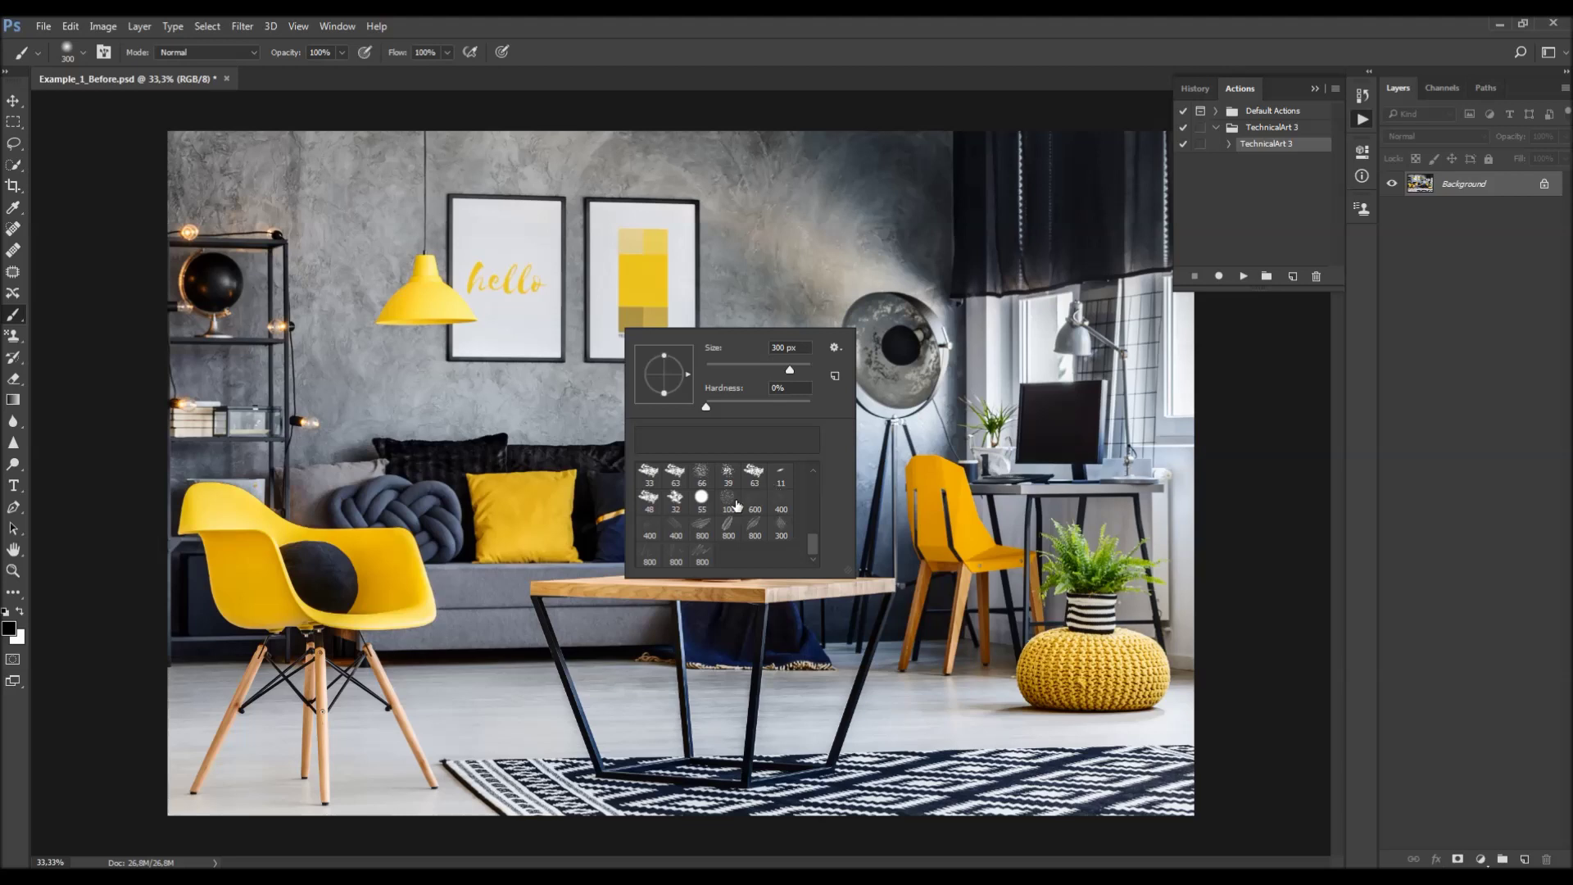
{"action": "left_click", "coordinate": [140, 310]}
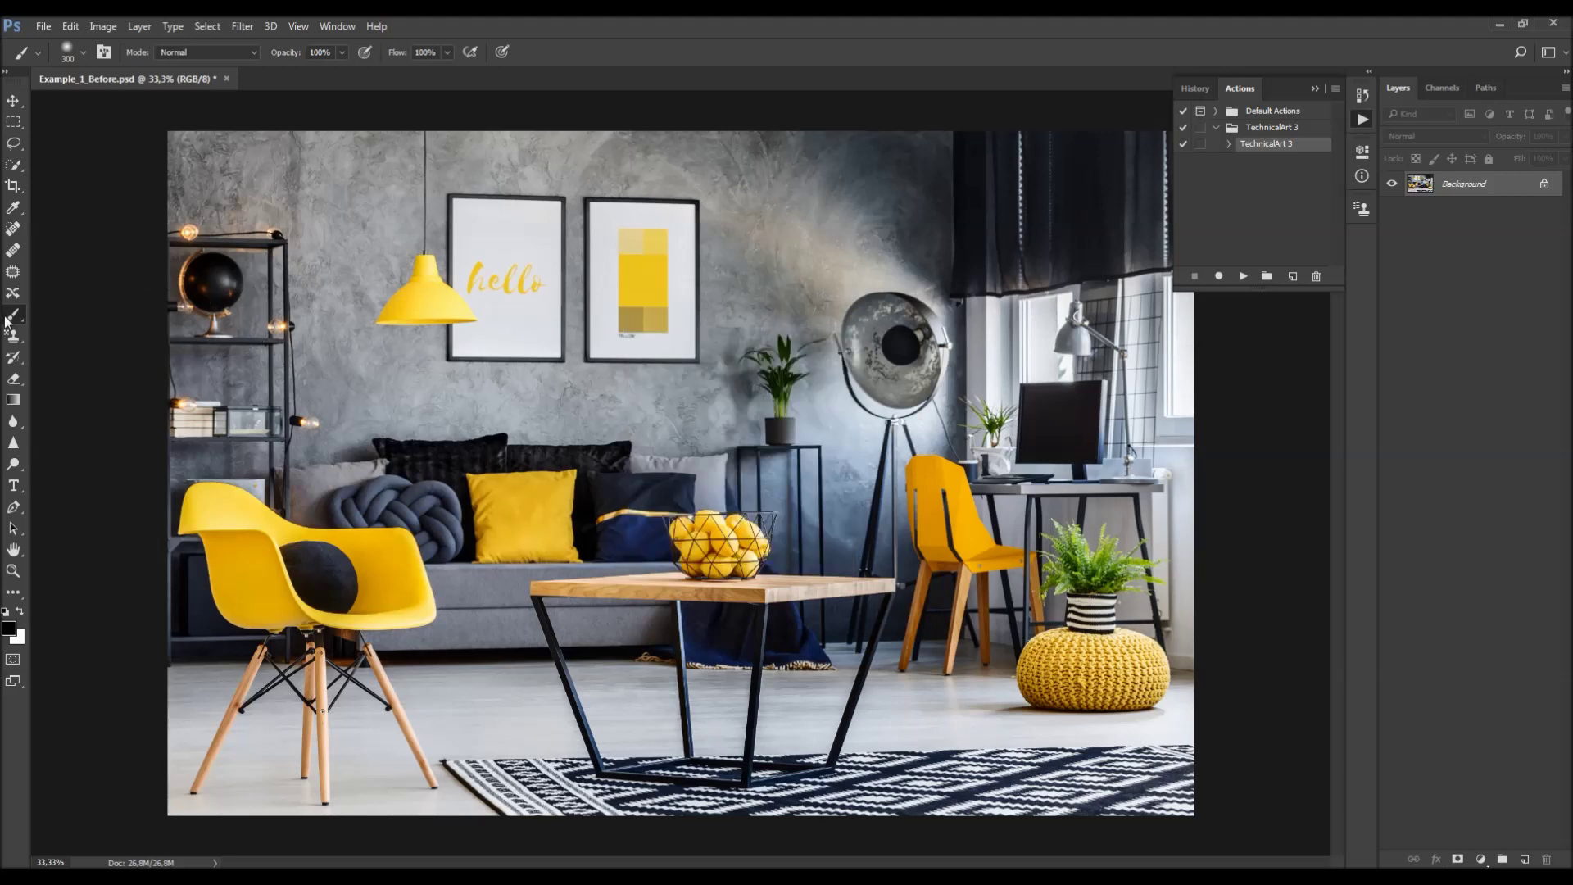
Step: With the Pattern Stamp Tool active, load the TechnicalArt_3_Patterns file into the pattern presets
{"action": "right_click", "coordinate": [12, 318]}
{"action": "left_click", "coordinate": [13, 335]}
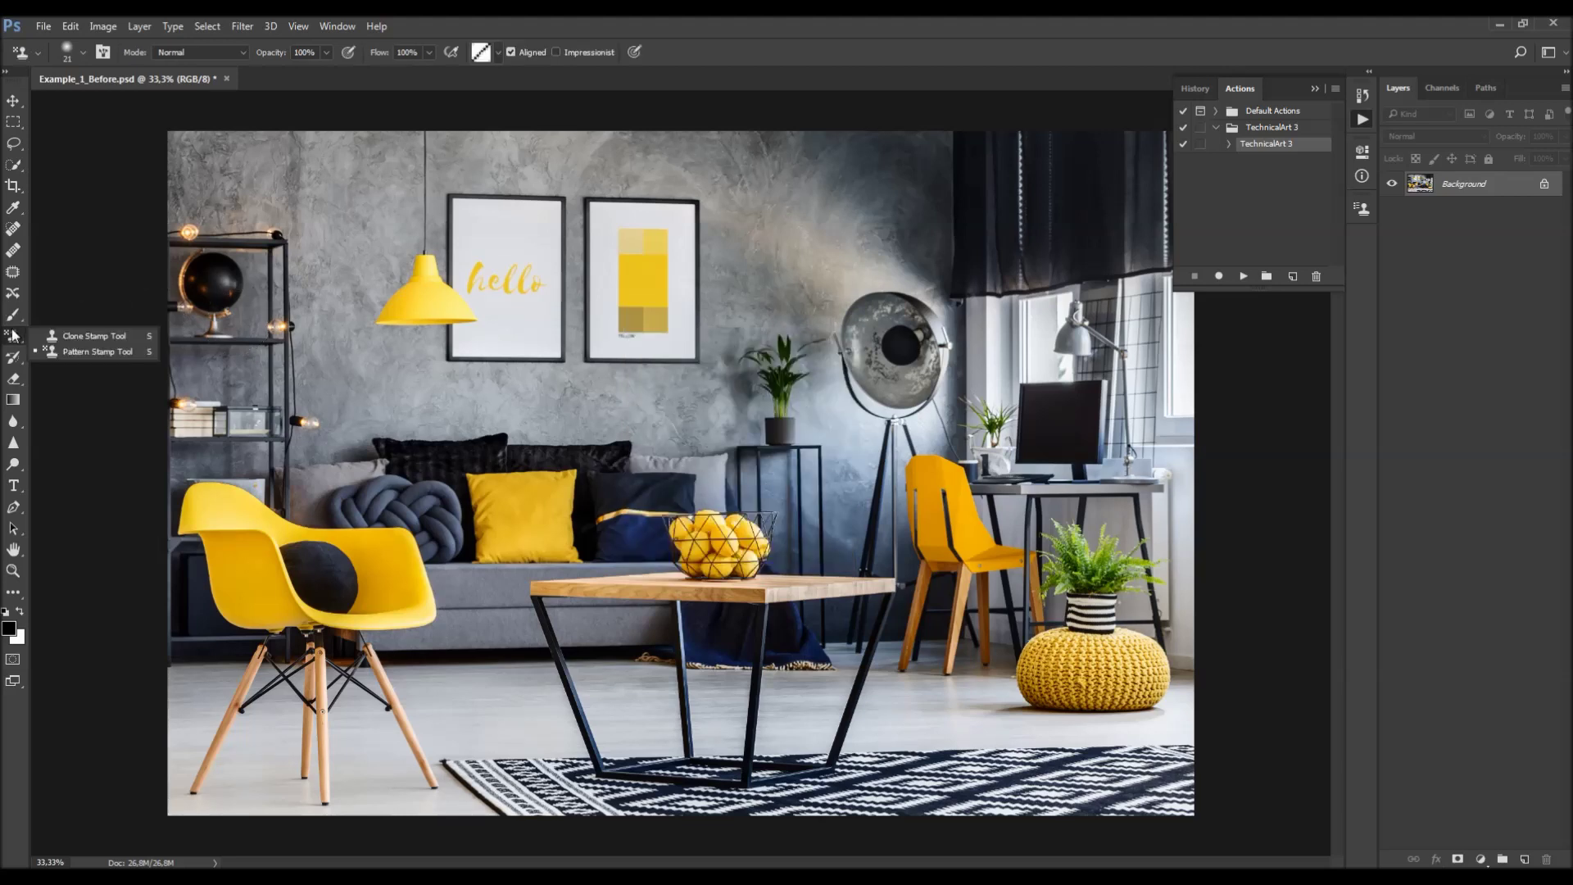
{"action": "left_click", "coordinate": [85, 352]}
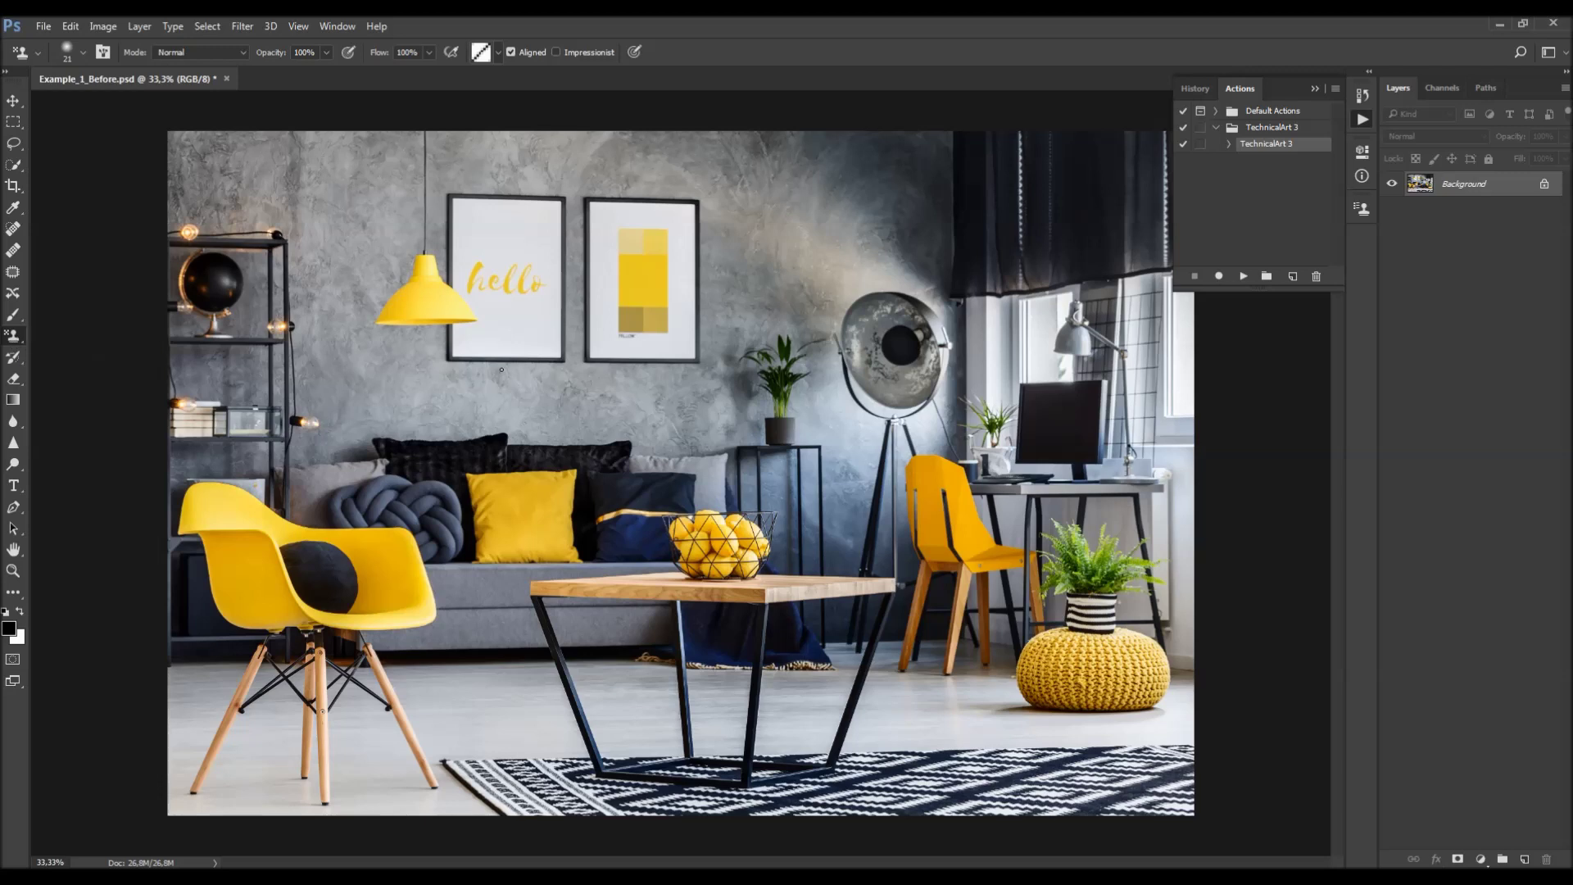
{"action": "left_click", "coordinate": [498, 53]}
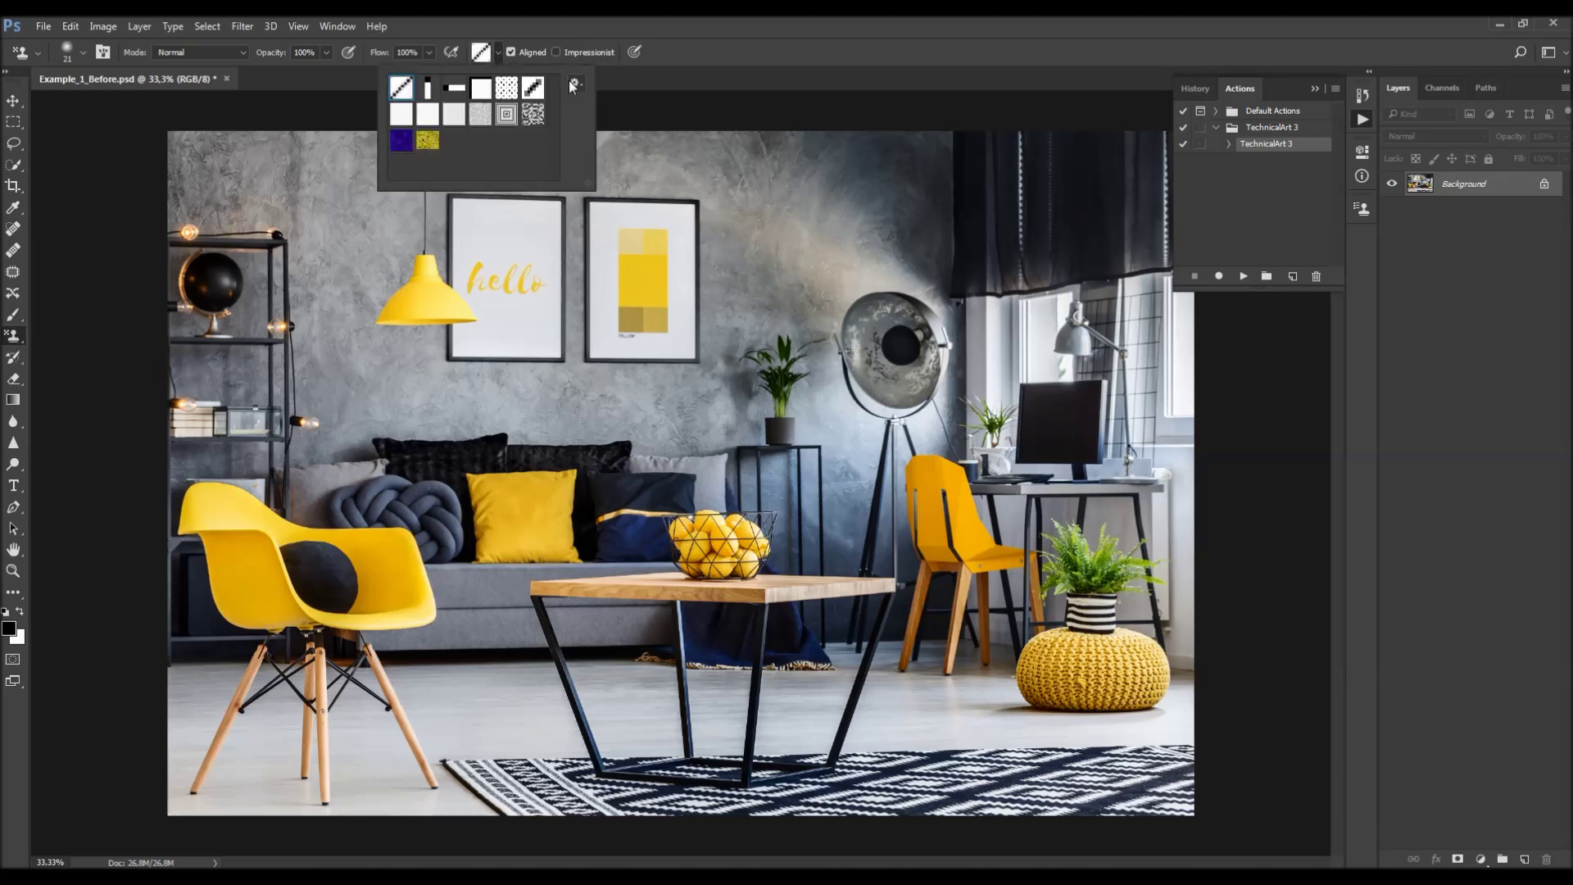
{"action": "left_click", "coordinate": [572, 83]}
{"action": "left_click", "coordinate": [636, 289]}
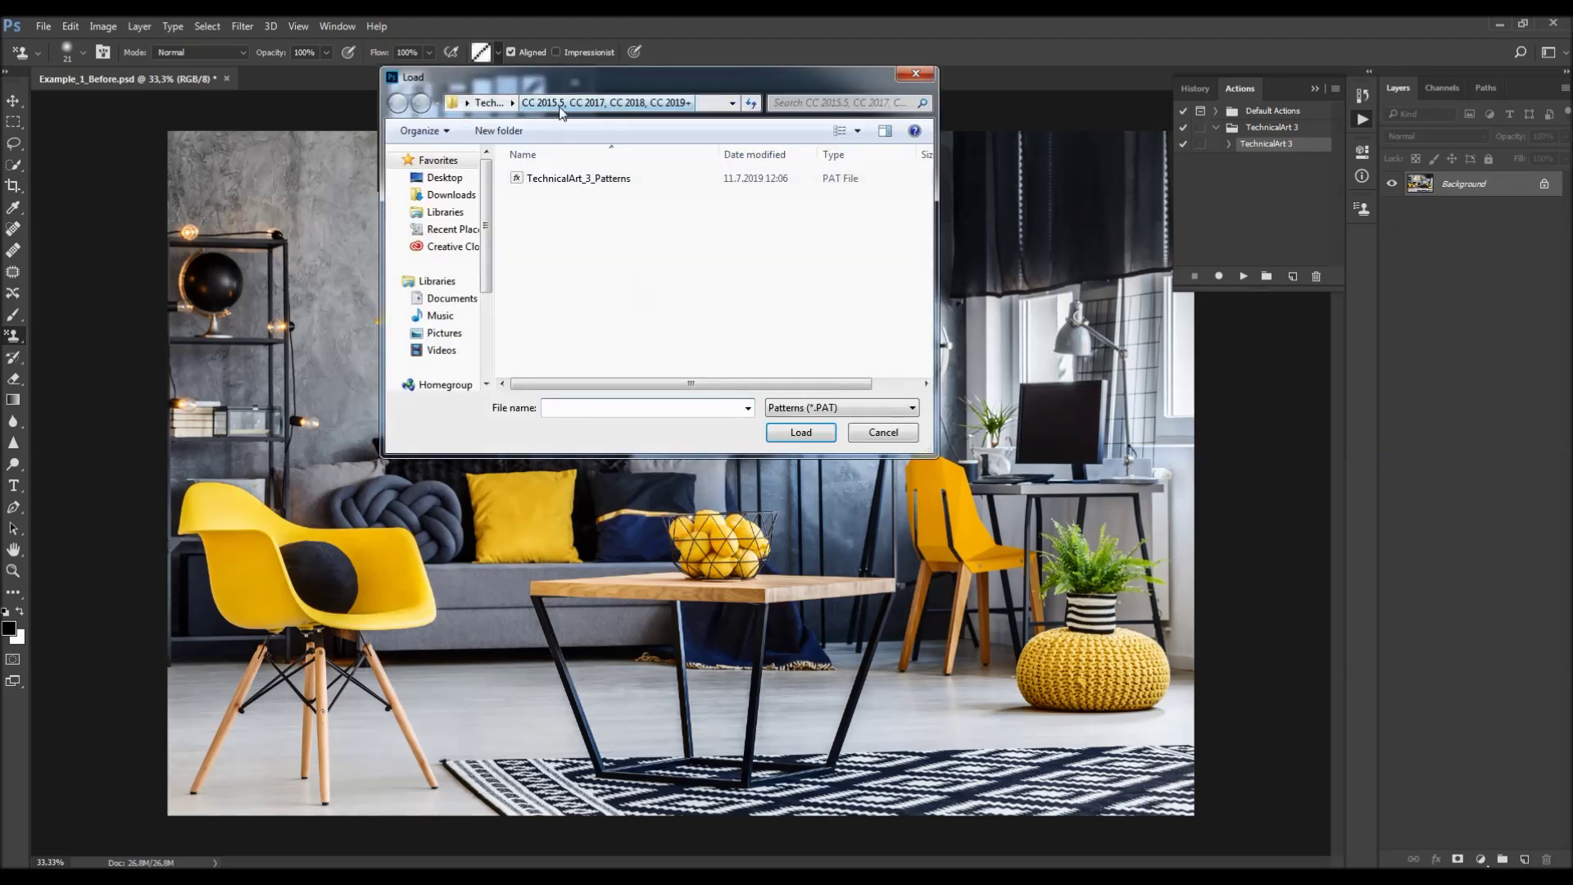
{"action": "left_click", "coordinate": [498, 102]}
{"action": "double_click", "coordinate": [573, 178]}
{"action": "left_click", "coordinate": [578, 178]}
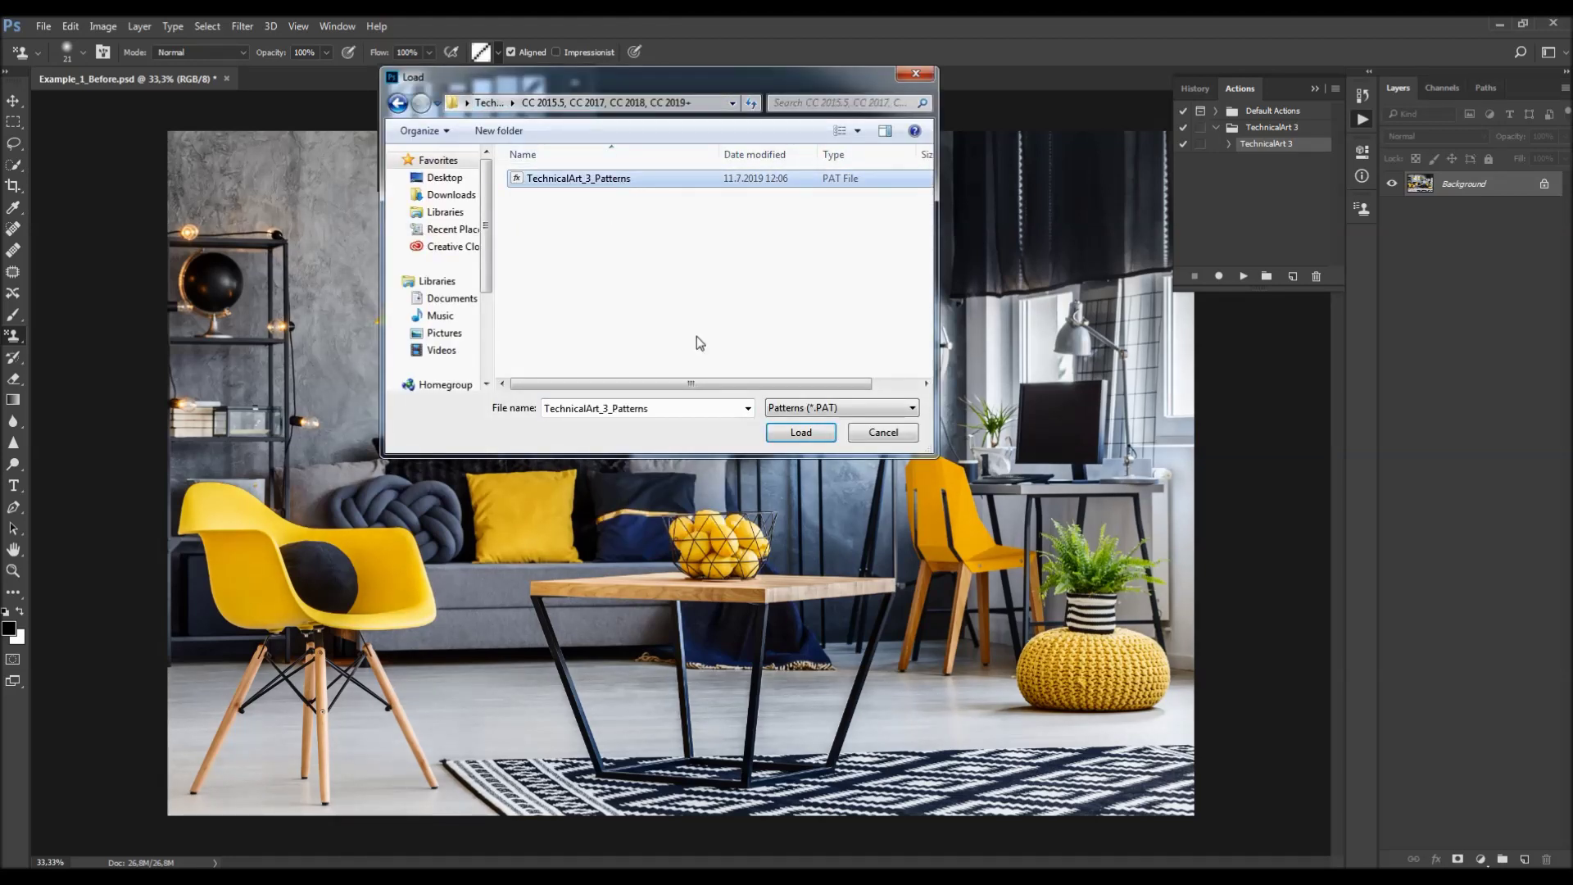
{"action": "left_click", "coordinate": [792, 426]}
Step: Choose the newly loaded pattern for the Pattern Stamp Tool and switch to the Move tool
{"action": "left_click", "coordinate": [457, 142]}
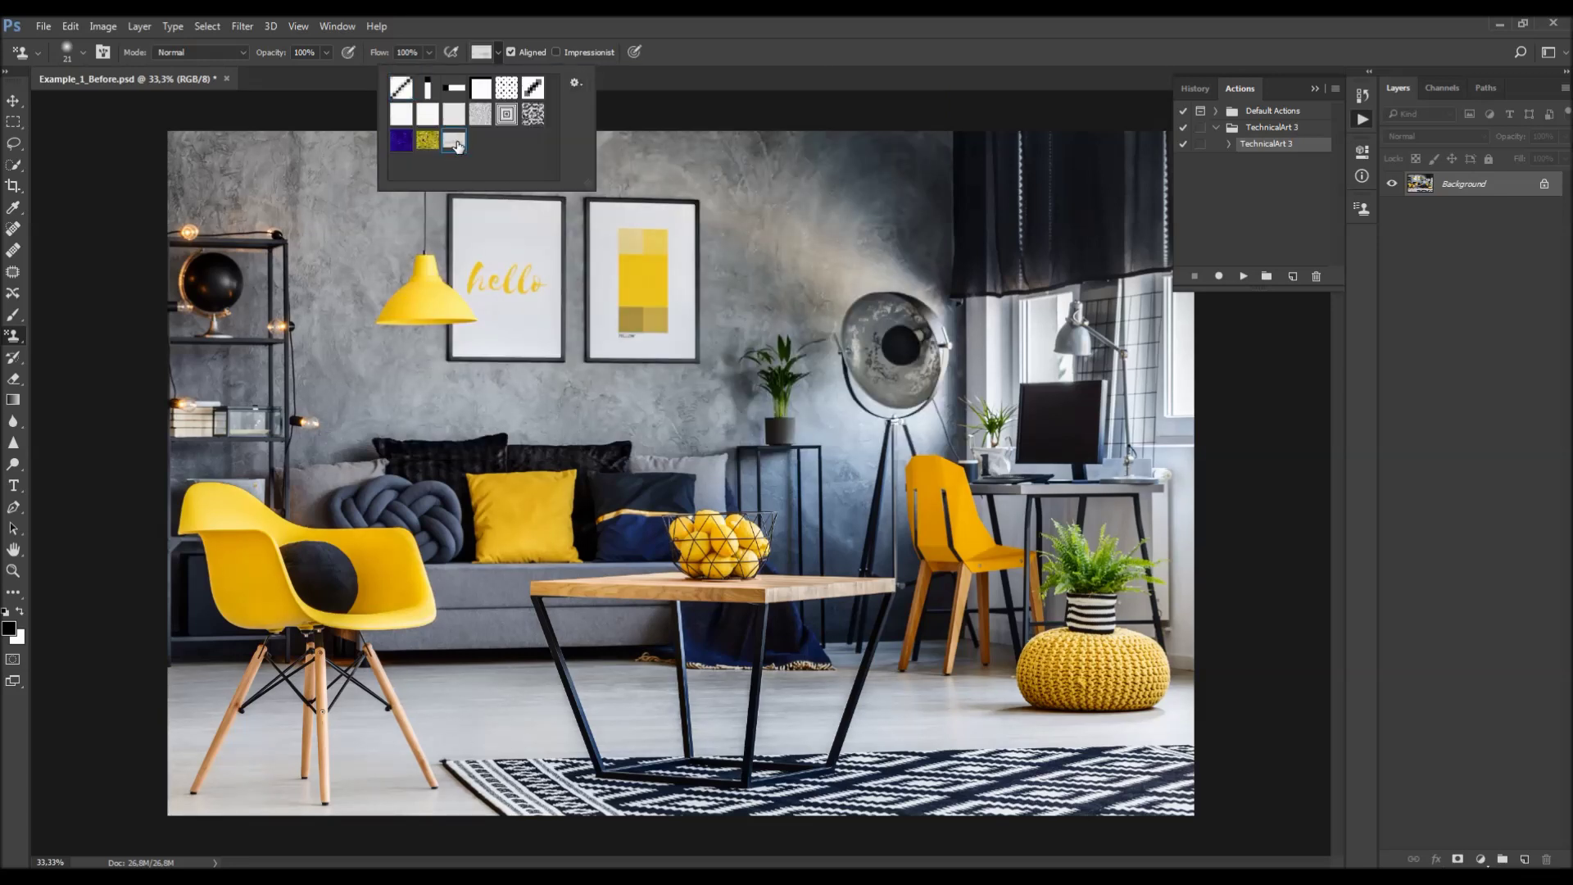
{"action": "left_click", "coordinate": [759, 33]}
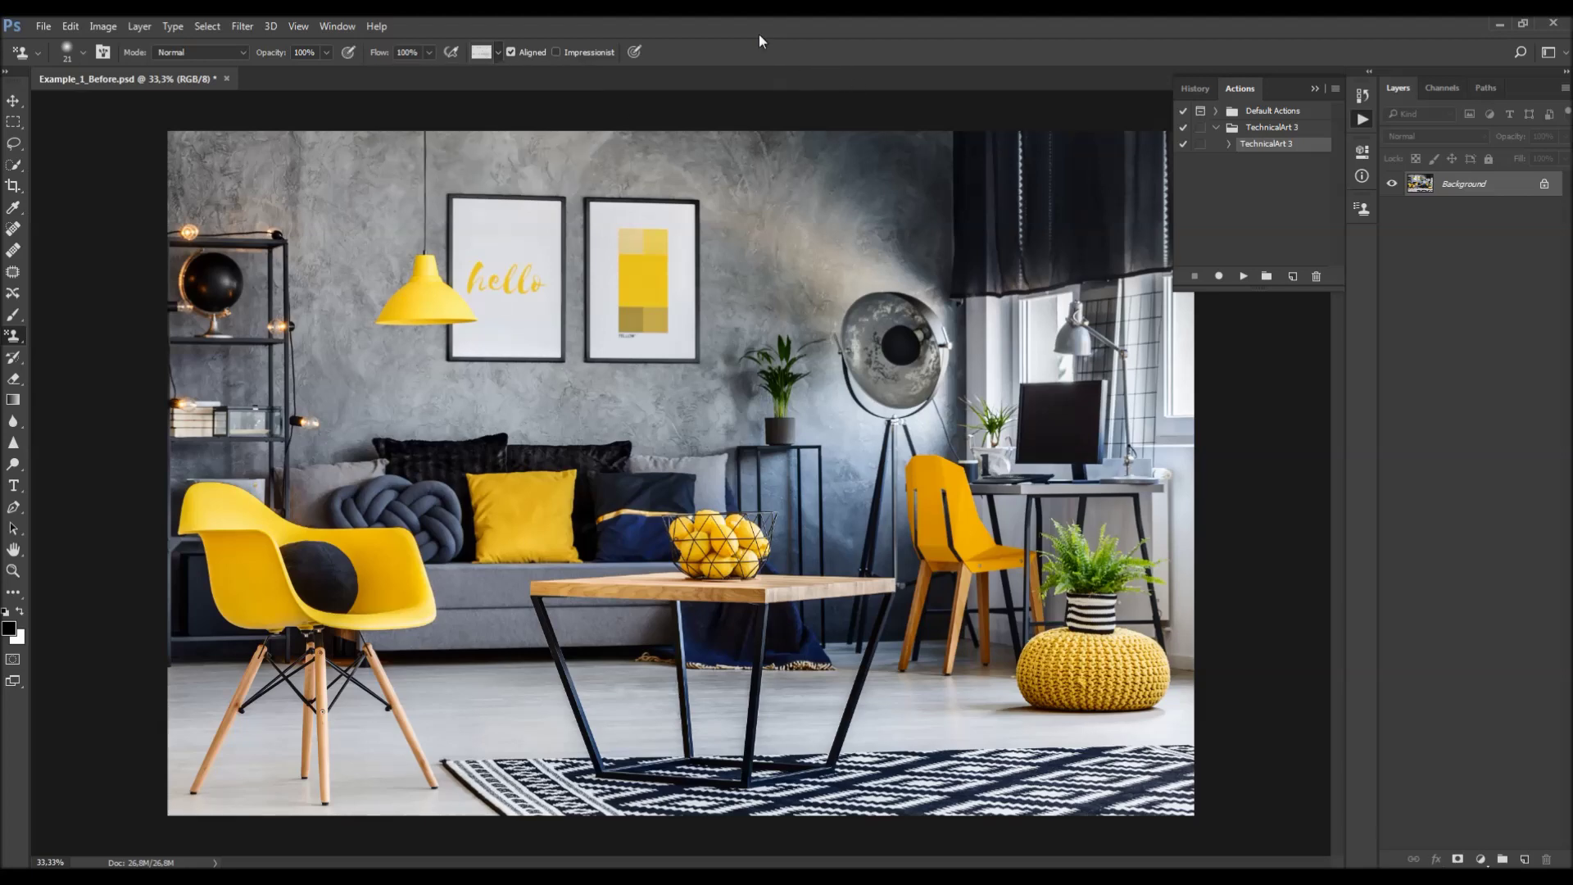
{"action": "key", "text": "v"}
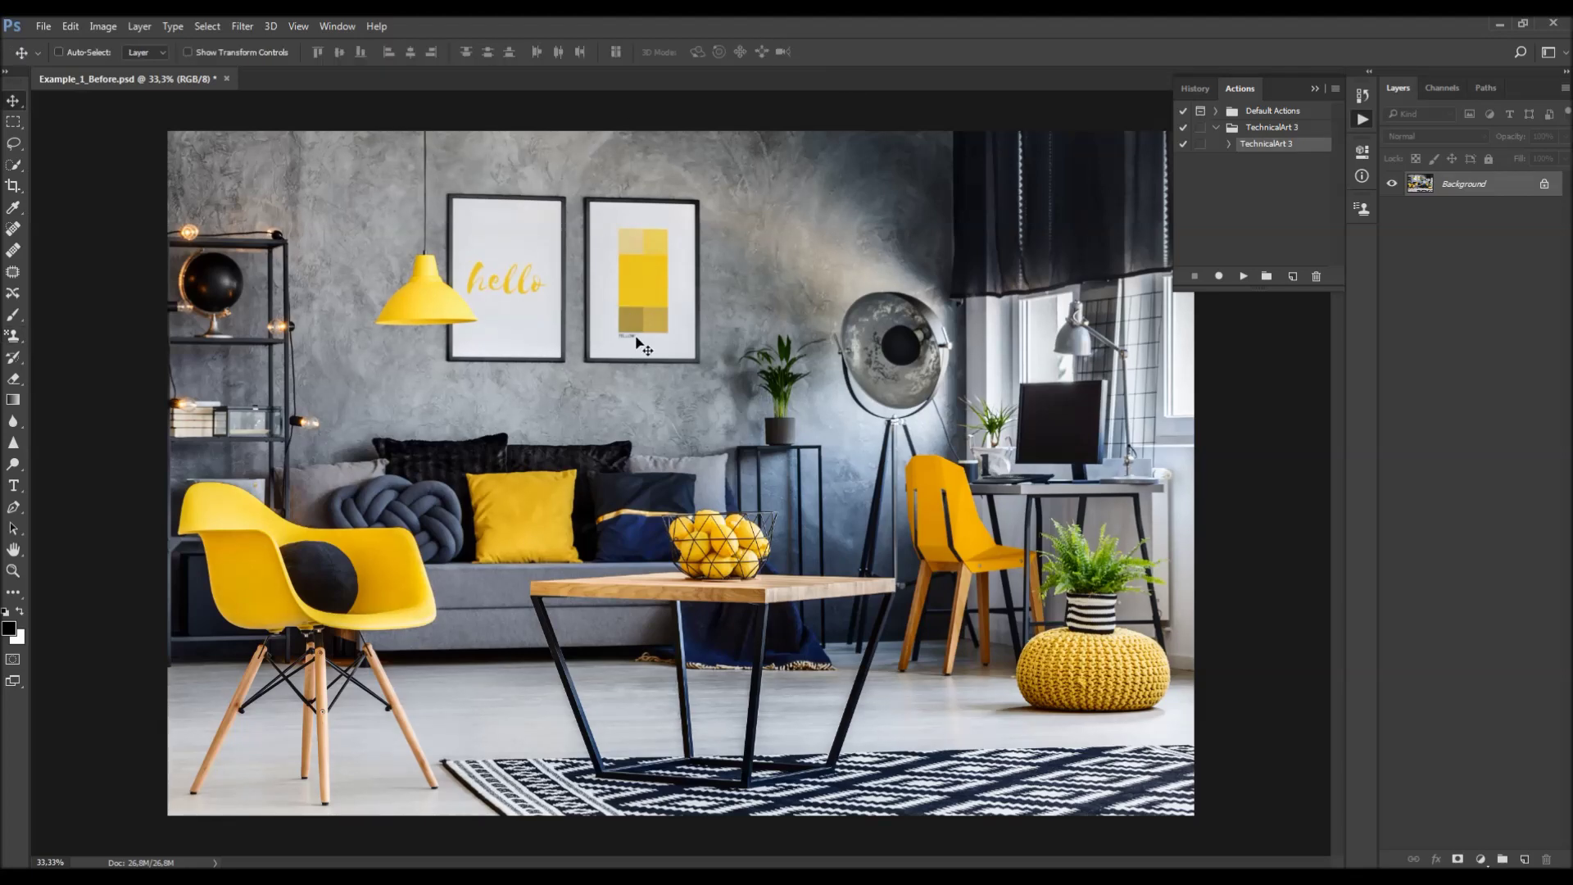
Step: Create a new layer named brush above the Background photo
{"action": "left_click", "coordinate": [139, 26]}
{"action": "mouse_move", "coordinate": [153, 45]}
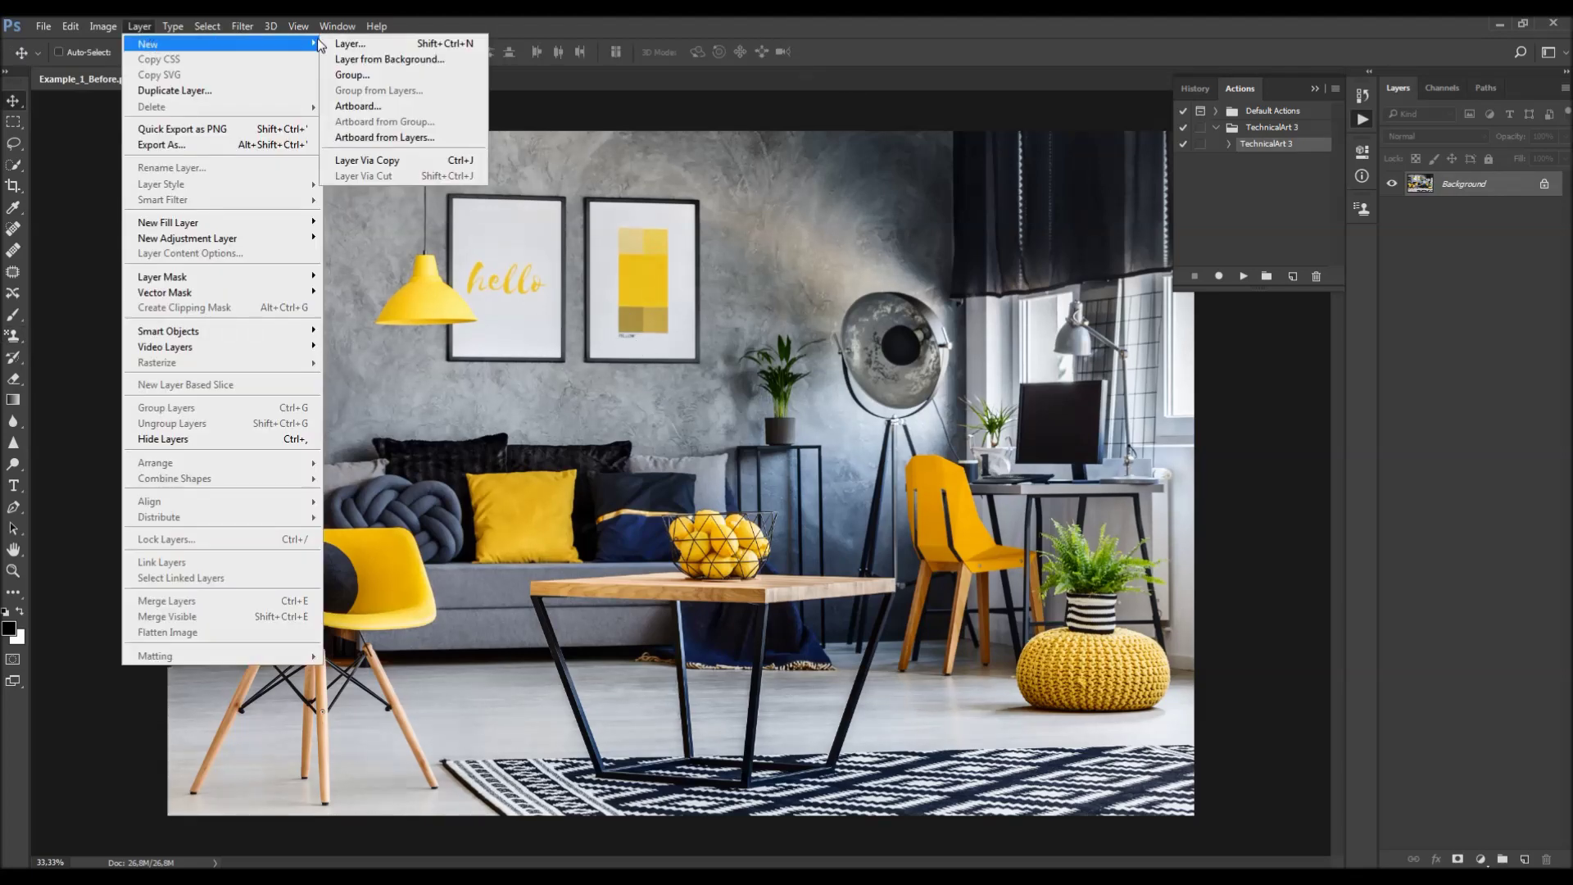
{"action": "left_click", "coordinate": [361, 45]}
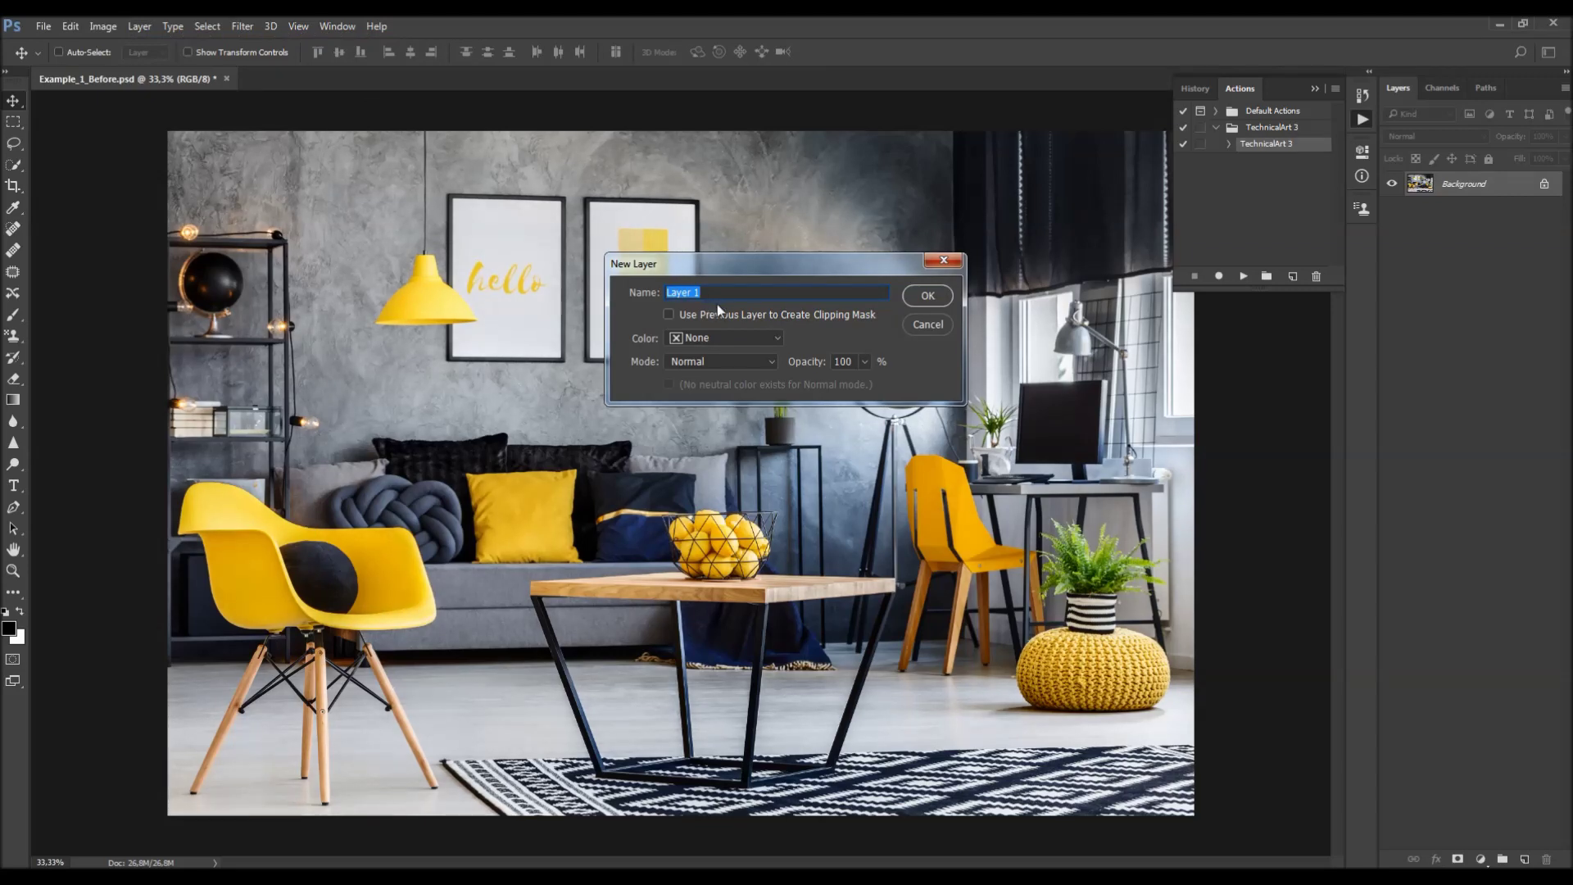
{"action": "type", "text": "brush"}
{"action": "left_click", "coordinate": [927, 298]}
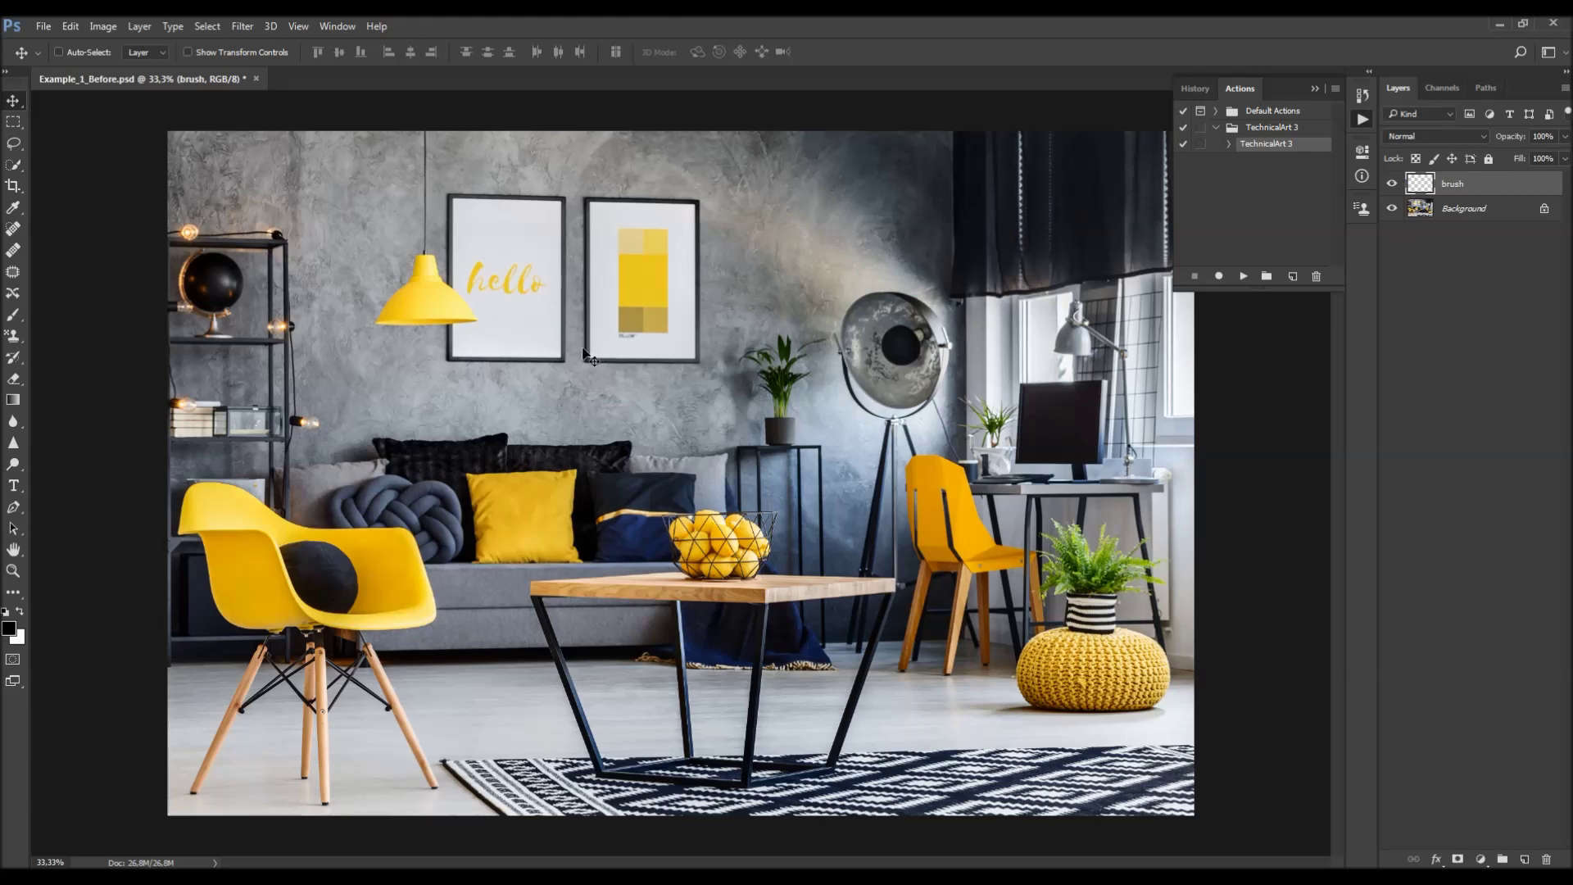
Step: Activate the Brush tool and set the foreground color to red
{"action": "key", "text": "b"}
{"action": "right_click", "coordinate": [644, 342]}
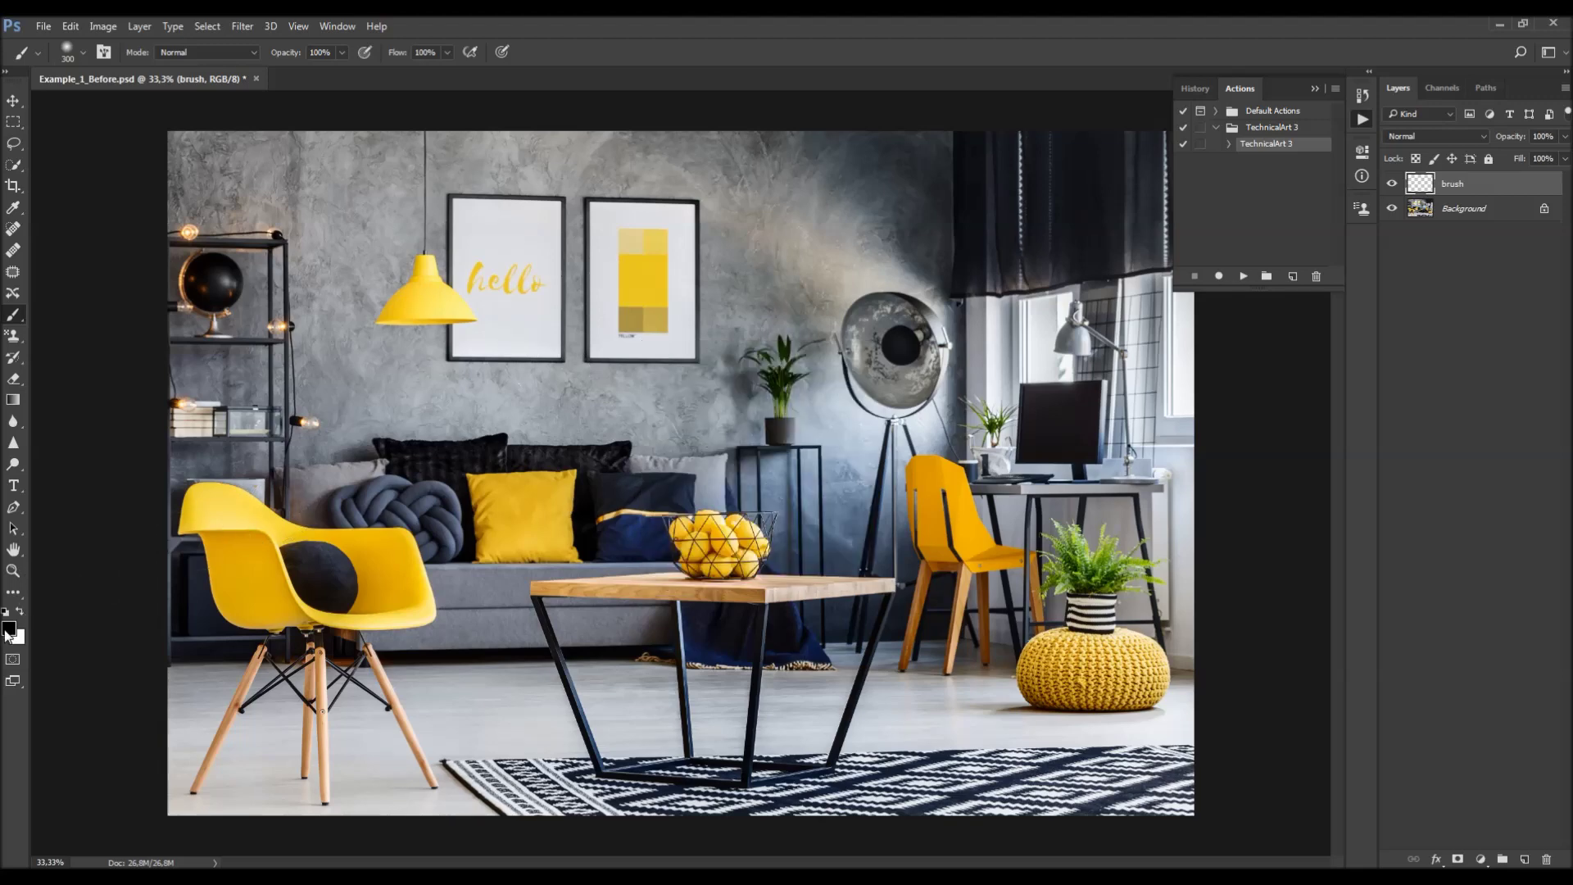
{"action": "left_click", "coordinate": [8, 628]}
{"action": "left_click", "coordinate": [793, 214]}
{"action": "key", "text": "Return"}
Step: Paint red strokes with a slightly smaller brush over the lamp, picture frames, shelf and furniture on the brush layer
{"action": "key", "text": "["}
{"action": "key", "text": "["}
{"action": "mouse_move", "coordinate": [390, 269]}
{"action": "left_mouse_down"}
{"action": "mouse_move", "coordinate": [393, 317]}
{"action": "mouse_move", "coordinate": [481, 324]}
{"action": "mouse_move", "coordinate": [611, 237]}
{"action": "left_mouse_up"}
{"action": "key", "text": "bracketright"}
{"action": "mouse_move", "coordinate": [278, 213]}
{"action": "left_mouse_down"}
{"action": "mouse_move", "coordinate": [222, 361]}
{"action": "mouse_move", "coordinate": [246, 606]}
{"action": "mouse_move", "coordinate": [402, 532]}
{"action": "left_mouse_up"}
{"action": "mouse_move", "coordinate": [491, 470]}
{"action": "left_mouse_down"}
{"action": "mouse_move", "coordinate": [737, 622]}
{"action": "mouse_move", "coordinate": [836, 610]}
{"action": "left_mouse_up"}
Step: Close the current document without saving and open Example_1_Brushed from the Examples folder
{"action": "left_click", "coordinate": [255, 79]}
{"action": "key", "text": "n"}
{"action": "left_click", "coordinate": [43, 27]}
{"action": "left_click", "coordinate": [62, 60]}
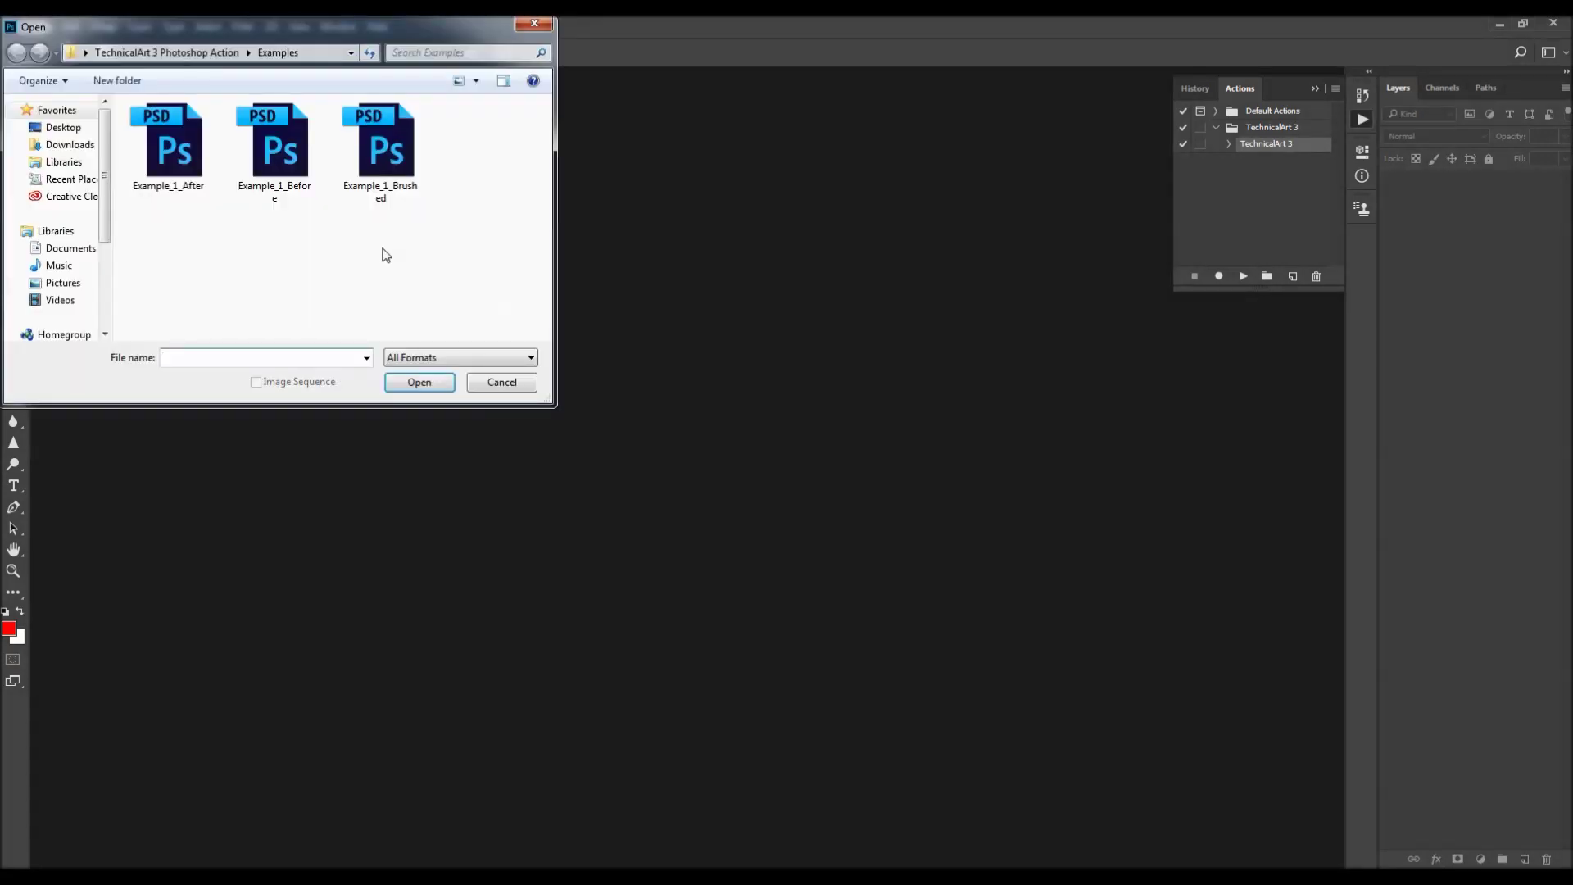
{"action": "double_click", "coordinate": [381, 164]}
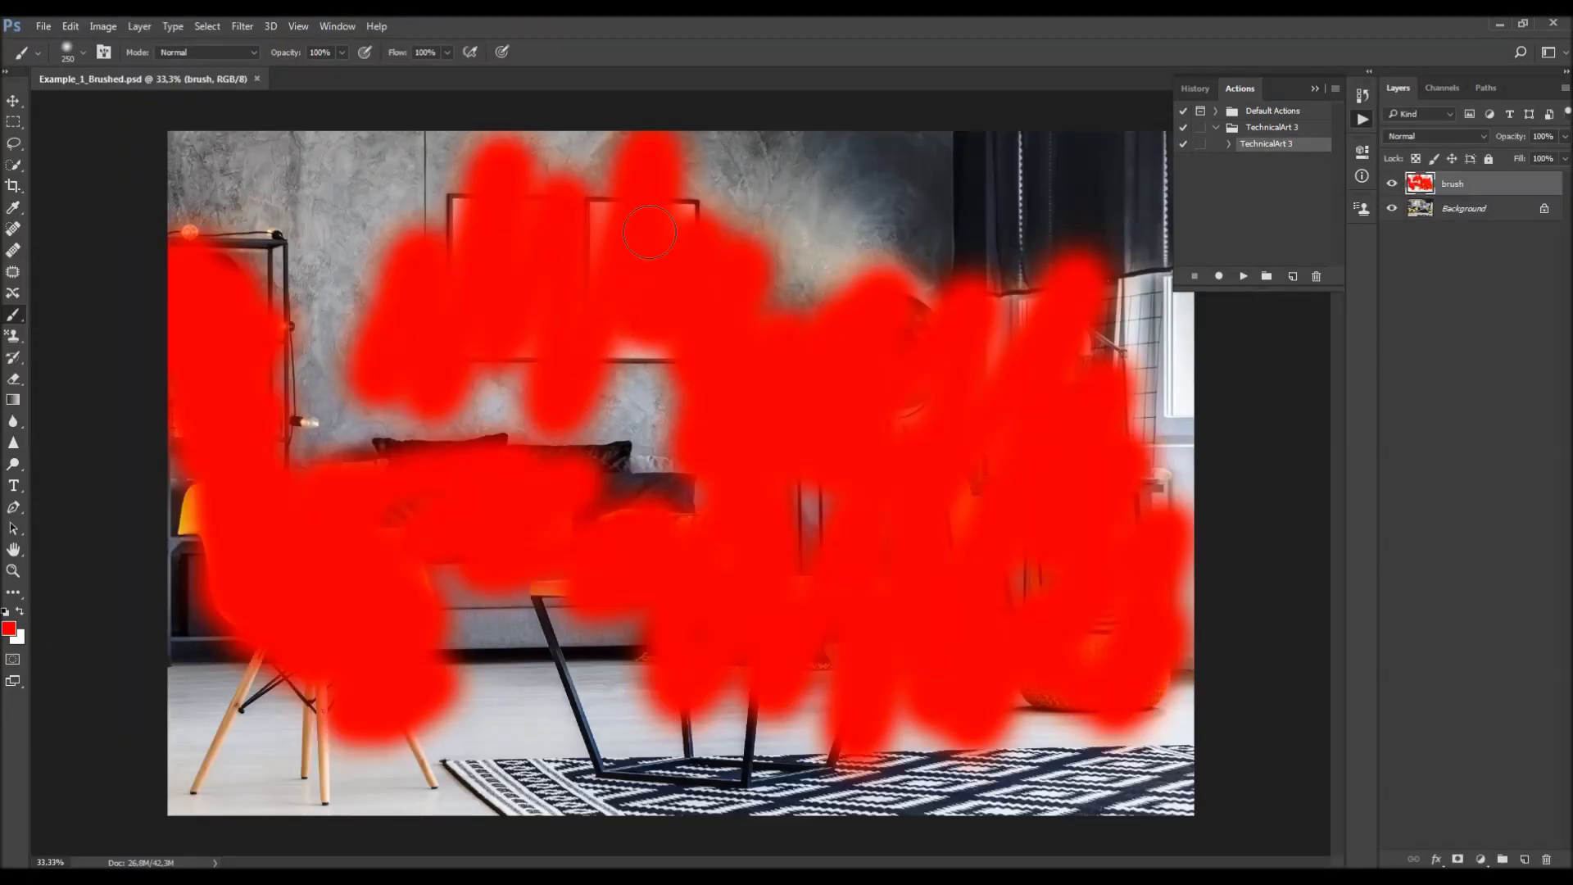
Step: Switch to the Move tool and compare the photo with the brush layer hidden and shown
{"action": "key", "text": "v"}
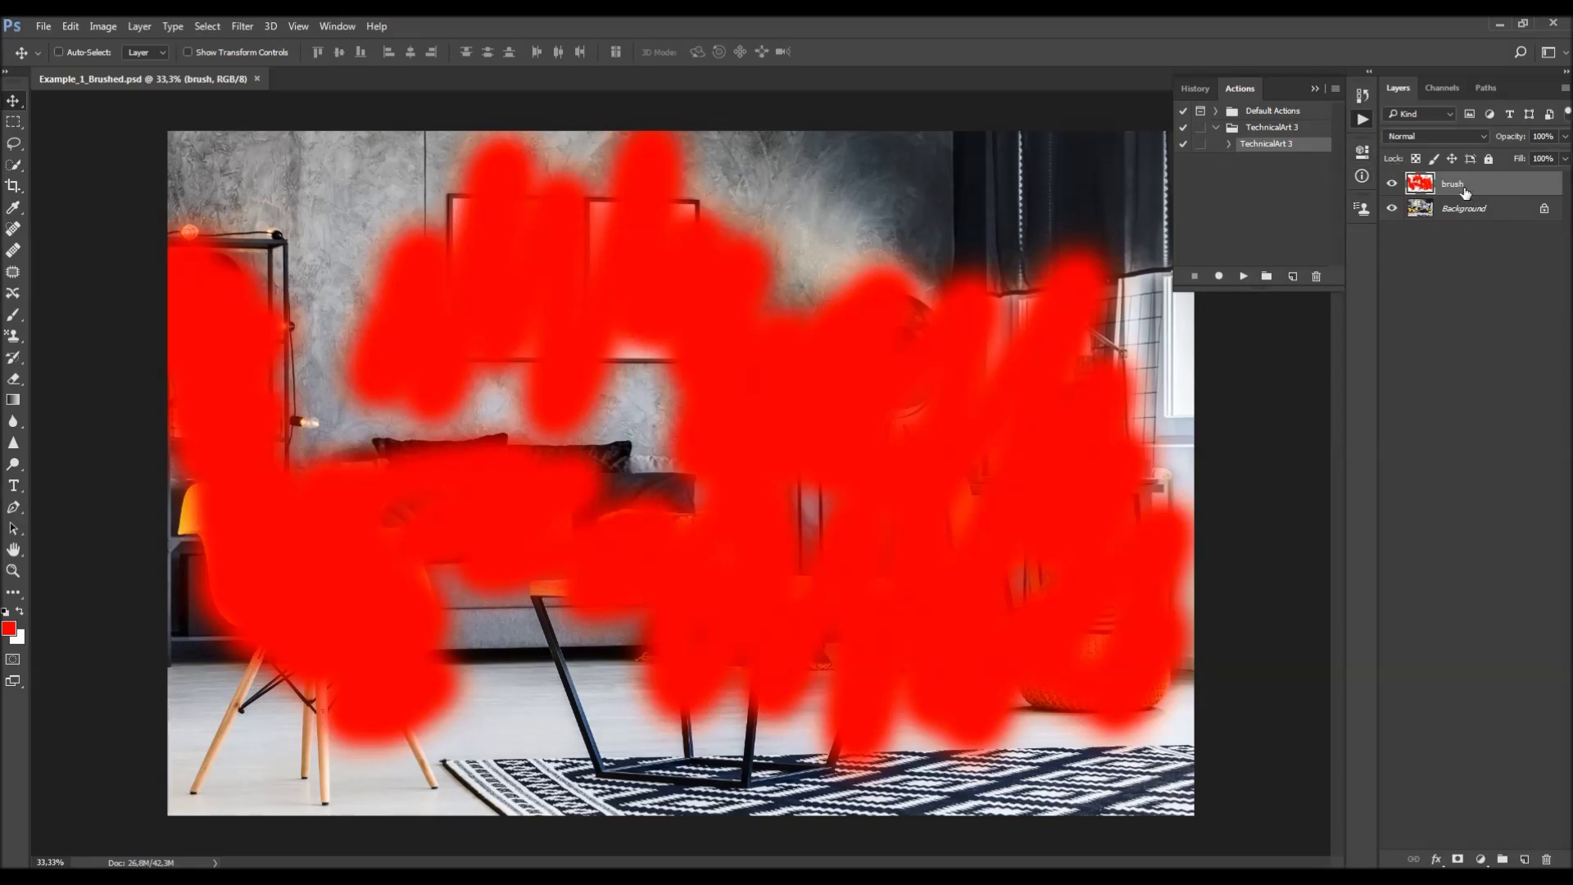
{"action": "left_click", "coordinate": [1396, 185]}
{"action": "left_click", "coordinate": [1396, 186]}
{"action": "mouse_move", "coordinate": [1098, 385]}
{"action": "left_mouse_down"}
{"action": "mouse_move", "coordinate": [1164, 385]}
{"action": "mouse_move", "coordinate": [795, 488]}
{"action": "mouse_move", "coordinate": [868, 361]}
{"action": "mouse_move", "coordinate": [1065, 385]}
{"action": "left_mouse_up"}
{"action": "left_click", "coordinate": [1392, 183]}
{"action": "left_click", "coordinate": [1393, 184]}
Step: Run the TechnicalArt 3 action on the brushed document and collapse the action set and Actions panel
{"action": "left_click", "coordinate": [1244, 276]}
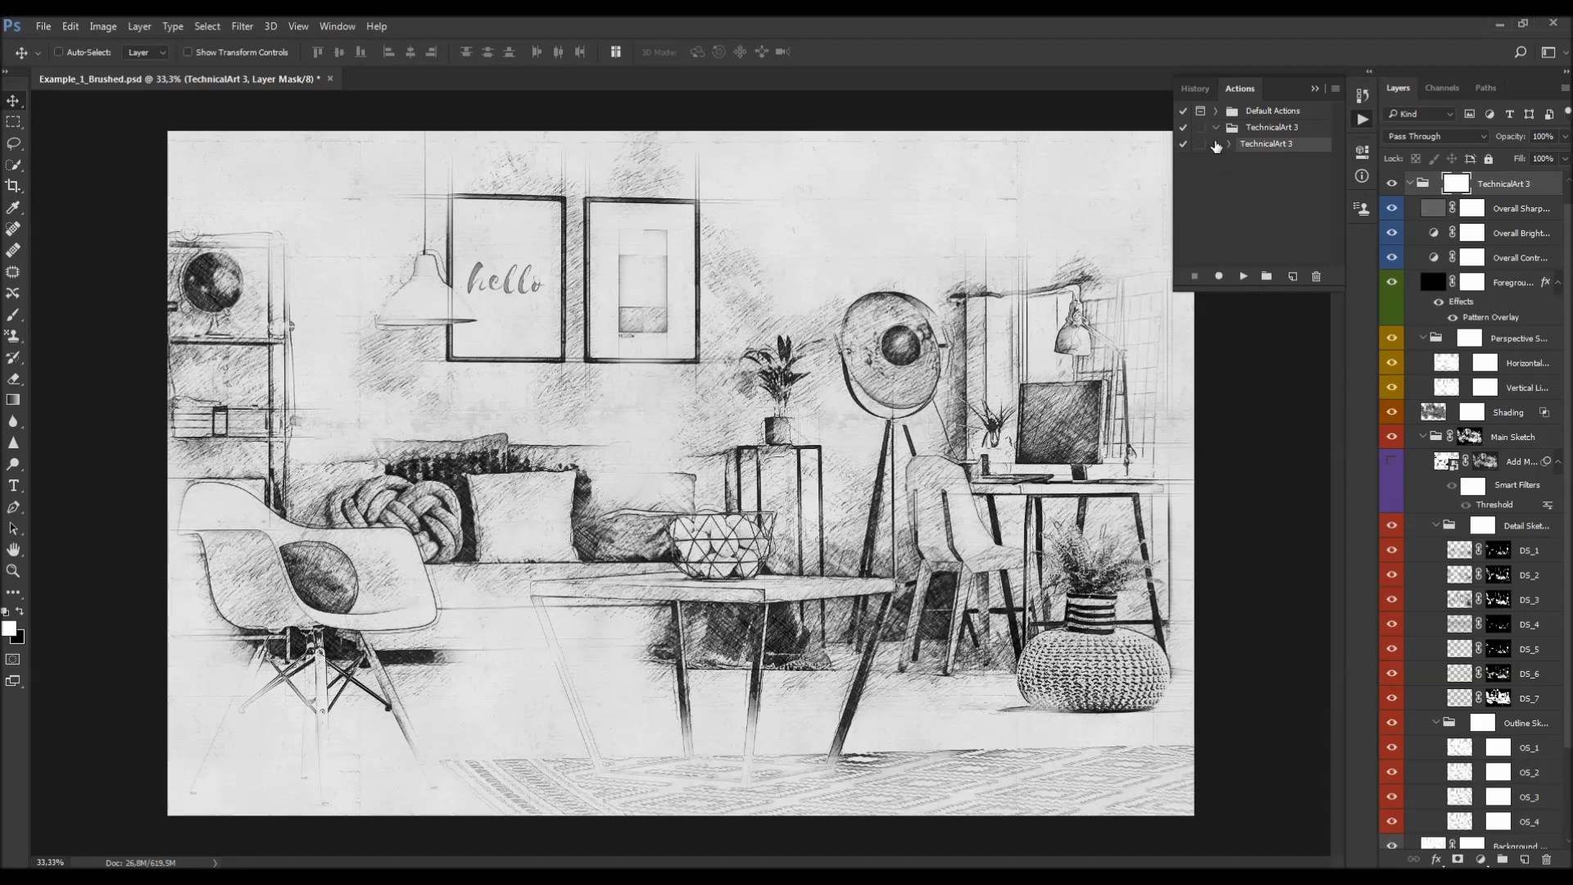
{"action": "left_click", "coordinate": [1216, 128]}
{"action": "left_click", "coordinate": [1315, 91]}
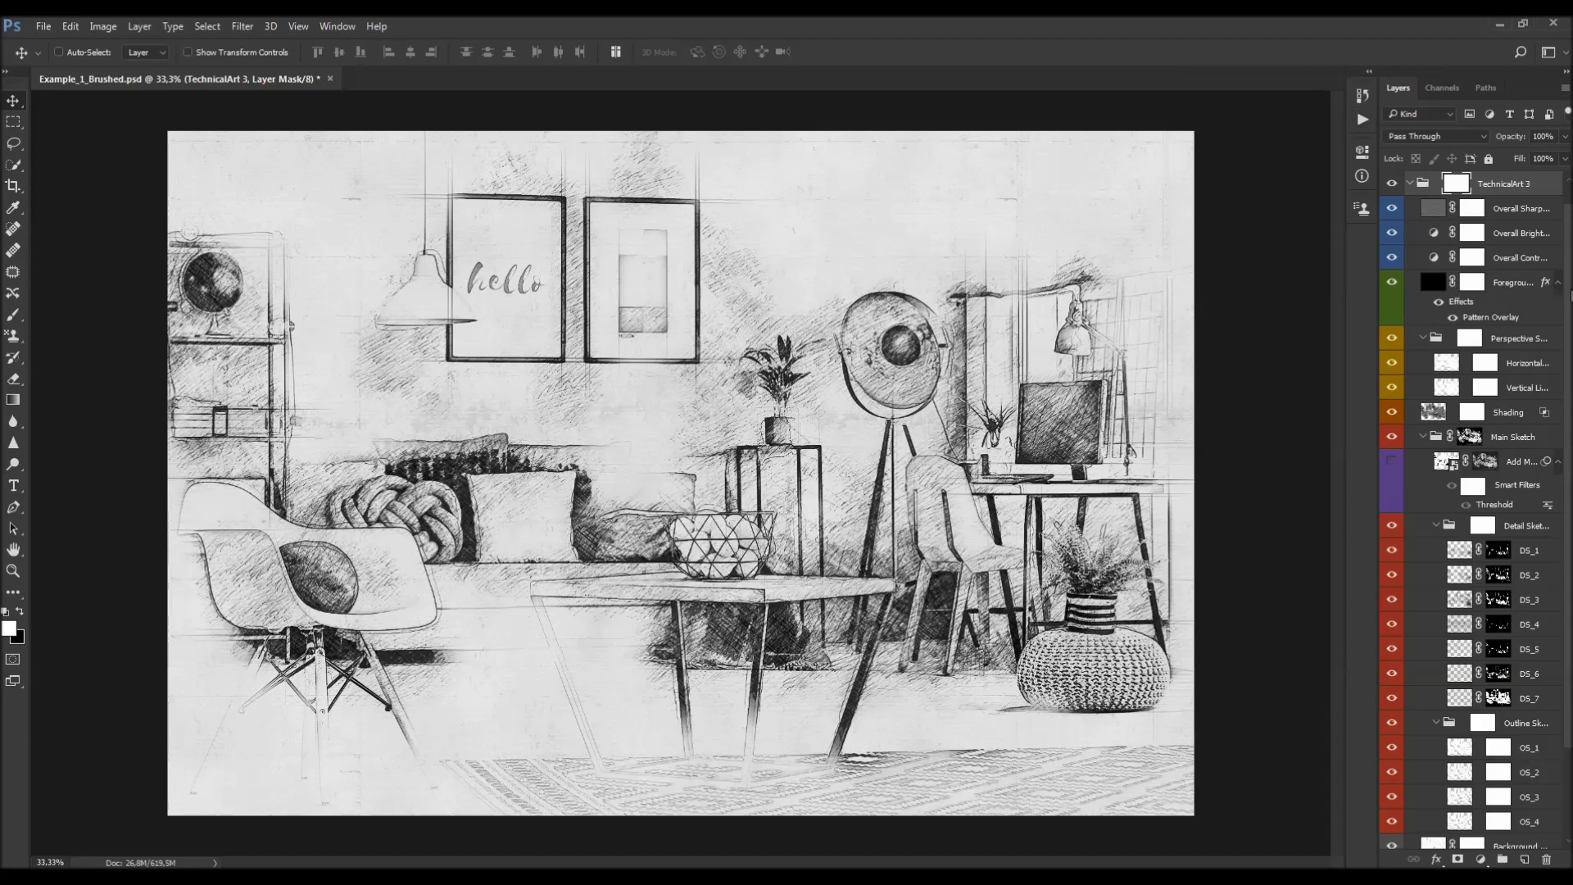
Step: Look through the generated layer stack and collapse the subgroups inside the TechnicalArt 3 group
{"action": "scroll", "coordinate": [1521, 328], "scroll_direction": "down", "scroll_amount": 2}
{"action": "scroll", "coordinate": [1514, 288], "scroll_direction": "down", "scroll_amount": 2}
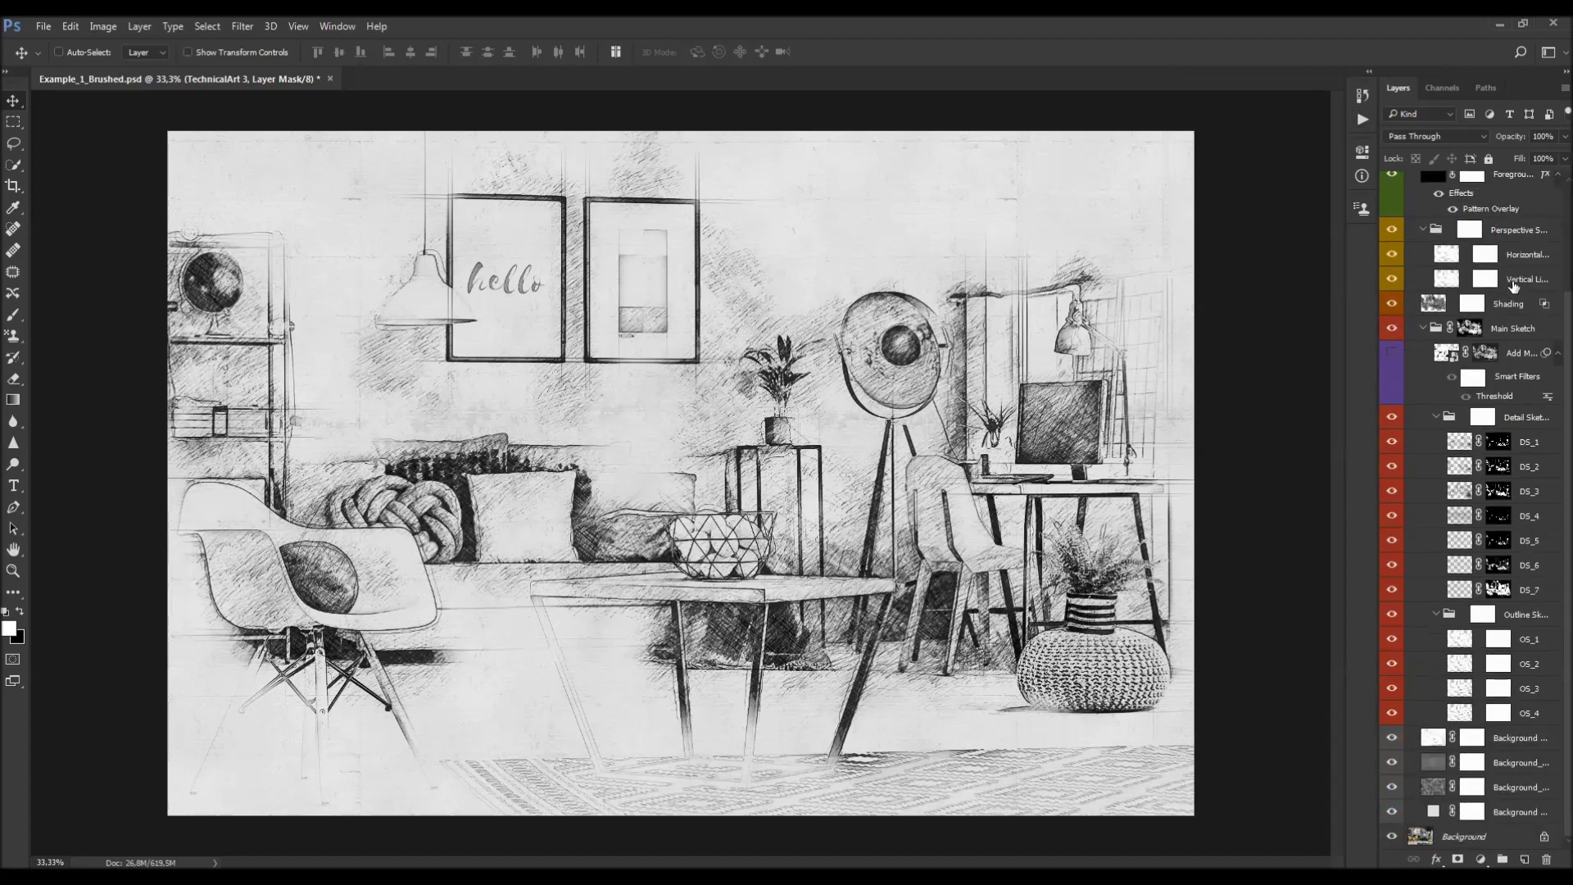
{"action": "scroll", "coordinate": [1514, 286], "scroll_direction": "up", "scroll_amount": 5}
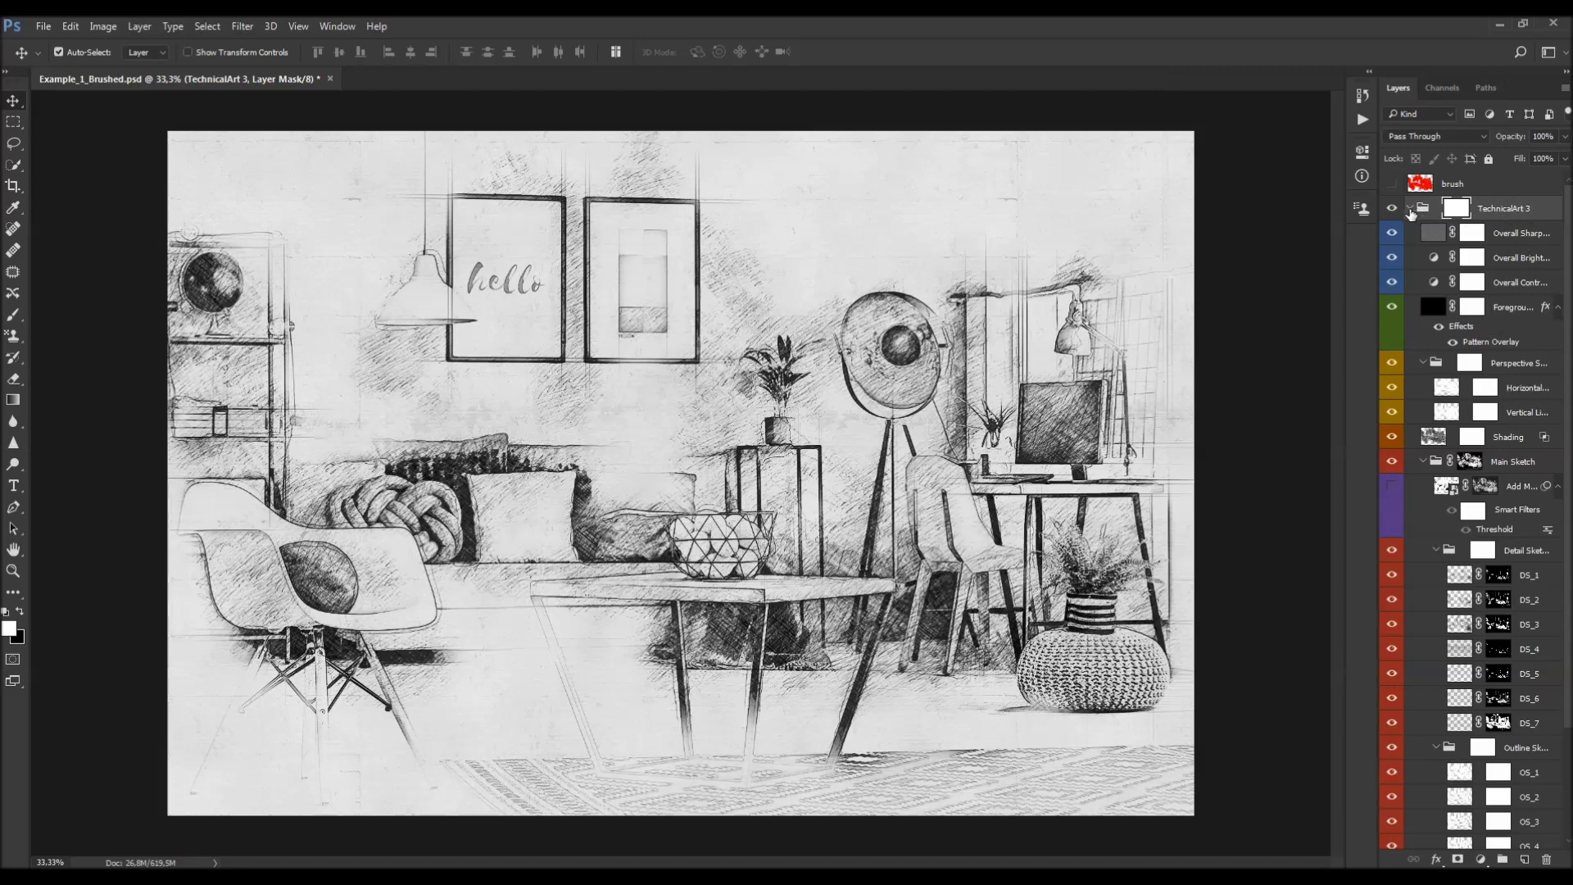
{"action": "left_click", "coordinate": [1411, 211]}
{"action": "left_click", "coordinate": [1411, 211], "text": "ctrl"}
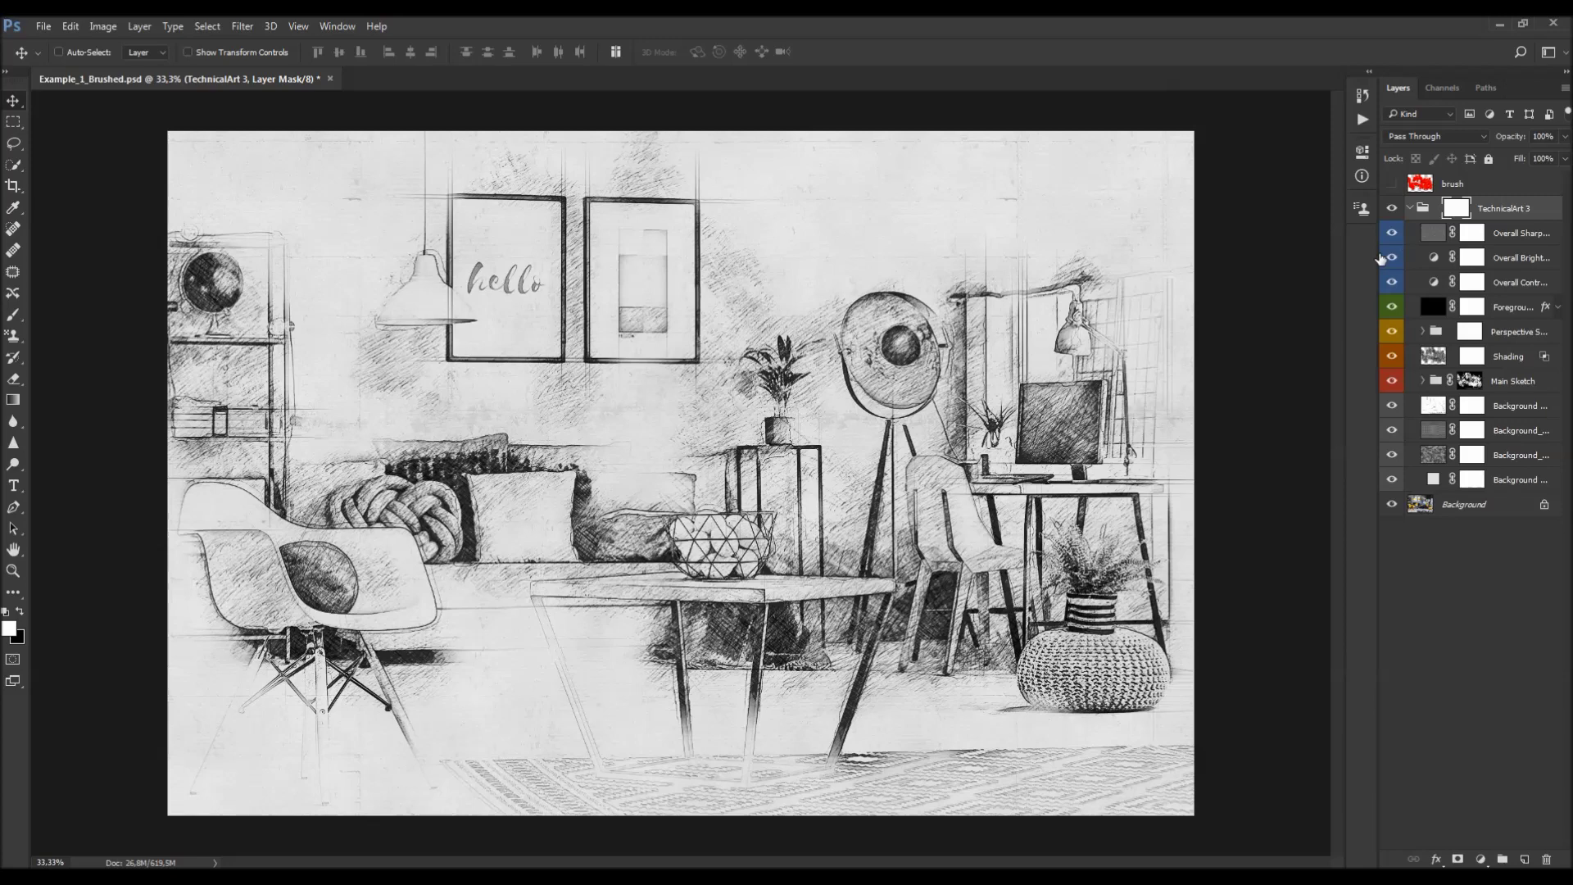
Step: Leave only Background Color, Background_Texture_2, Background_Texture_1 and Background Sketch visible inside the TechnicalArt 3 group
{"action": "left_click_drag", "start_coordinate": [1381, 261], "coordinate": [1350, 485]}
{"action": "left_click", "coordinate": [1392, 507]}
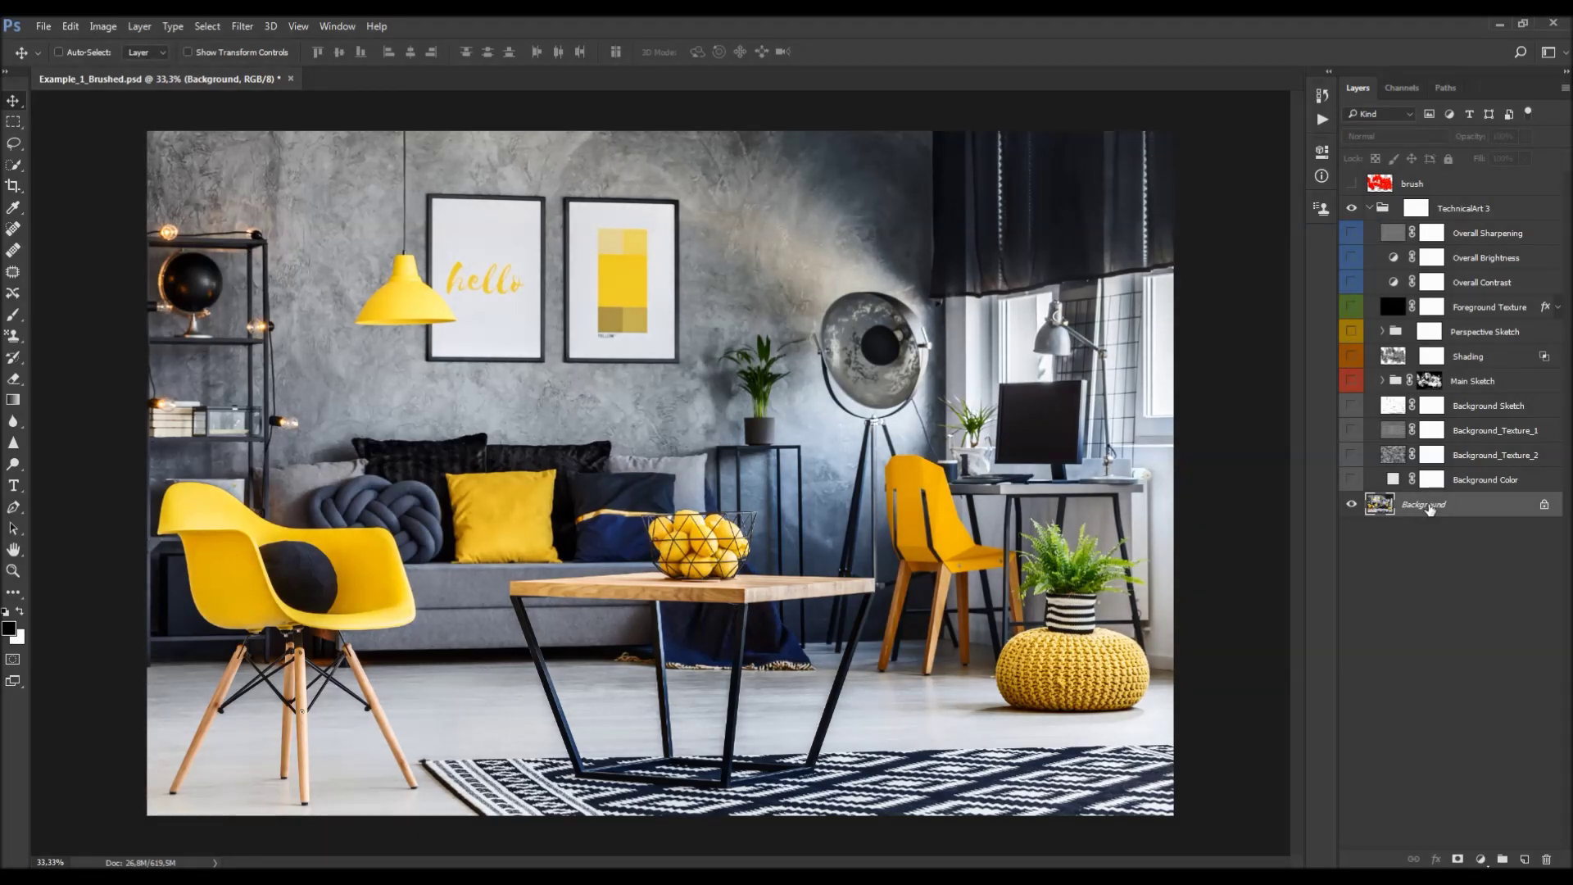
{"action": "left_click", "coordinate": [1352, 505]}
{"action": "left_click", "coordinate": [1351, 506]}
{"action": "left_click", "coordinate": [1491, 483]}
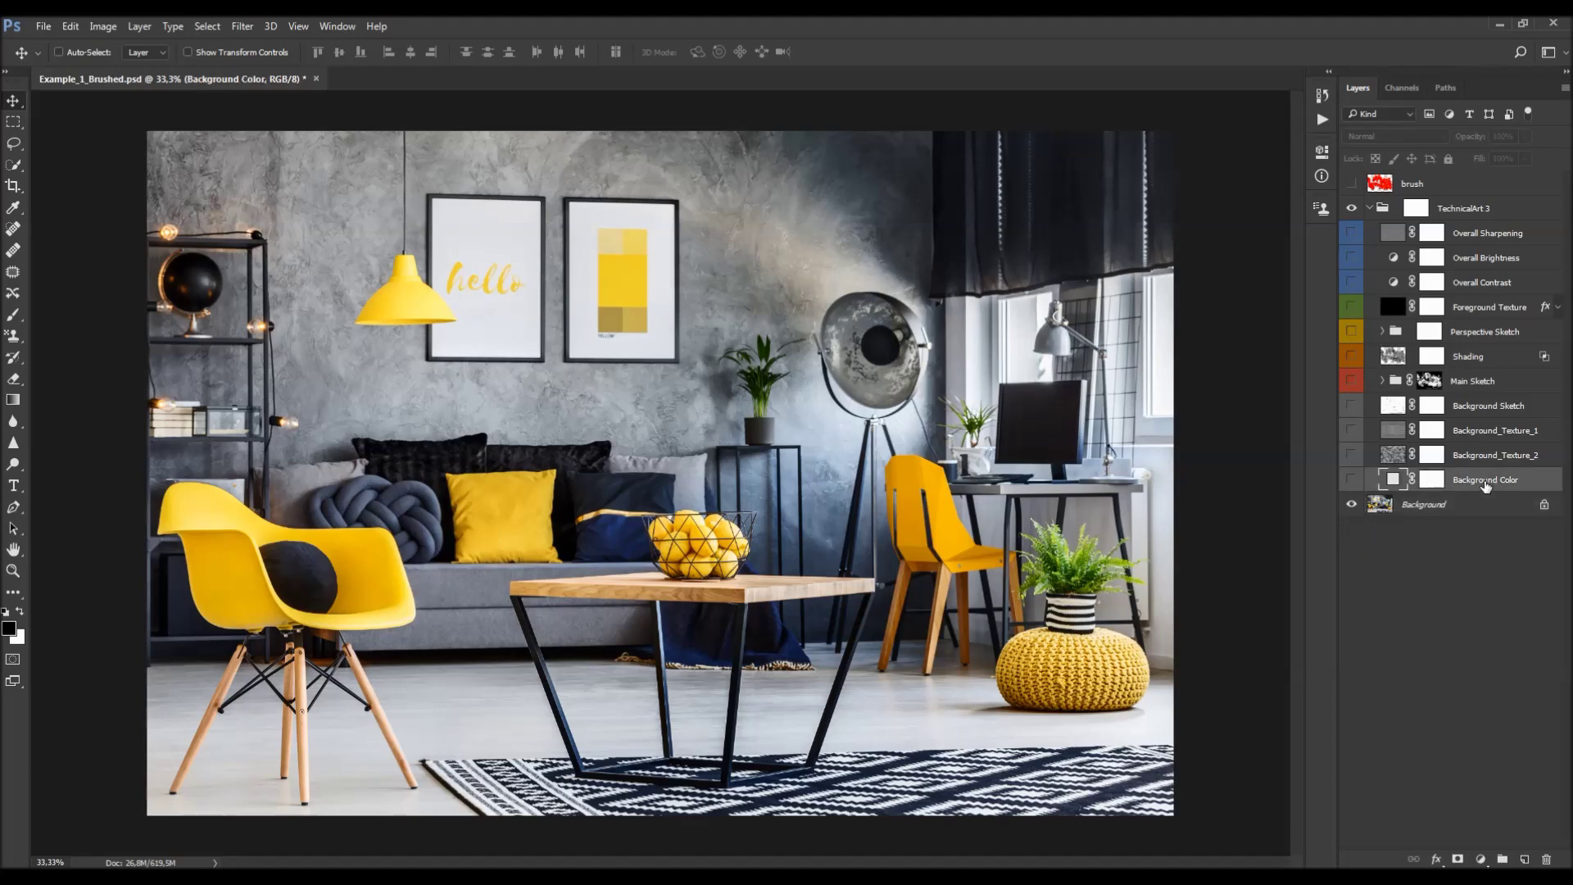
{"action": "left_click_drag", "start_coordinate": [1352, 479], "coordinate": [1353, 414]}
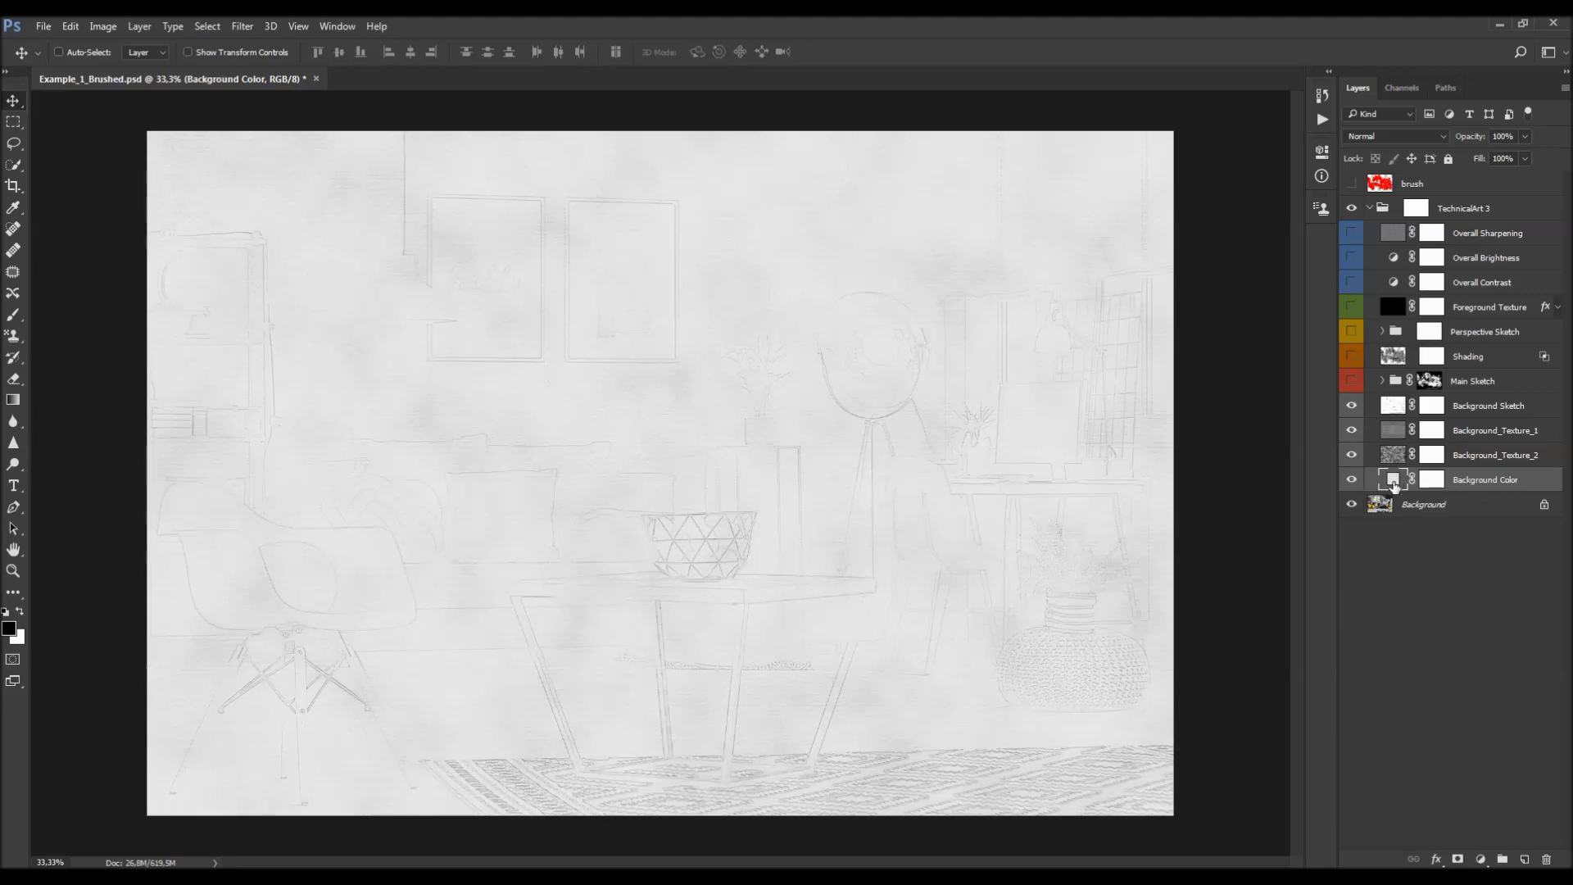
Step: Try pure red (ff0000) as the Background Color layer's fill and cancel the change
{"action": "double_click", "coordinate": [1394, 482]}
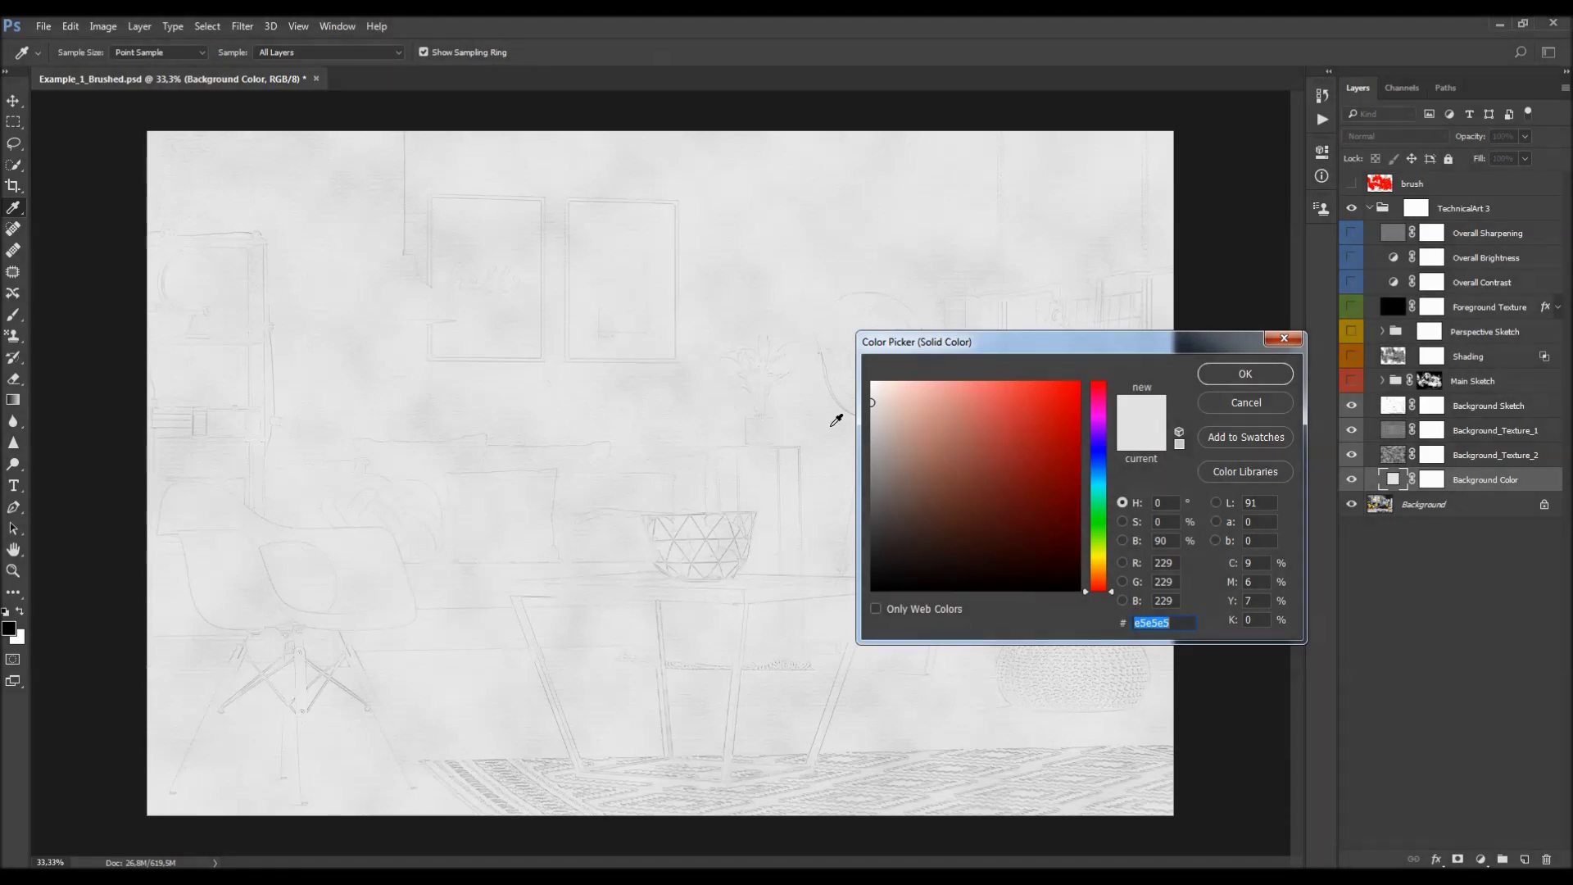
{"action": "left_click", "coordinate": [874, 399]}
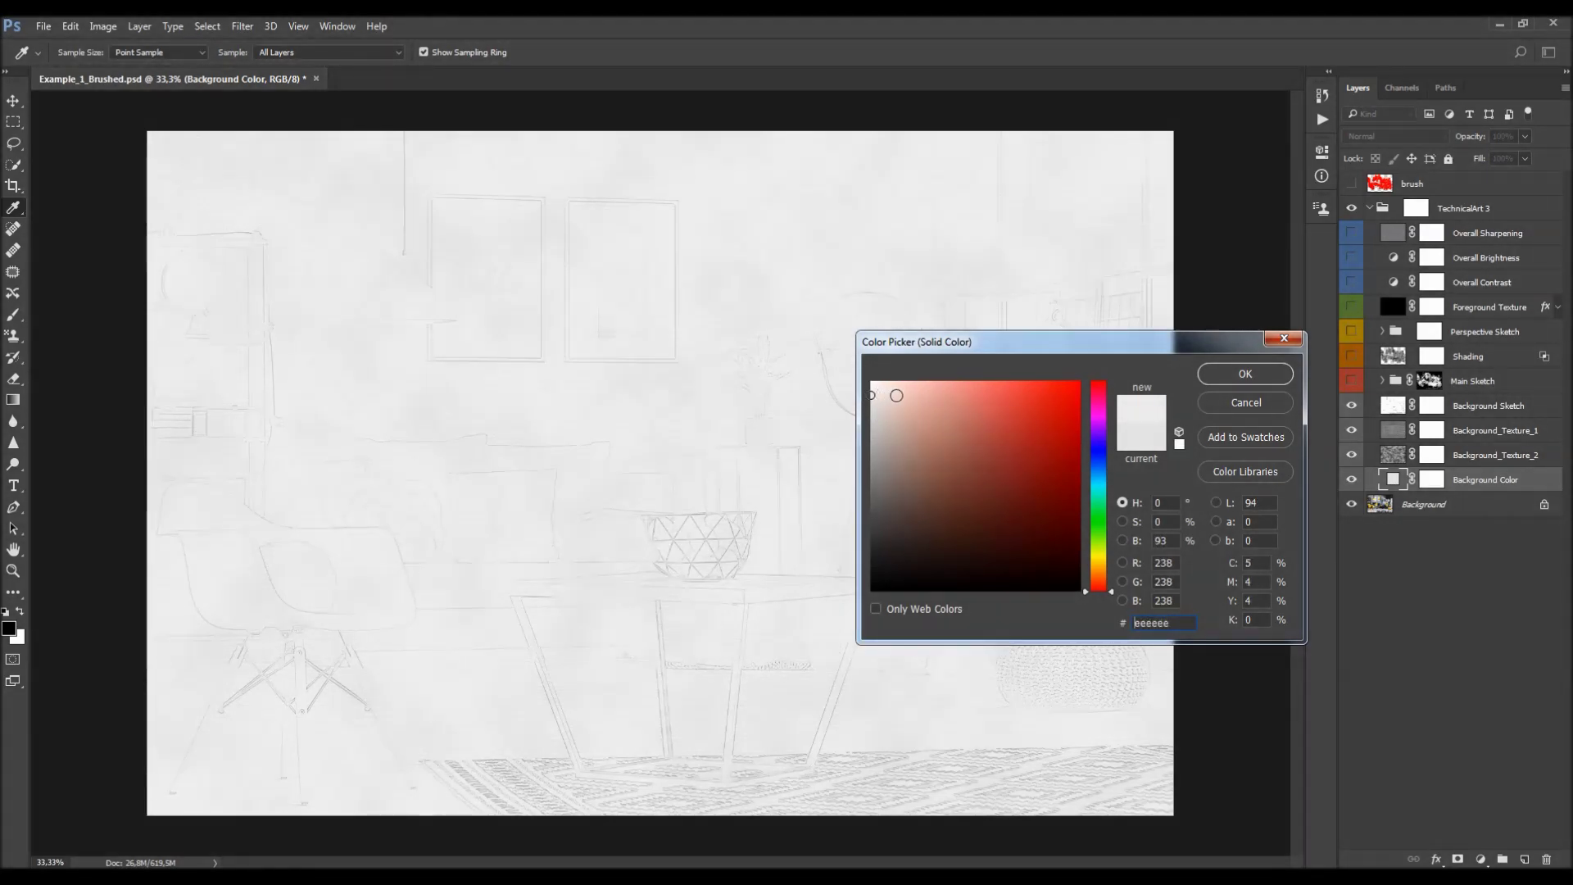
{"action": "mouse_move", "coordinate": [874, 399]}
{"action": "left_mouse_down"}
{"action": "mouse_move", "coordinate": [1036, 407]}
{"action": "mouse_move", "coordinate": [1079, 382]}
{"action": "left_mouse_up"}
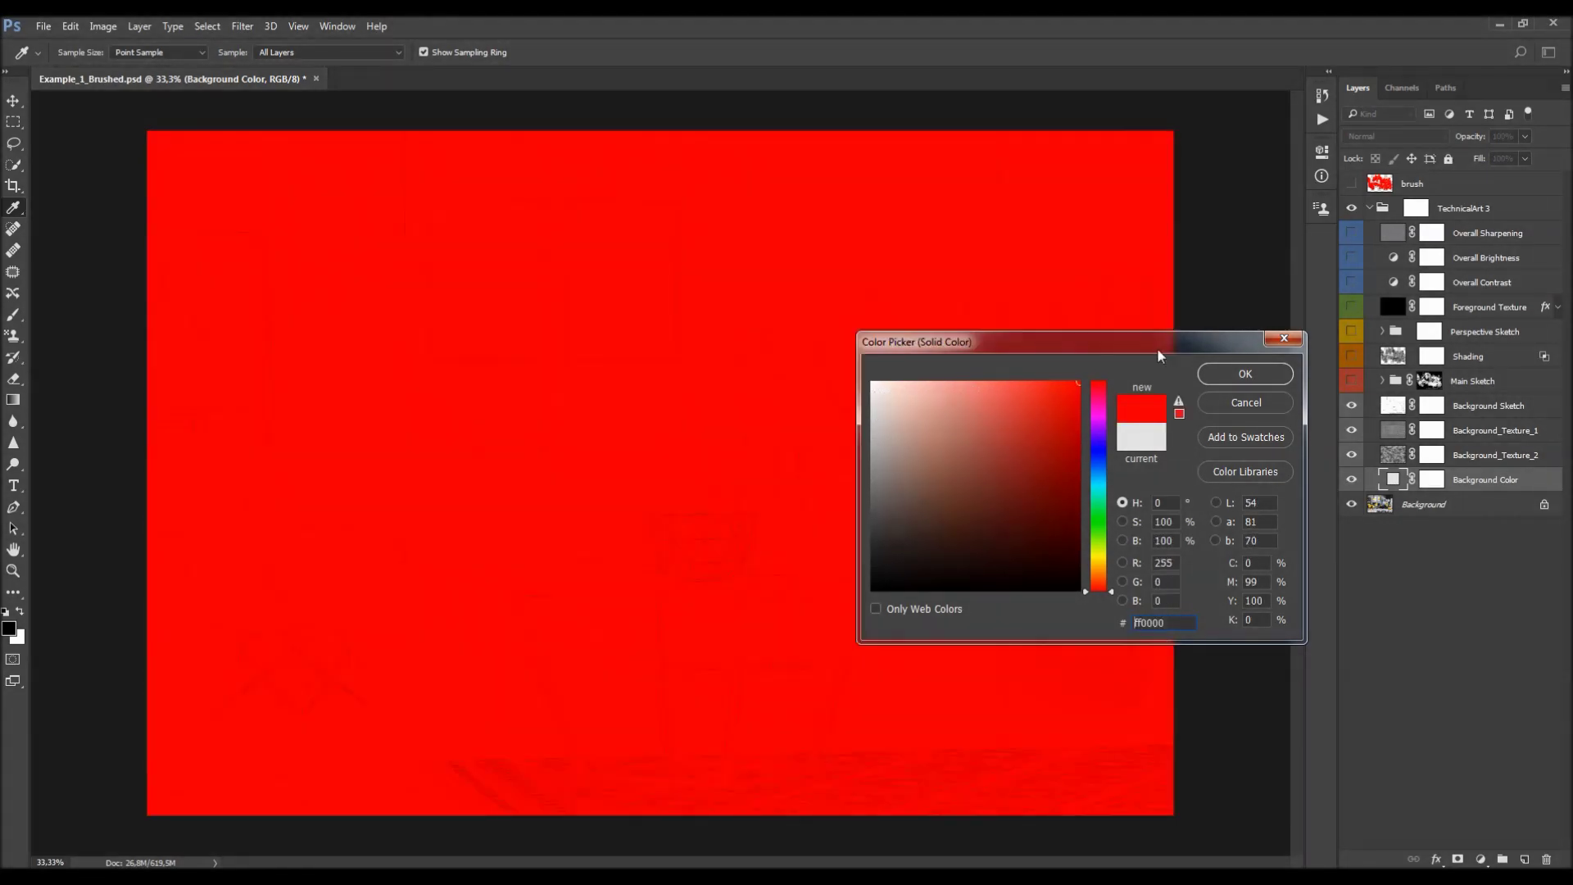
{"action": "left_click", "coordinate": [1246, 403]}
Step: Compare the image with Background_Texture_2 hidden and shown, and check the settings of both background texture layers
{"action": "left_click", "coordinate": [1472, 465]}
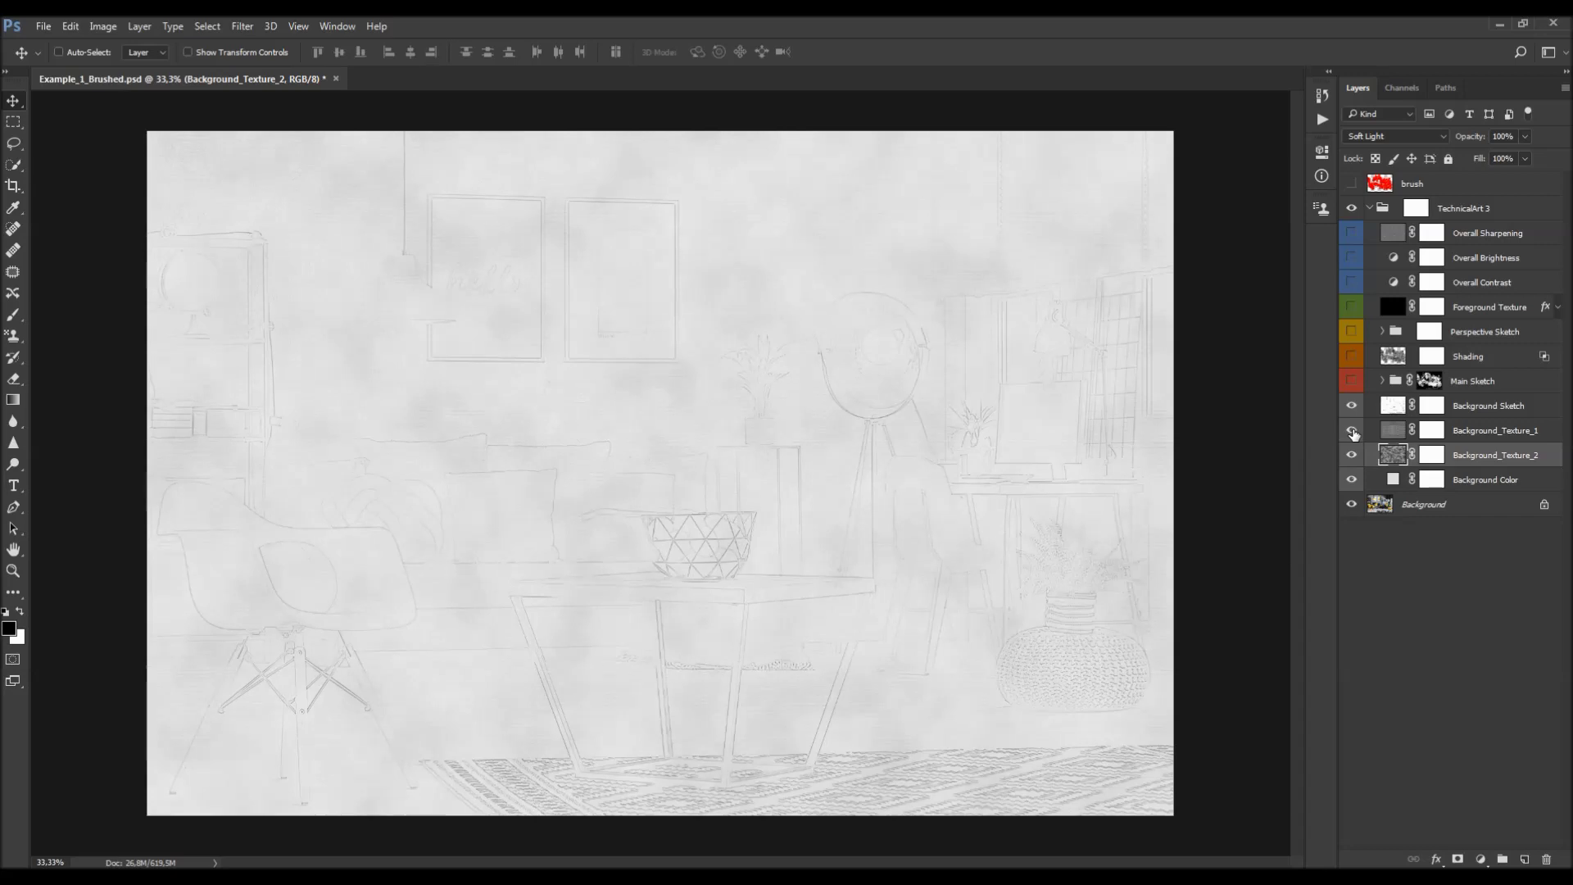
{"action": "left_click", "coordinate": [1352, 456]}
{"action": "left_click", "coordinate": [1352, 455]}
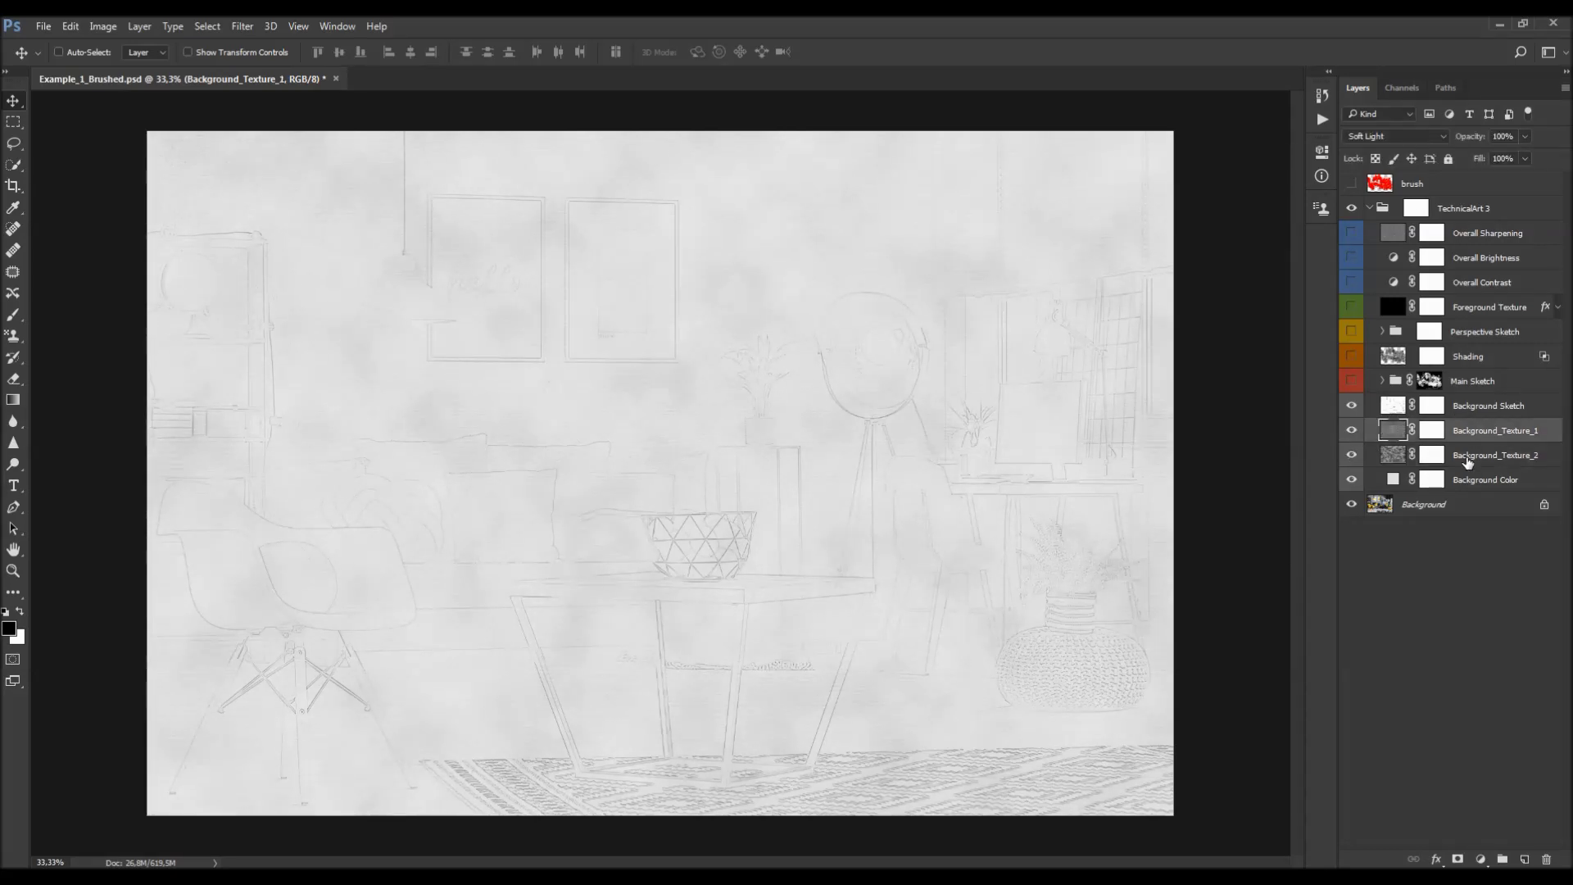
{"action": "left_click", "coordinate": [1475, 436]}
{"action": "left_click", "coordinate": [1474, 461]}
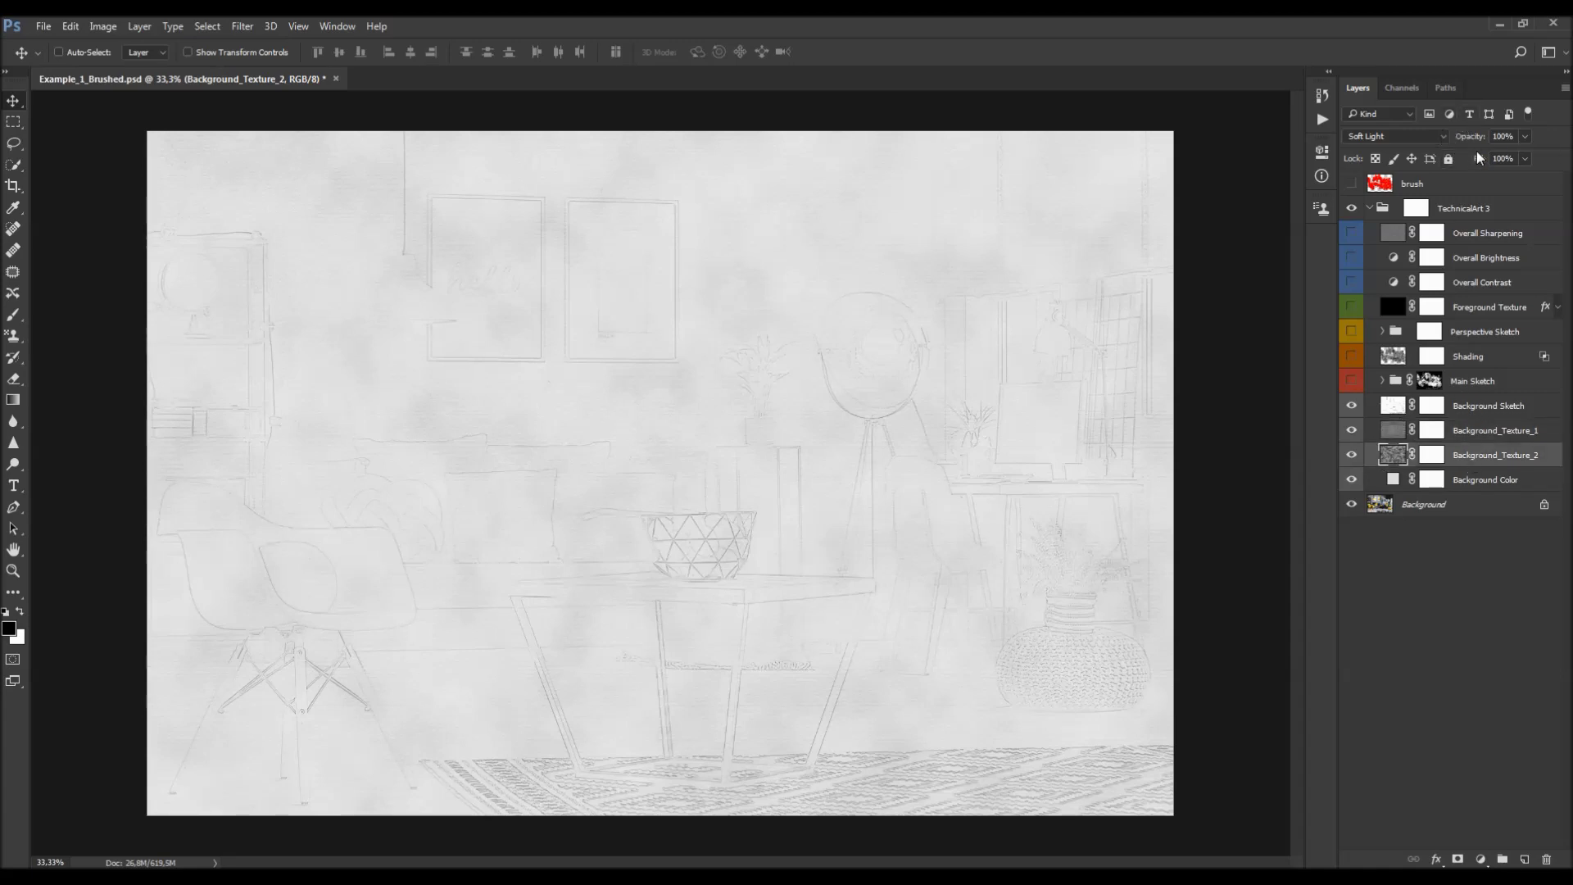
Step: Examine the opacity control for the background texture layers and the effect of hiding Background_Texture_2
{"action": "left_click_drag", "start_coordinate": [1473, 141], "coordinate": [1569, 149]}
{"action": "left_click", "coordinate": [1524, 137]}
{"action": "left_click_drag", "start_coordinate": [1451, 160], "coordinate": [1518, 157]}
{"action": "left_click", "coordinate": [1383, 434]}
{"action": "left_click", "coordinate": [1351, 454]}
{"action": "left_click", "coordinate": [1351, 454]}
{"action": "left_click", "coordinate": [1478, 453]}
{"action": "left_click", "coordinate": [1470, 434]}
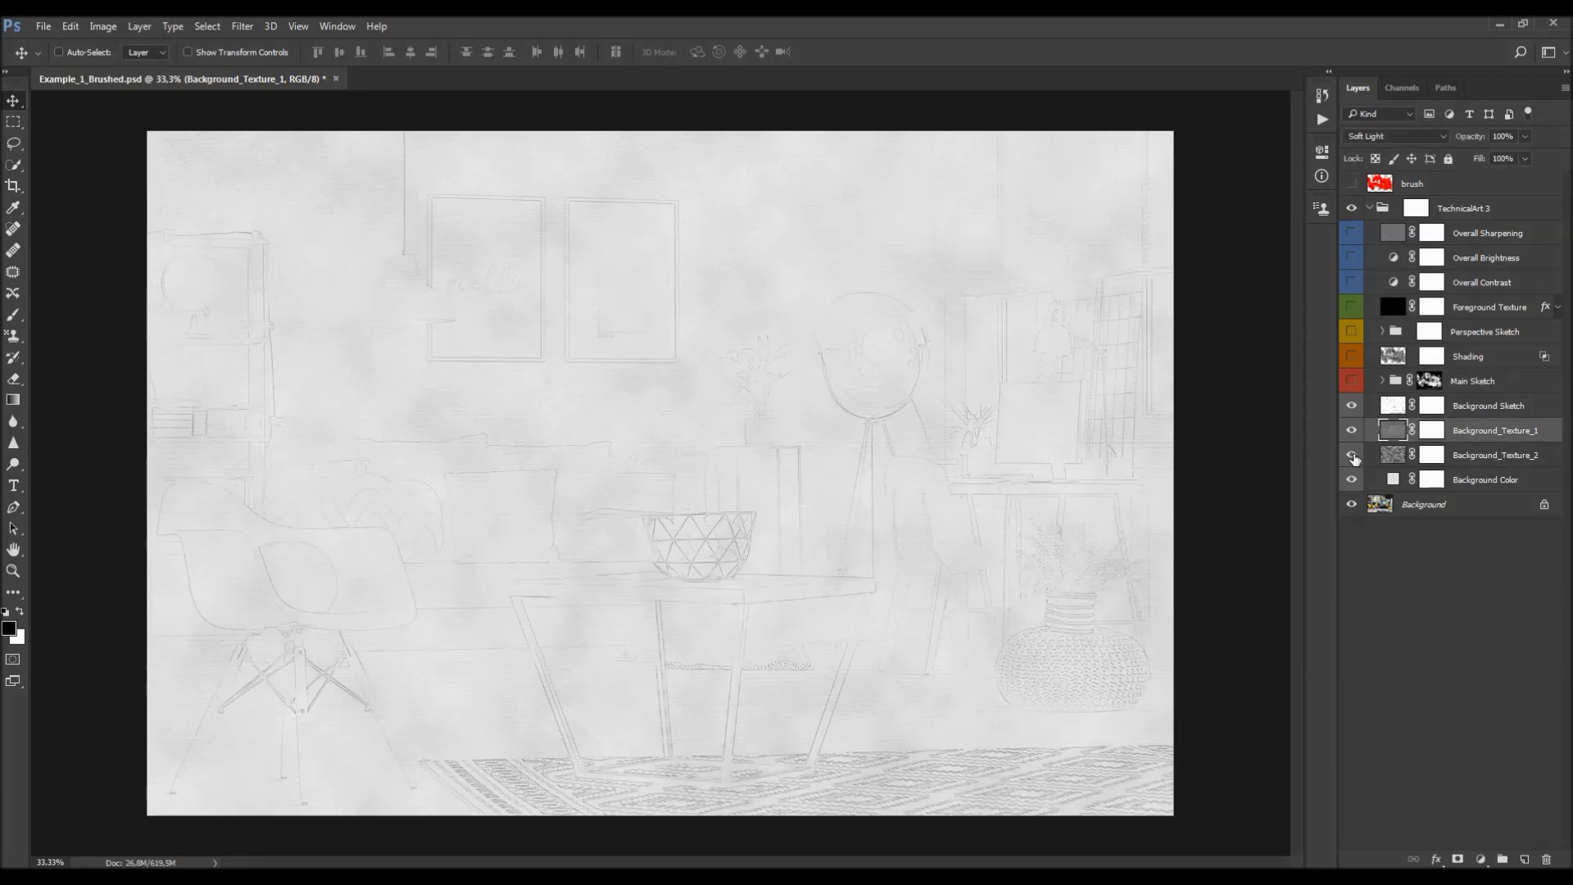
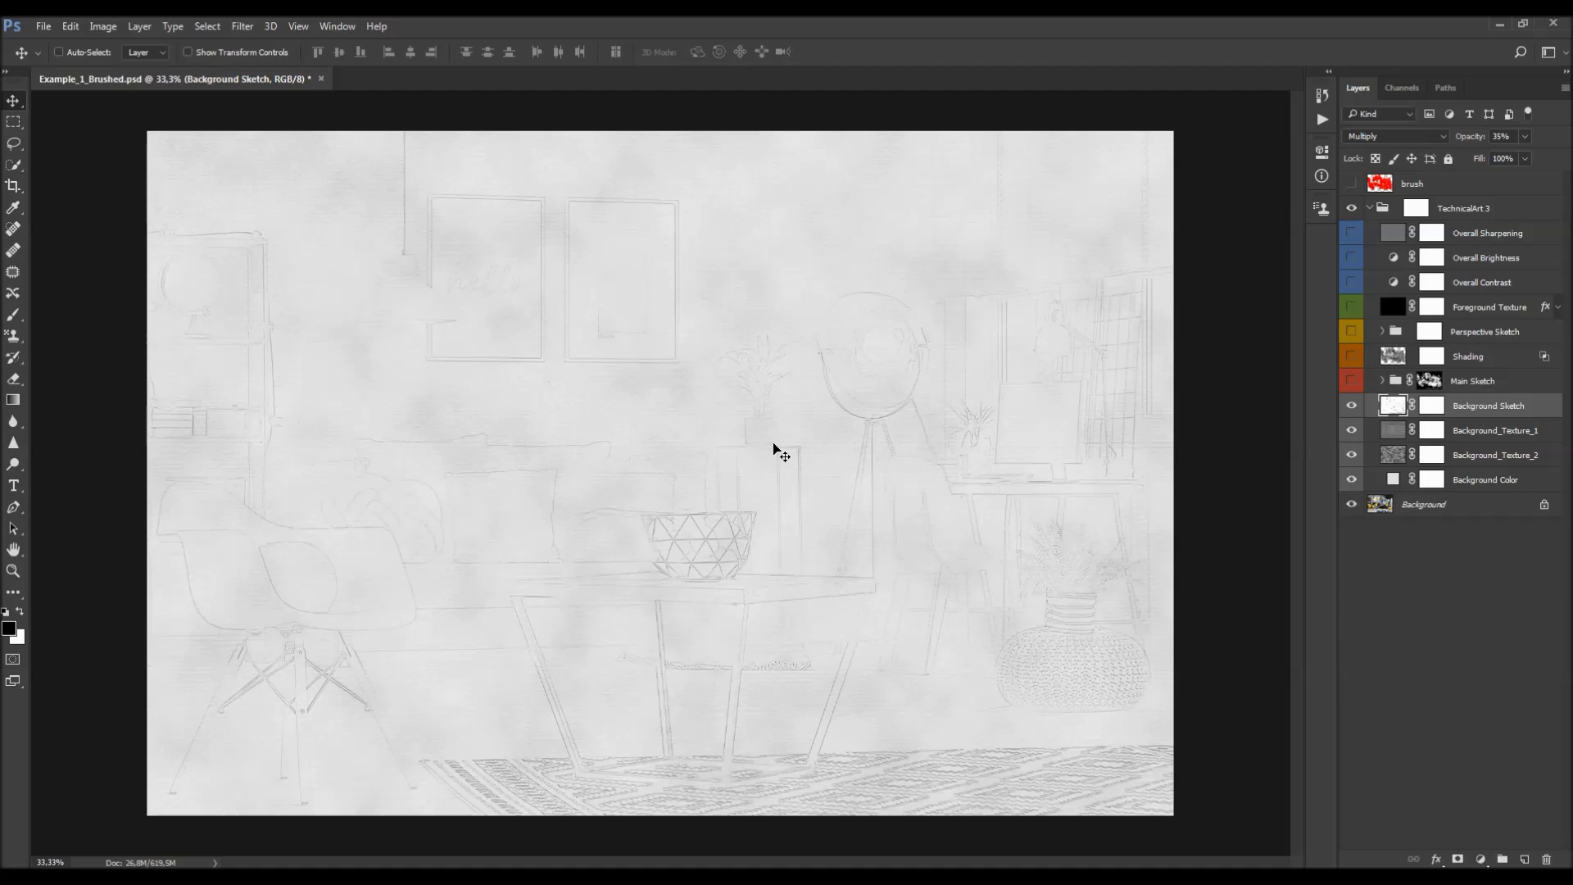
Step: Check the Background Sketch layer's opacity and compare the image with that layer hidden and shown
{"action": "mouse_move", "coordinate": [1467, 145]}
{"action": "left_mouse_down"}
{"action": "mouse_move", "coordinate": [836, 175]}
{"action": "mouse_move", "coordinate": [737, 164]}
{"action": "mouse_move", "coordinate": [1569, 148]}
{"action": "mouse_move", "coordinate": [1180, 202]}
{"action": "mouse_move", "coordinate": [1218, 211]}
{"action": "mouse_move", "coordinate": [1215, 230]}
{"action": "left_mouse_up"}
{"action": "left_click", "coordinate": [1351, 408]}
{"action": "left_click", "coordinate": [1351, 408]}
Step: Show the Main Sketch group and compare its sketched areas with the painted brush layer
{"action": "left_click", "coordinate": [1430, 381]}
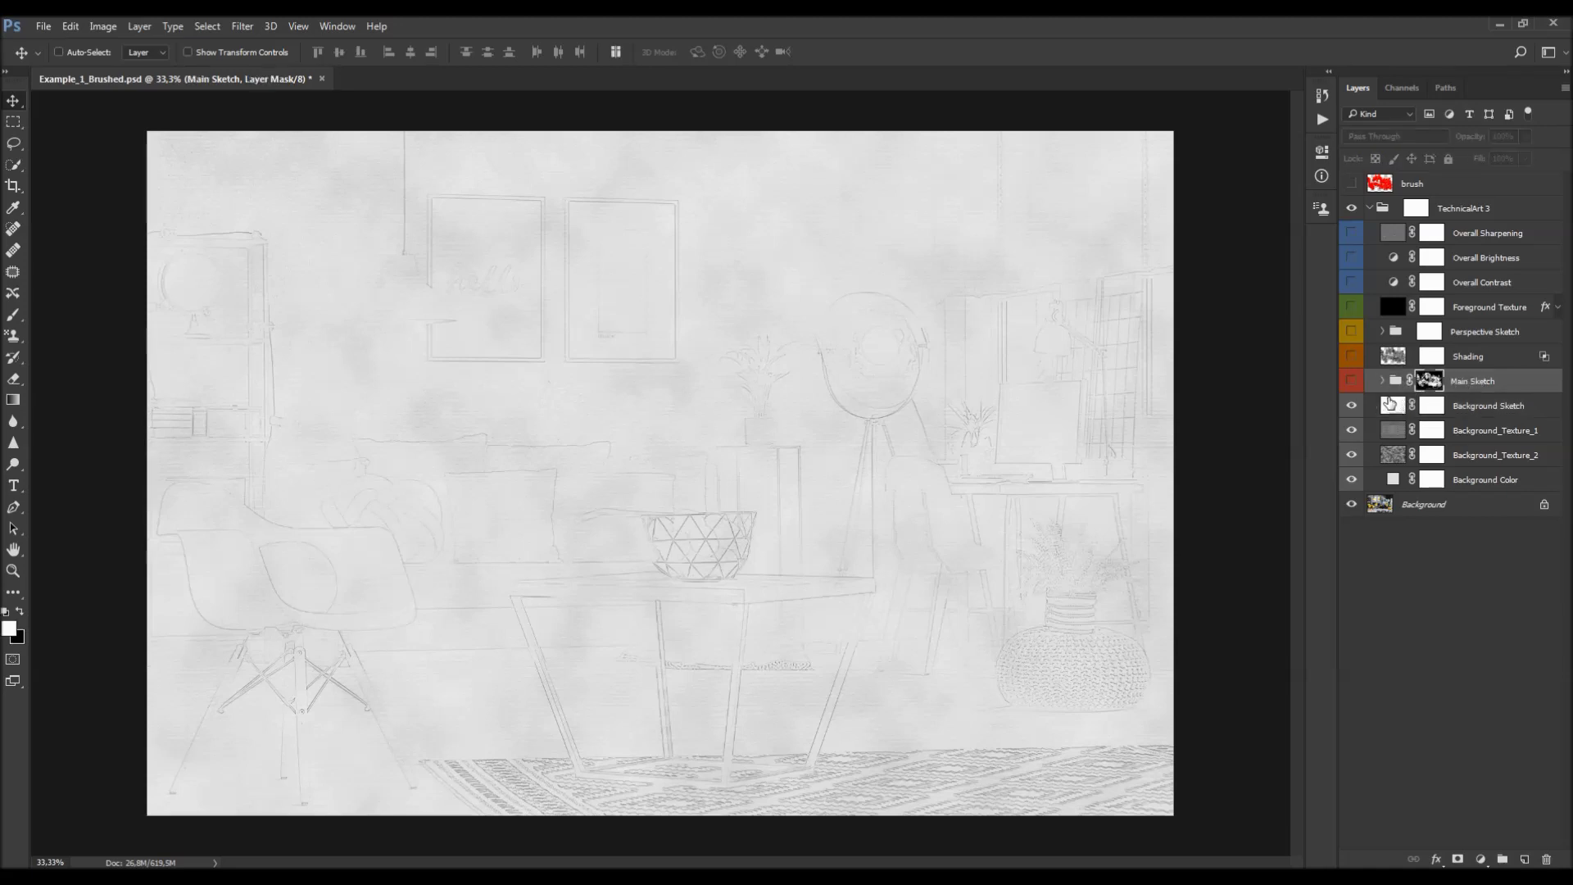
{"action": "left_click", "coordinate": [1352, 381]}
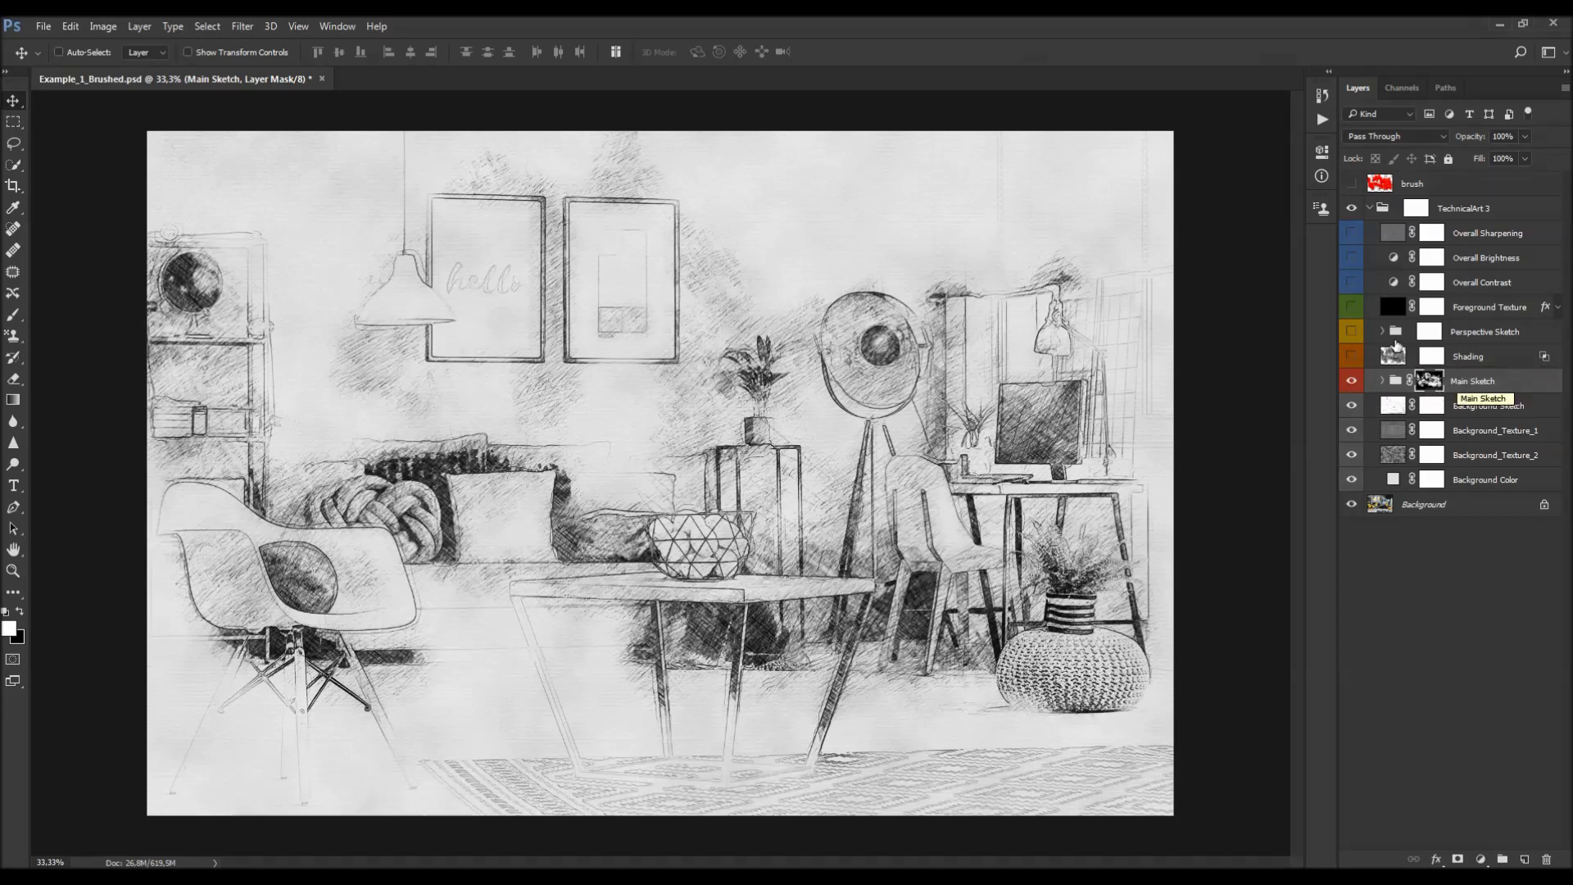
{"action": "left_click", "coordinate": [1352, 184]}
{"action": "left_click", "coordinate": [1352, 185]}
Step: Expand the Main Sketch group and compare the image with Detail Sketch and Outline Sketch each hidden and shown
{"action": "left_click", "coordinate": [1383, 381]}
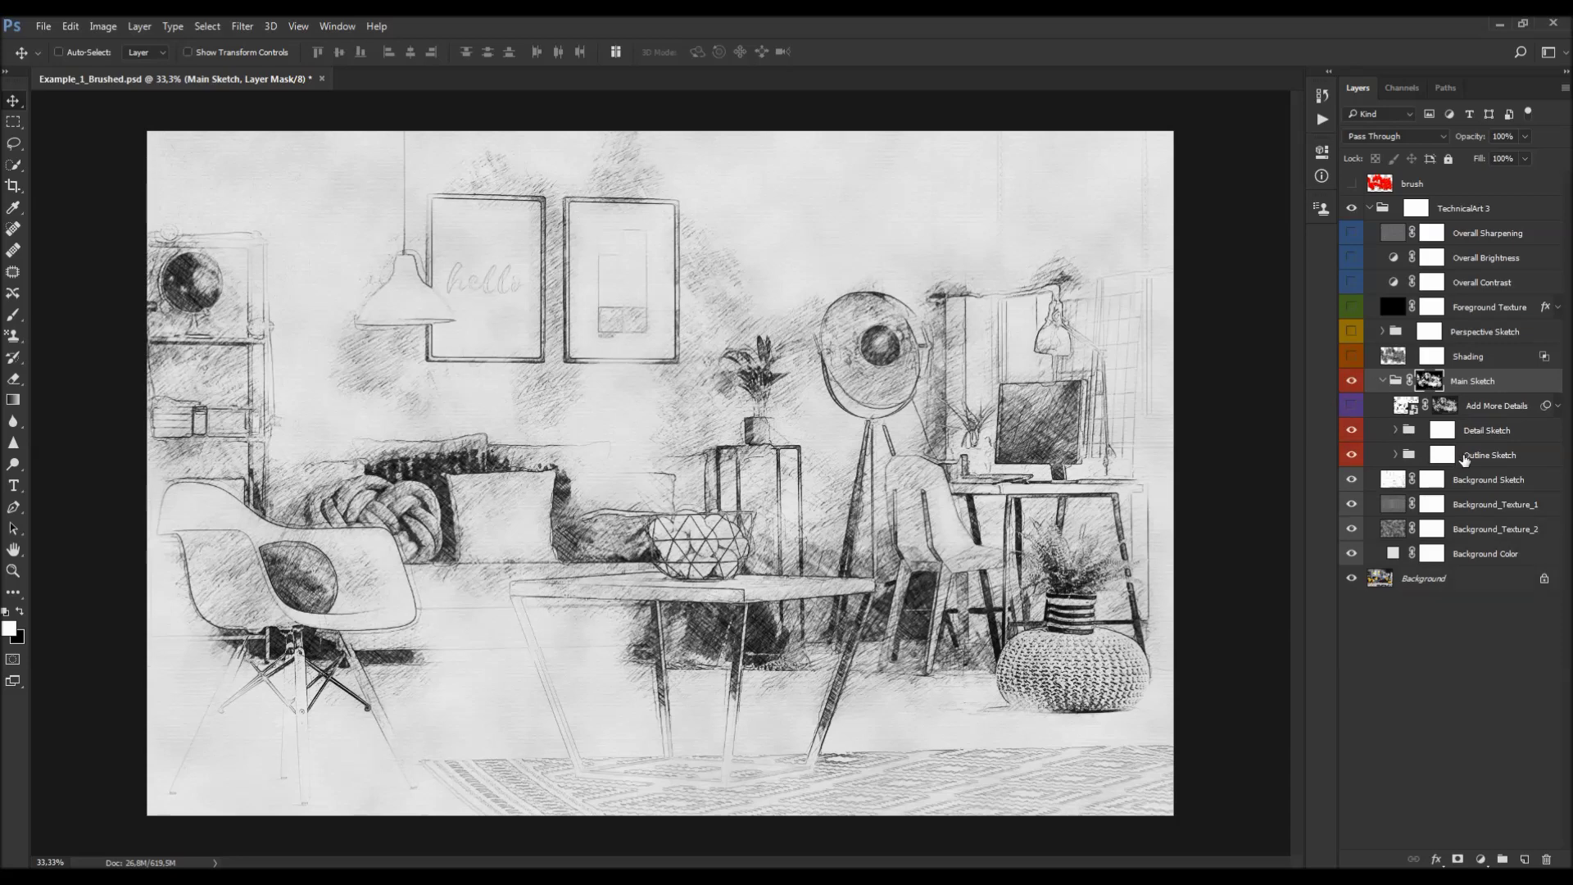
{"action": "left_click", "coordinate": [1352, 430]}
{"action": "left_click", "coordinate": [1352, 430]}
{"action": "left_click", "coordinate": [1352, 455]}
{"action": "left_click", "coordinate": [1352, 455]}
Step: Expand the Outline Sketch group, hide Detail Sketch and check the outlines on their own
{"action": "left_click", "coordinate": [1389, 452]}
{"action": "left_click", "coordinate": [1395, 455]}
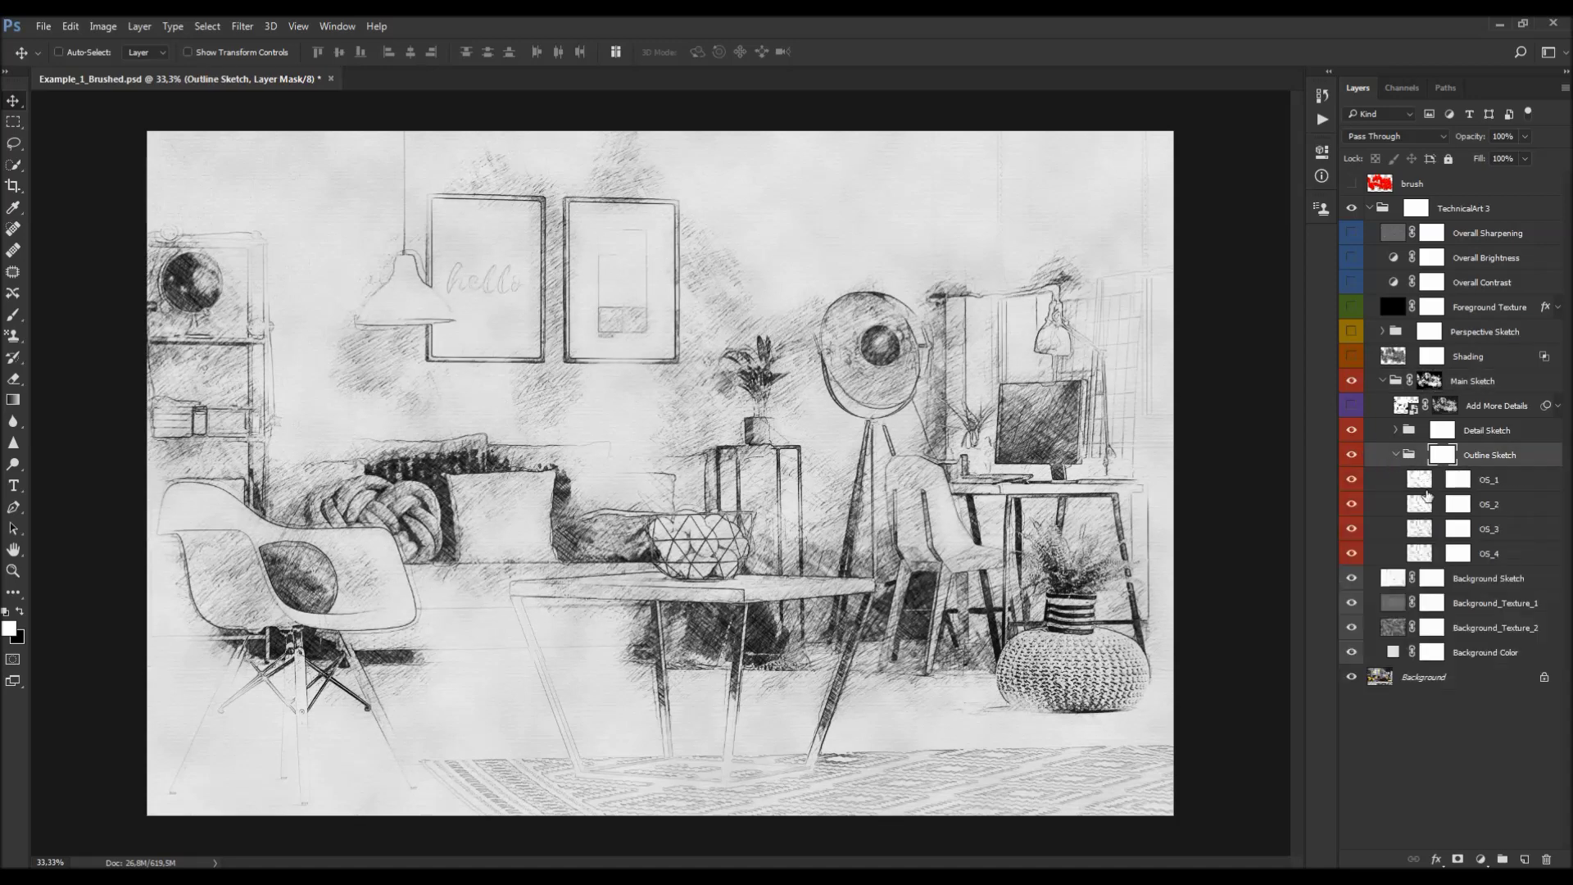
{"action": "left_click", "coordinate": [1352, 431]}
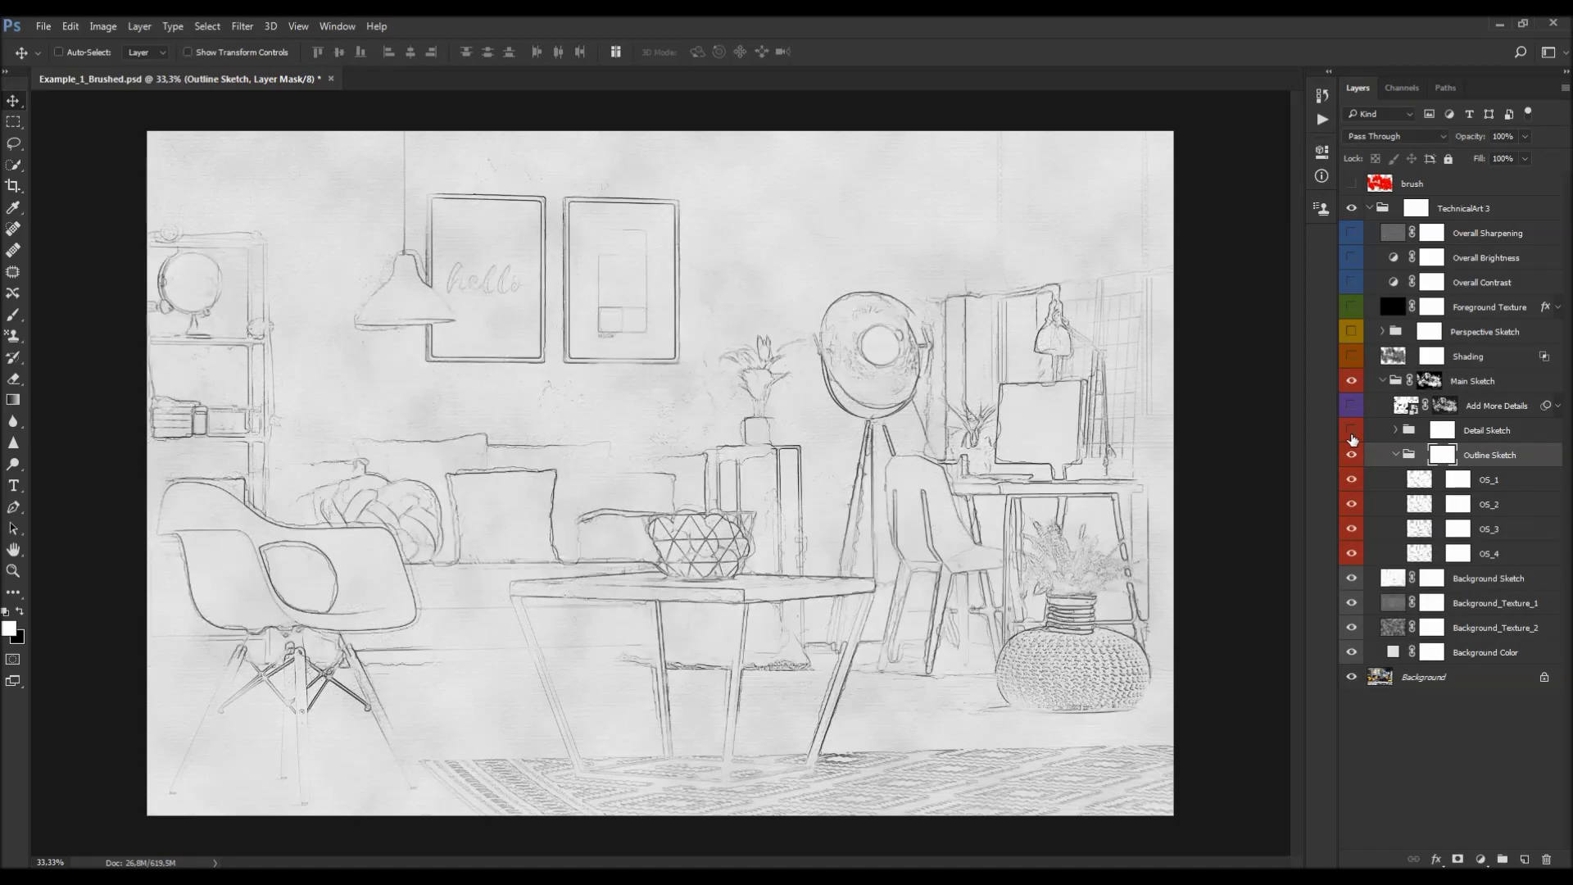
{"action": "left_click", "coordinate": [1351, 452]}
{"action": "left_click", "coordinate": [1352, 454]}
{"action": "left_click", "coordinate": [1352, 455]}
{"action": "left_click", "coordinate": [1352, 455]}
{"action": "left_click", "coordinate": [1480, 456]}
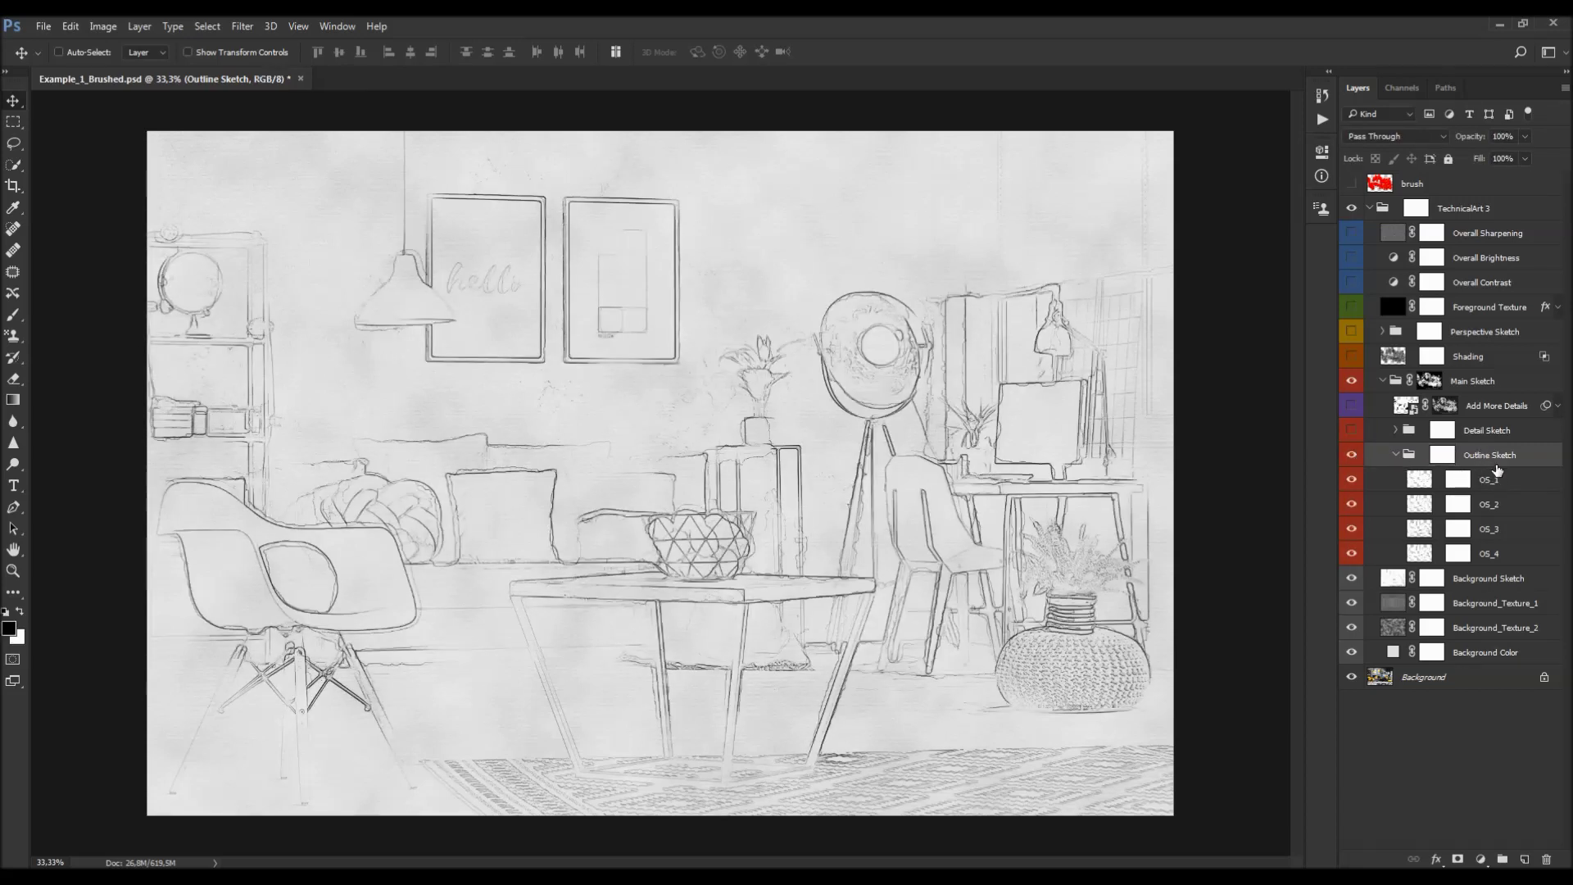
Step: Go through layers OS_1 to OS_4 and compare the outlines with OS_2, OS_3 and OS_4 each hidden and shown
{"action": "left_click", "coordinate": [1499, 485]}
{"action": "left_click", "coordinate": [1499, 506]}
{"action": "left_click", "coordinate": [1499, 530]}
{"action": "left_click", "coordinate": [1499, 555]}
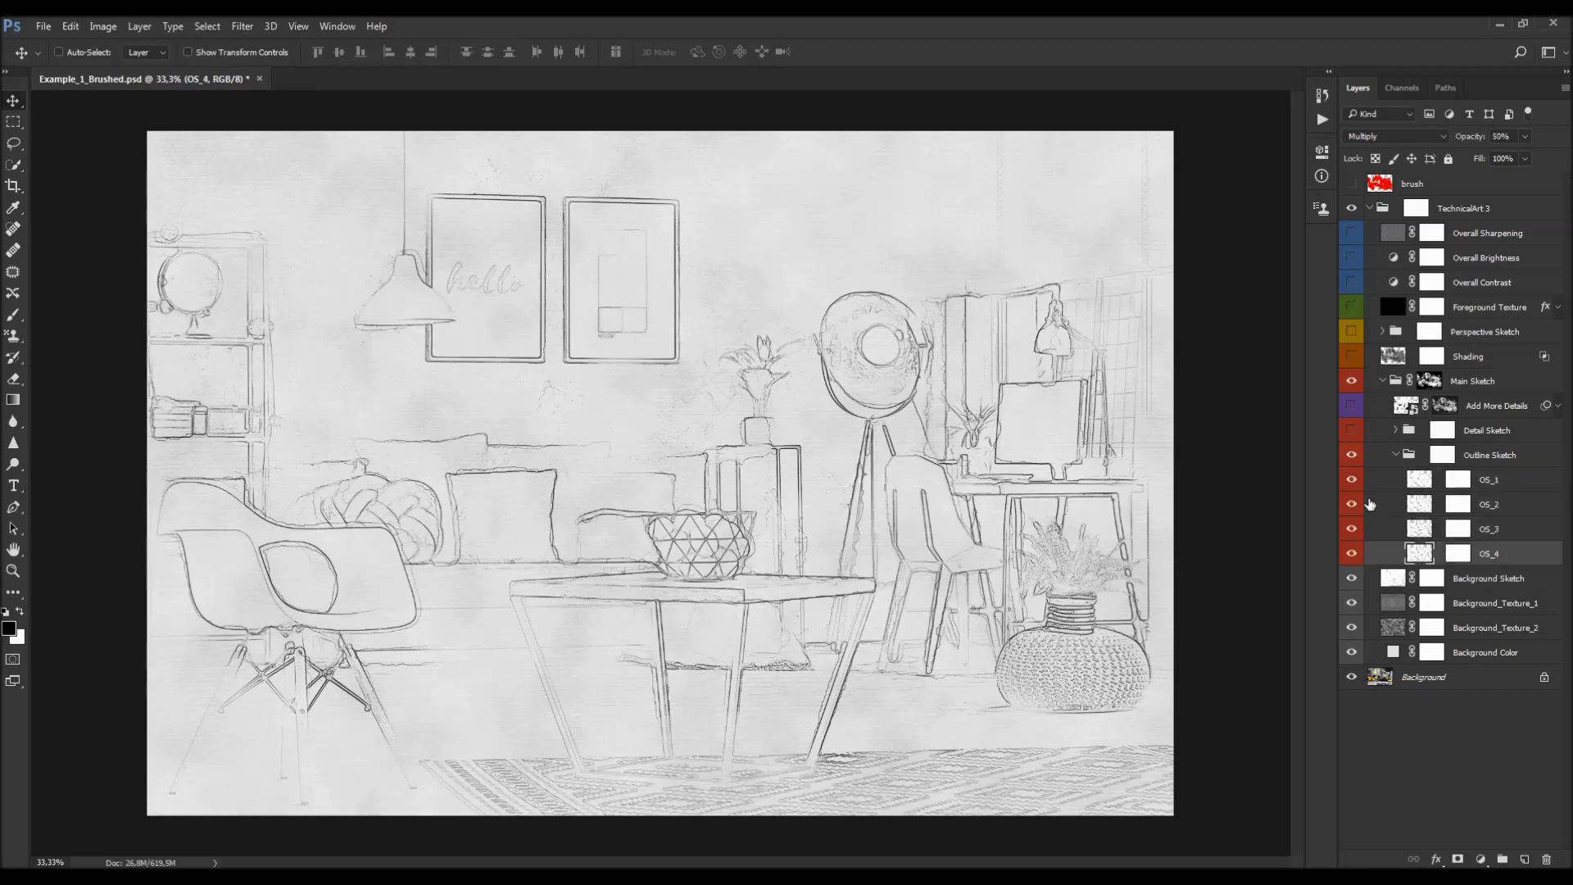
{"action": "left_click", "coordinate": [1352, 504]}
{"action": "left_click", "coordinate": [1353, 506]}
{"action": "left_click", "coordinate": [1352, 504]}
{"action": "left_click", "coordinate": [1352, 504]}
{"action": "left_click", "coordinate": [1352, 529]}
{"action": "left_click", "coordinate": [1352, 528]}
{"action": "left_click", "coordinate": [1352, 553]}
{"action": "left_click", "coordinate": [1352, 553]}
Step: Examine the opacity of the OS_1 to OS_4 layers, compare OS_1 hidden and shown, and collapse the Outline Sketch group
{"action": "left_click", "coordinate": [1491, 528]}
{"action": "left_click", "coordinate": [1492, 504]}
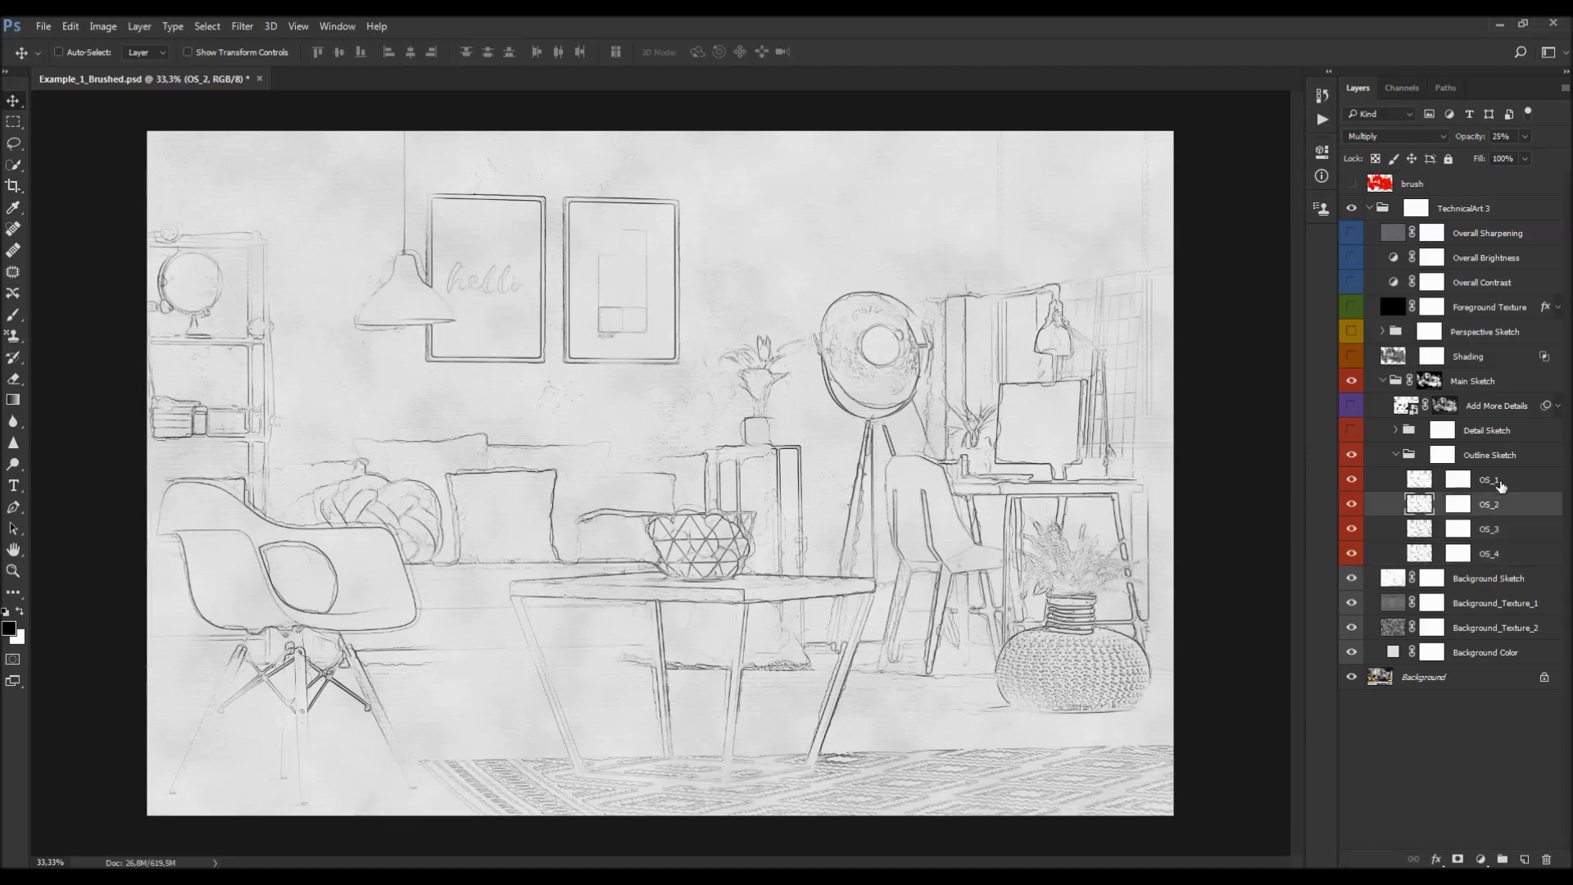
{"action": "left_click", "coordinate": [1492, 479]}
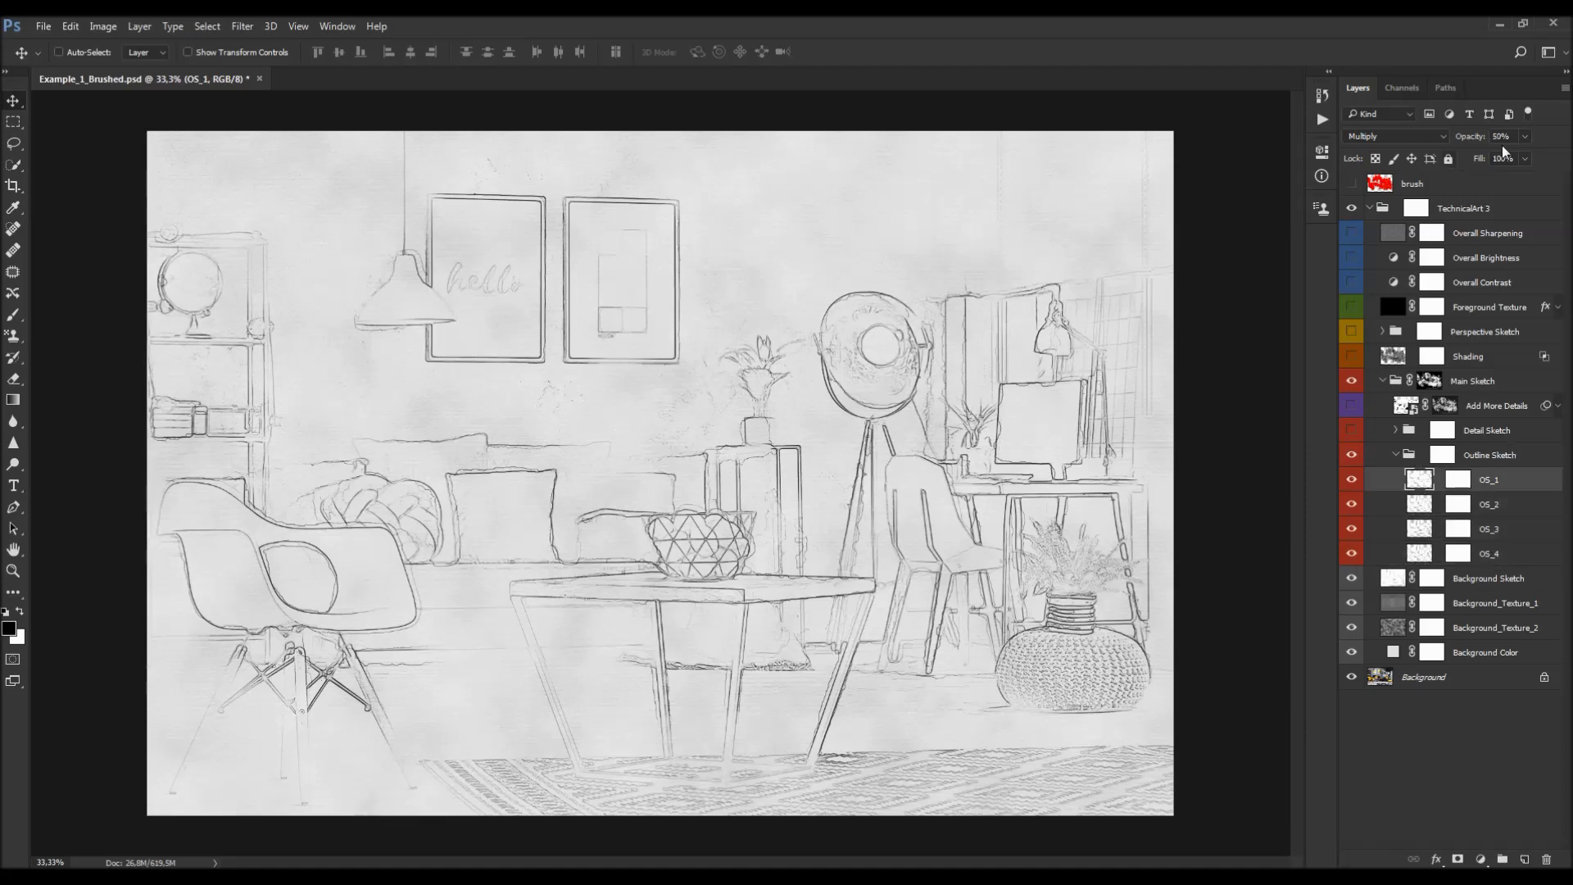
{"action": "left_click", "coordinate": [1505, 551]}
{"action": "left_click", "coordinate": [1501, 513]}
{"action": "left_click", "coordinate": [1507, 532]}
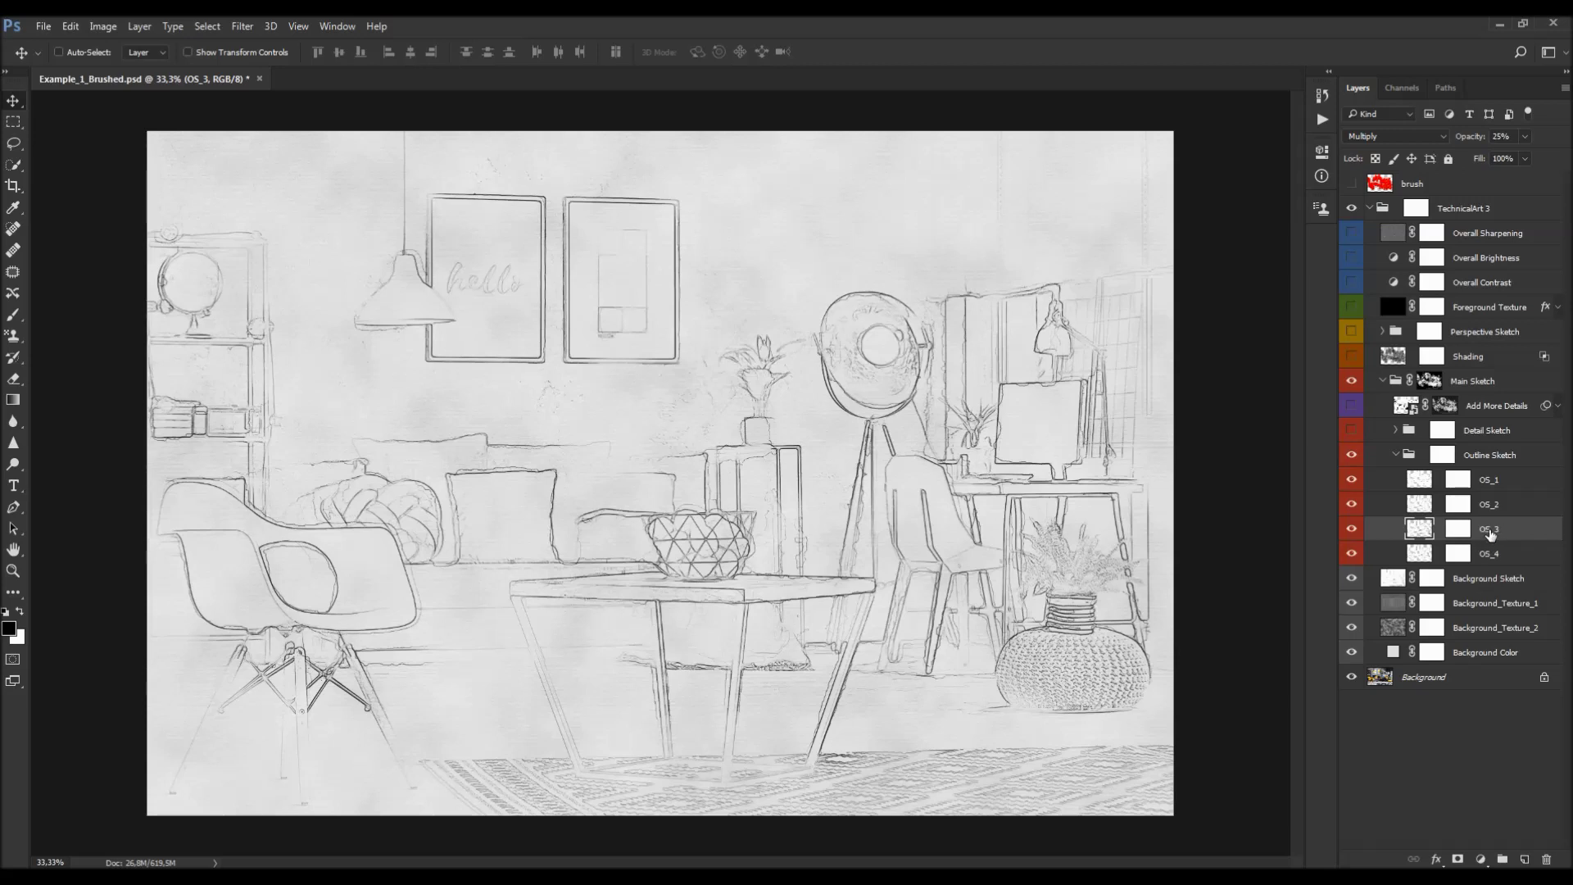
{"action": "left_click", "coordinate": [1512, 482]}
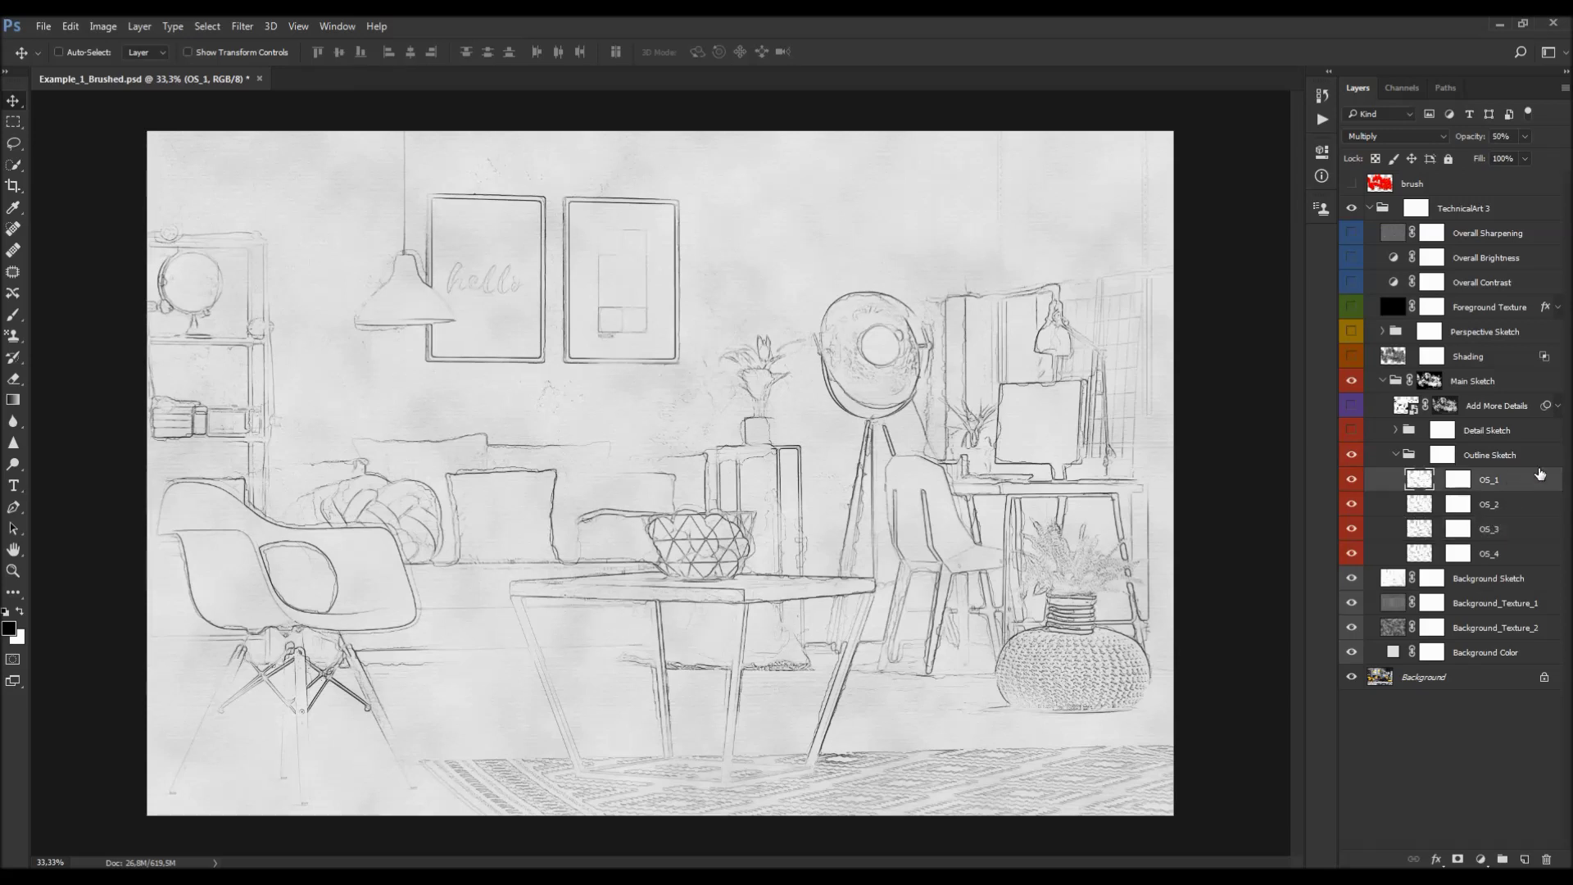
{"action": "left_click_drag", "start_coordinate": [1475, 137], "coordinate": [1558, 194]}
{"action": "left_click", "coordinate": [1353, 480]}
{"action": "left_click", "coordinate": [1352, 480]}
{"action": "left_click", "coordinate": [1396, 454]}
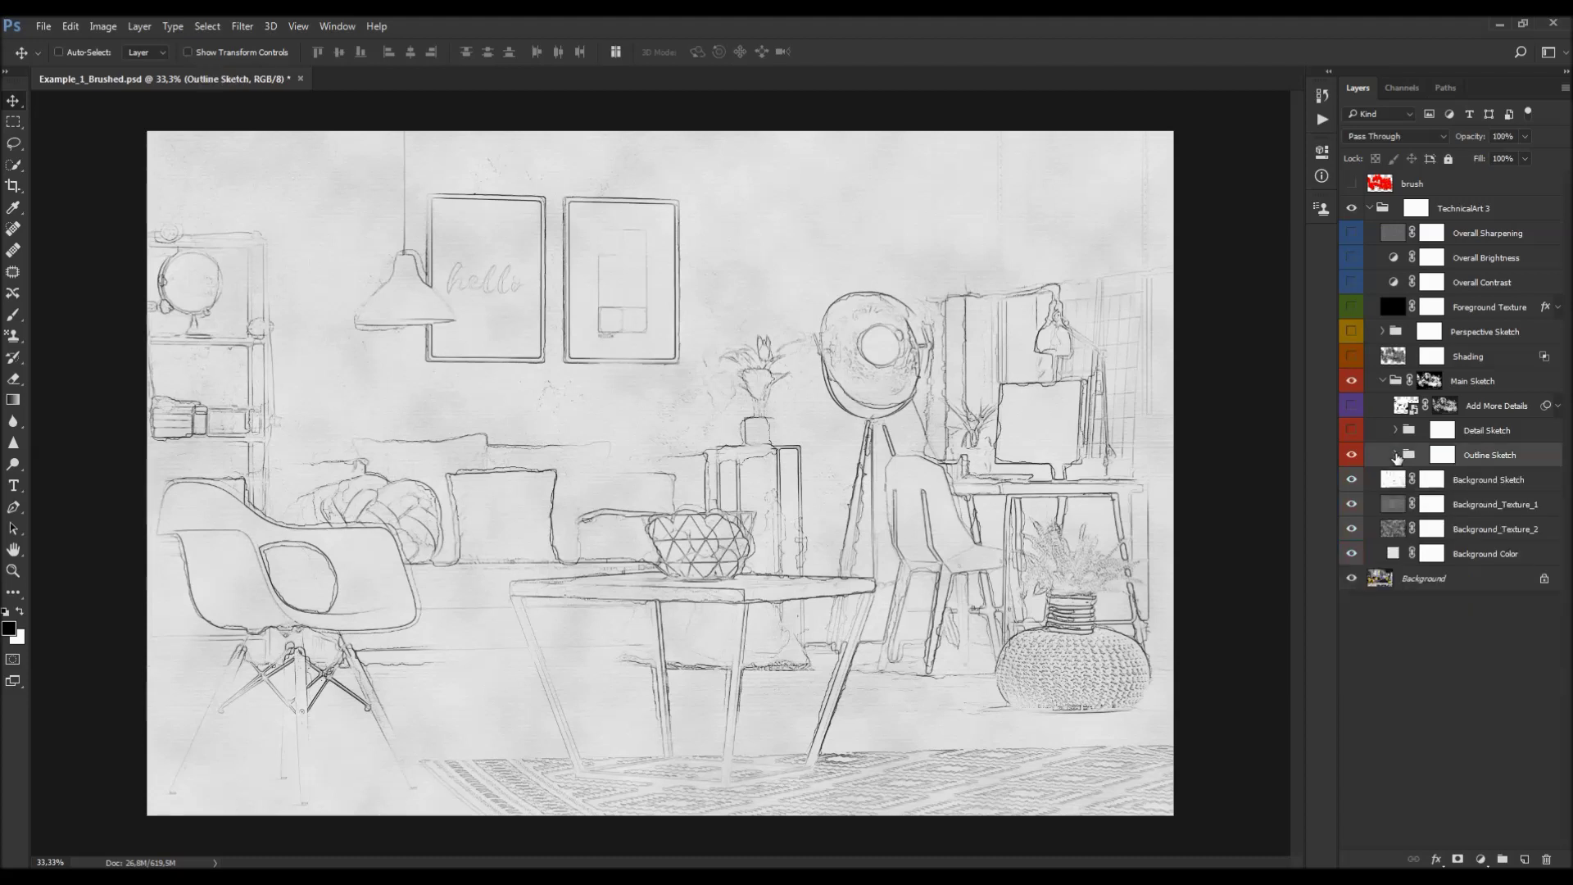
Step: Compare the sketch with Outline Sketch hidden and shown, then try a lower group opacity and restore it to 100%
{"action": "left_click", "coordinate": [1352, 455]}
{"action": "left_click", "coordinate": [1351, 454]}
{"action": "mouse_move", "coordinate": [1483, 139]}
{"action": "left_mouse_down"}
{"action": "mouse_move", "coordinate": [1128, 151]}
{"action": "mouse_move", "coordinate": [1559, 160]}
{"action": "mouse_move", "coordinate": [1270, 186]}
{"action": "mouse_move", "coordinate": [1319, 187]}
{"action": "left_mouse_up"}
{"action": "type", "text": "100"}
{"action": "key", "text": "Return"}
Step: Show and expand the Detail Sketch group, then compare the image with layers DS_1 to DS_7 hidden and shown
{"action": "left_click", "coordinate": [1352, 431]}
{"action": "left_click", "coordinate": [1396, 430]}
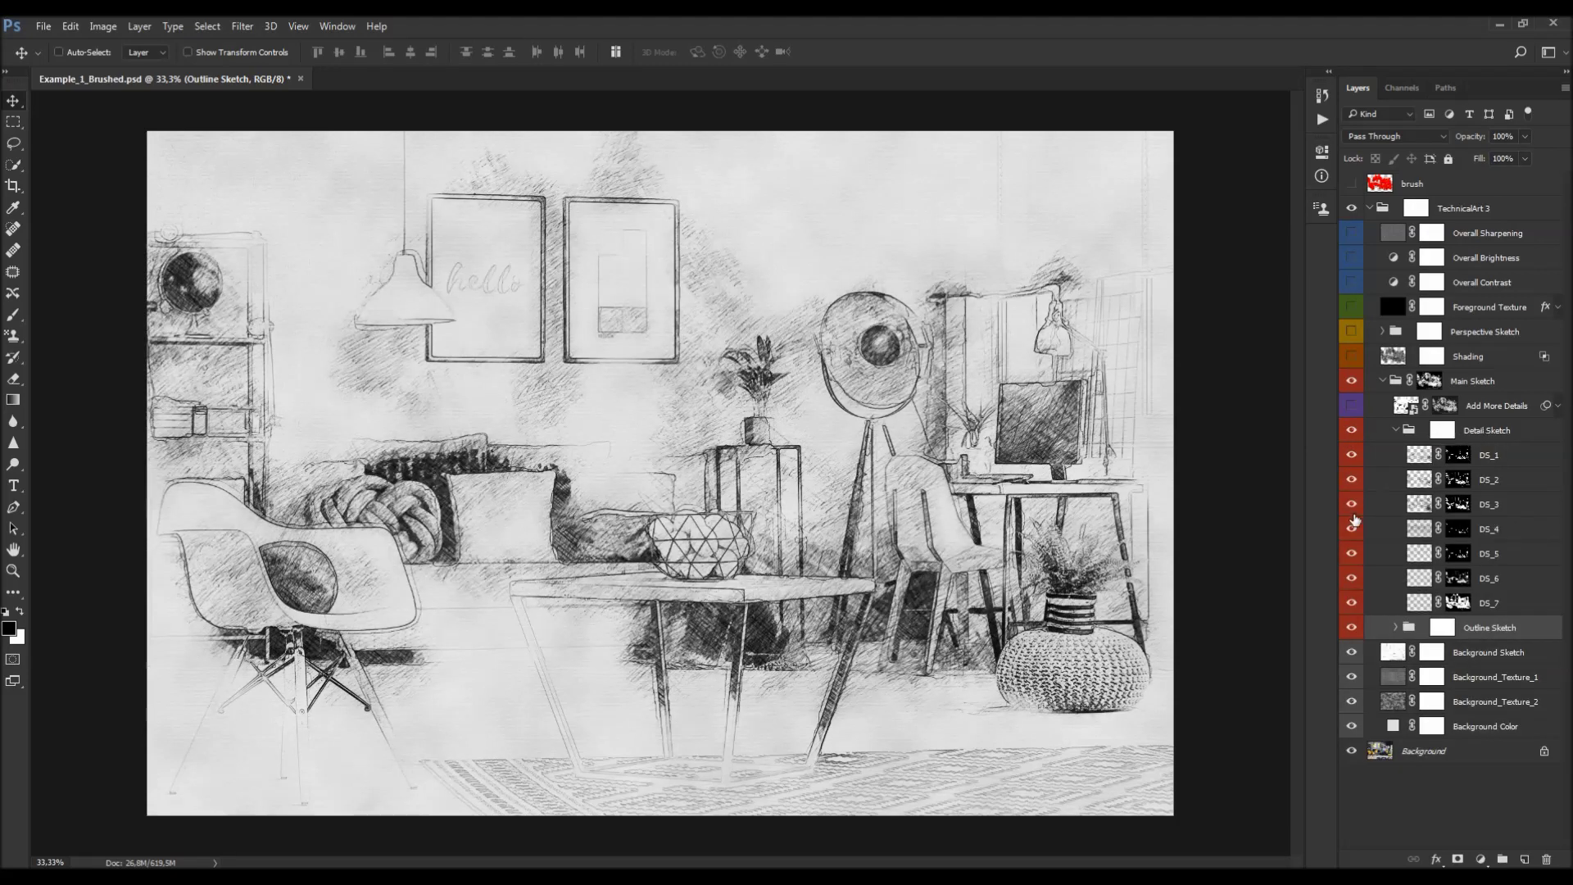
{"action": "left_click", "coordinate": [1496, 452]}
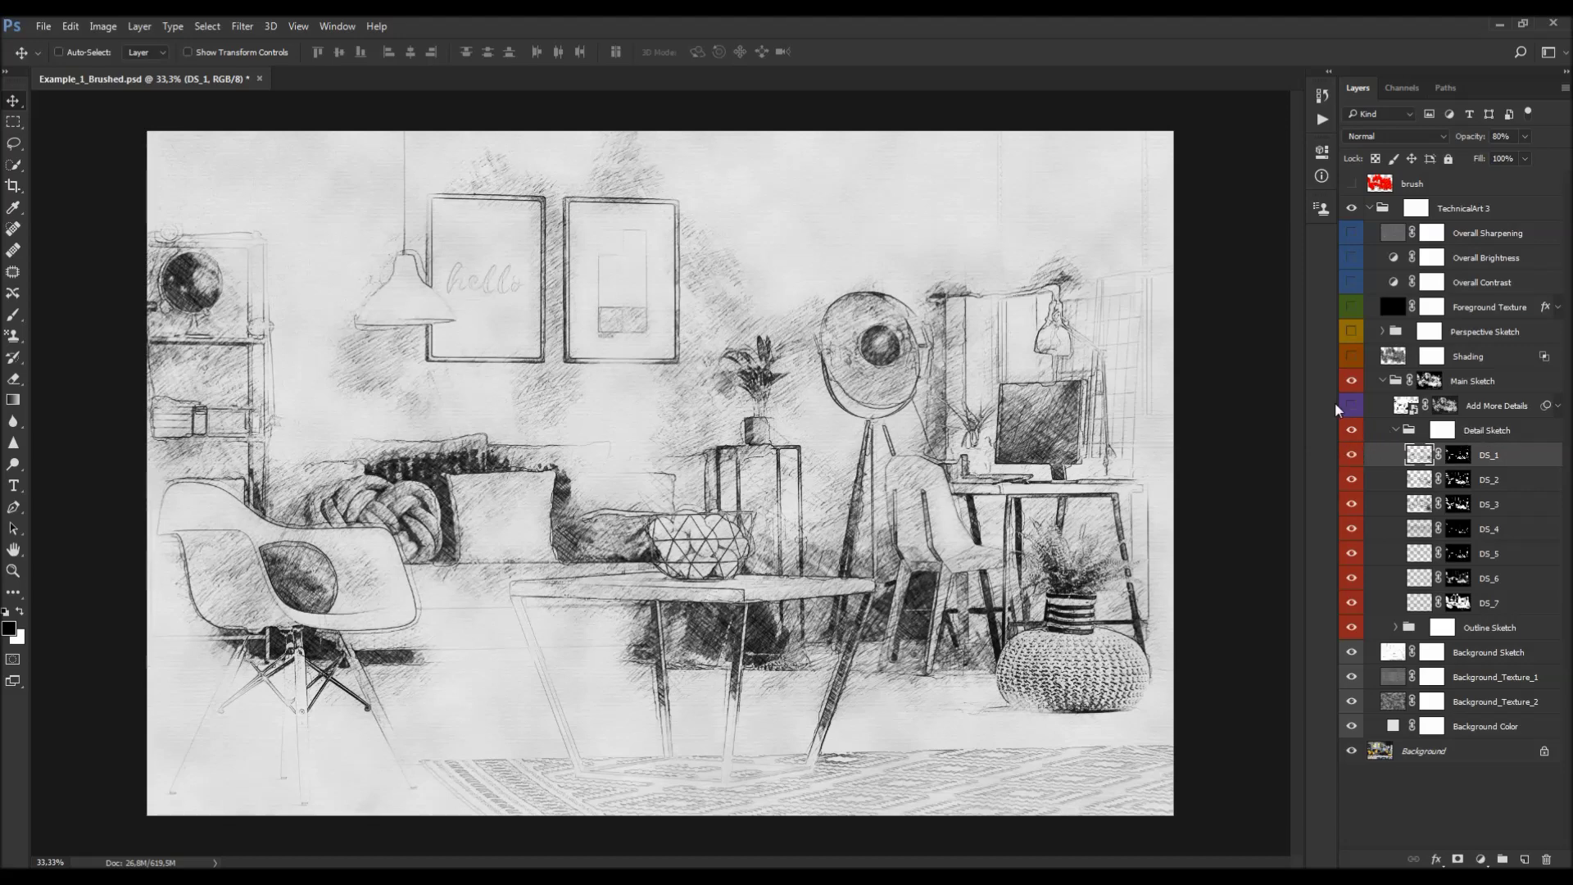
{"action": "left_click_drag", "start_coordinate": [1352, 454], "coordinate": [1353, 606]}
{"action": "left_click", "coordinate": [1353, 581]}
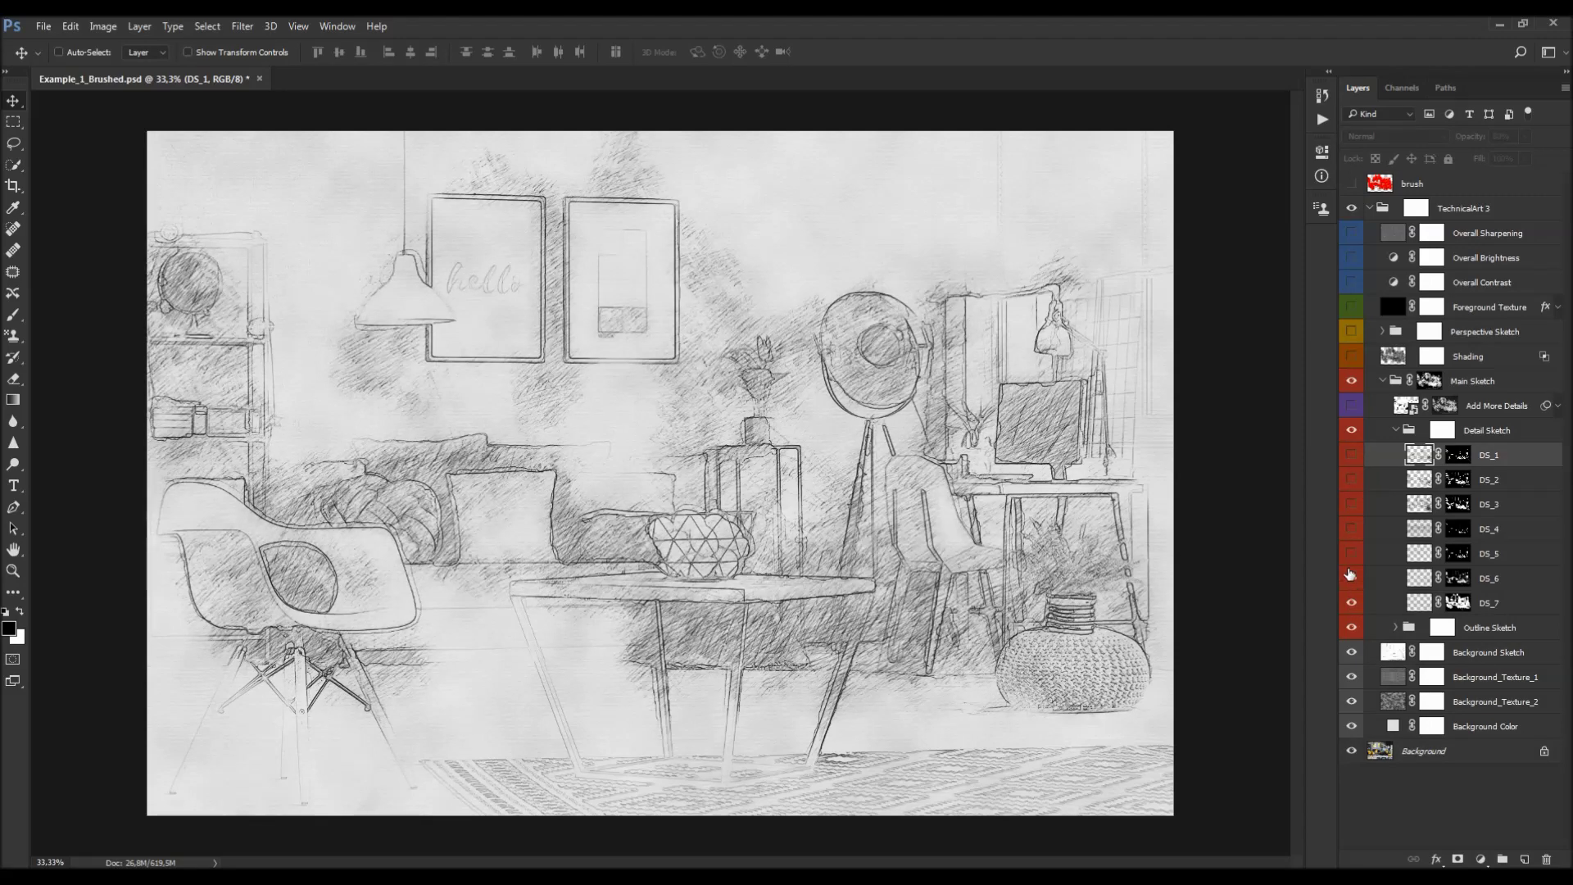
{"action": "left_click_drag", "start_coordinate": [1353, 564], "coordinate": [1355, 457]}
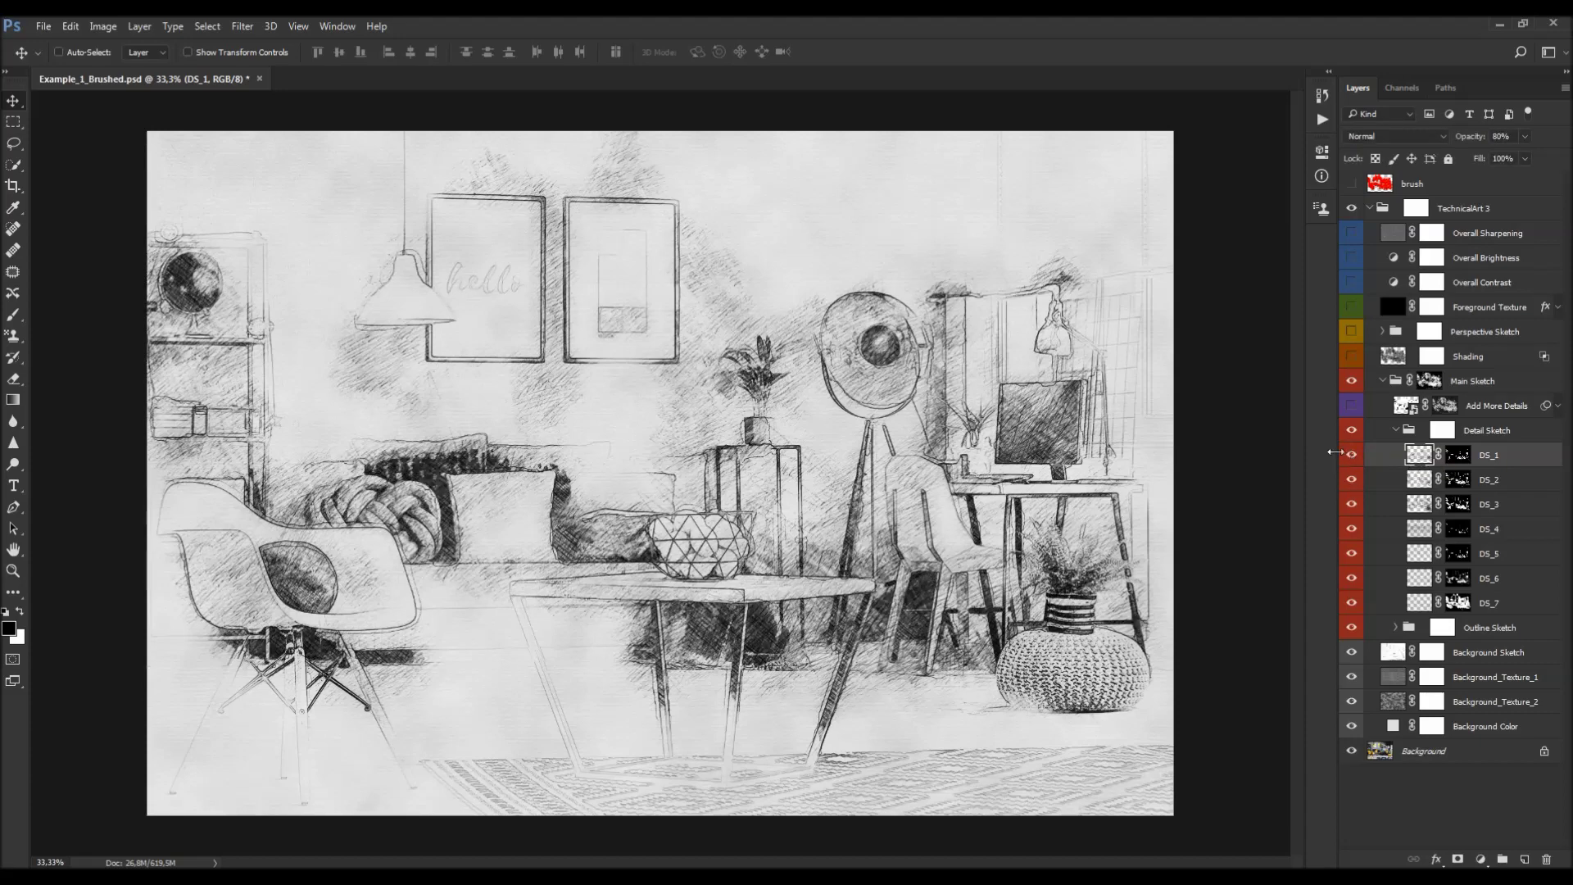
Step: Lower the opacity of layer DS_1 to 59% and of layer DS_3 to 46%
{"action": "mouse_move", "coordinate": [1475, 138]}
{"action": "left_mouse_down"}
{"action": "mouse_move", "coordinate": [1123, 159]}
{"action": "mouse_move", "coordinate": [1191, 159]}
{"action": "left_mouse_up"}
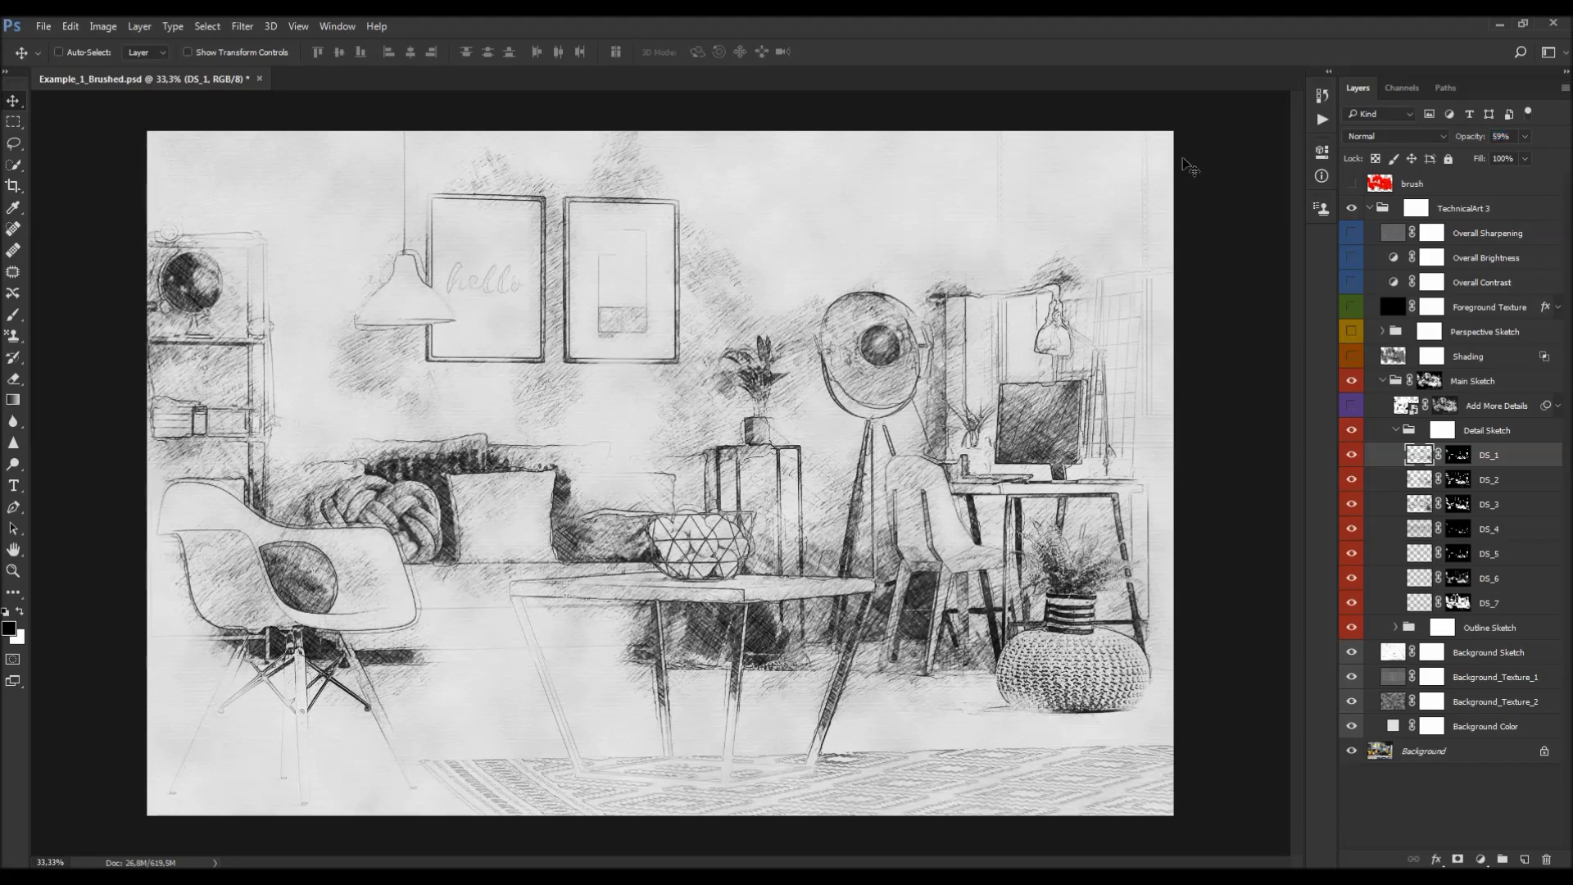
{"action": "left_click", "coordinate": [1500, 481]}
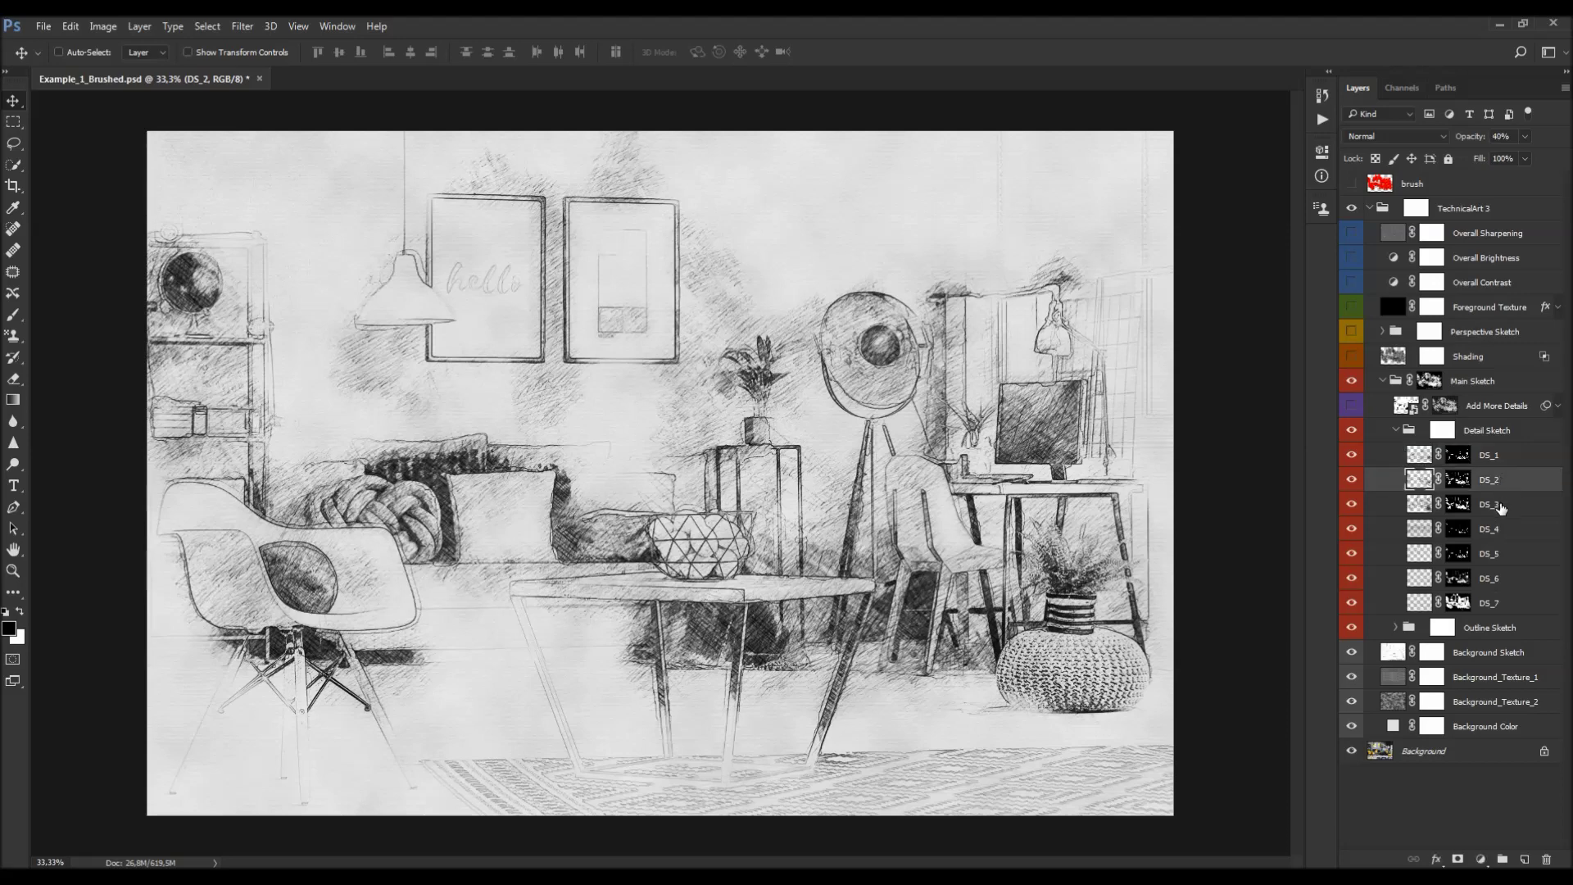
{"action": "left_click", "coordinate": [1501, 506]}
{"action": "left_click_drag", "start_coordinate": [1484, 140], "coordinate": [1472, 139]}
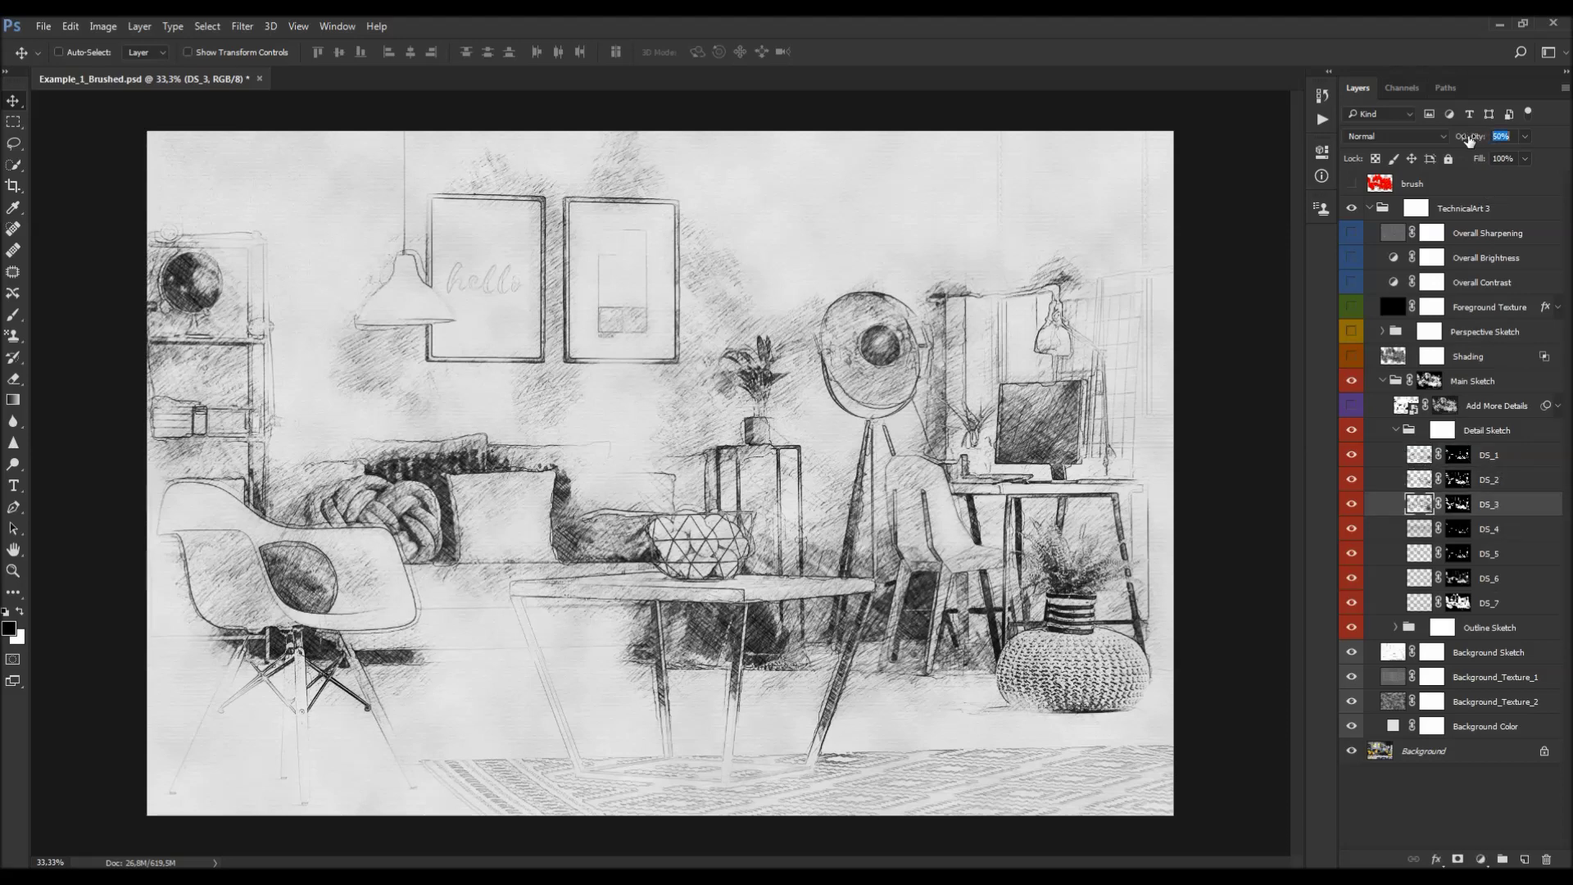
Step: Lower DS_4's opacity to about 35%, comparing it hidden and shown, and check the opacity of DS_5 and DS_6
{"action": "left_click", "coordinate": [1496, 530]}
{"action": "left_click", "coordinate": [1352, 529]}
{"action": "left_click", "coordinate": [1351, 528]}
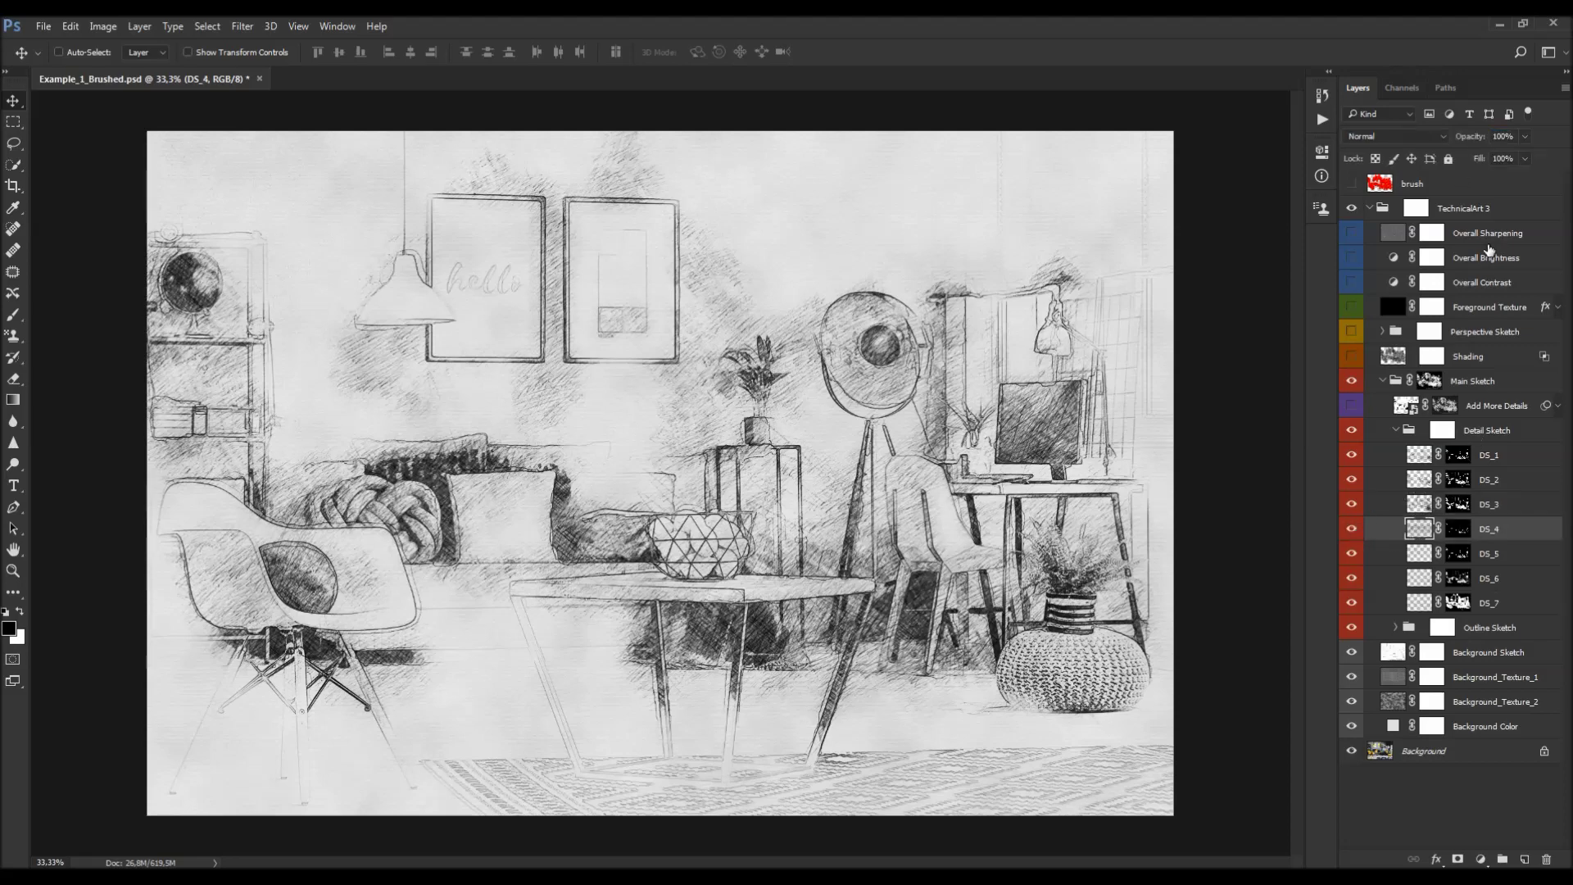
{"action": "mouse_move", "coordinate": [1479, 141]}
{"action": "left_mouse_down"}
{"action": "mouse_move", "coordinate": [1157, 166]}
{"action": "mouse_move", "coordinate": [1182, 171]}
{"action": "left_mouse_up"}
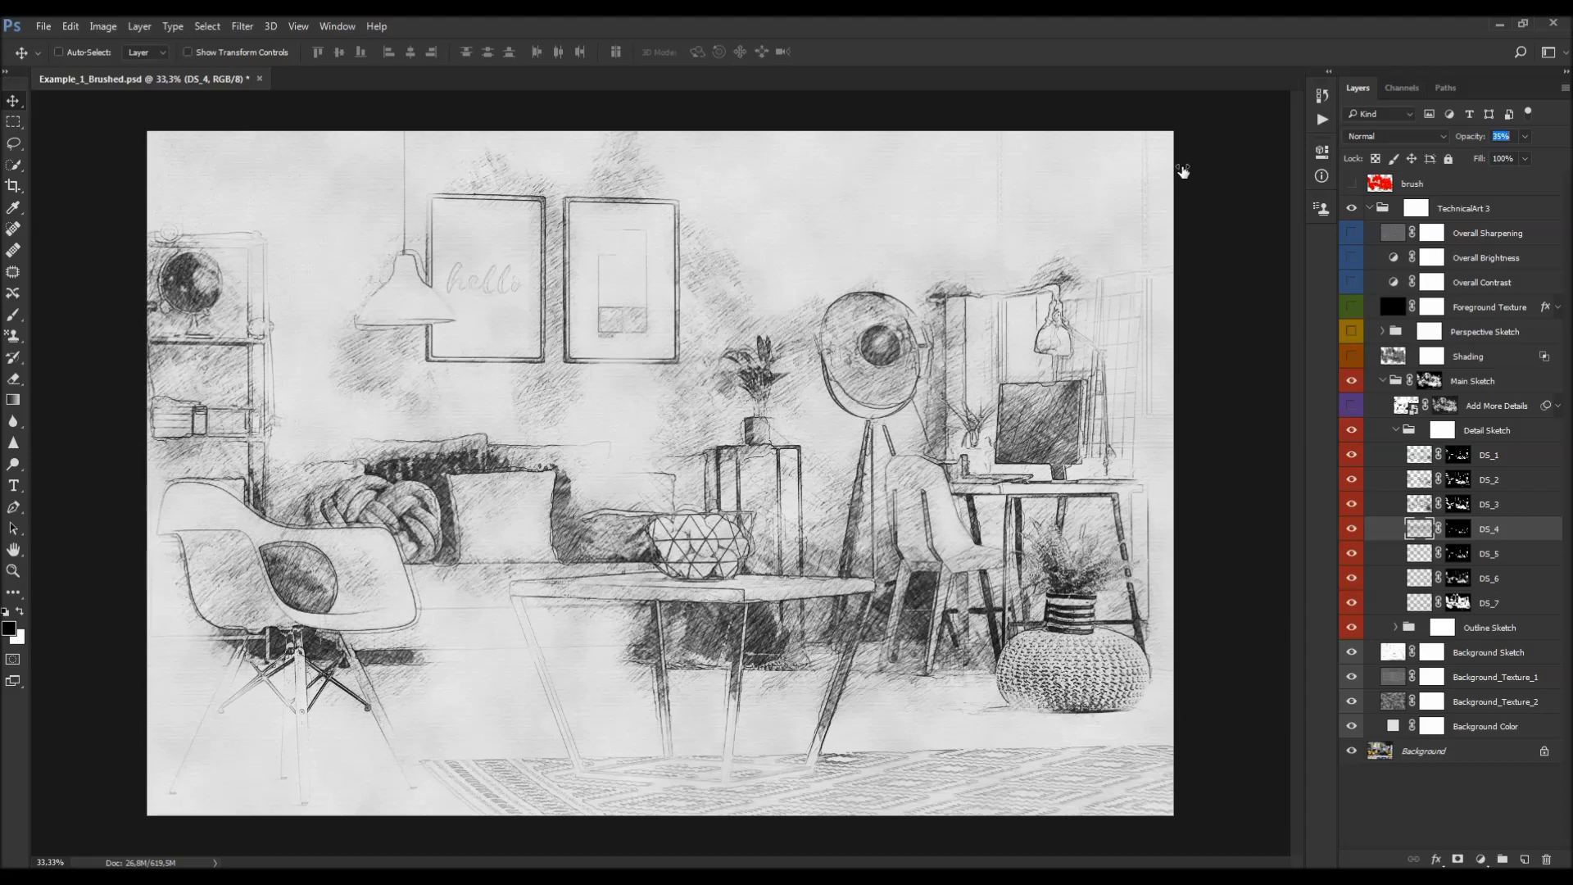
{"action": "left_click_drag", "start_coordinate": [1176, 171], "coordinate": [1173, 171]}
{"action": "left_click", "coordinate": [1351, 529]}
{"action": "left_click", "coordinate": [1351, 529]}
{"action": "left_click", "coordinate": [1509, 555]}
{"action": "left_click", "coordinate": [1513, 578]}
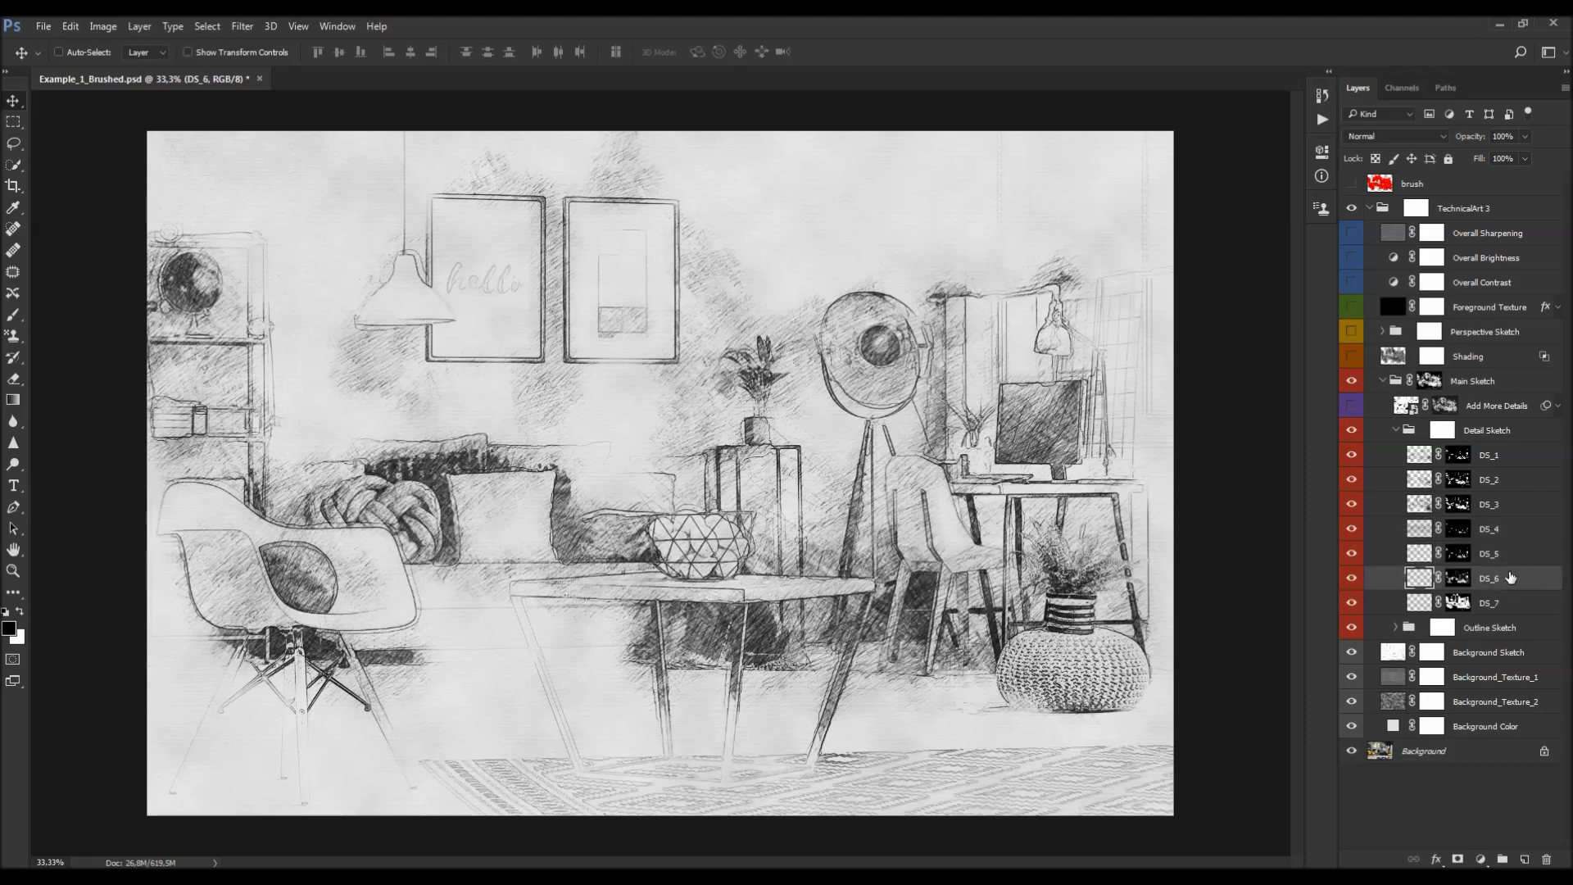
Step: Compare the sketch with the DS_1 and DS_2 masks disabled and enabled, checking the painted brush layer as well
{"action": "left_click", "coordinate": [1456, 457]}
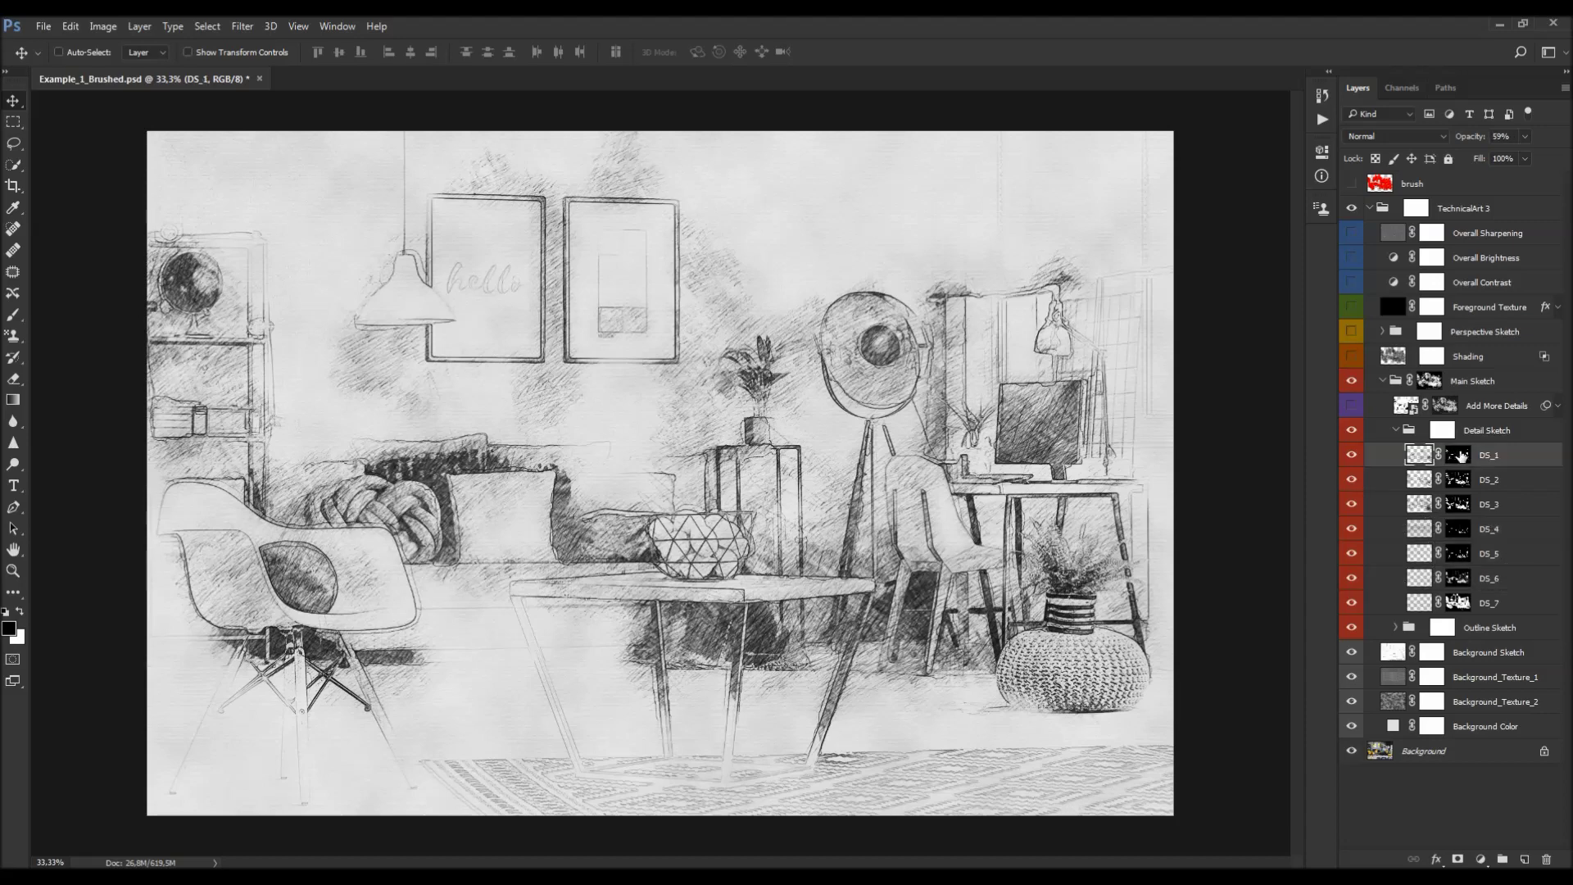
{"action": "left_click", "coordinate": [1458, 456], "text": "shift"}
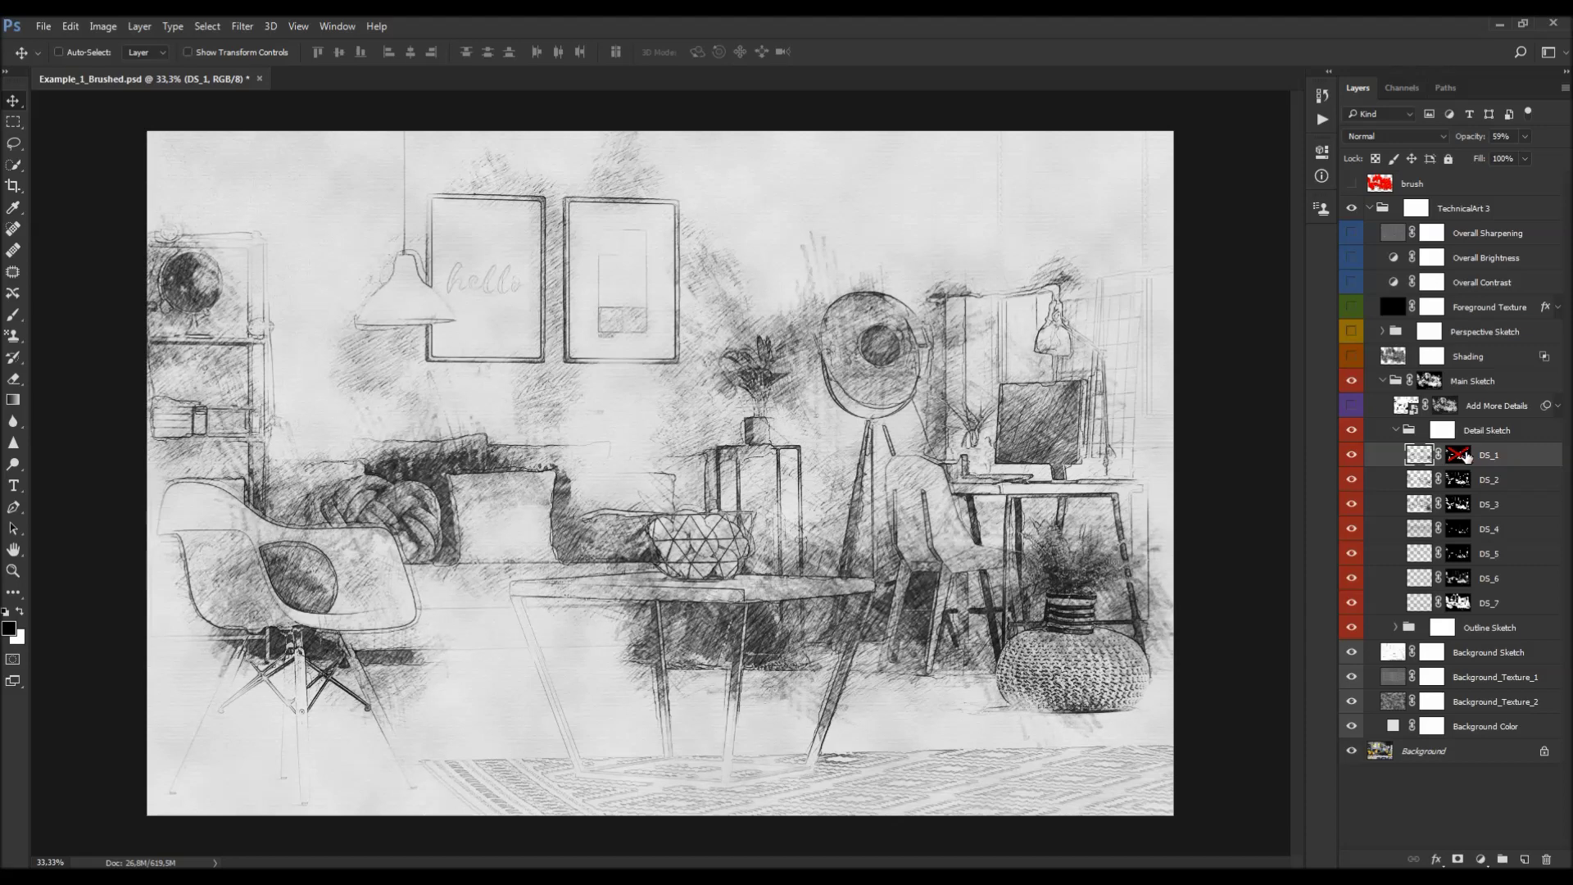
{"action": "left_click", "coordinate": [1458, 455], "text": "shift"}
{"action": "left_click", "coordinate": [1458, 479], "text": "shift"}
{"action": "left_click", "coordinate": [1458, 481]}
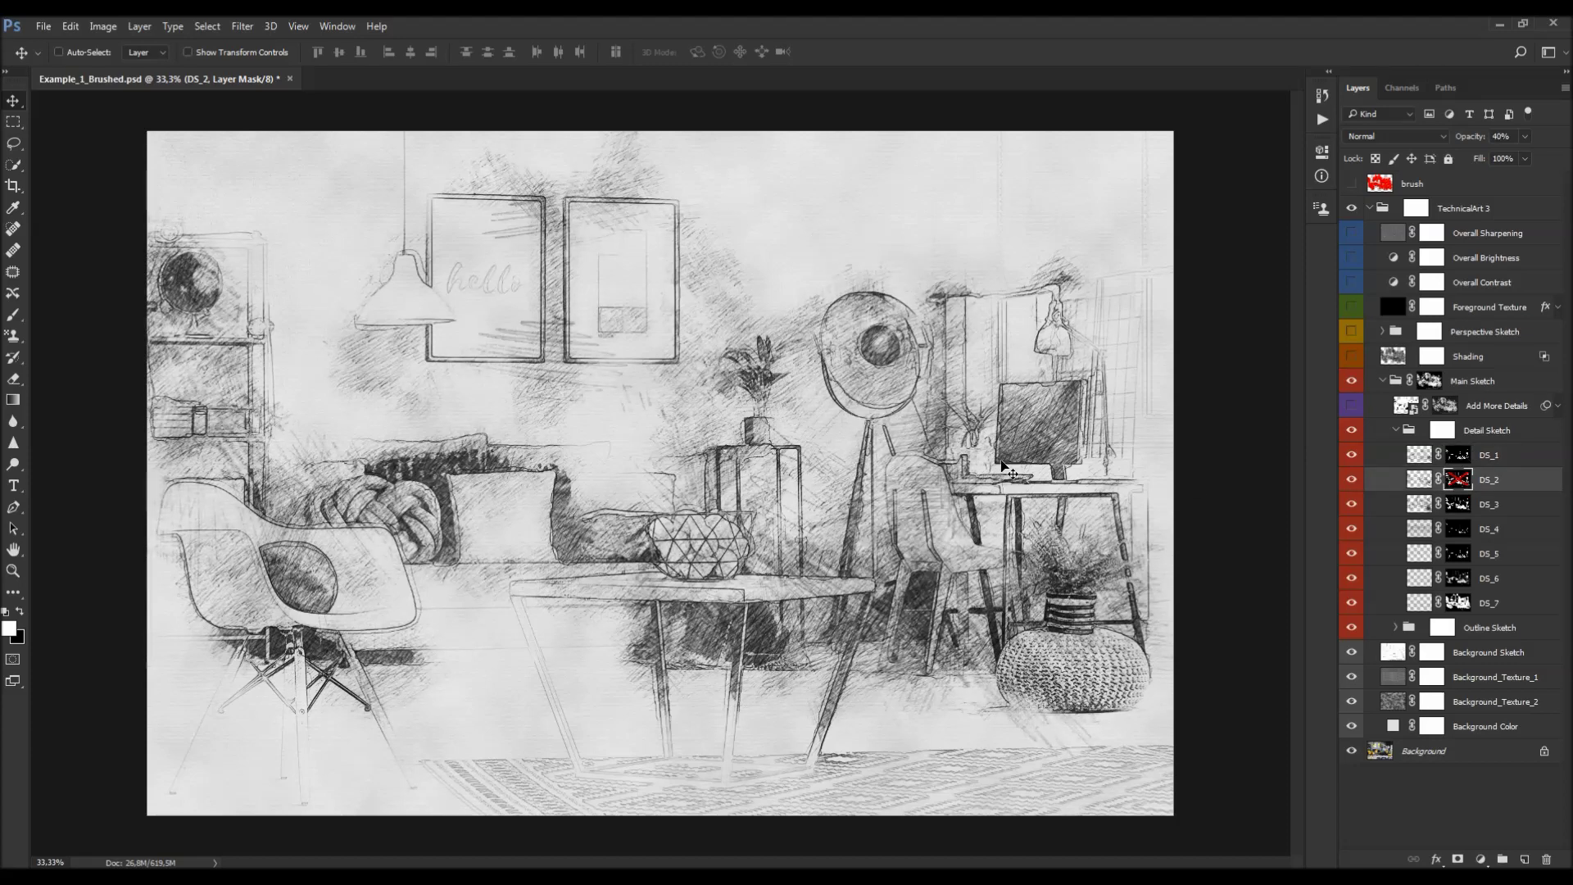
{"action": "left_click", "coordinate": [1352, 185]}
{"action": "left_click", "coordinate": [1352, 185]}
{"action": "left_click", "coordinate": [1457, 480], "text": "shift"}
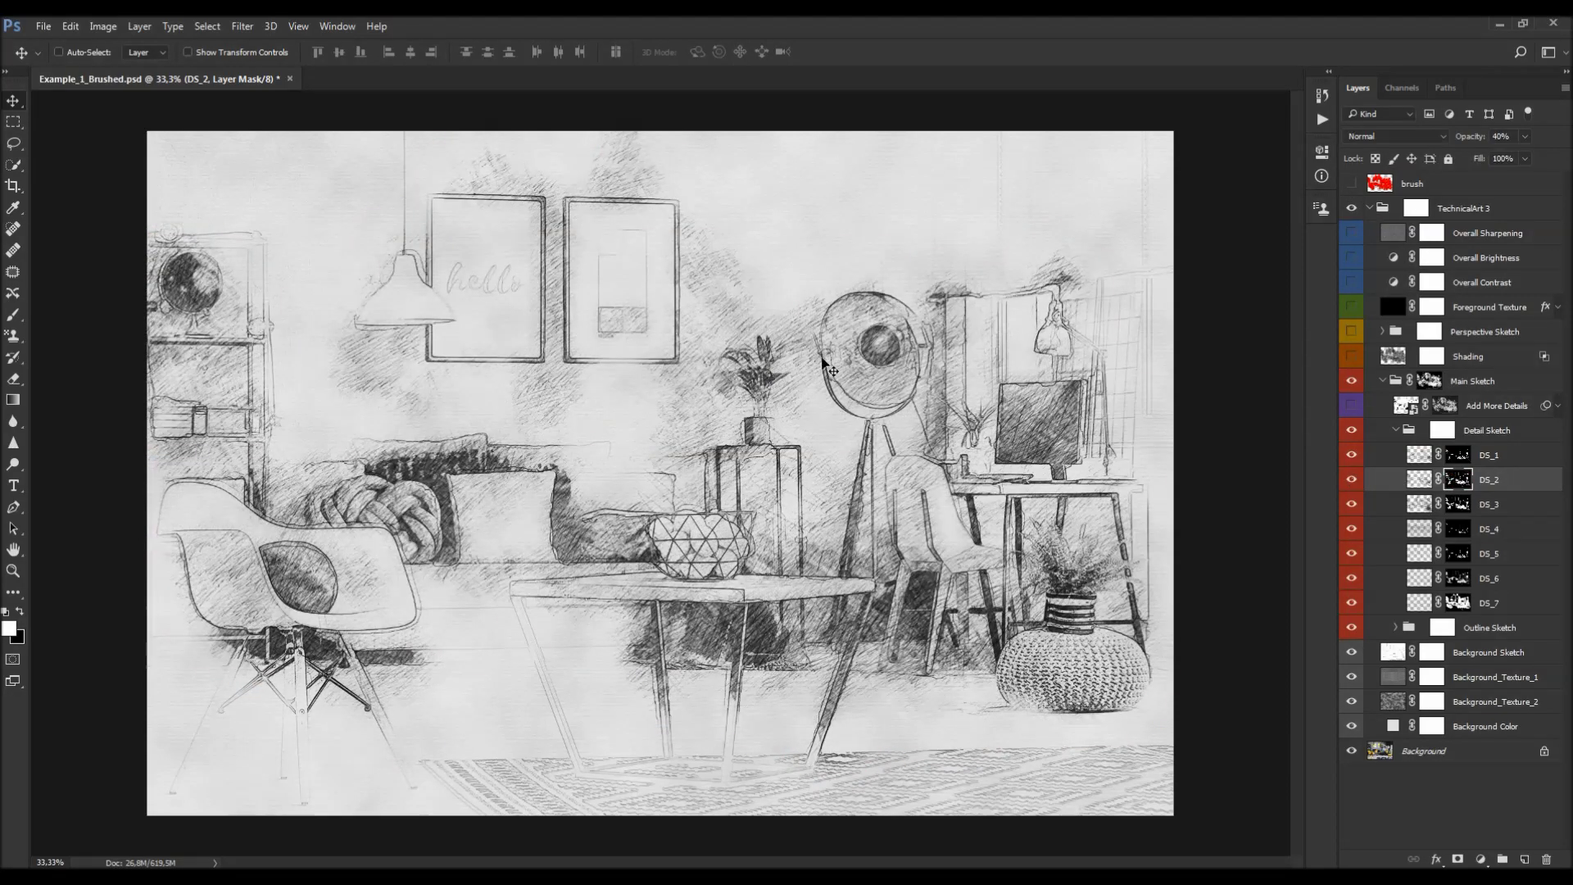
Step: Go through layers DS_3 to DS_7 and compare the sketch with each layer mask disabled and enabled
{"action": "left_click", "coordinate": [1458, 504], "text": "shift"}
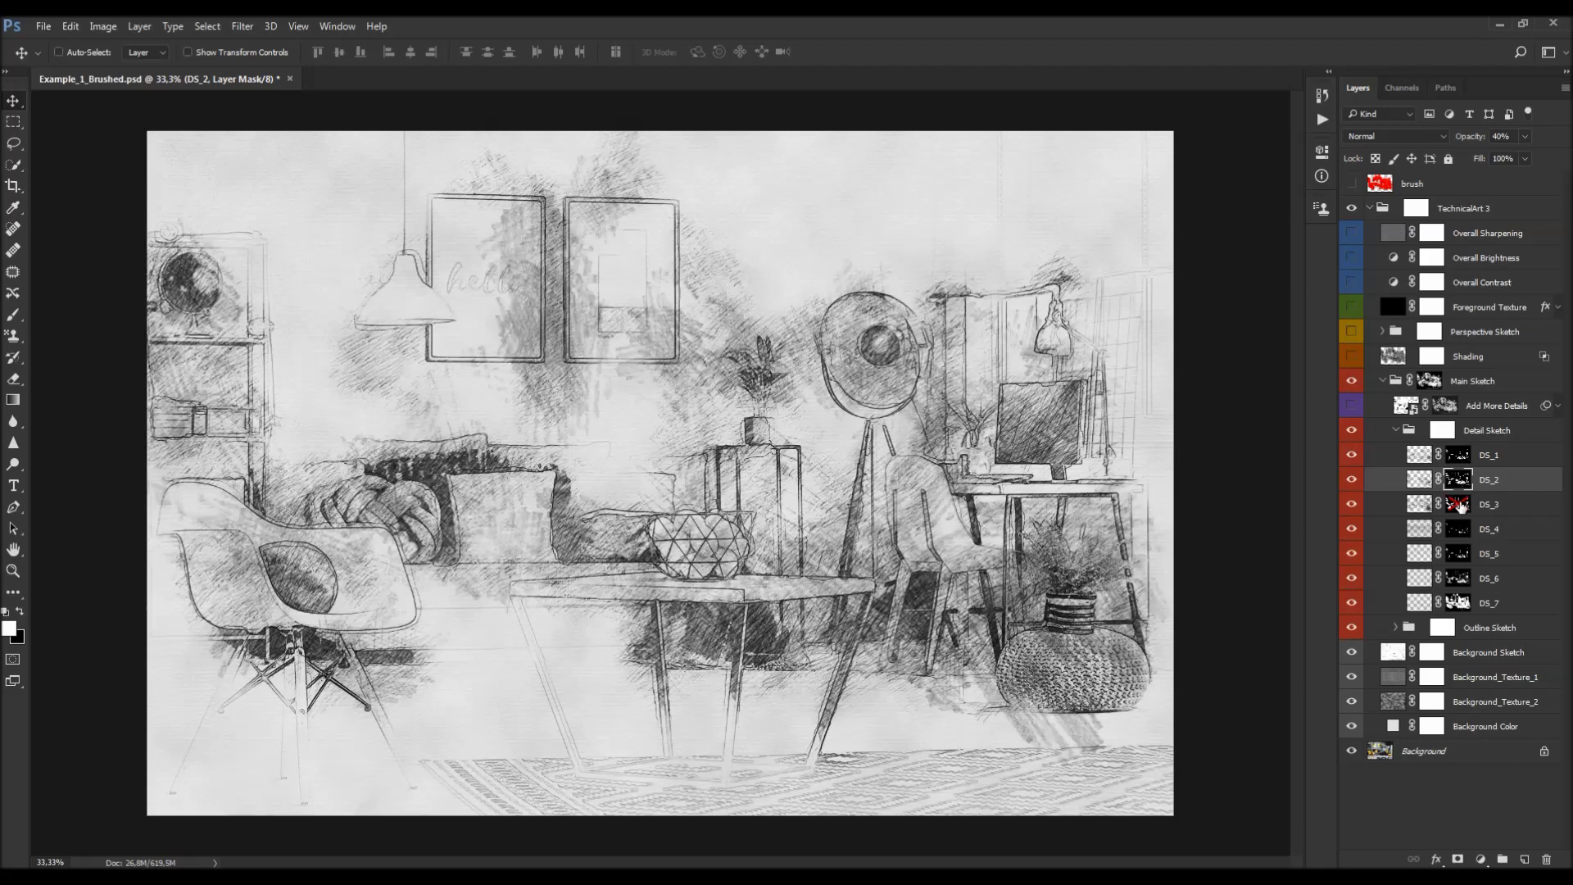
{"action": "left_click", "coordinate": [1457, 504], "text": "shift"}
{"action": "left_click", "coordinate": [1457, 529], "text": "shift"}
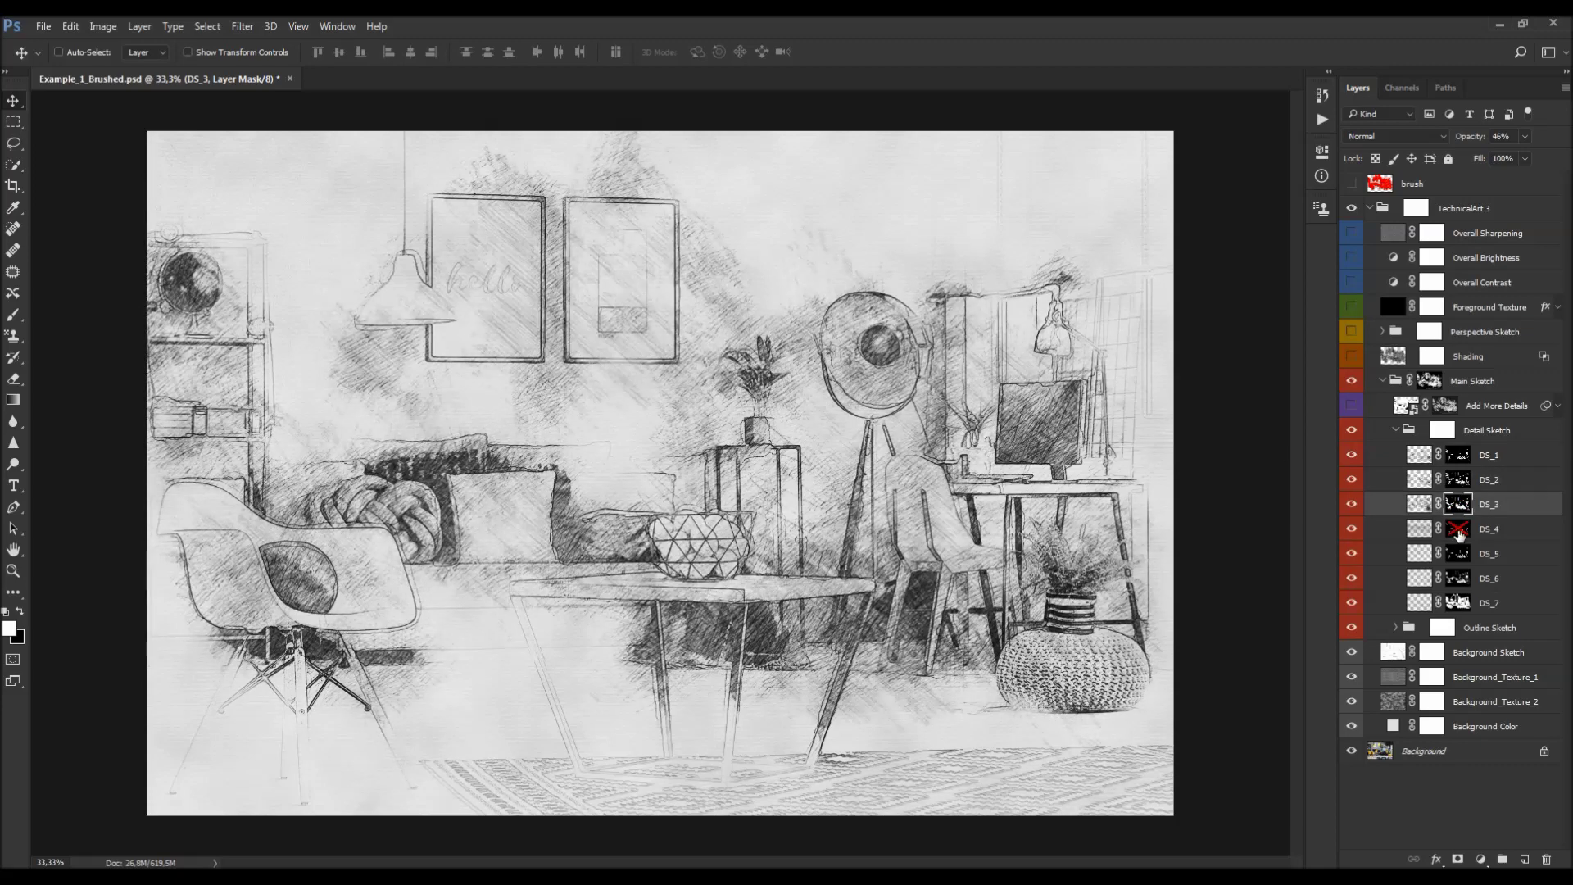
{"action": "left_click", "coordinate": [1458, 529]}
{"action": "left_click", "coordinate": [1457, 553], "text": "shift"}
{"action": "left_click", "coordinate": [1458, 553]}
{"action": "left_click", "coordinate": [1457, 577], "text": "shift"}
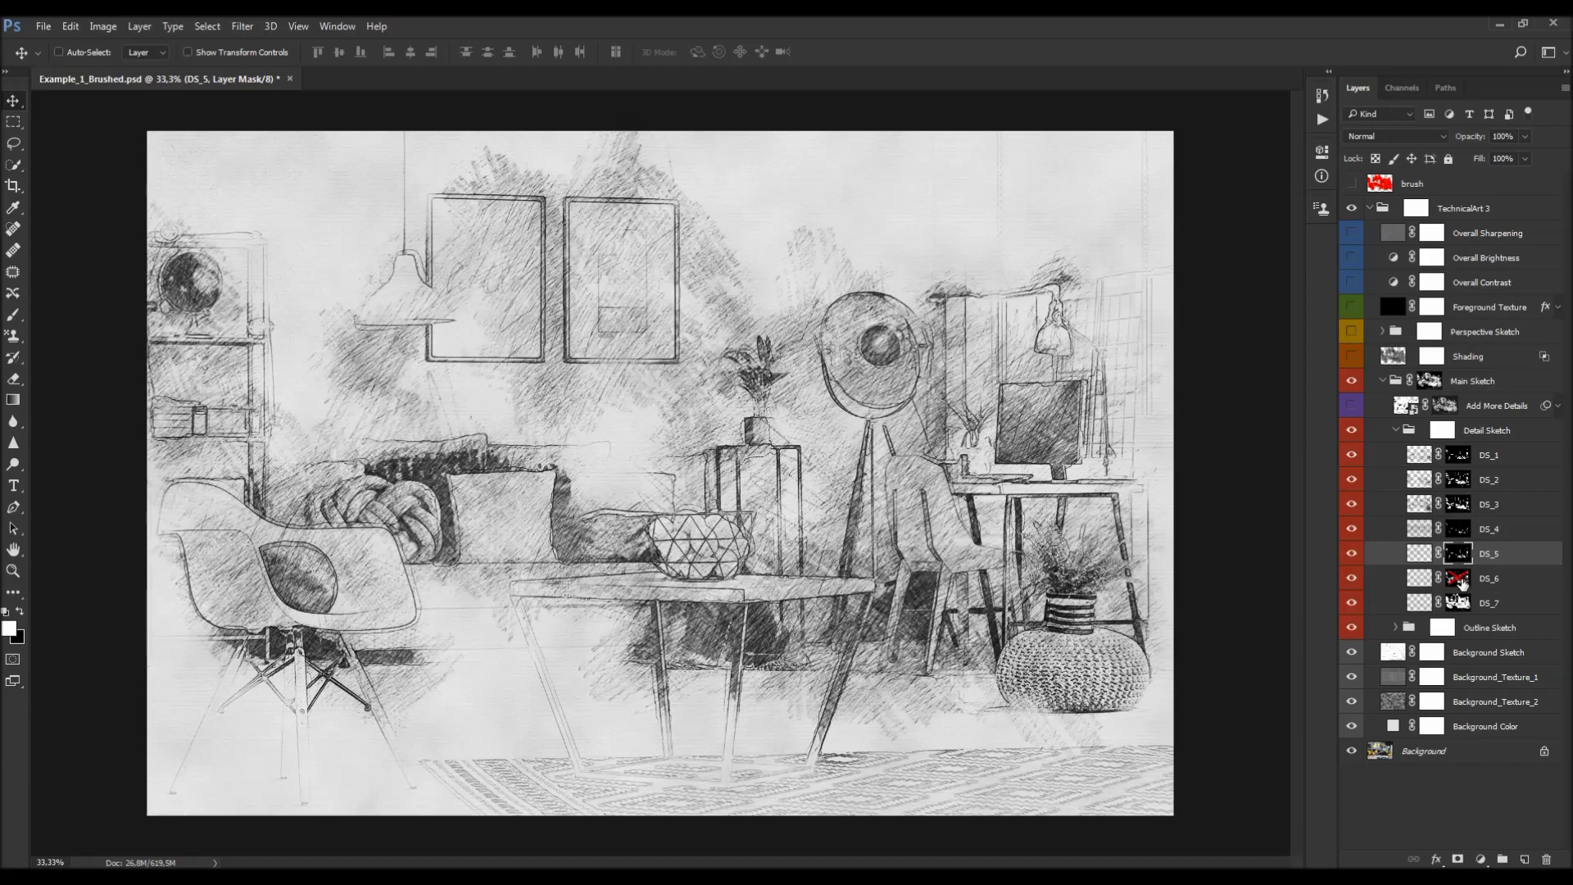
{"action": "left_click", "coordinate": [1457, 577]}
{"action": "left_click", "coordinate": [1459, 601], "text": "shift"}
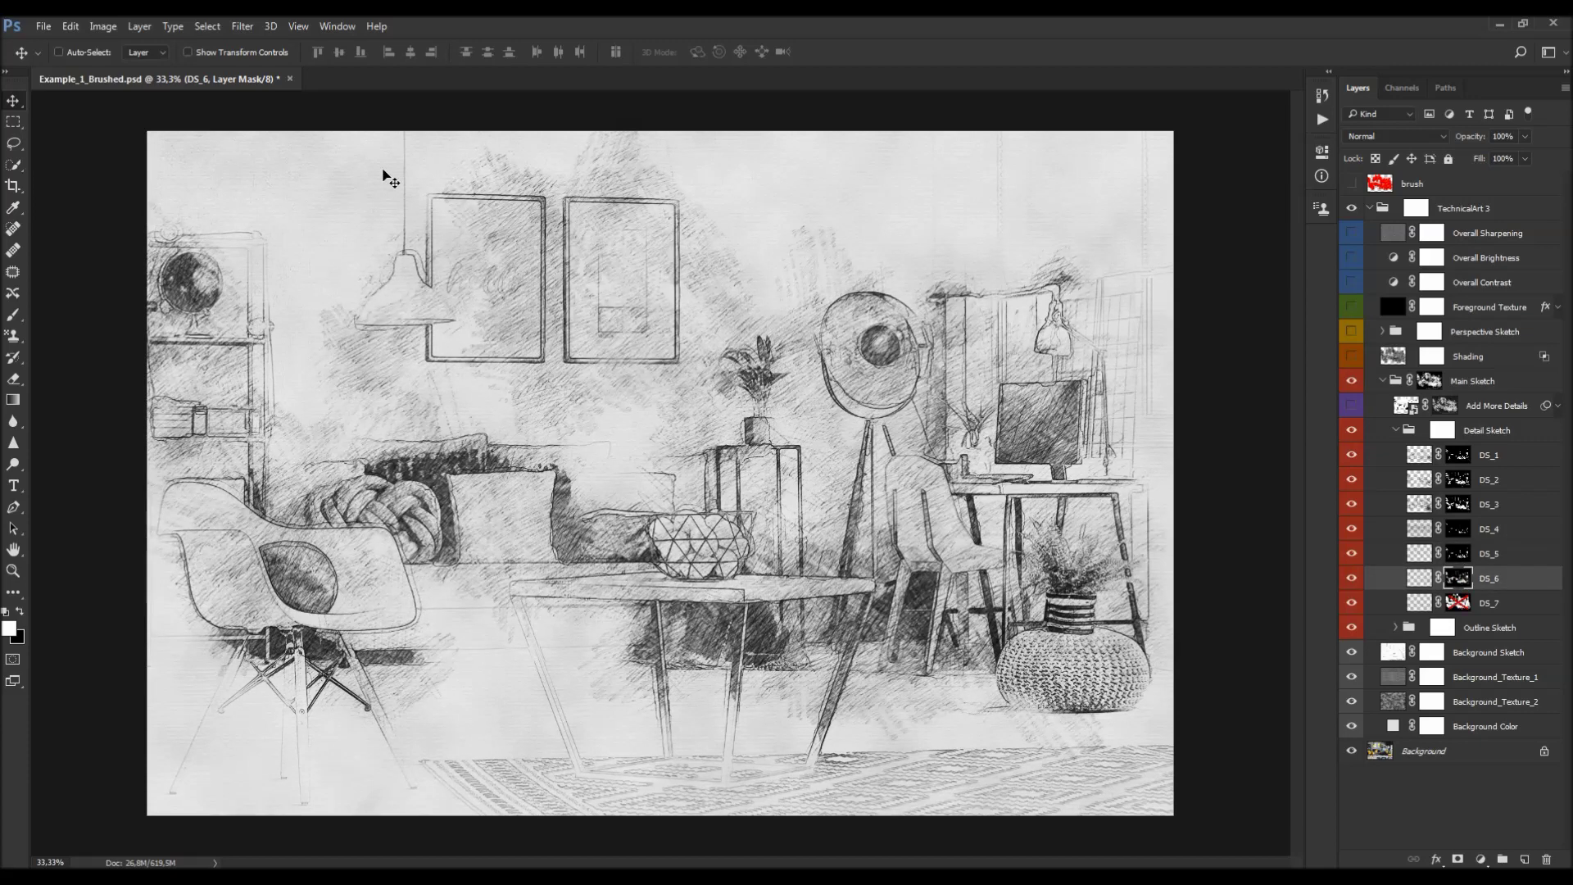
{"action": "left_click", "coordinate": [1459, 602]}
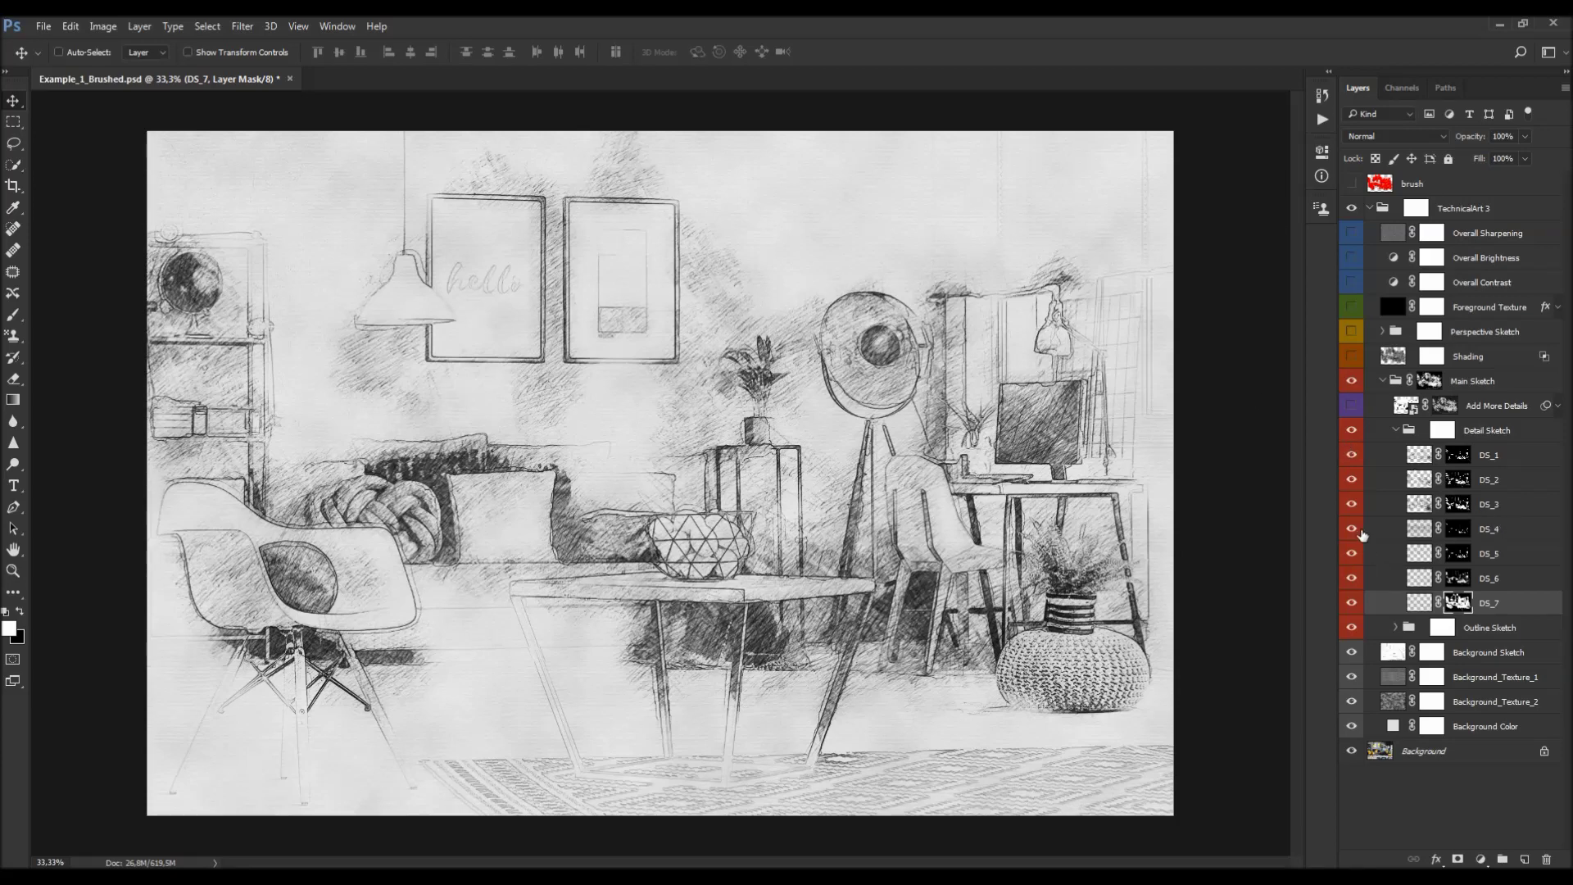
Step: Compare the sketch with DS_3 hidden and shown, and select its layer mask
{"action": "left_click", "coordinate": [1352, 506]}
{"action": "left_click", "coordinate": [1354, 506]}
{"action": "left_click", "coordinate": [1450, 508]}
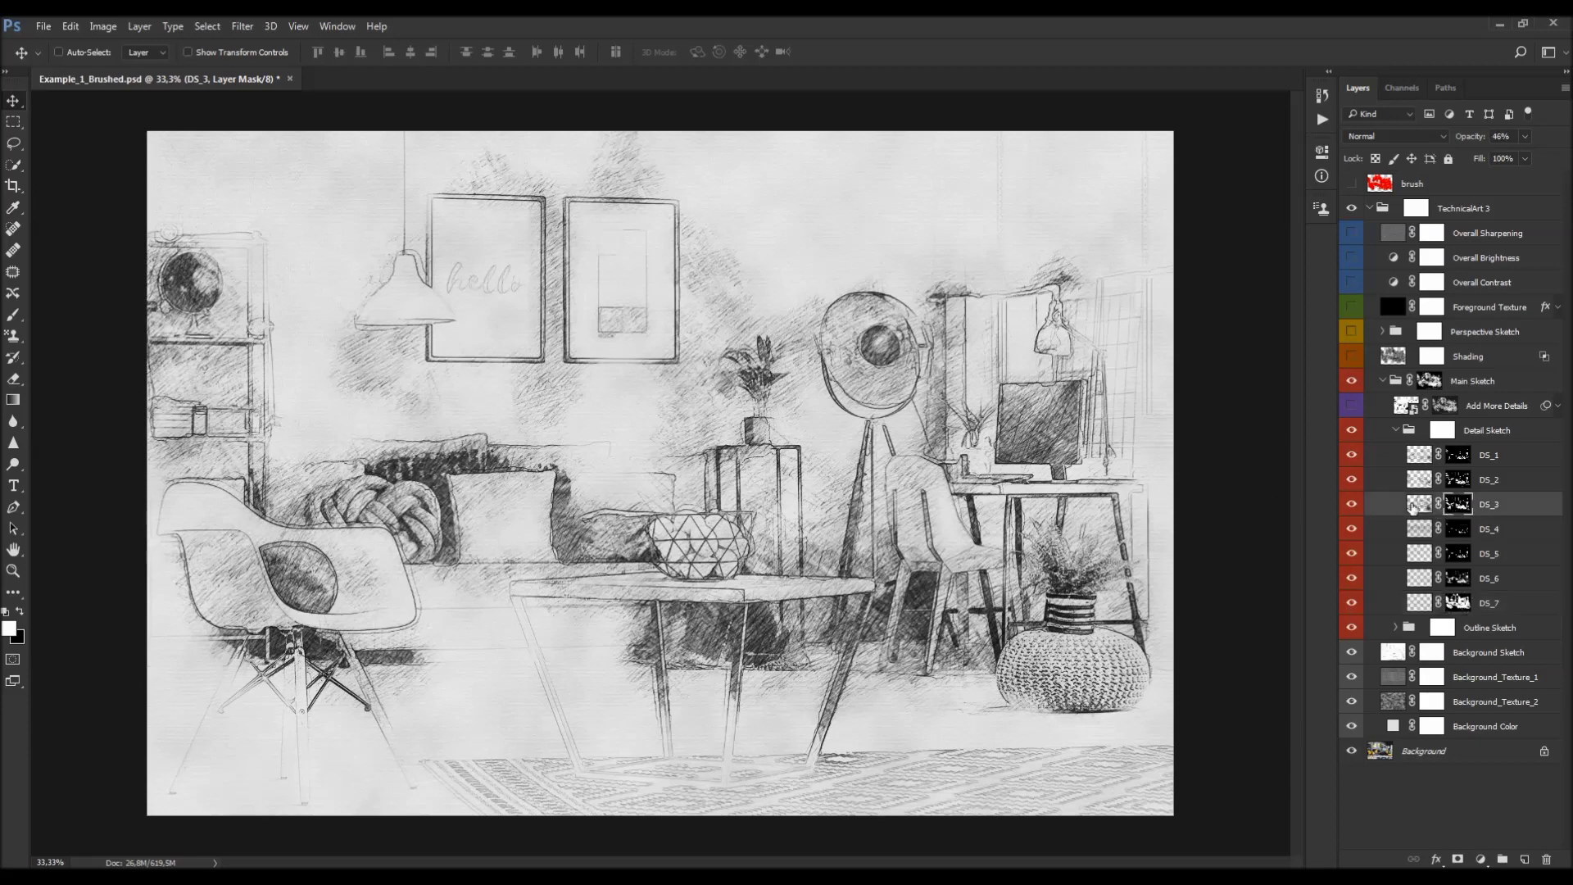
Step: Set up a soft round black brush of 500 px for the DS_3 mask, then return to the Move tool
{"action": "key", "text": "b"}
{"action": "right_click", "coordinate": [583, 379]}
{"action": "left_click", "coordinate": [660, 519]}
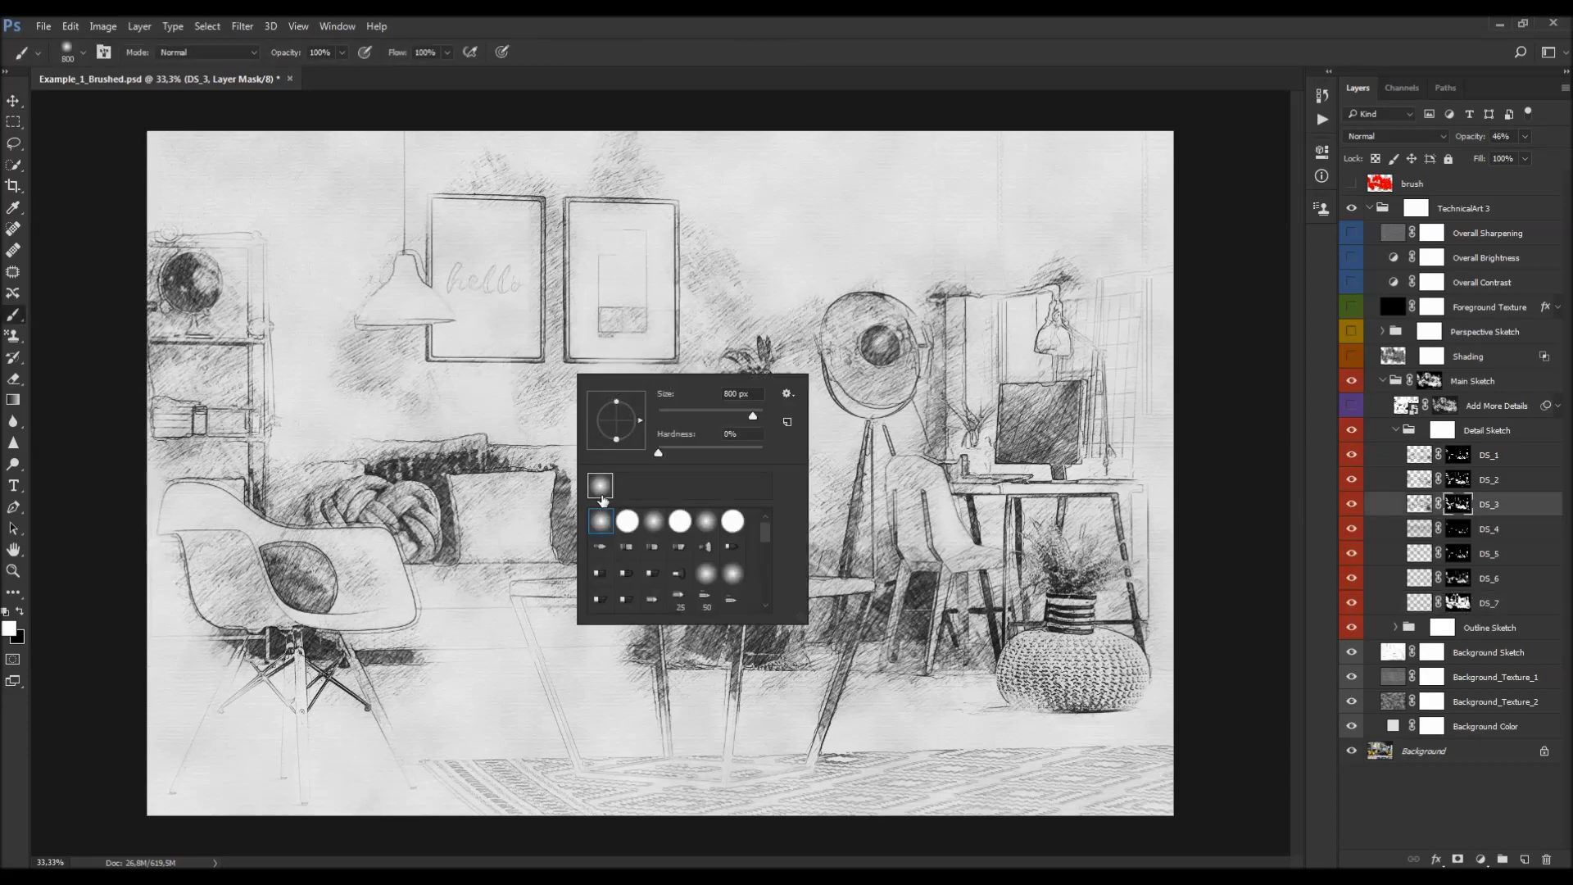
{"action": "key", "text": "Return"}
{"action": "key", "text": "x"}
{"action": "key", "text": "bracketleft"}
{"action": "key", "text": "bracketleft"}
{"action": "key", "text": "bracketleft"}
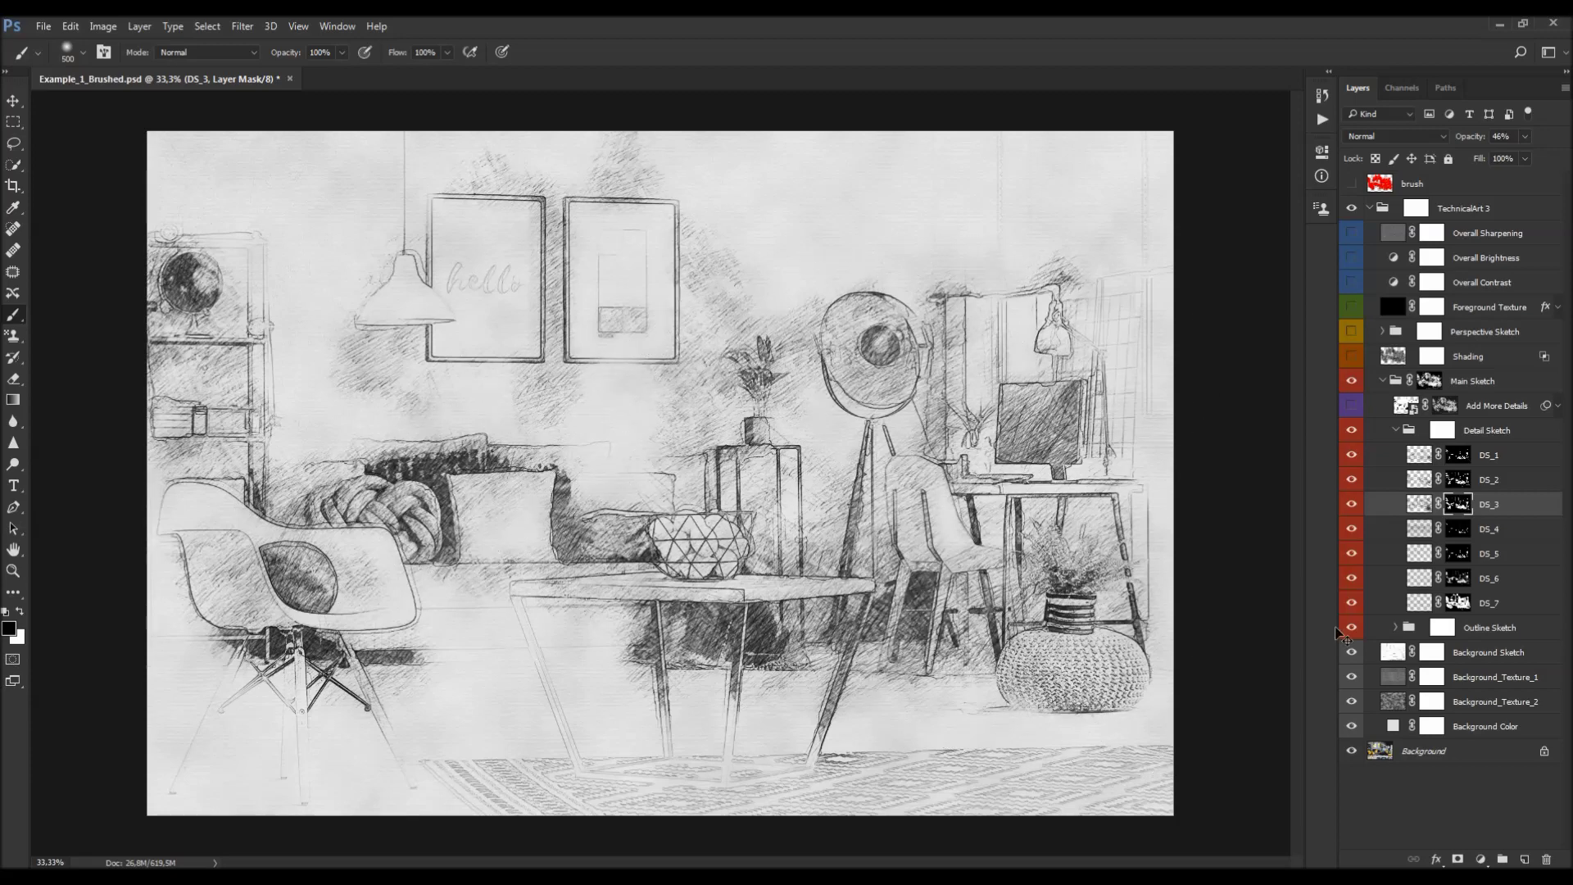
{"action": "key", "text": "v"}
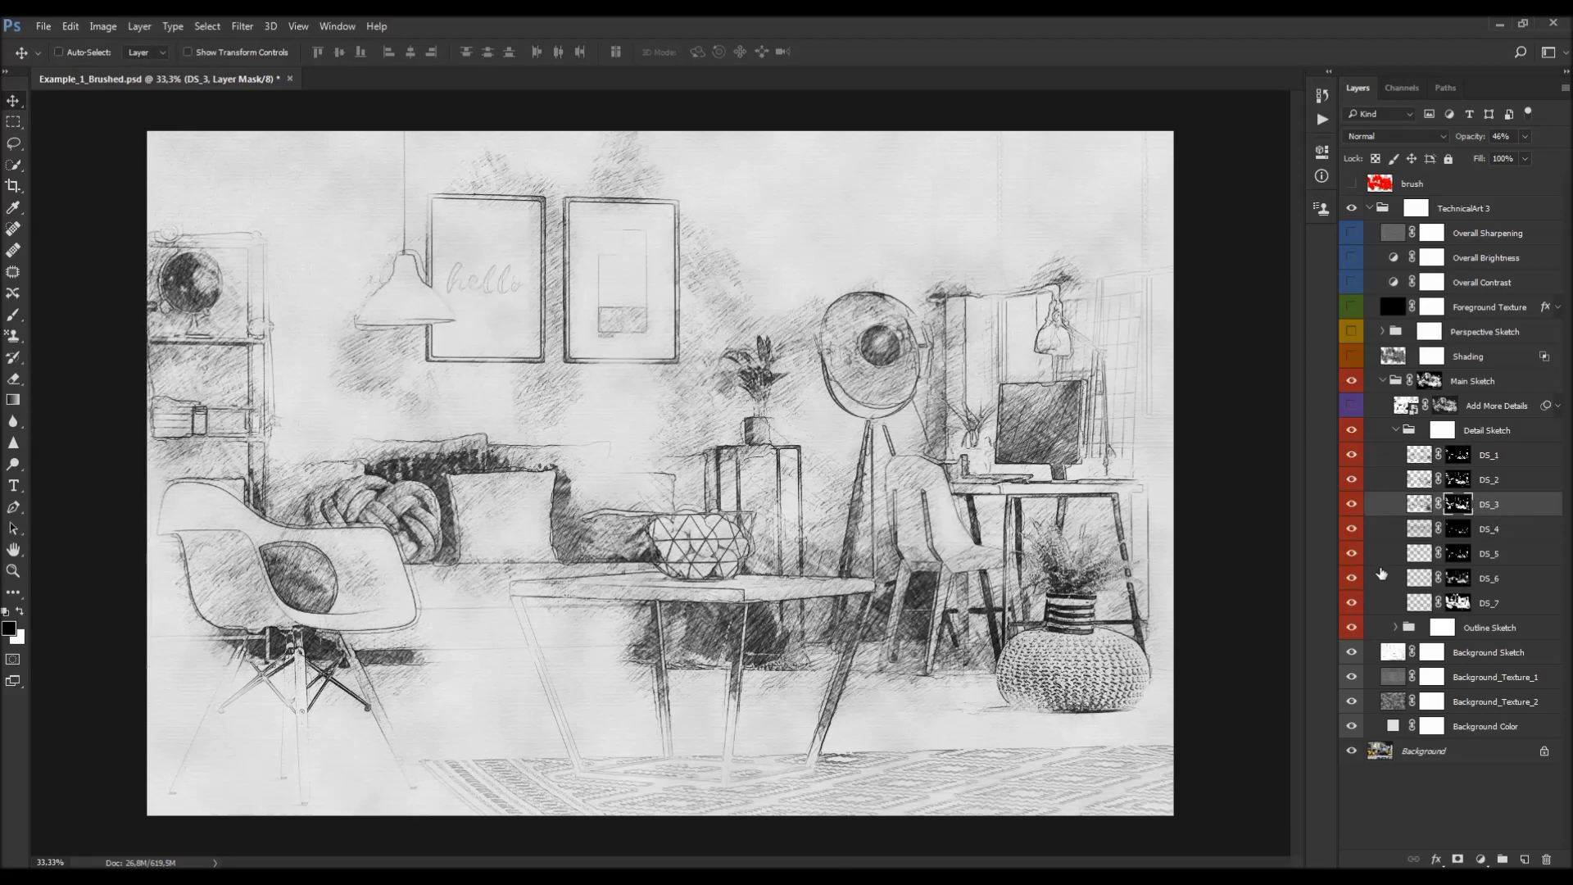
Step: Try changing the Detail Sketch group's opacity, undo the change and collapse the group
{"action": "left_click", "coordinate": [1502, 425]}
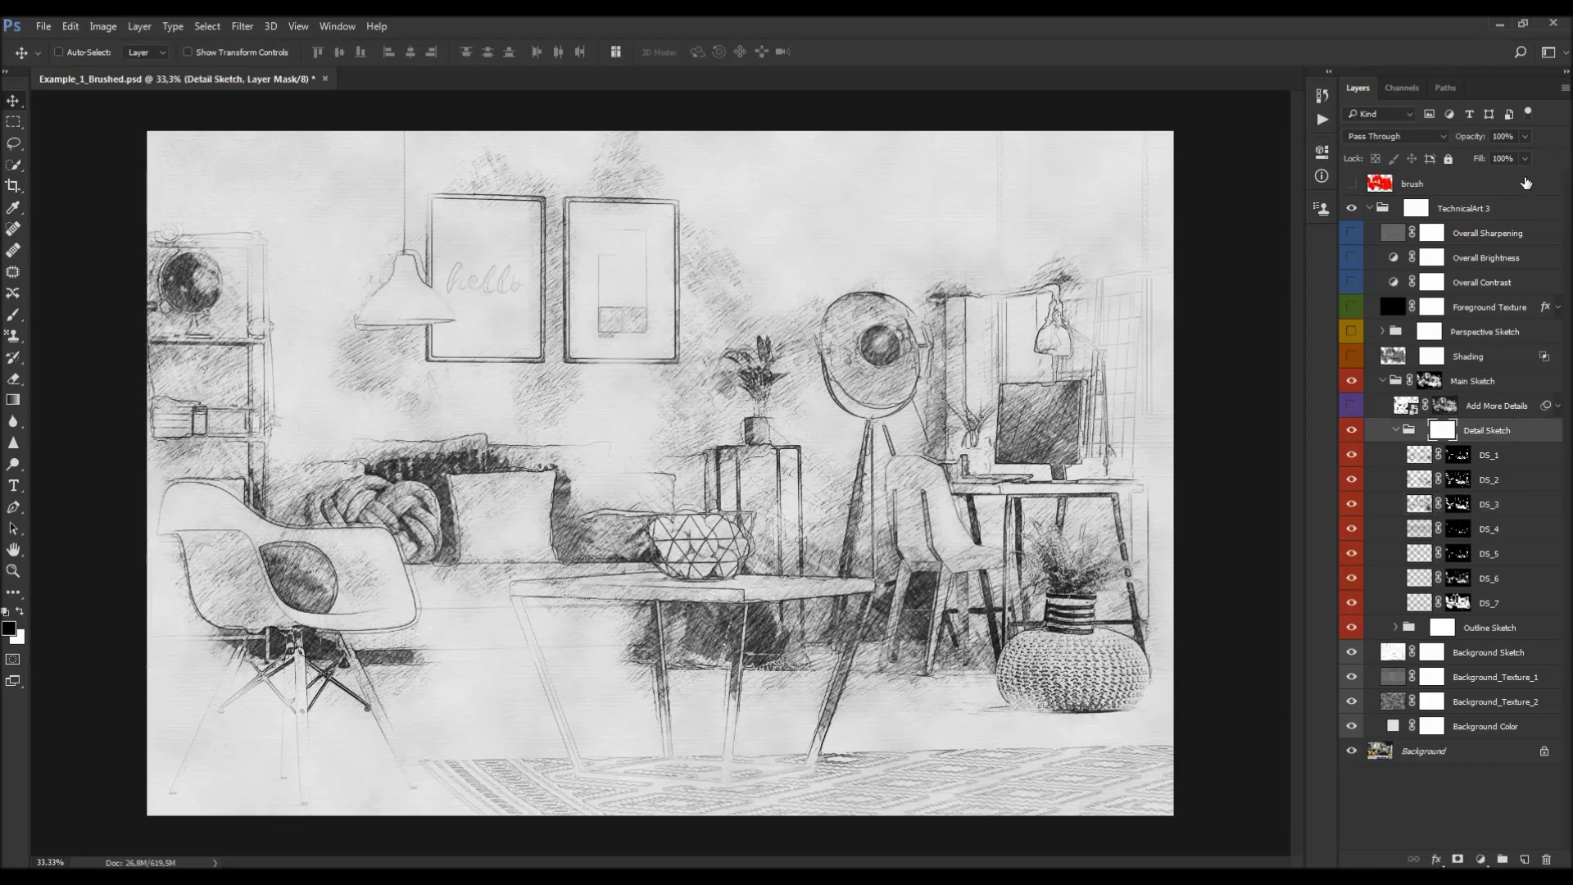
{"action": "mouse_move", "coordinate": [1475, 138]}
{"action": "left_mouse_down"}
{"action": "mouse_move", "coordinate": [1350, 154]}
{"action": "mouse_move", "coordinate": [1569, 155]}
{"action": "left_mouse_up"}
{"action": "key", "text": "ctrl"}
{"action": "left_click", "coordinate": [1396, 430]}
Step: Show the Add More Details layer and try its opacity at 100% before setting it back to 50%
{"action": "left_click", "coordinate": [1516, 407]}
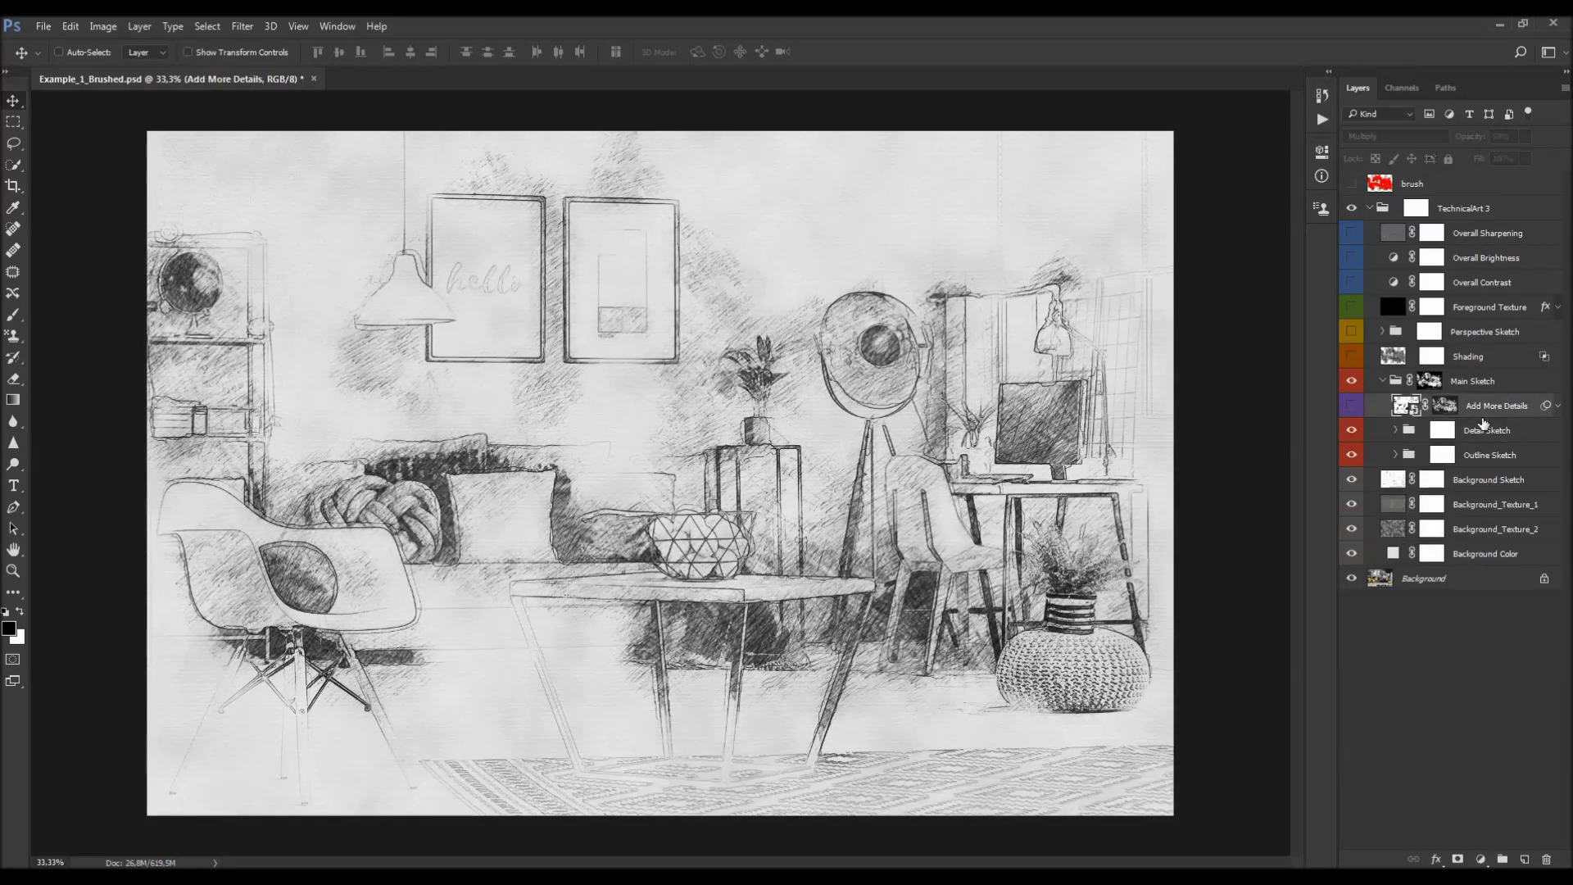
{"action": "left_click", "coordinate": [1352, 407]}
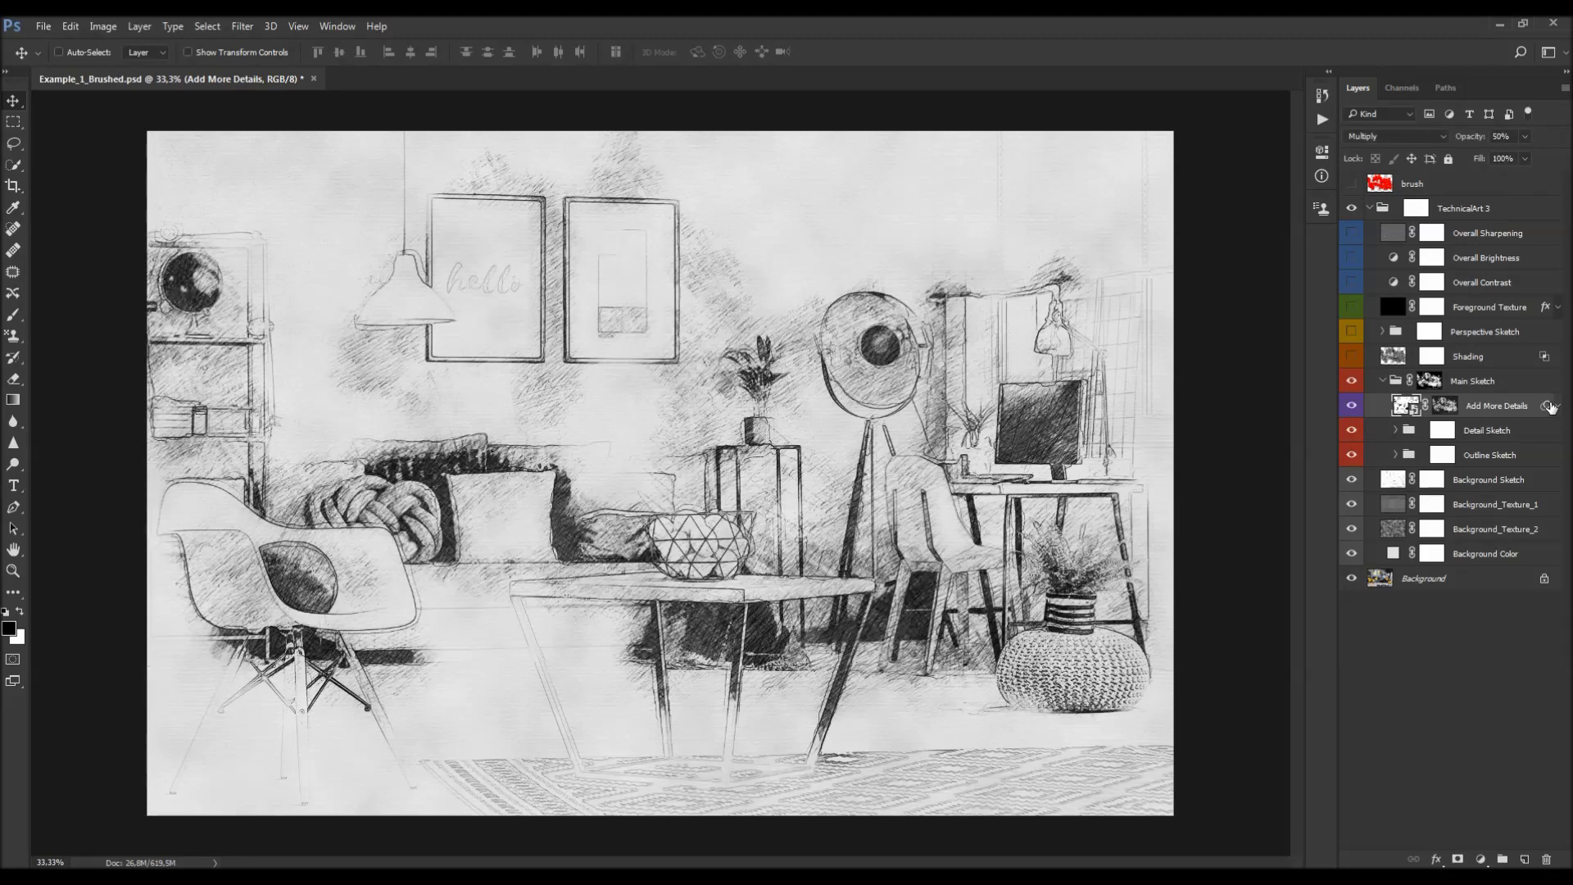
{"action": "left_click", "coordinate": [1500, 136]}
{"action": "type", "text": "100"}
{"action": "key", "text": "Return"}
{"action": "type", "text": "50"}
{"action": "key", "text": "Return"}
Step: Edit the Threshold smart filter of Add More Details, trying level 107 and applying level 76
{"action": "left_click", "coordinate": [1557, 406]}
{"action": "double_click", "coordinate": [1458, 449]}
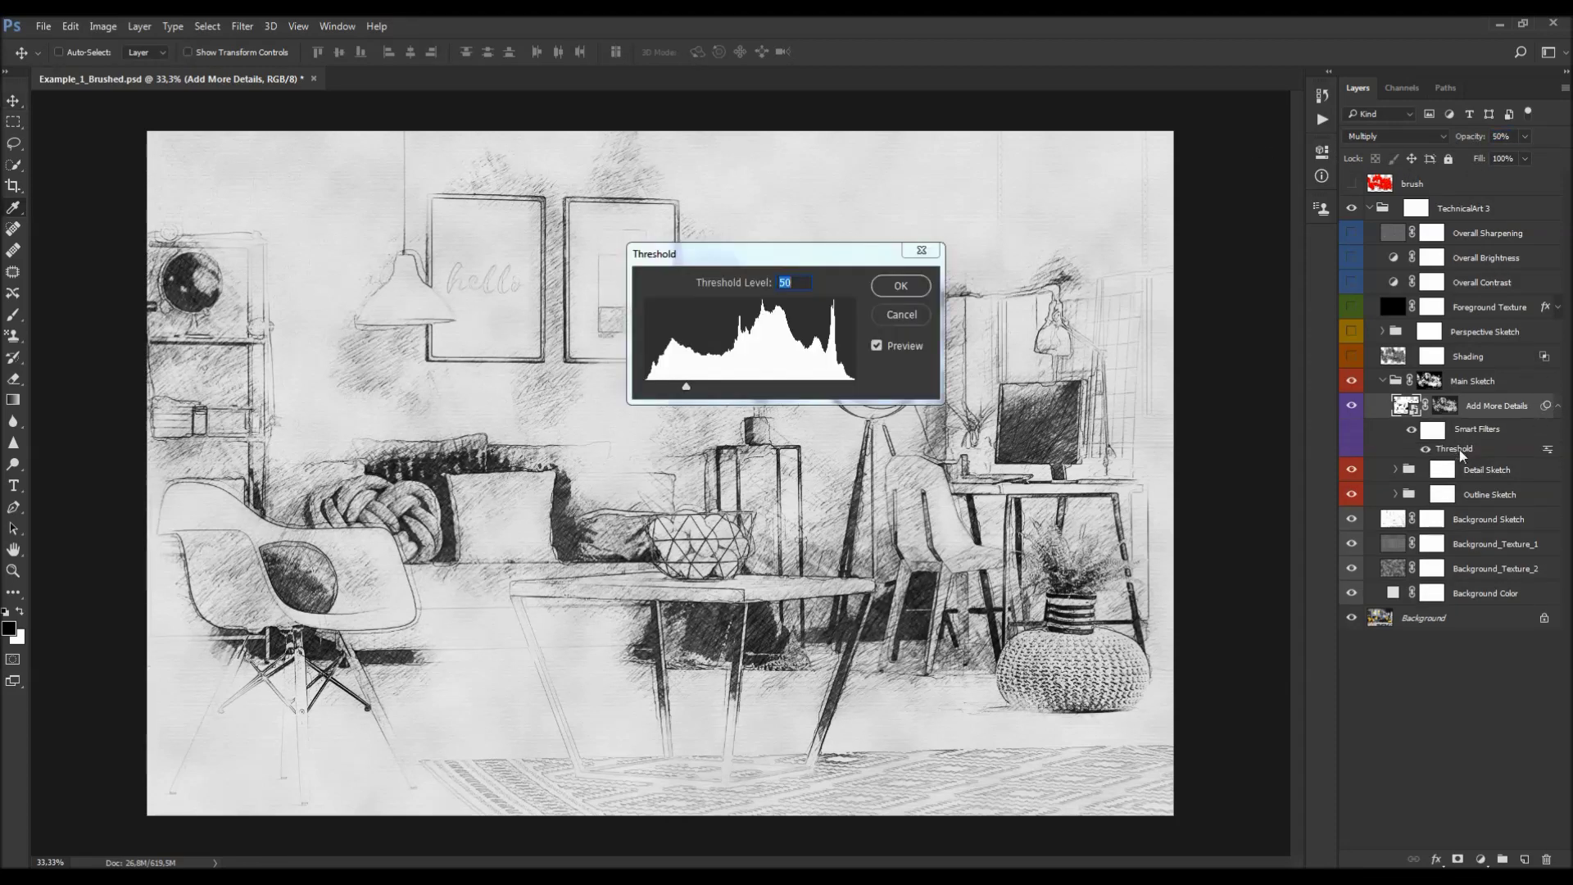
{"action": "left_click_drag", "start_coordinate": [725, 263], "coordinate": [1101, 366]}
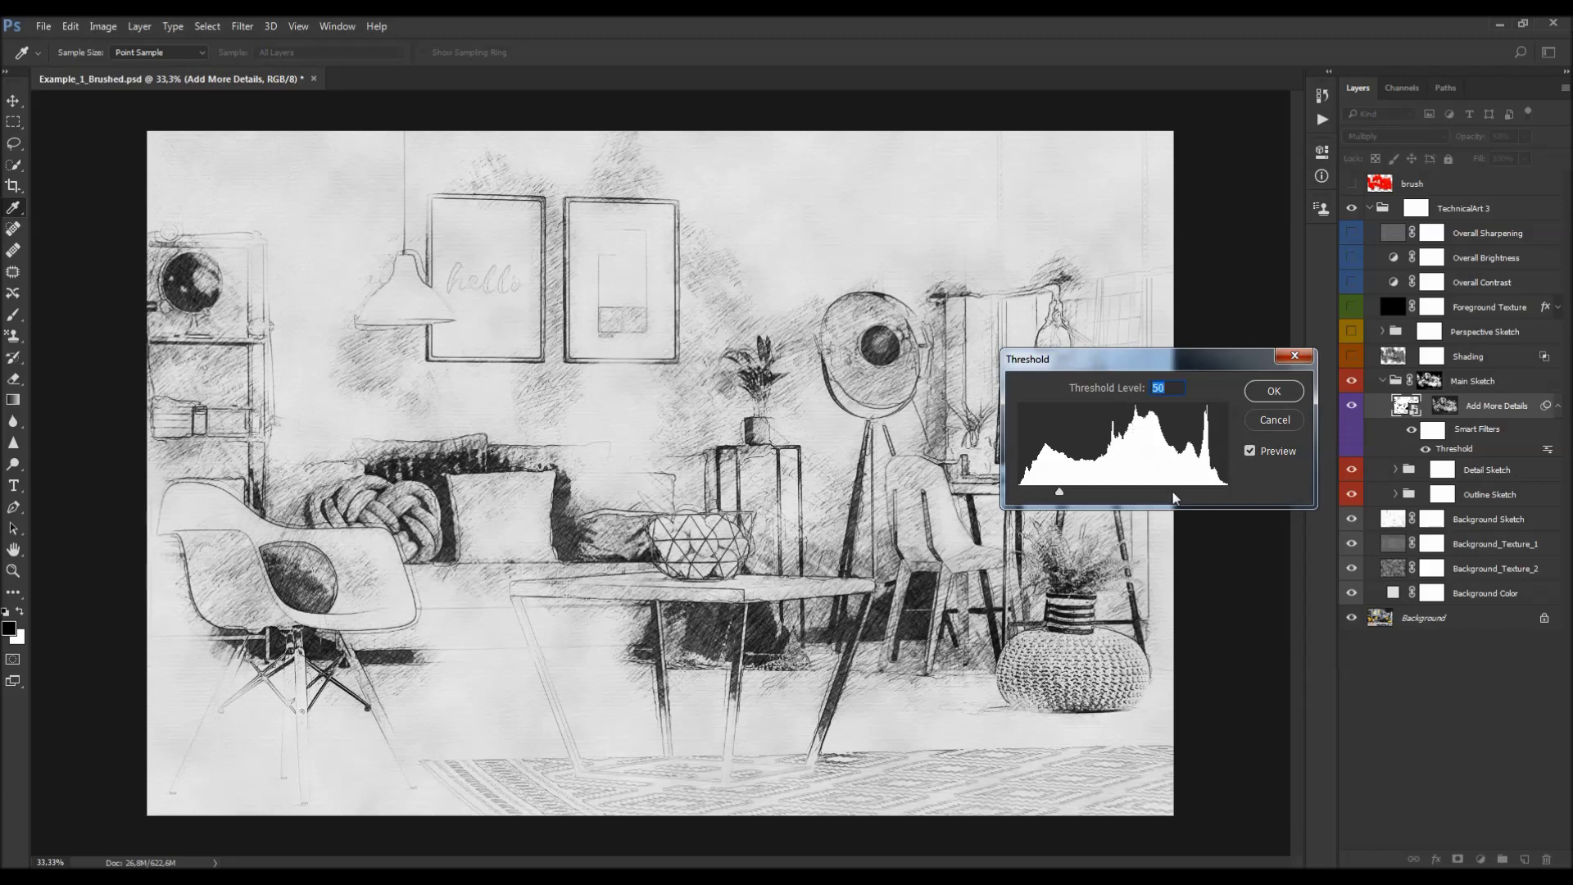
{"action": "left_click_drag", "start_coordinate": [1058, 492], "coordinate": [1106, 496]}
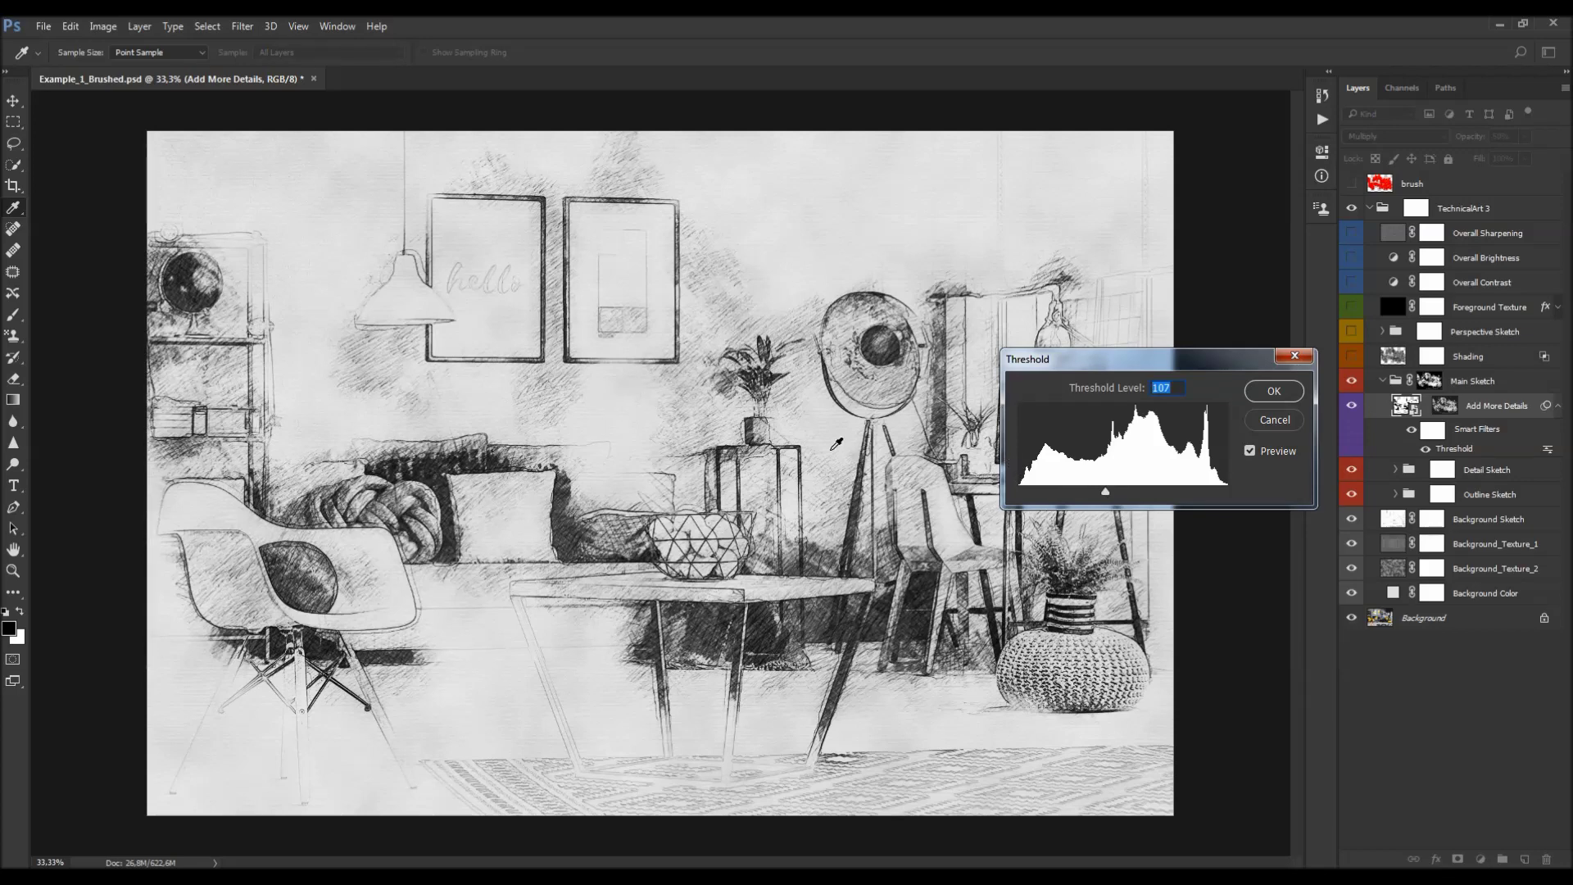
{"action": "mouse_move", "coordinate": [1105, 492]}
{"action": "left_mouse_down"}
{"action": "mouse_move", "coordinate": [1164, 497]}
{"action": "mouse_move", "coordinate": [1074, 485]}
{"action": "mouse_move", "coordinate": [1166, 486]}
{"action": "mouse_move", "coordinate": [1014, 481]}
{"action": "mouse_move", "coordinate": [1141, 492]}
{"action": "mouse_move", "coordinate": [1049, 489]}
{"action": "mouse_move", "coordinate": [1079, 494]}
{"action": "left_mouse_up"}
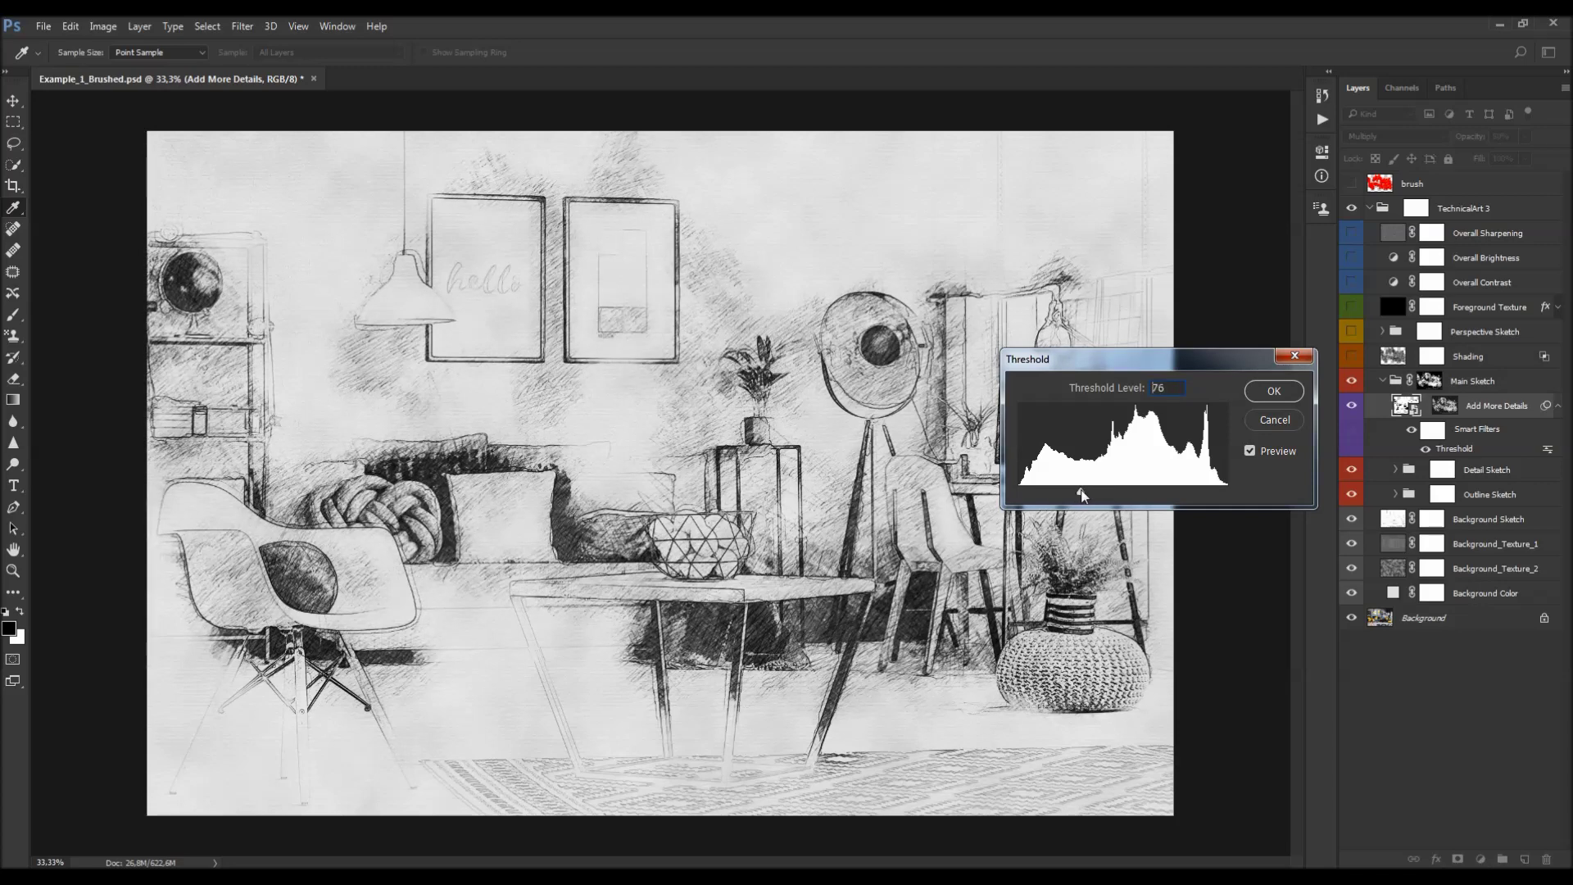
{"action": "left_click", "coordinate": [1274, 392]}
Step: Lower the Add More Details opacity to 37%, compare the layer hidden and shown, and collapse the Main Sketch group
{"action": "left_click_drag", "start_coordinate": [1470, 137], "coordinate": [1145, 172]}
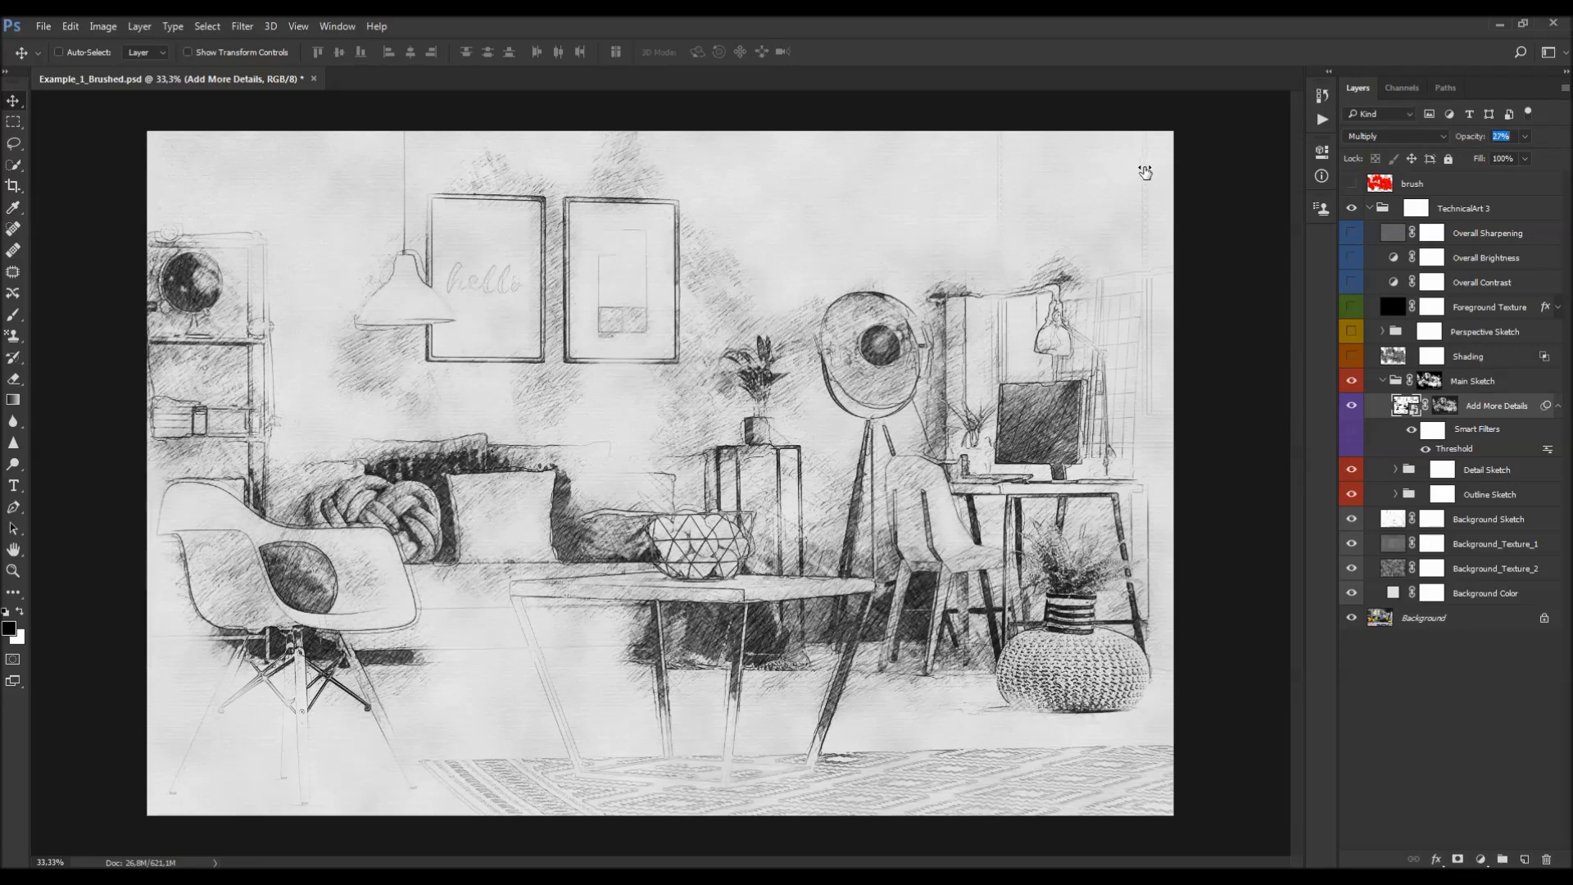
{"action": "left_click", "coordinate": [1351, 405]}
{"action": "left_click", "coordinate": [1352, 404]}
{"action": "left_click", "coordinate": [1383, 381]}
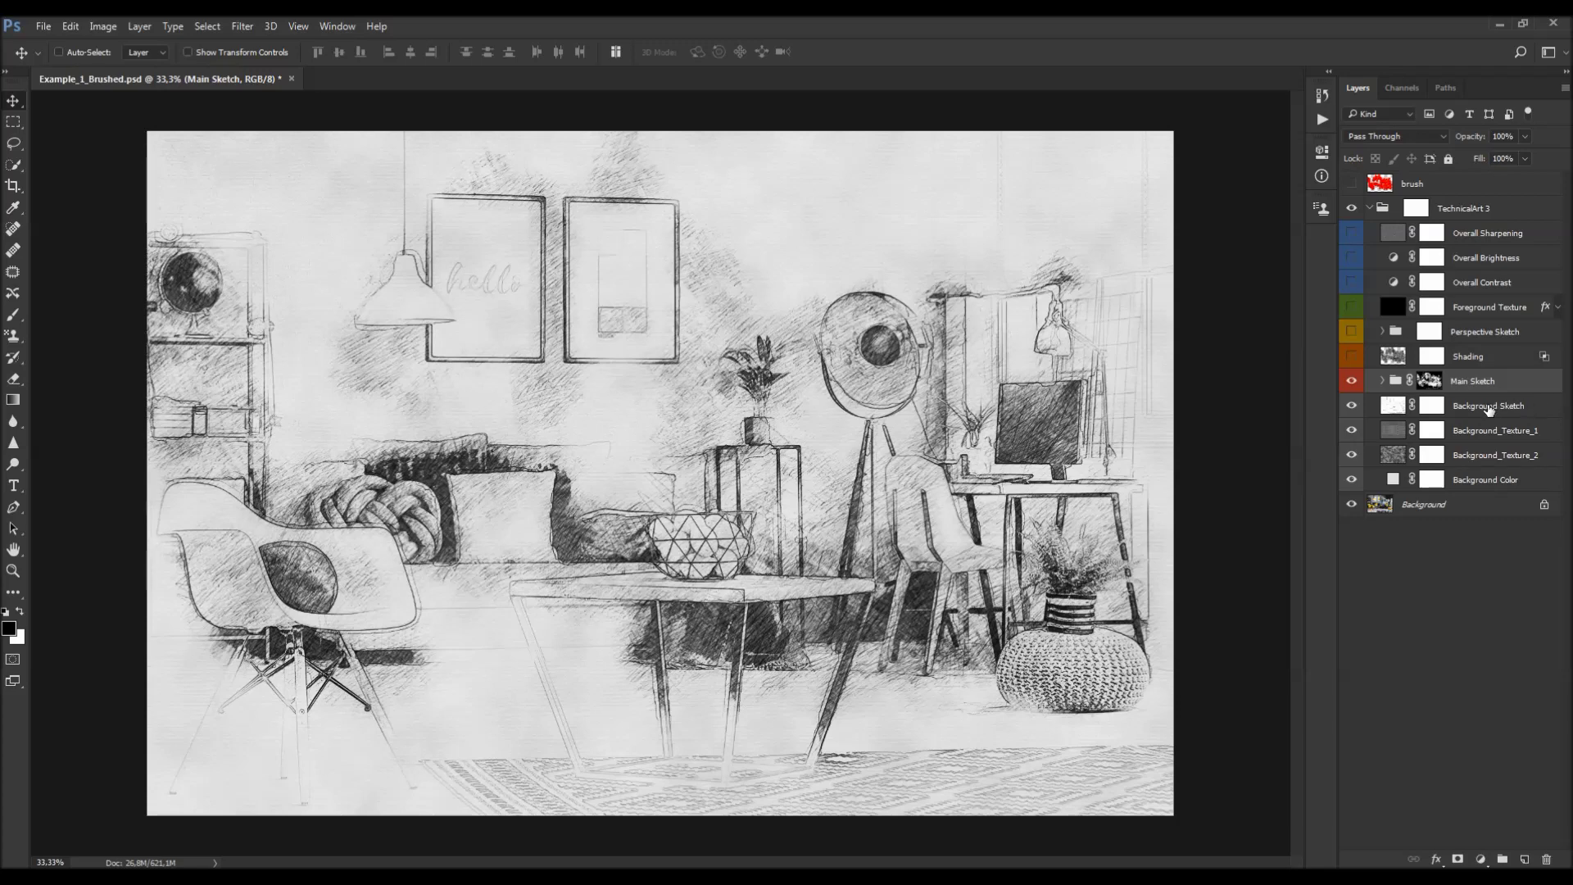
Step: Turn on the Shading layer and compare the sketch with and without it
{"action": "left_click", "coordinate": [1485, 361]}
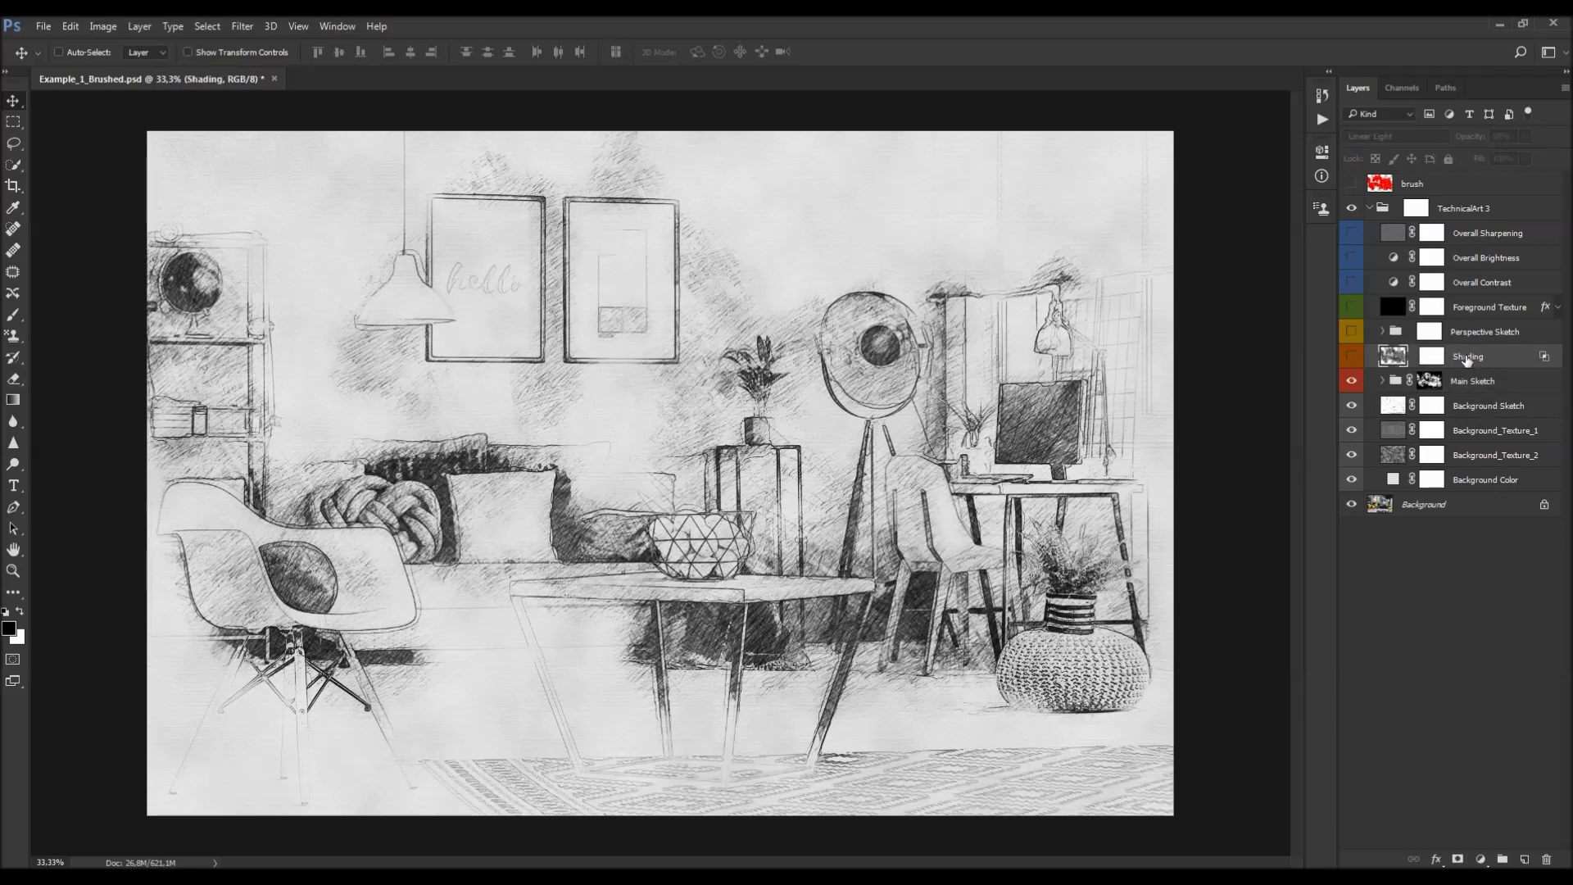
{"action": "left_click", "coordinate": [1352, 357]}
{"action": "left_click", "coordinate": [1352, 357]}
{"action": "left_click", "coordinate": [1352, 357]}
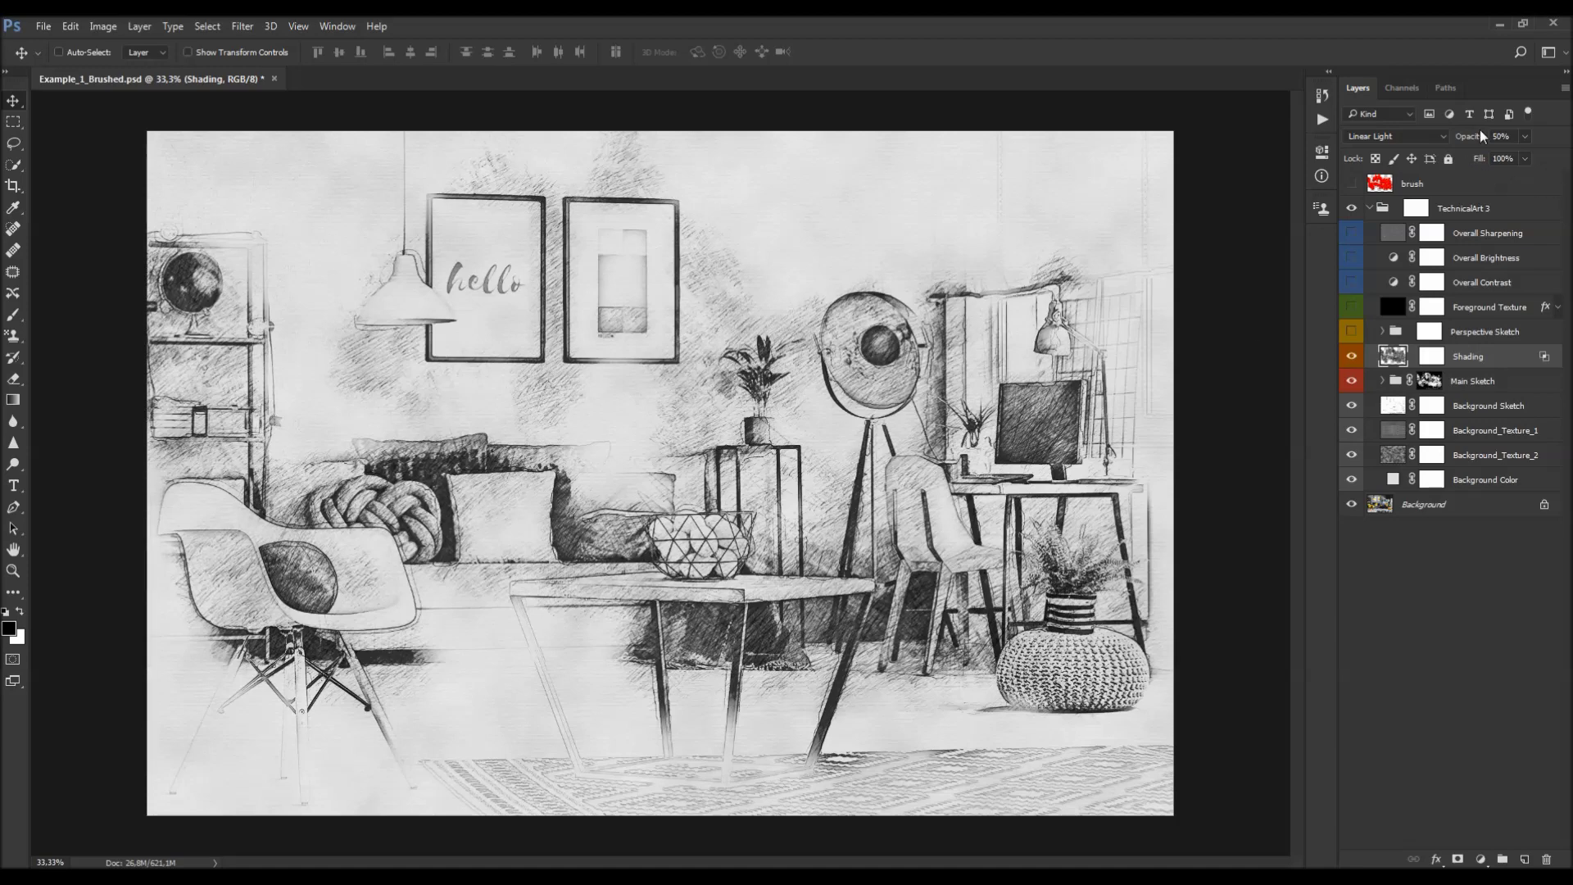
Step: Lower the Shading layer's opacity, compare it hidden and shown, and select the Perspective Sketch group
{"action": "mouse_move", "coordinate": [1475, 136]}
{"action": "left_mouse_down"}
{"action": "mouse_move", "coordinate": [1078, 165]}
{"action": "mouse_move", "coordinate": [1569, 177]}
{"action": "mouse_move", "coordinate": [1211, 200]}
{"action": "mouse_move", "coordinate": [1250, 210]}
{"action": "left_mouse_up"}
{"action": "left_click", "coordinate": [1352, 357]}
{"action": "left_click", "coordinate": [1352, 358]}
{"action": "left_click", "coordinate": [1472, 332]}
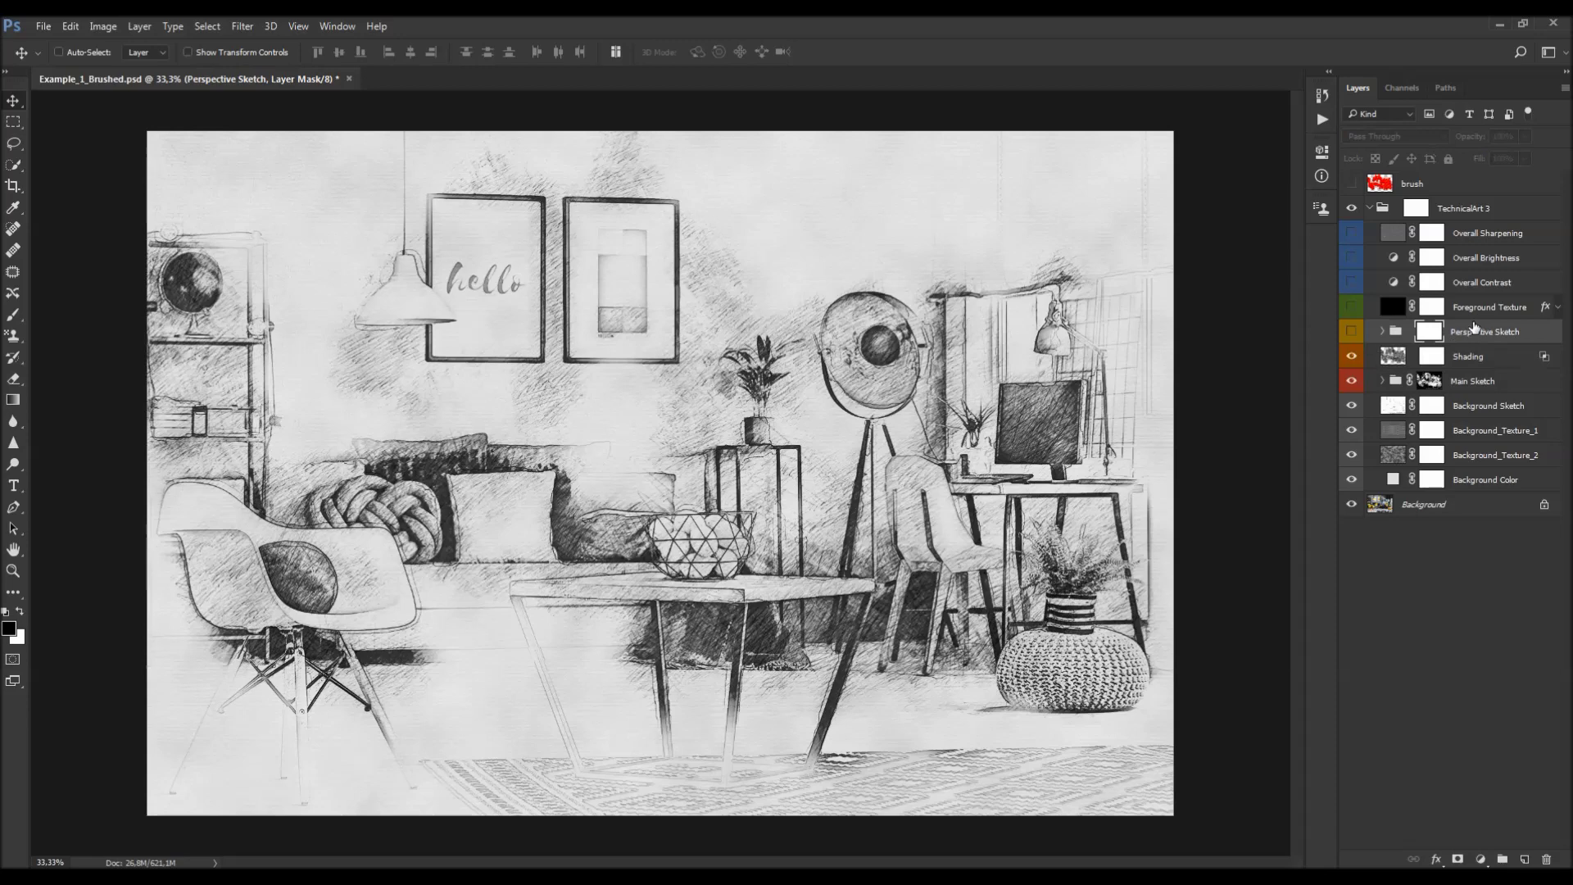
Step: Turn on the Perspective Sketch group, expand it, and compare its Horizontal Lines and Vertical Lines layers hidden and shown
{"action": "left_click", "coordinate": [1352, 331]}
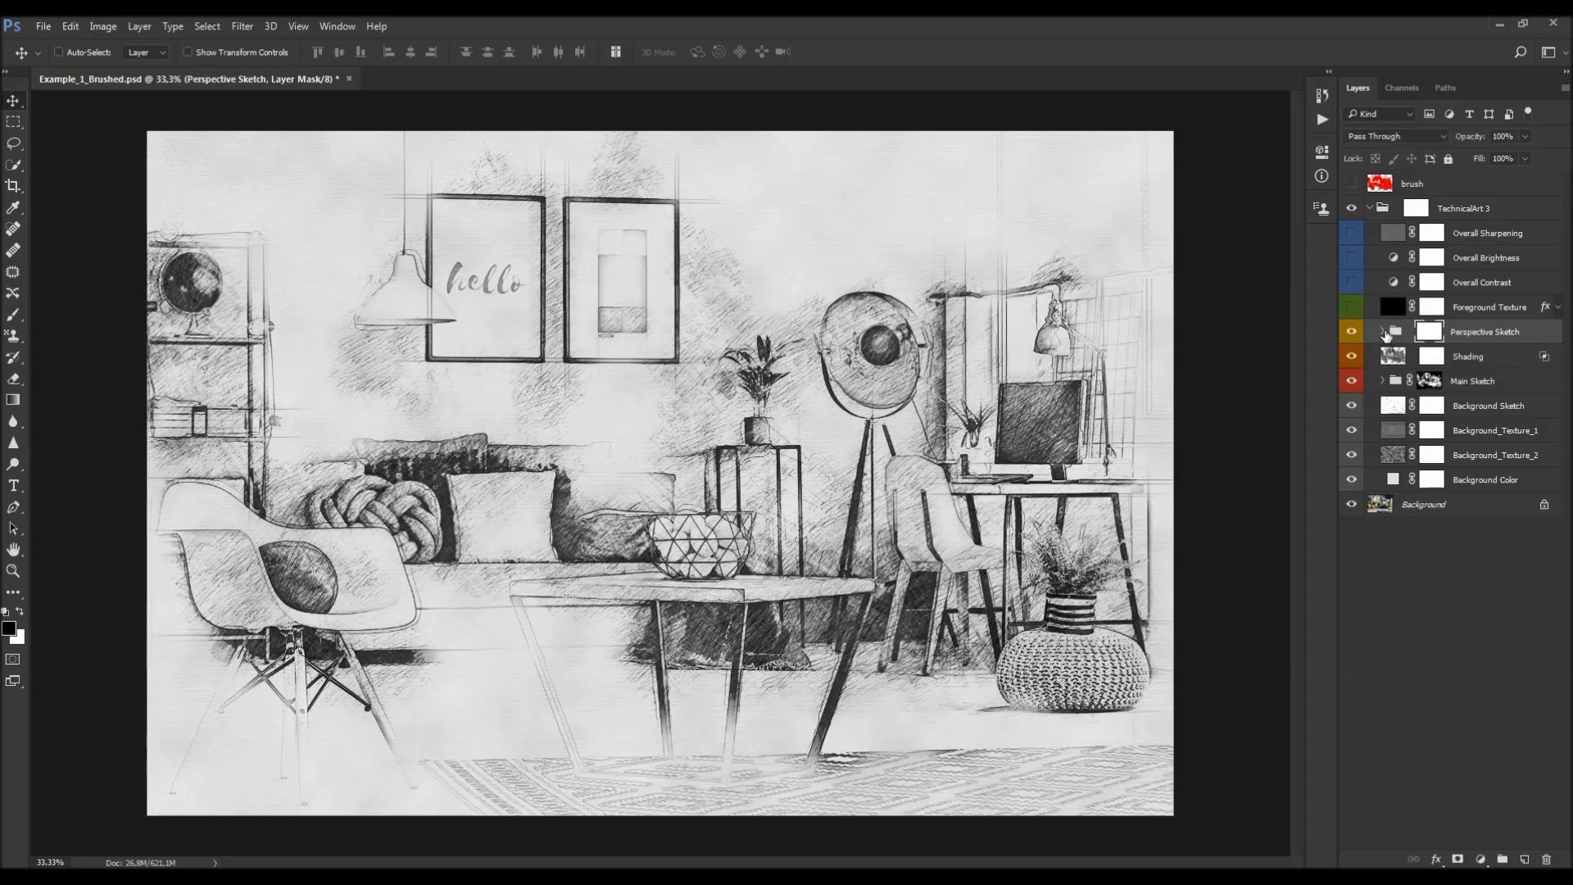
{"action": "left_click", "coordinate": [1384, 332]}
{"action": "left_click", "coordinate": [1483, 363]}
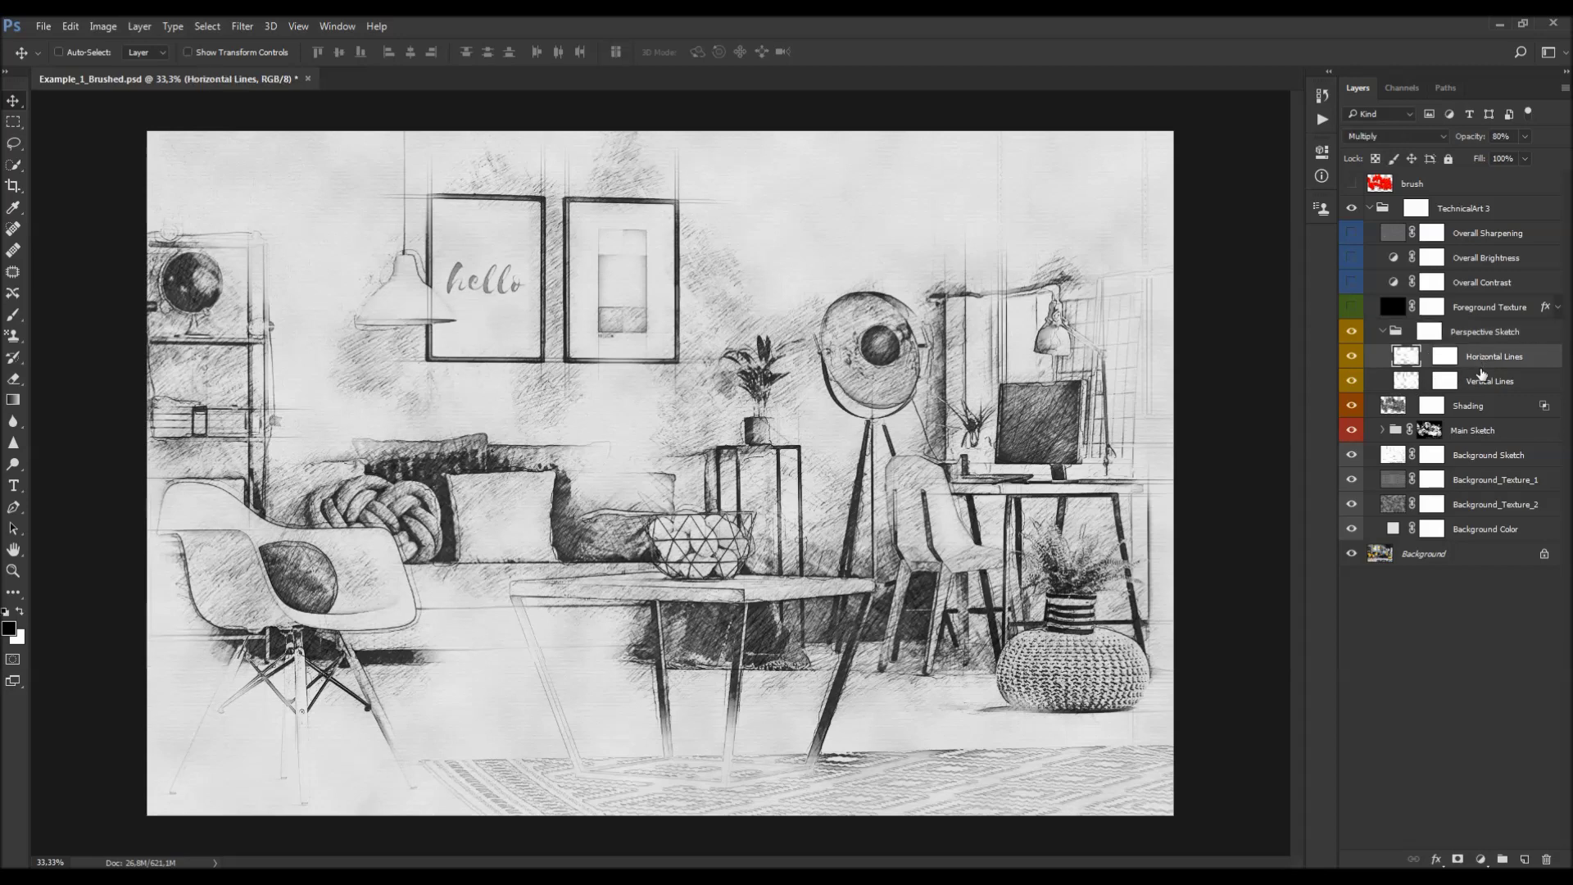
{"action": "left_click", "coordinate": [1483, 379]}
{"action": "left_click", "coordinate": [1351, 358]}
{"action": "left_click", "coordinate": [1351, 357]}
{"action": "left_click", "coordinate": [1352, 381]}
{"action": "left_click", "coordinate": [1352, 381]}
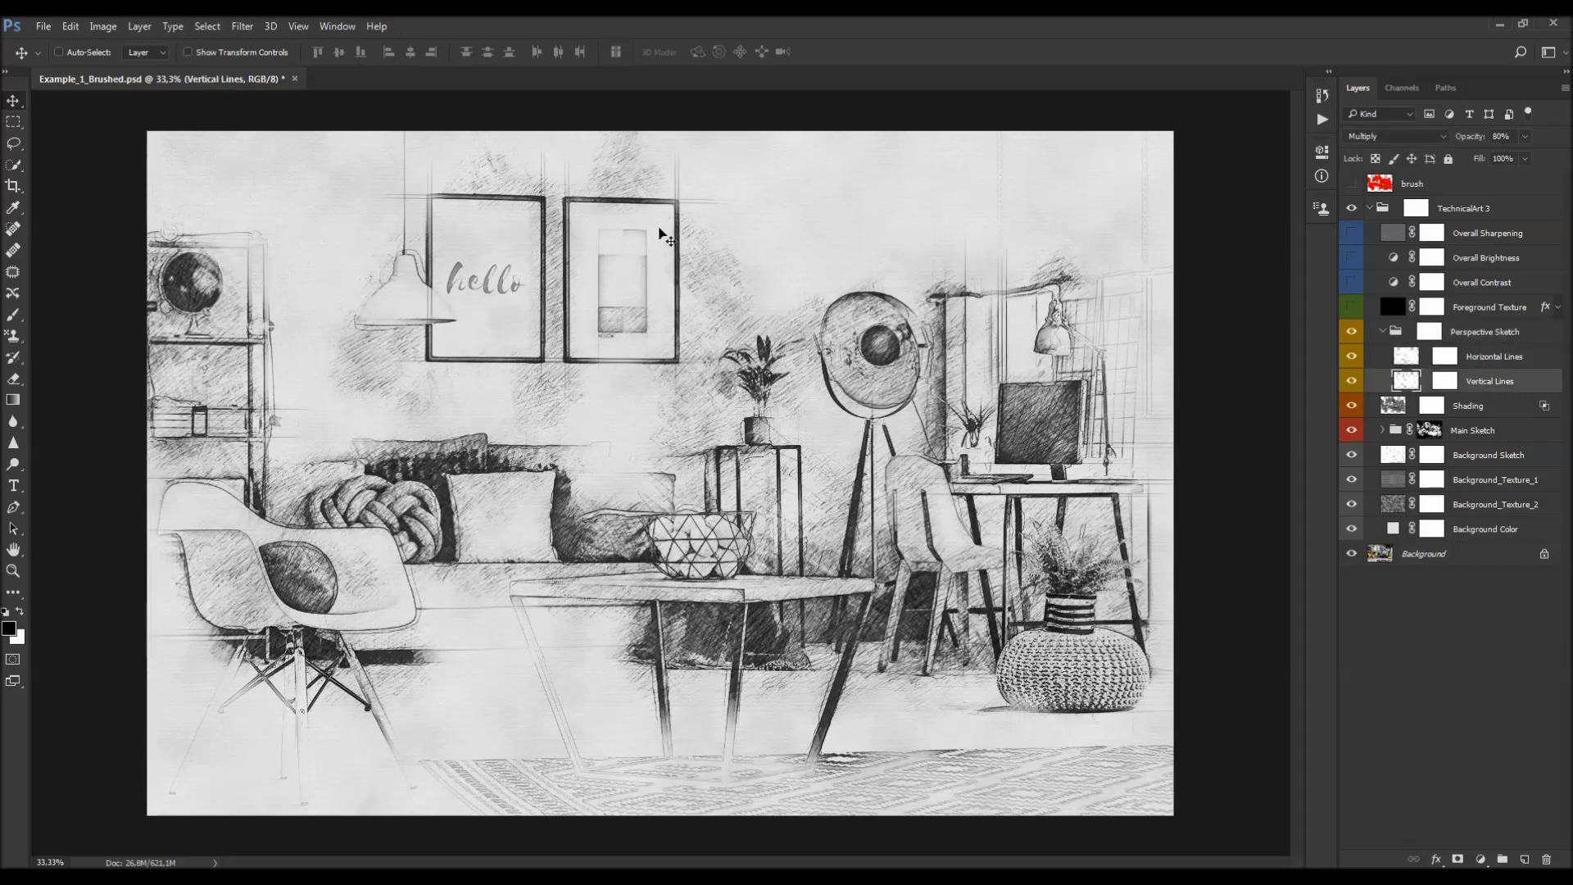
Step: Set the opacity of both the Vertical Lines and Horizontal Lines layers to 100%
{"action": "left_click_drag", "start_coordinate": [1464, 137], "coordinate": [1556, 195]}
{"action": "left_click", "coordinate": [1512, 362]}
{"action": "left_click_drag", "start_coordinate": [1469, 137], "coordinate": [1412, 141]}
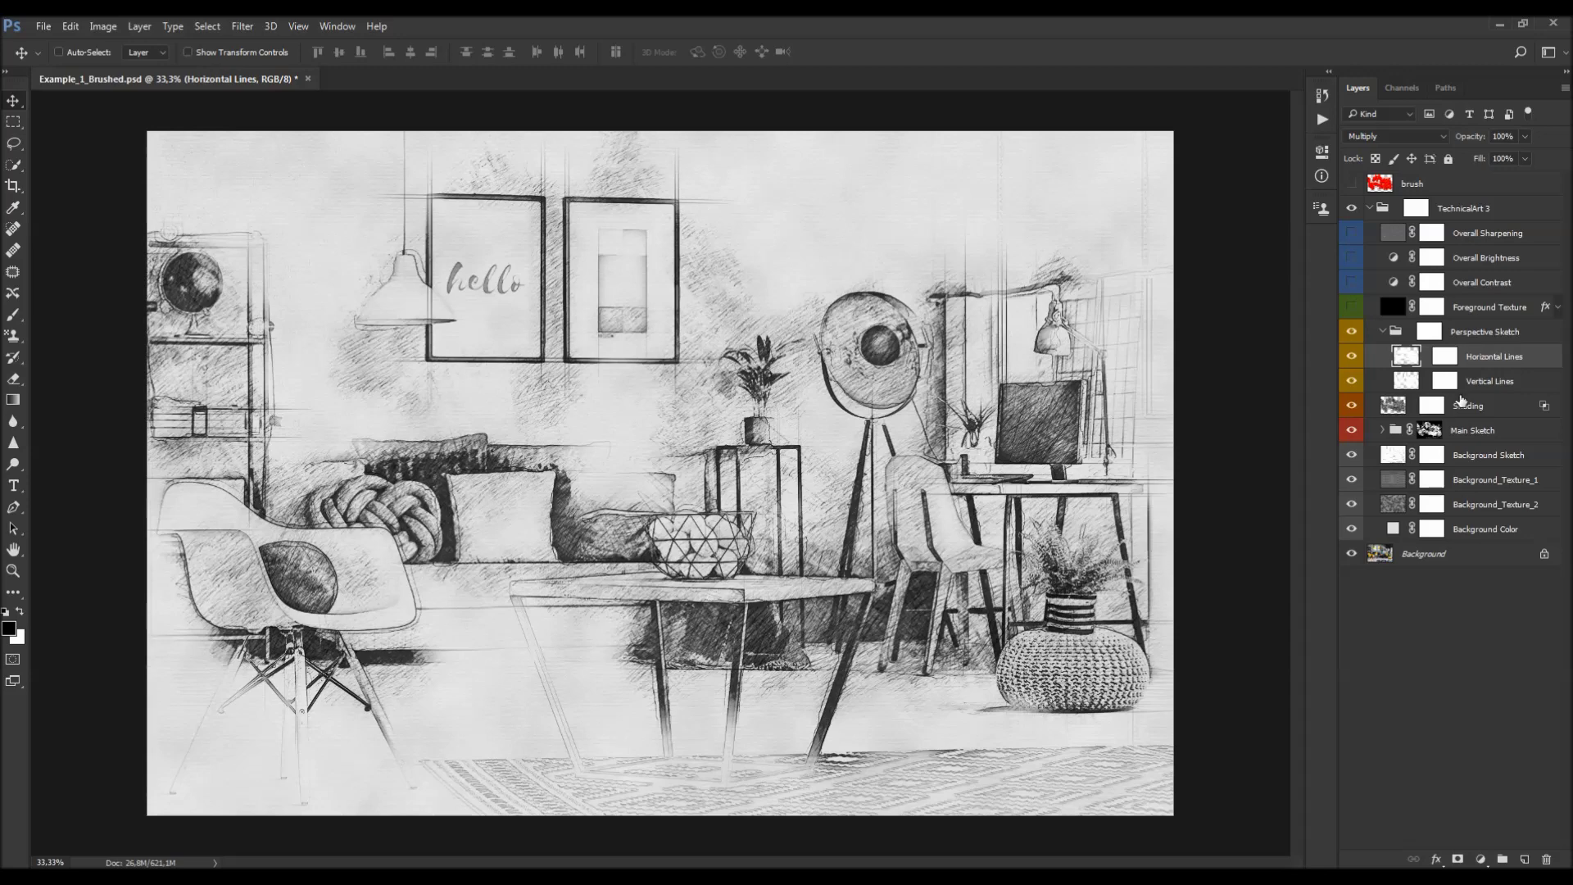
Step: Inspect the Horizontal Lines and Vertical Lines layer masks with the Brush tool active, and collapse the Perspective Sketch group
{"action": "left_click", "coordinate": [1446, 358]}
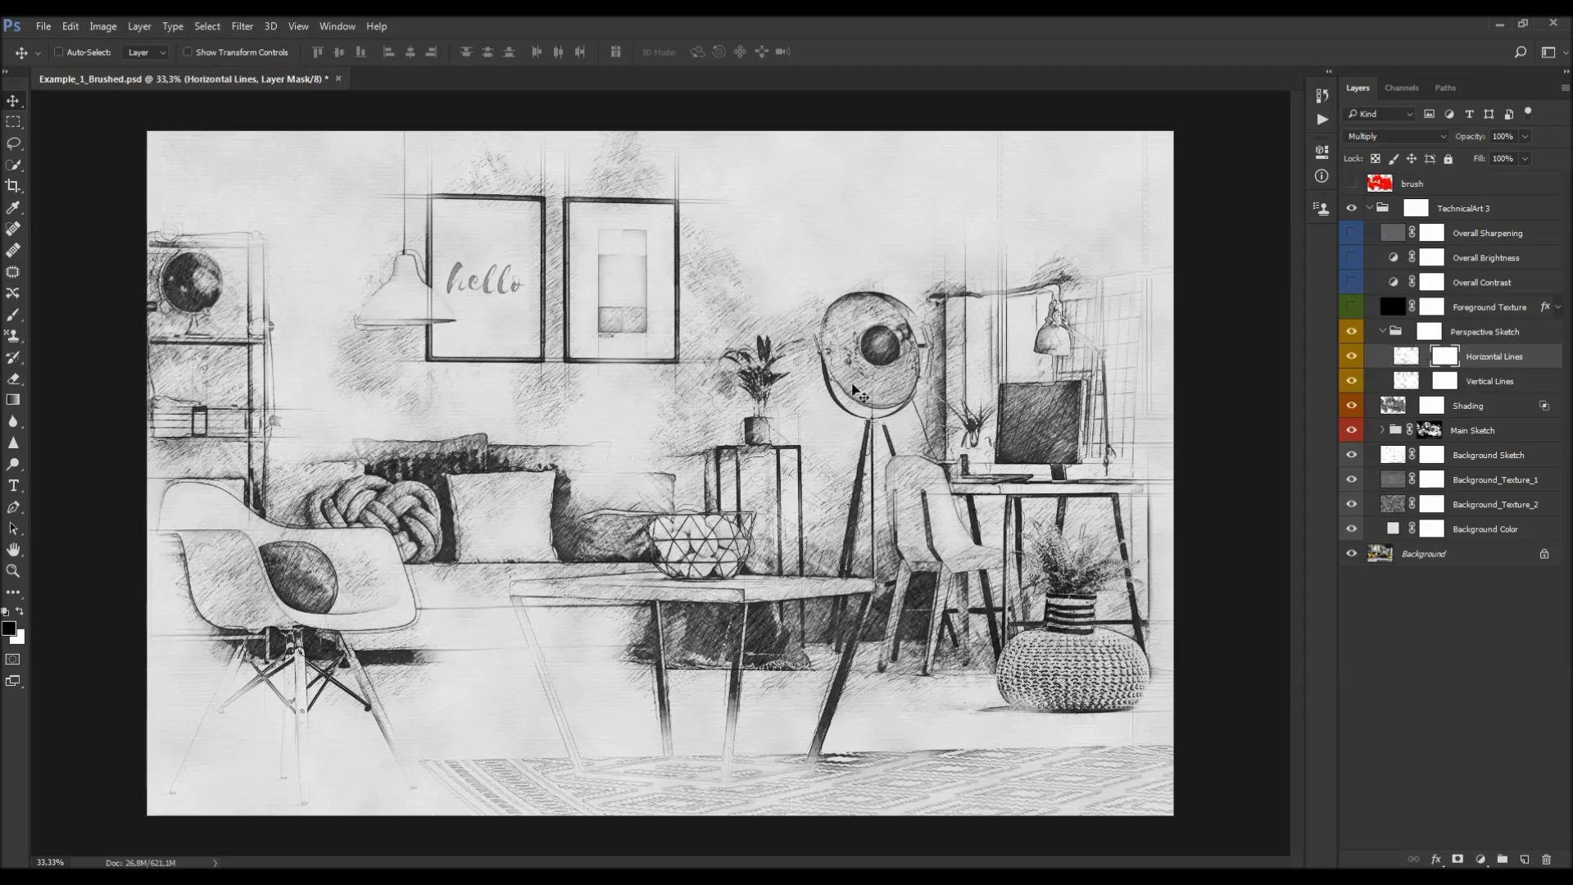
{"action": "key", "text": "b"}
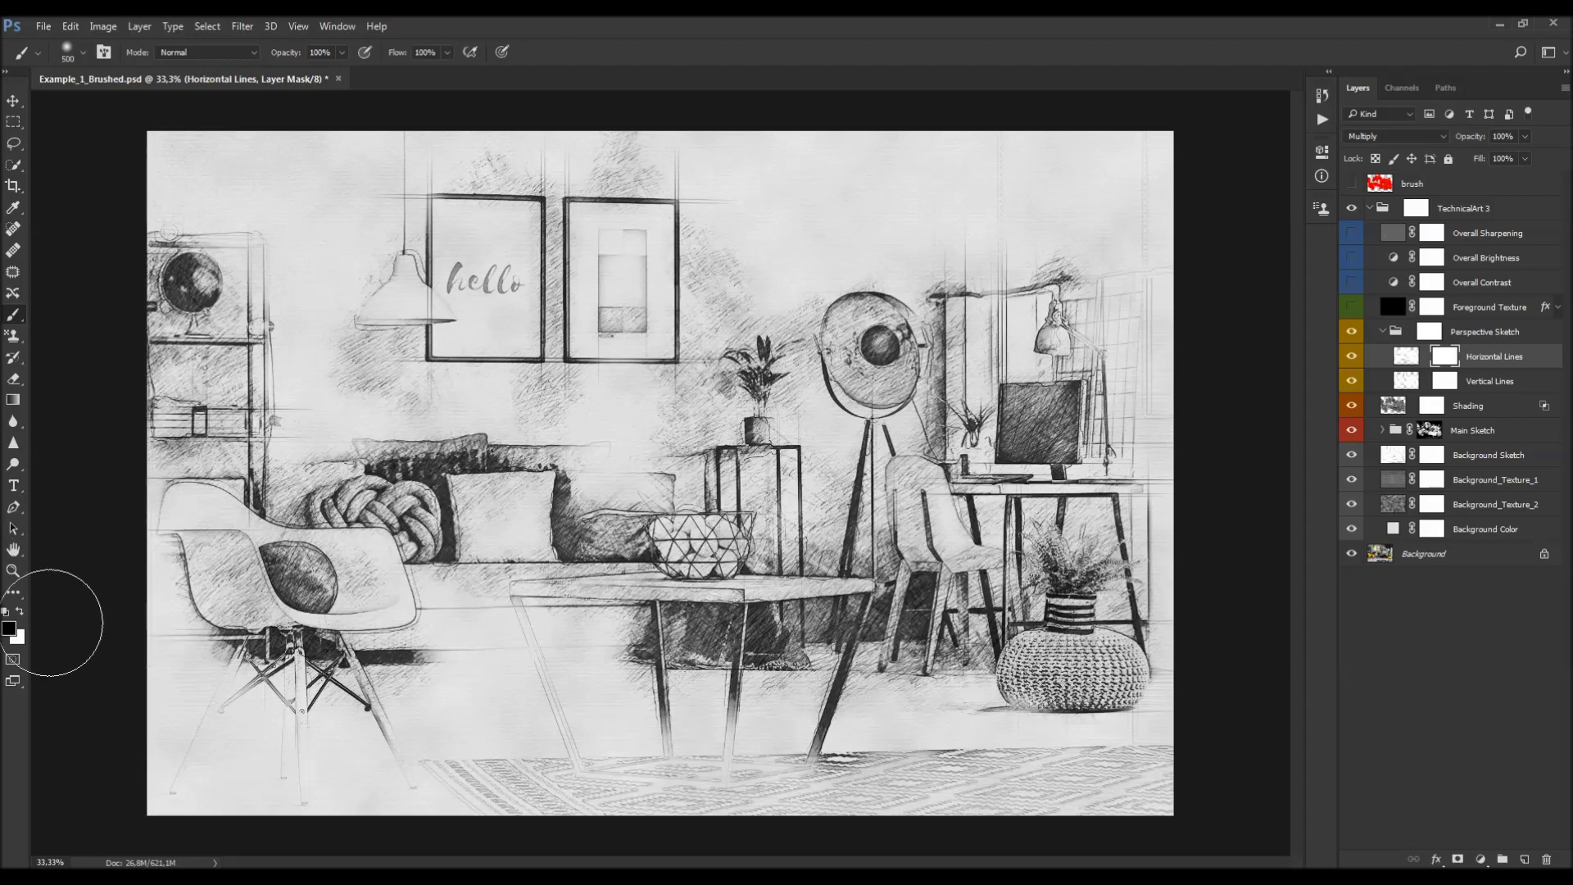
{"action": "right_click", "coordinate": [685, 429]}
{"action": "key", "text": "Return"}
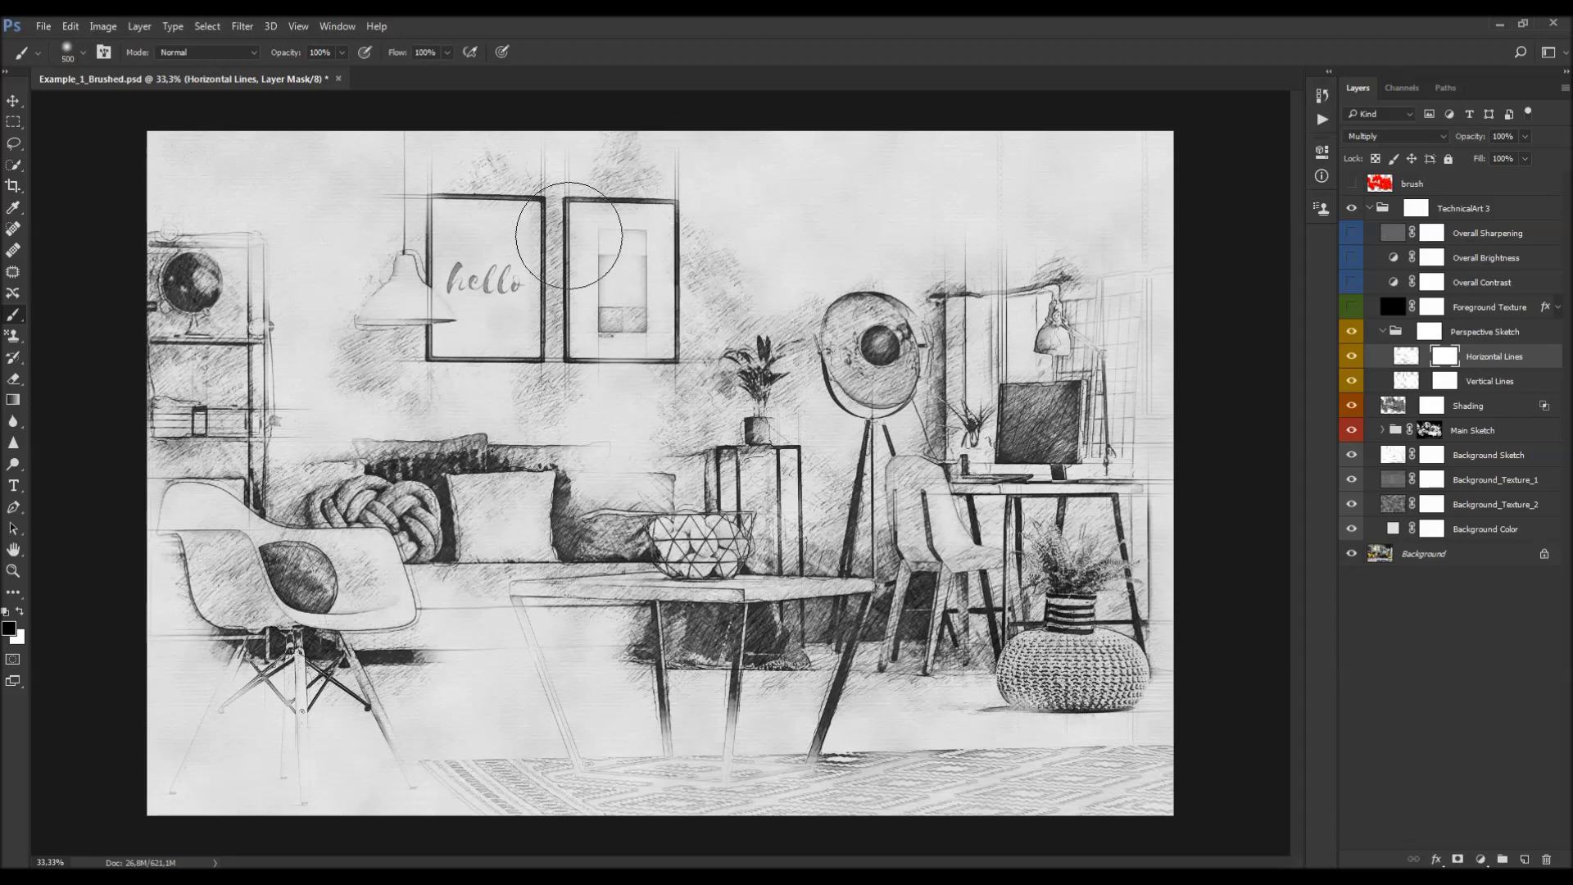
{"action": "key", "text": "alt+bracketleft"}
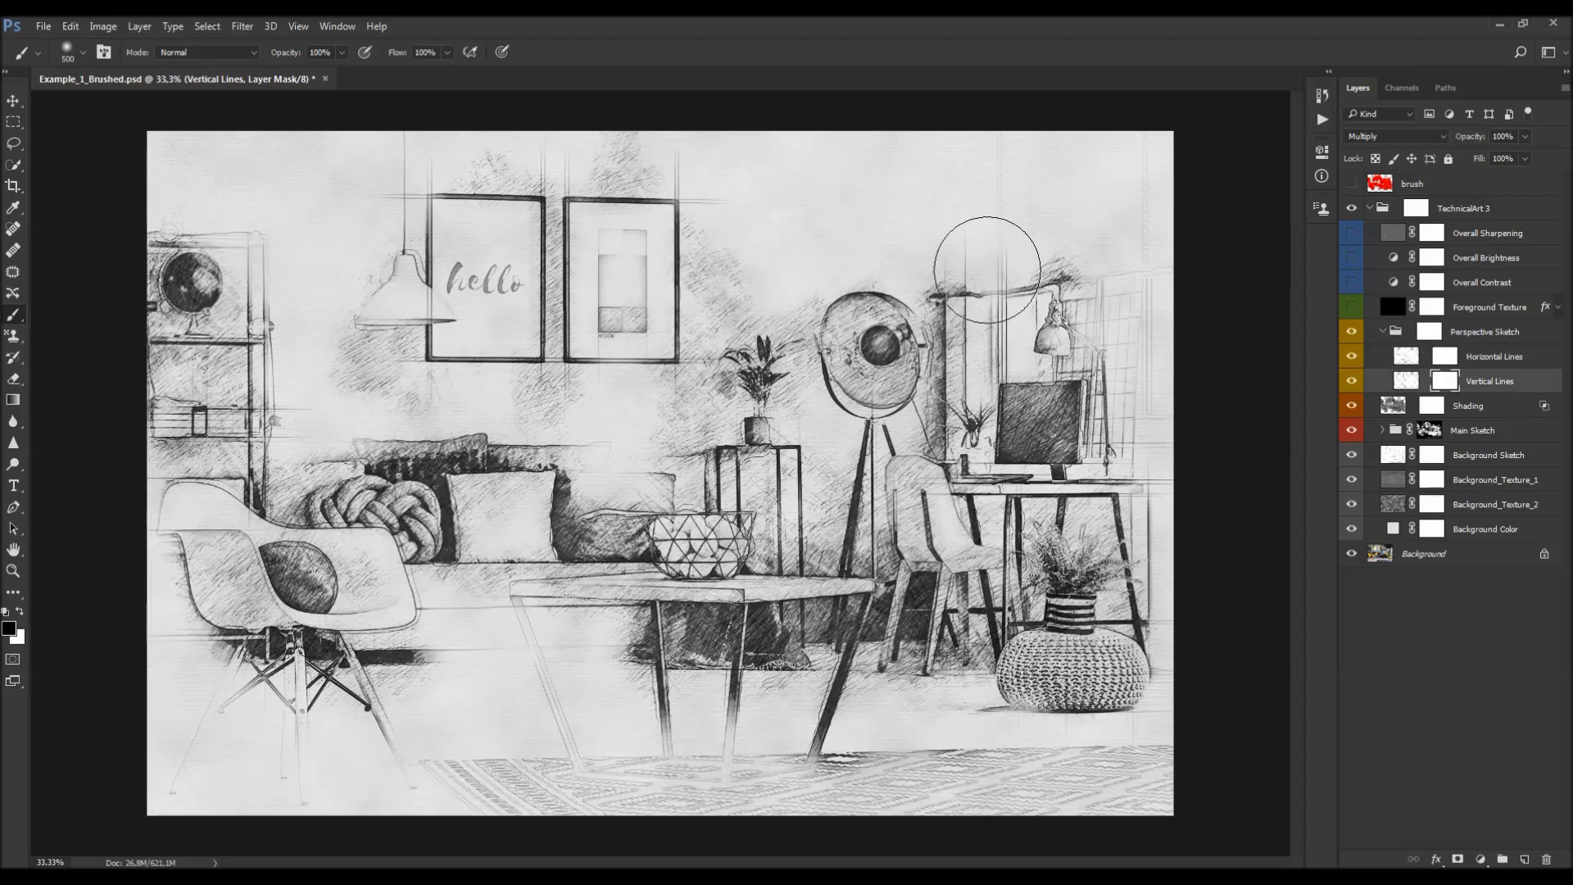
{"action": "key", "text": "v"}
{"action": "left_click", "coordinate": [1383, 331]}
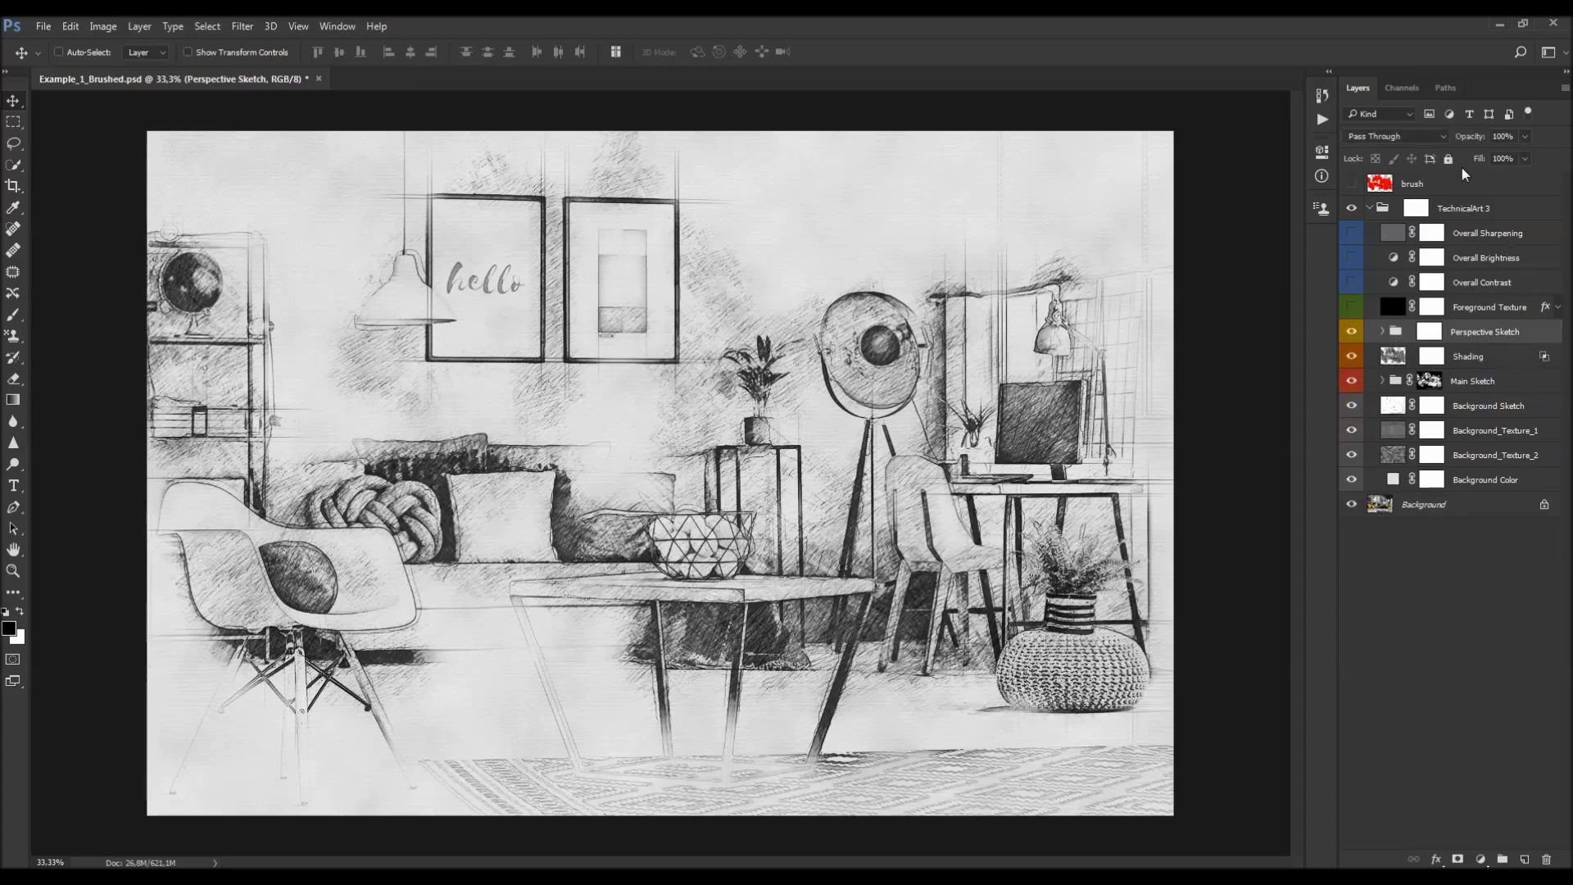
Step: Try a lower opacity on the Perspective Sketch group and restore it to 100%
{"action": "left_click_drag", "start_coordinate": [1460, 145], "coordinate": [1288, 156]}
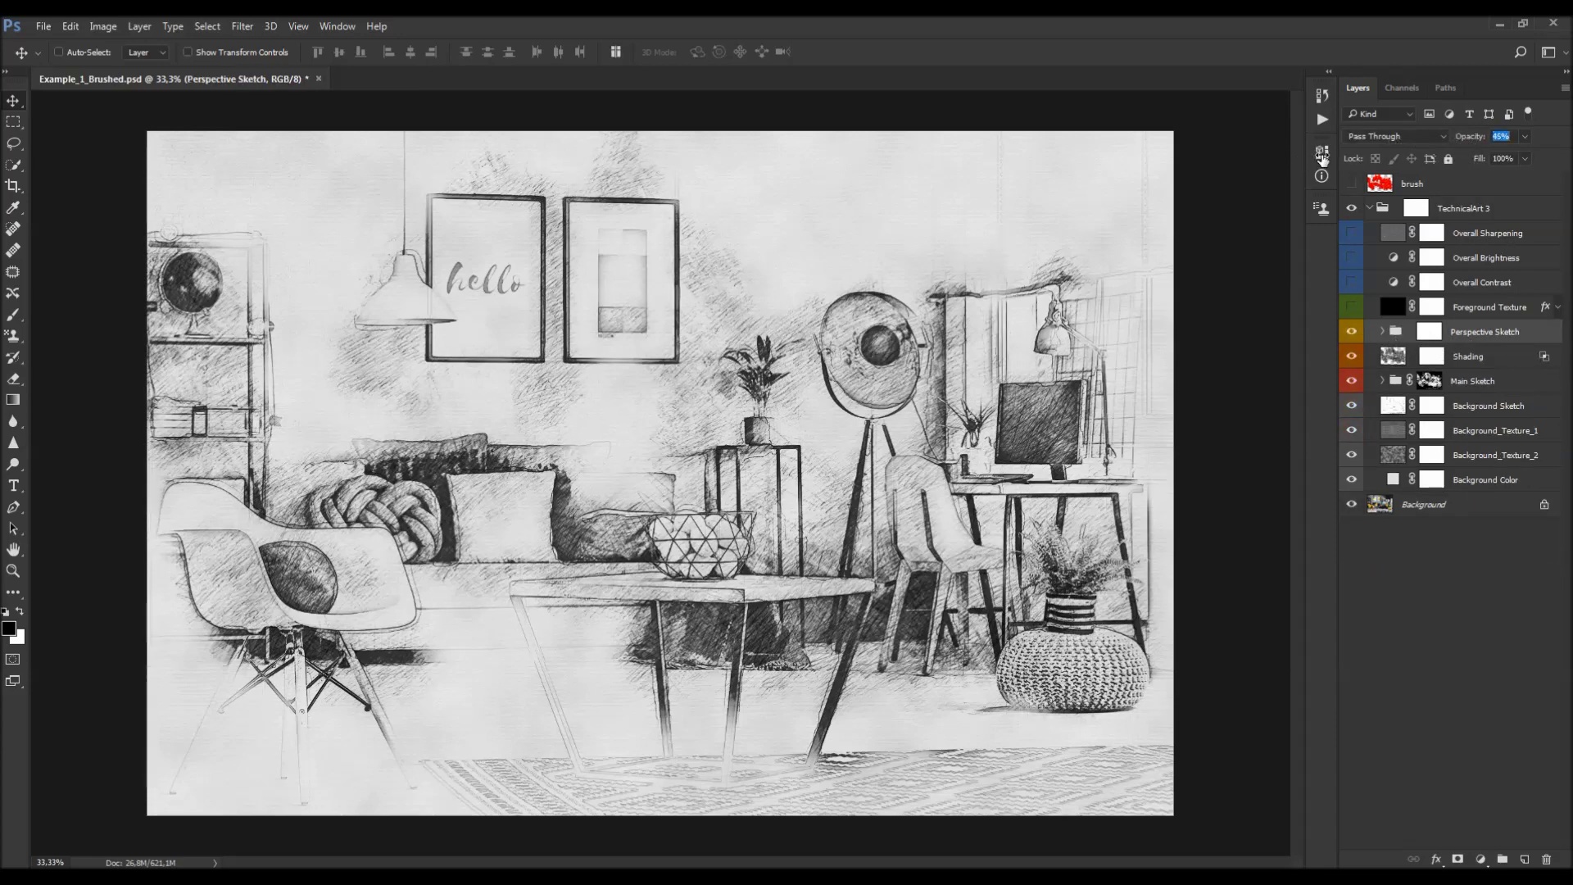
{"action": "type", "text": "100"}
{"action": "key", "text": "Return"}
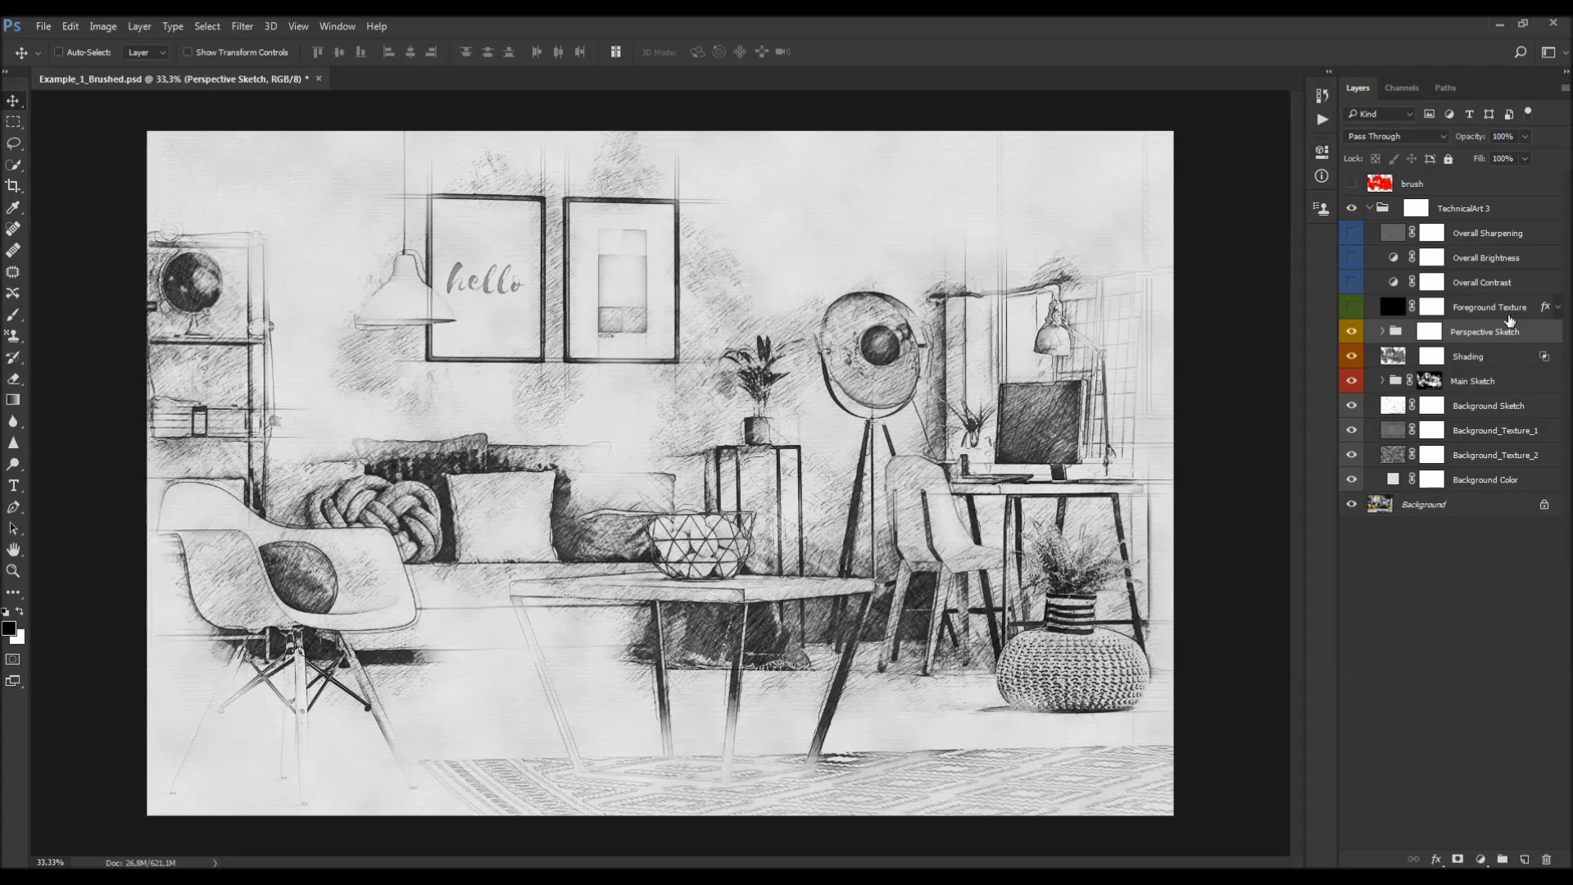
Step: Turn on the Foreground Texture layer and set its Pattern Overlay opacity to 50%
{"action": "left_click", "coordinate": [1484, 309]}
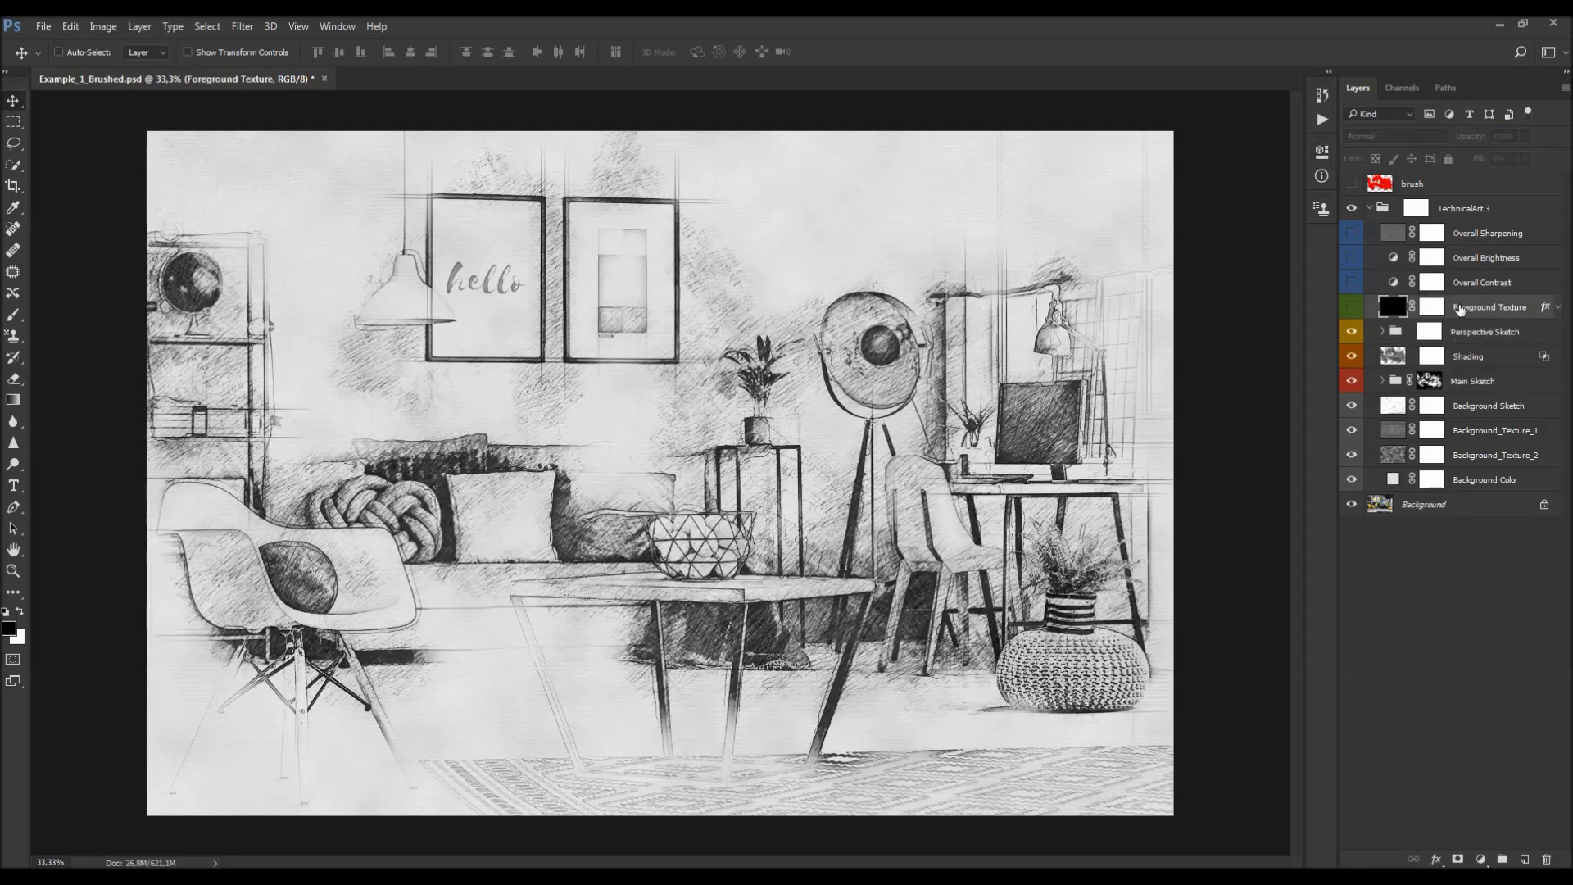
{"action": "left_click", "coordinate": [1351, 308]}
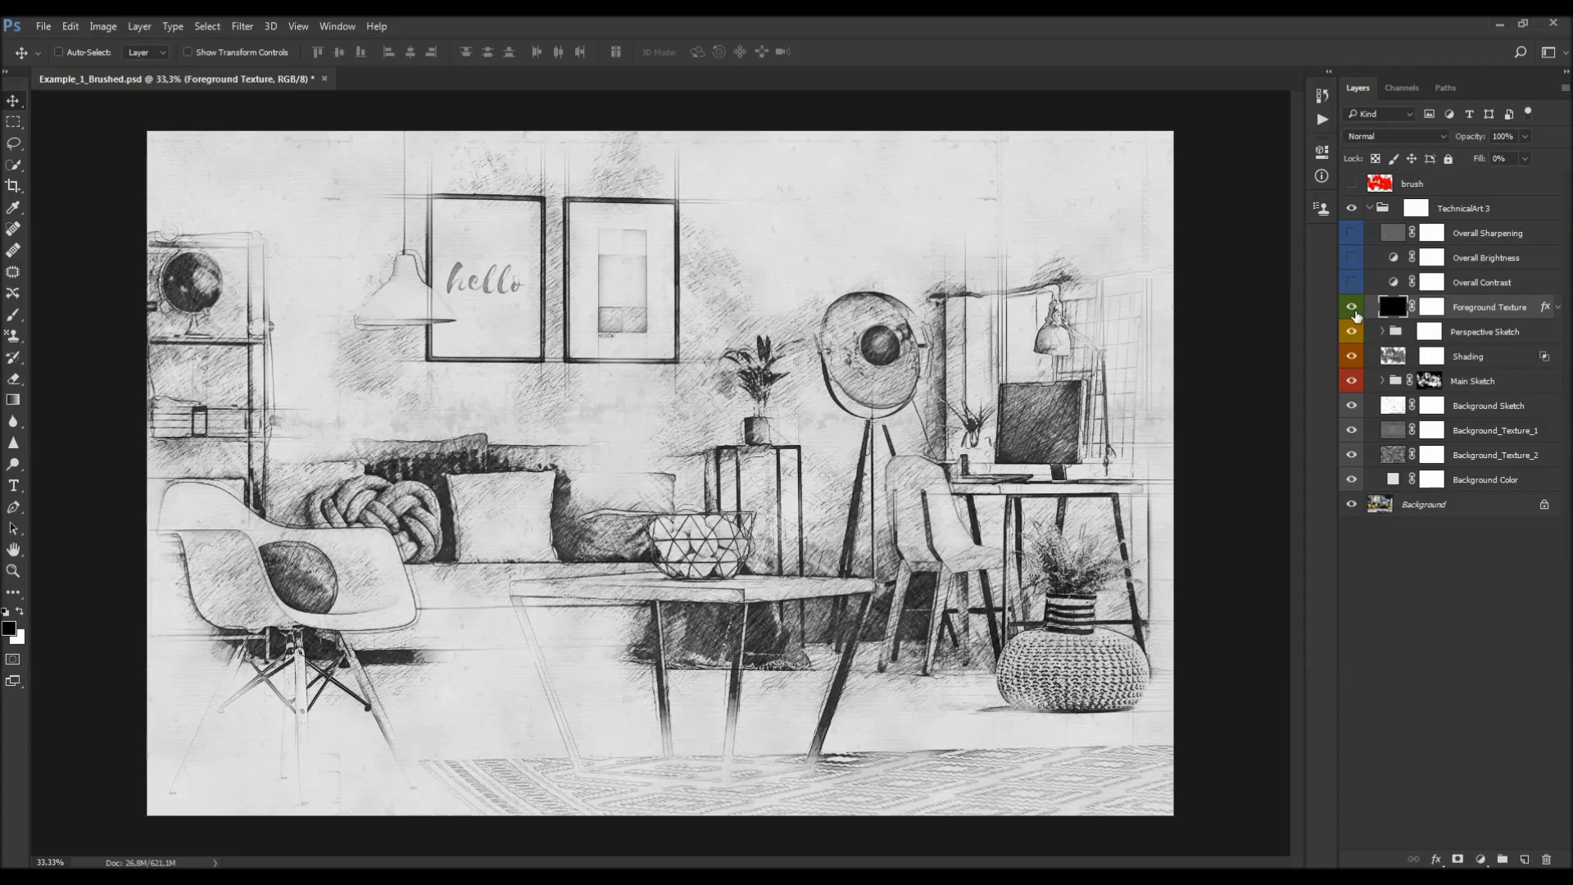
{"action": "left_click", "coordinate": [1557, 306]}
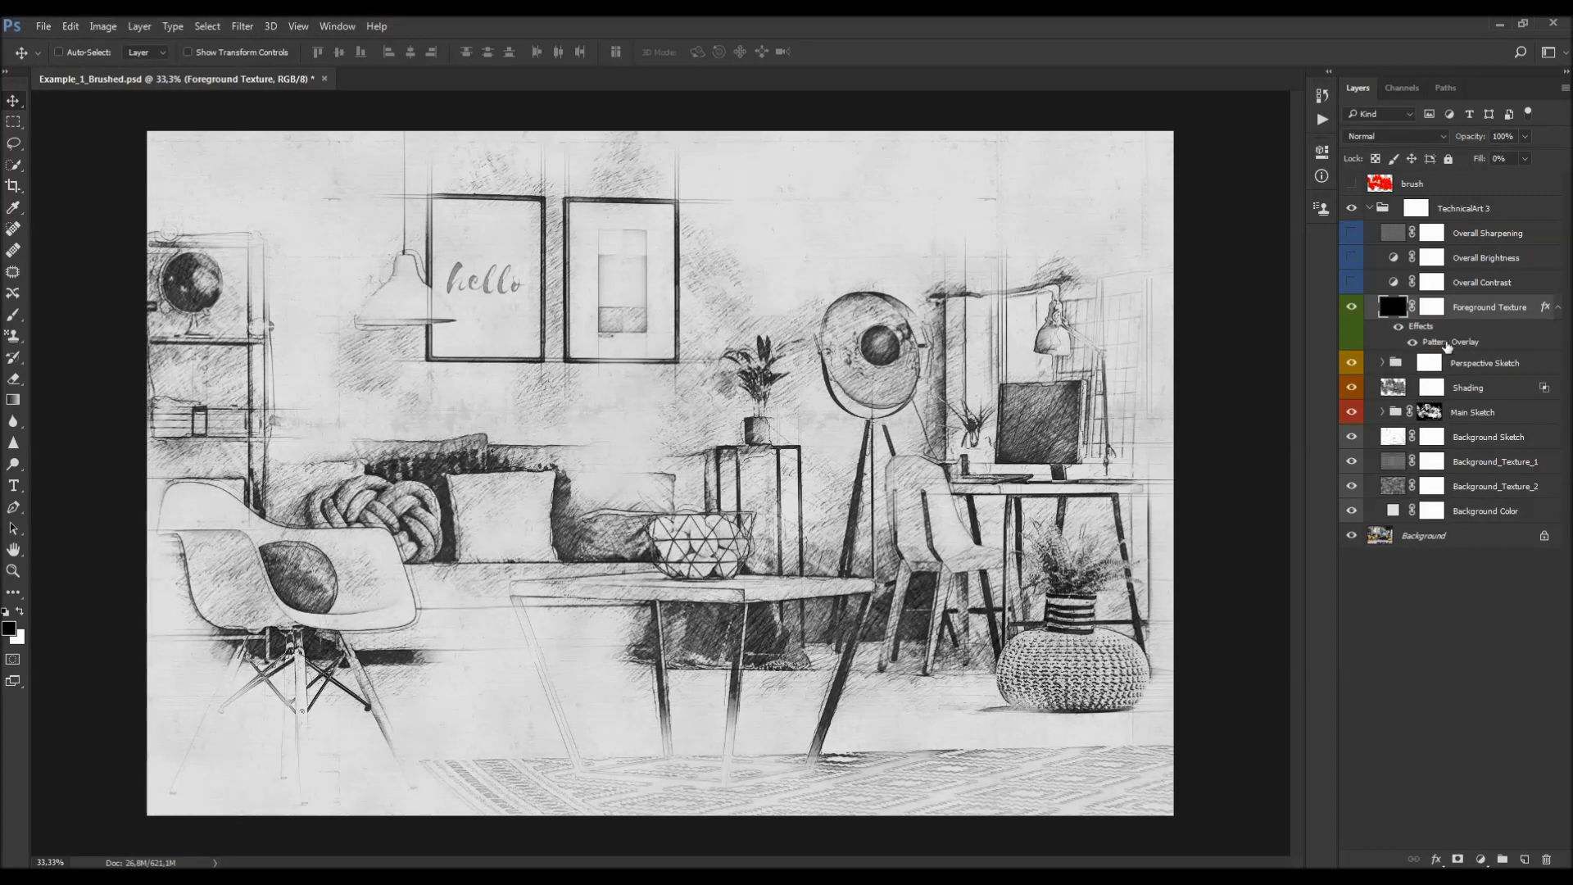
{"action": "double_click", "coordinate": [1447, 343]}
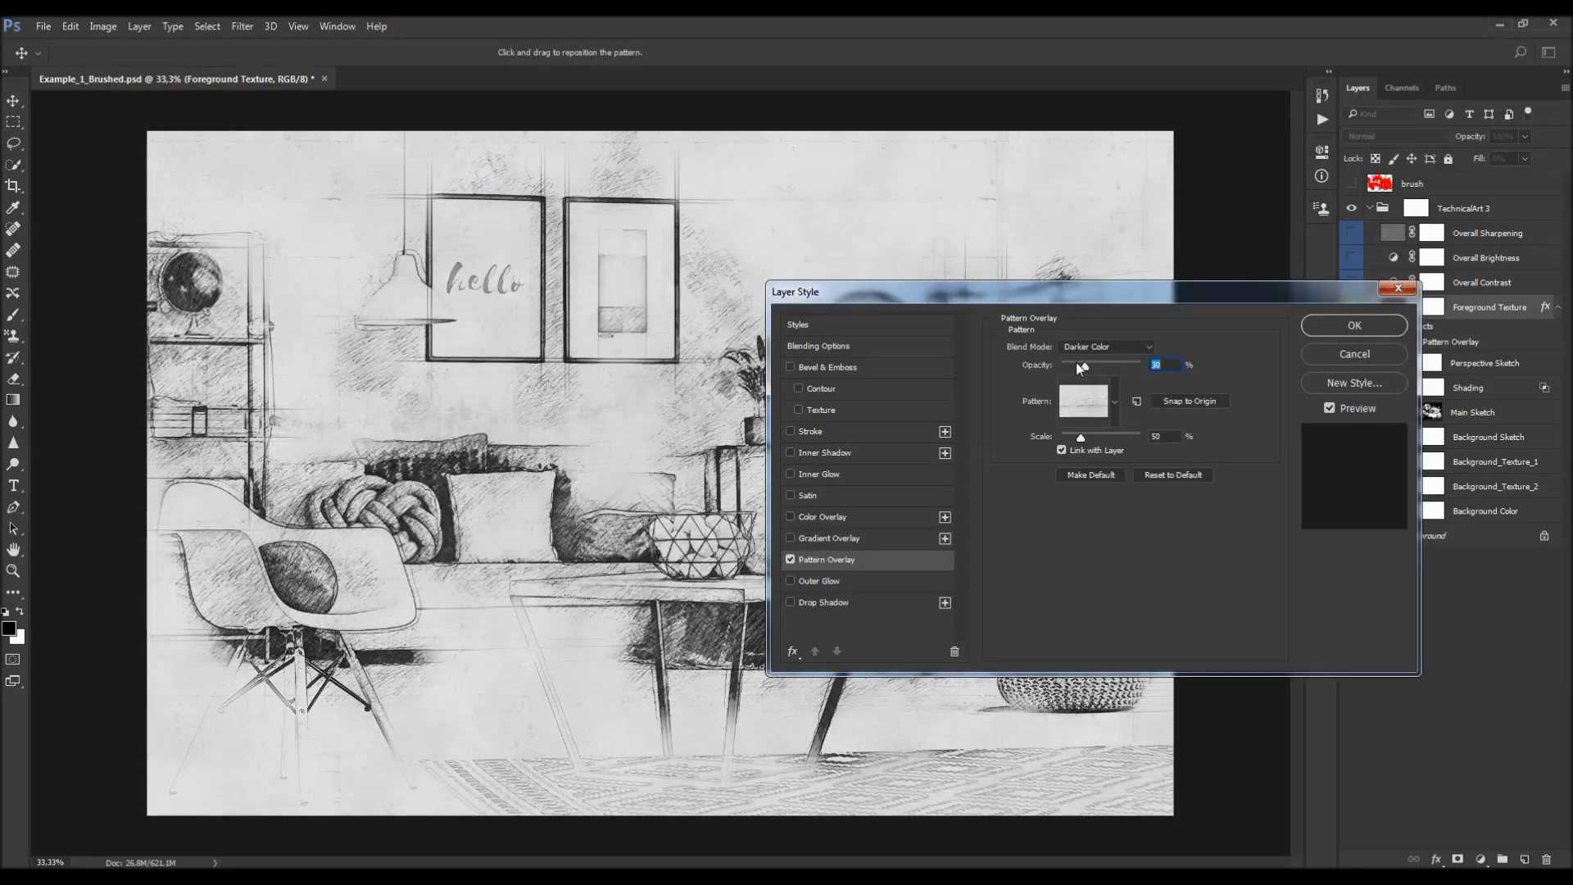
{"action": "mouse_move", "coordinate": [1073, 362]}
{"action": "left_mouse_down"}
{"action": "mouse_move", "coordinate": [1060, 363]}
{"action": "mouse_move", "coordinate": [1094, 369]}
{"action": "left_mouse_up"}
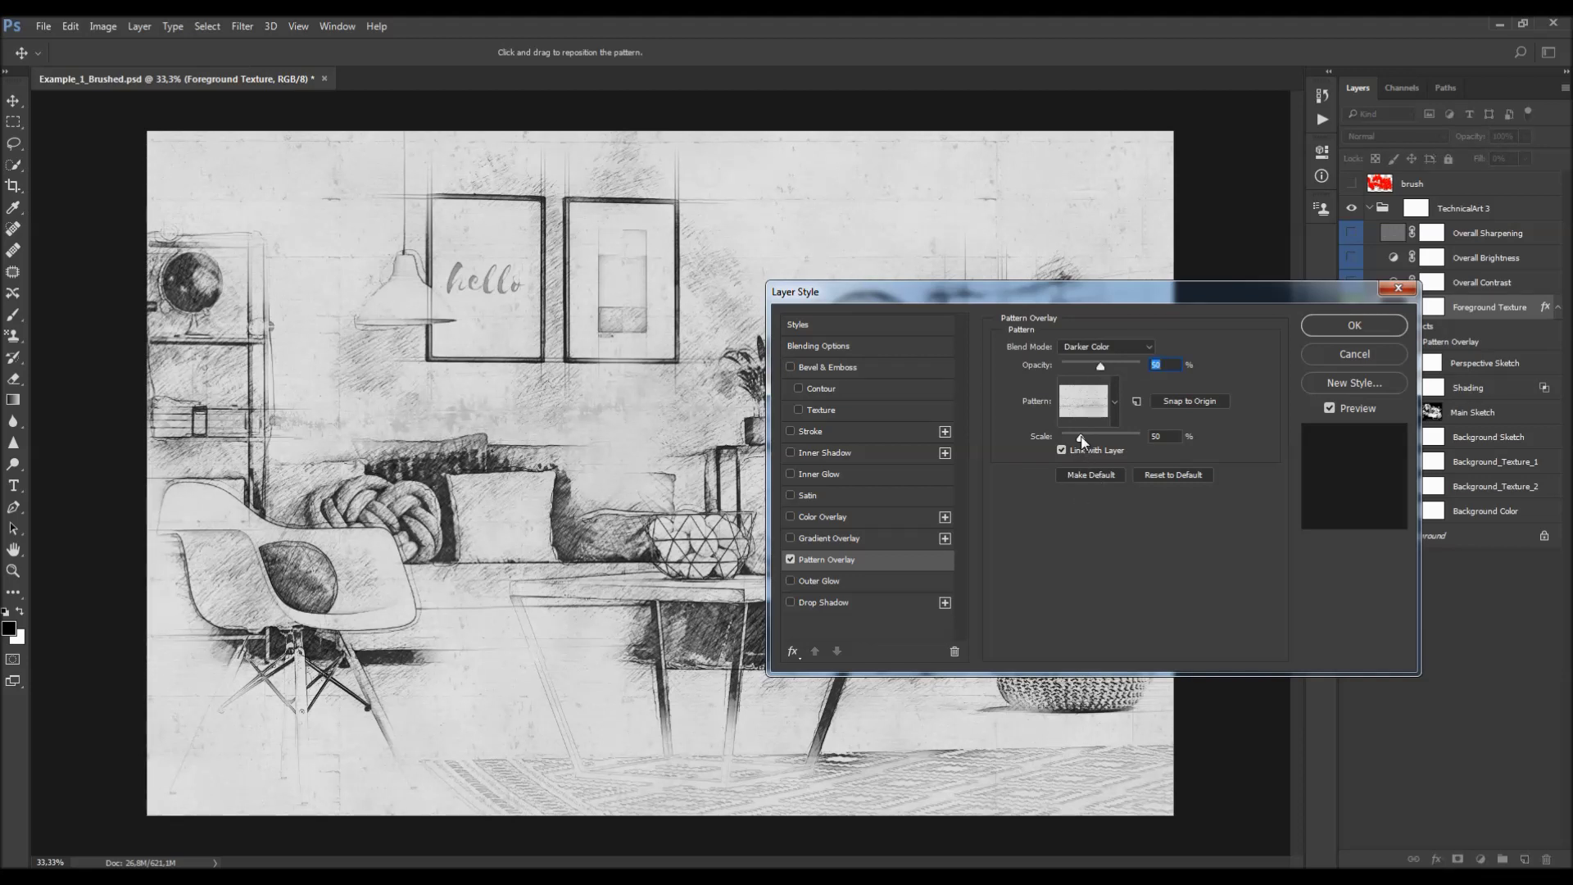
Step: Try a larger scale and a shifted position for the overlay pattern, return to 50% scale, snap it to origin, and apply the style
{"action": "mouse_move", "coordinate": [1082, 440]}
{"action": "left_mouse_down"}
{"action": "mouse_move", "coordinate": [1065, 440]}
{"action": "mouse_move", "coordinate": [1098, 440]}
{"action": "left_mouse_up"}
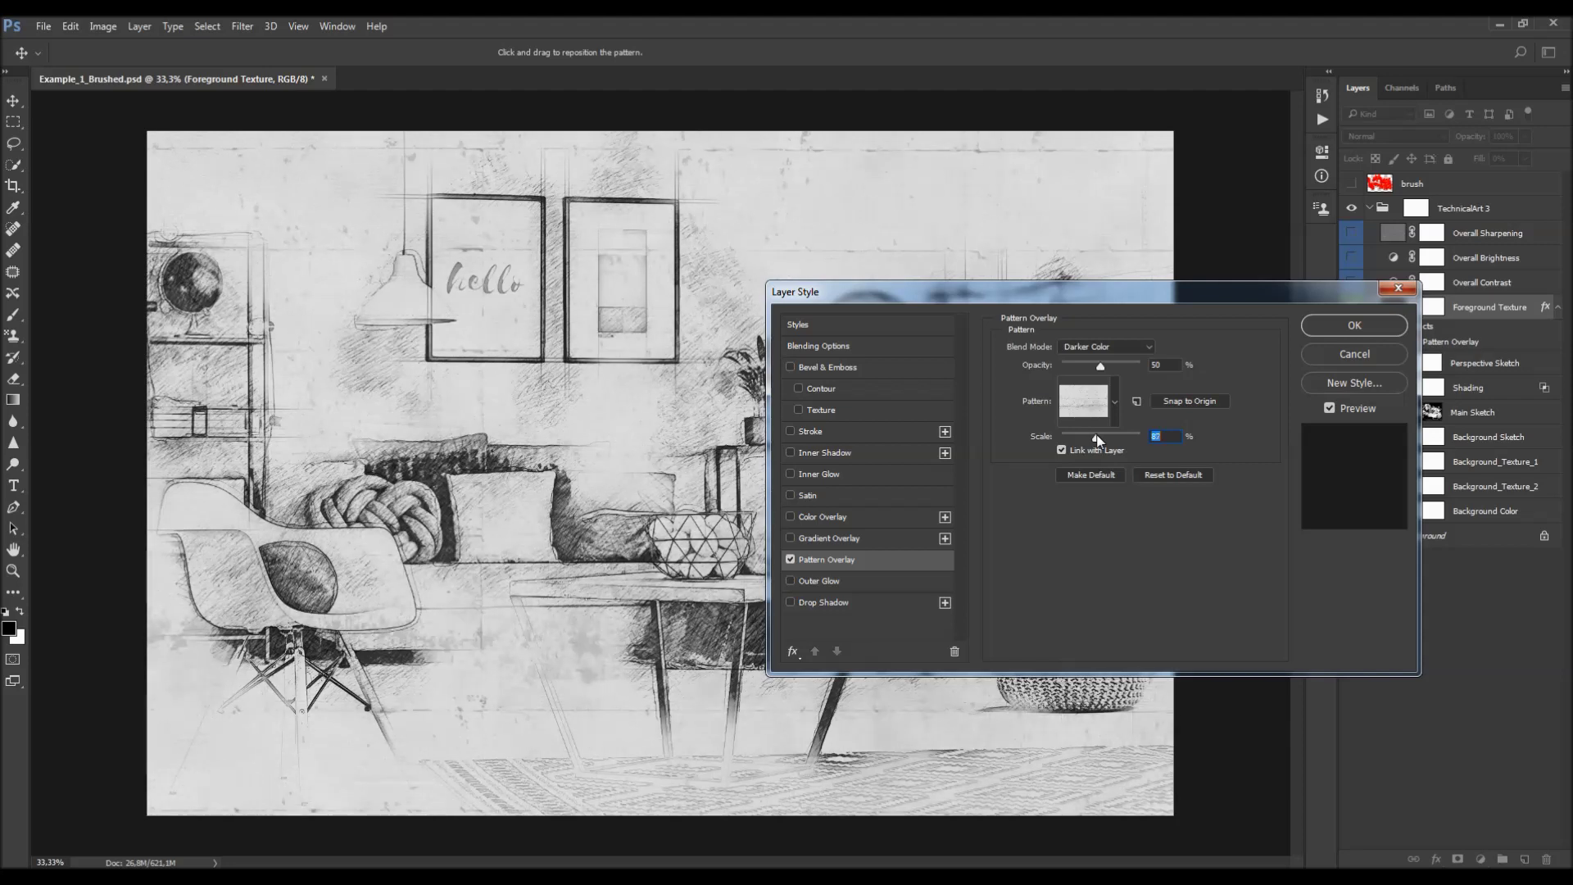
{"action": "type", "text": "50"}
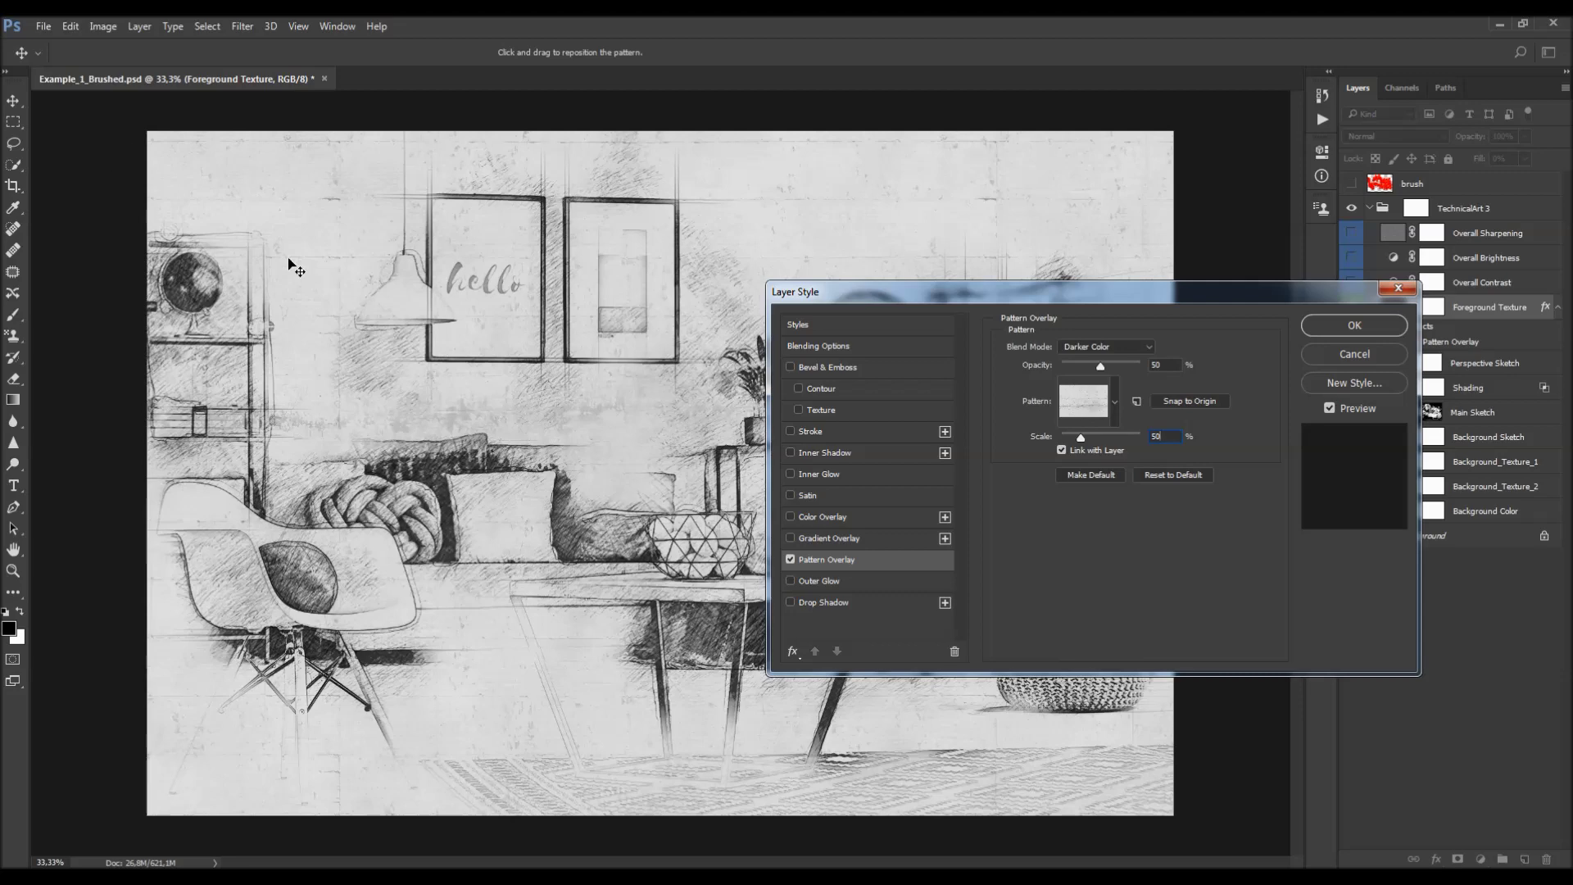
{"action": "left_click_drag", "start_coordinate": [688, 161], "coordinate": [475, 426]}
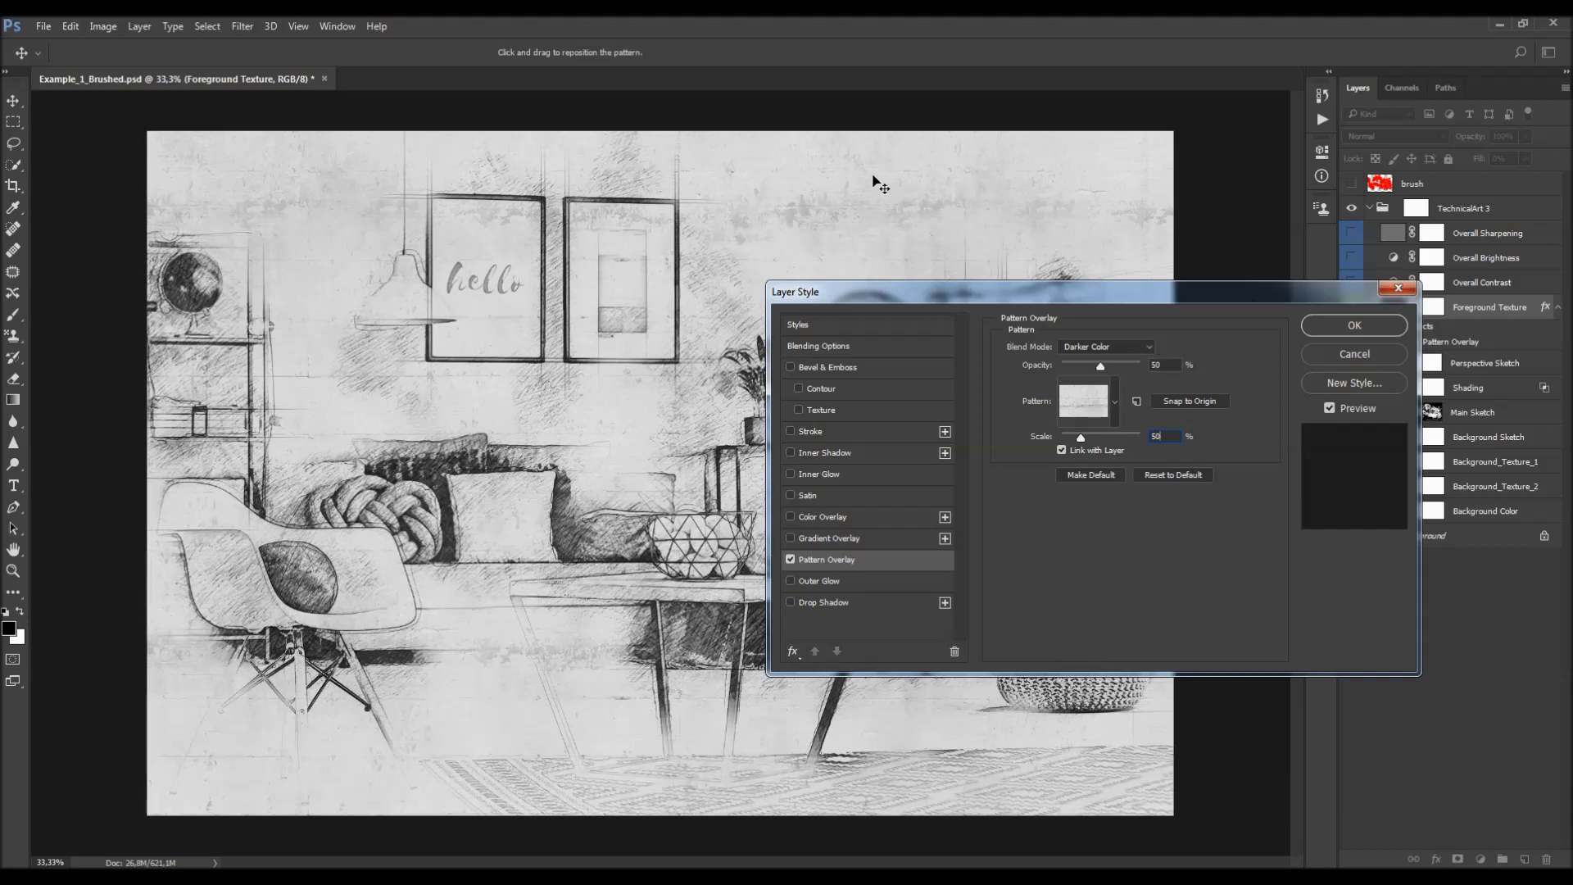
{"action": "left_click", "coordinate": [1189, 401]}
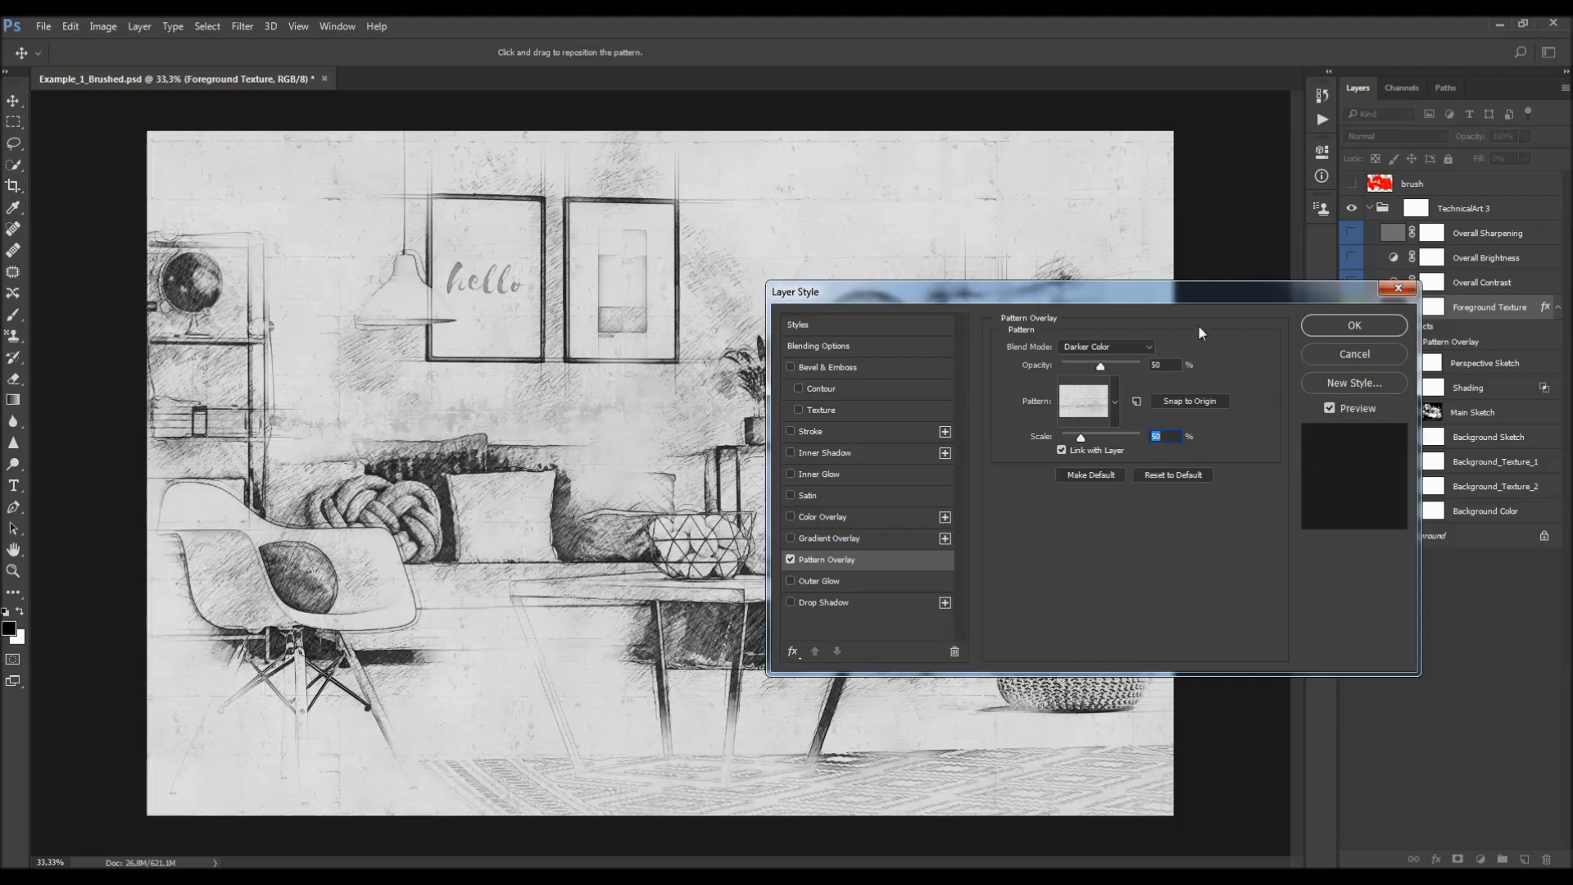
{"action": "left_click", "coordinate": [1351, 326]}
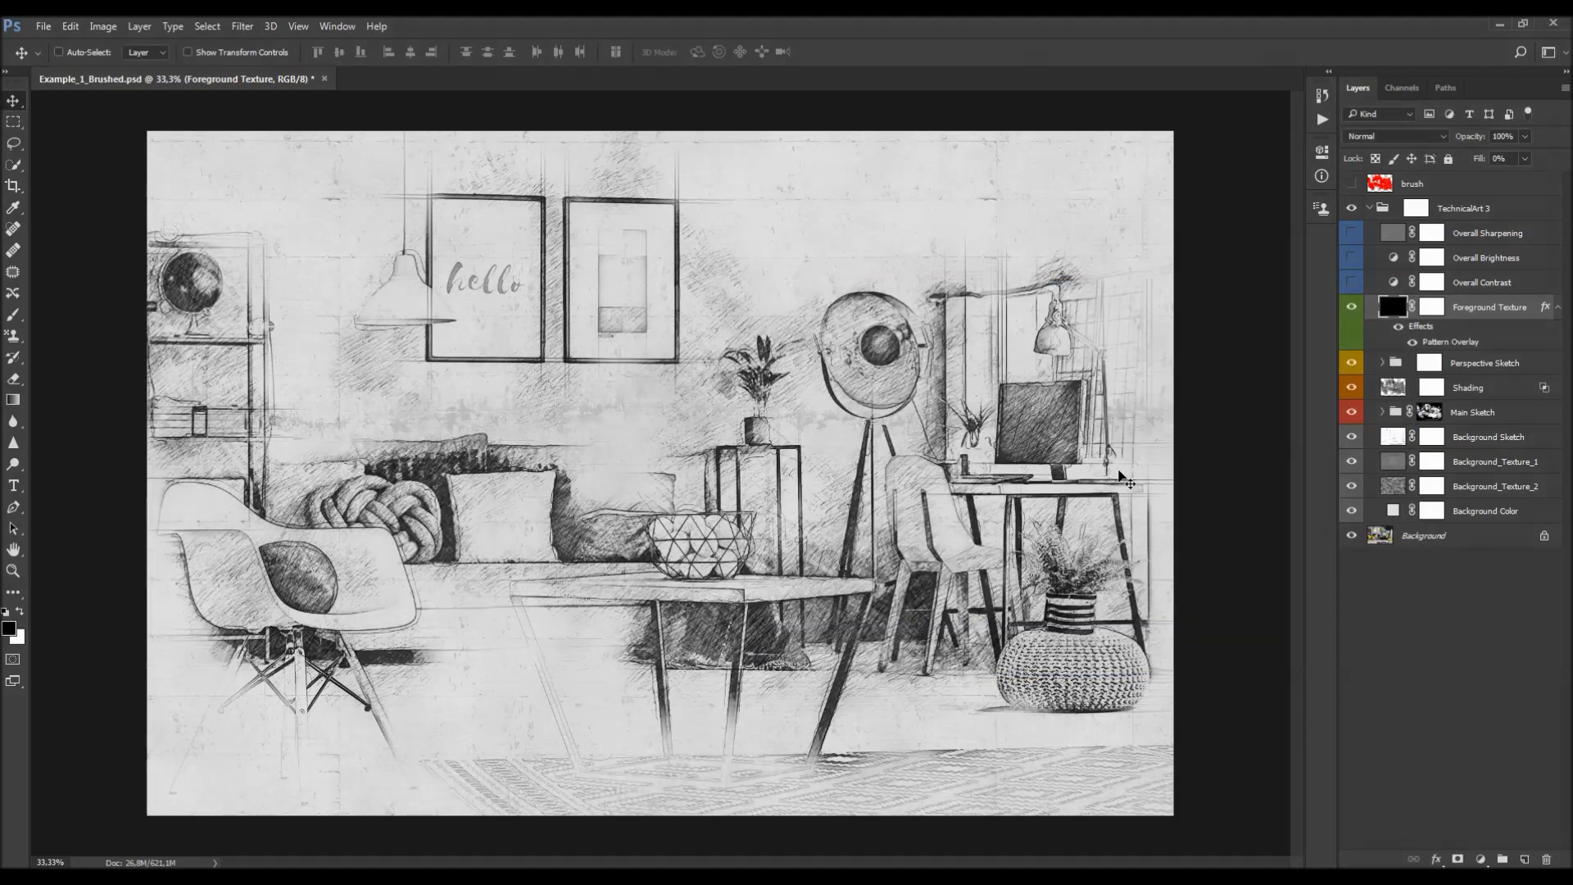
Step: Turn on the Overall Contrast, Overall Brightness and Overall Sharpening layers
{"action": "left_click", "coordinate": [1431, 282]}
{"action": "left_click_drag", "start_coordinate": [1351, 282], "coordinate": [1351, 236]}
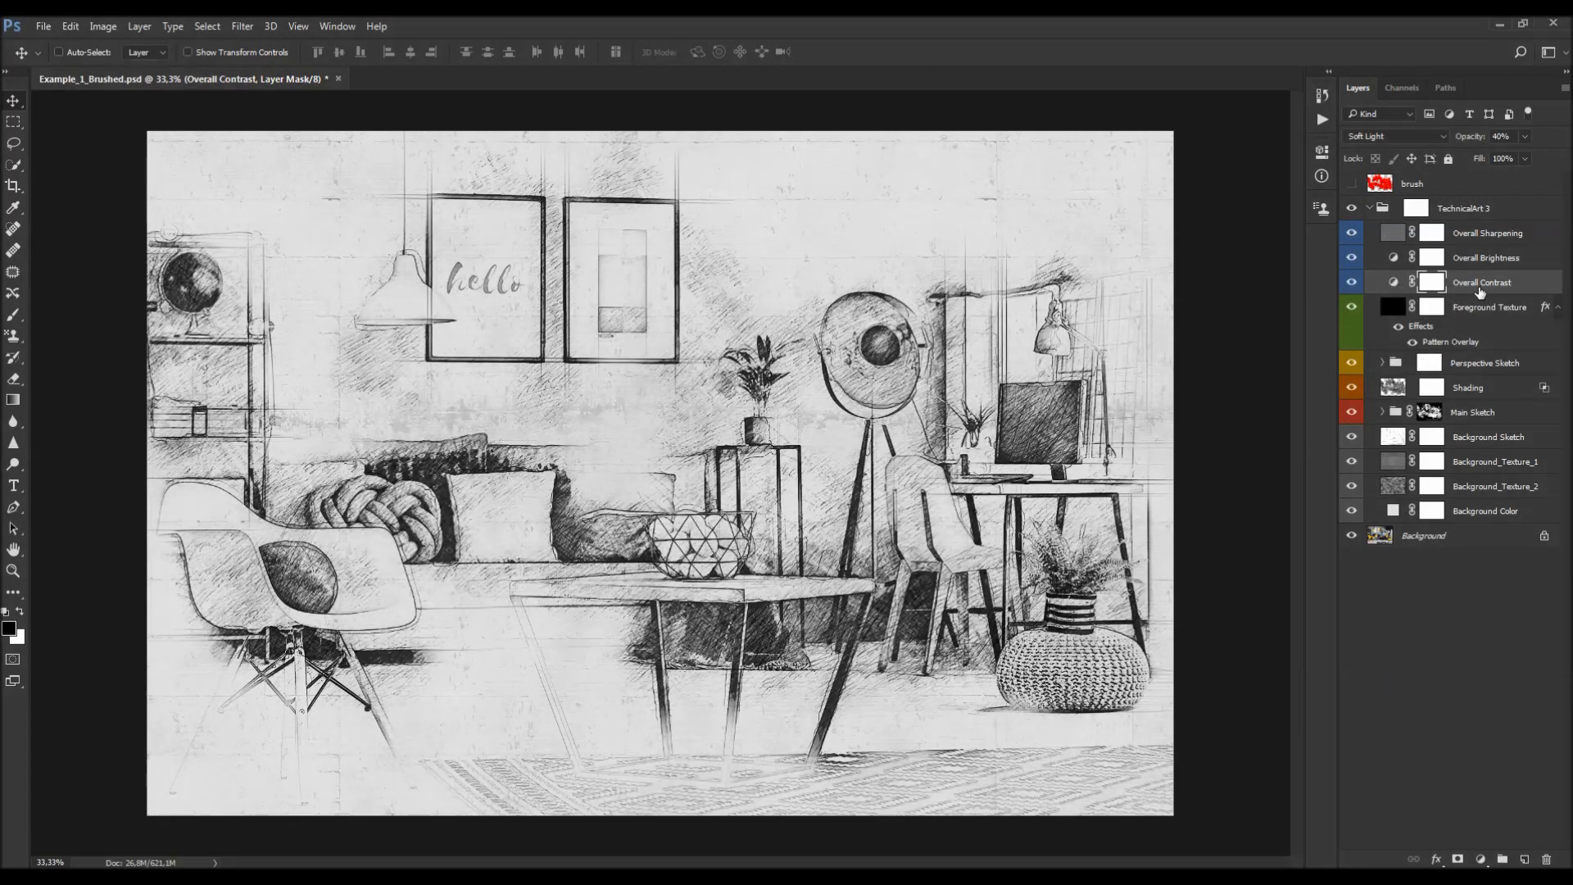
{"action": "left_click", "coordinate": [1393, 282]}
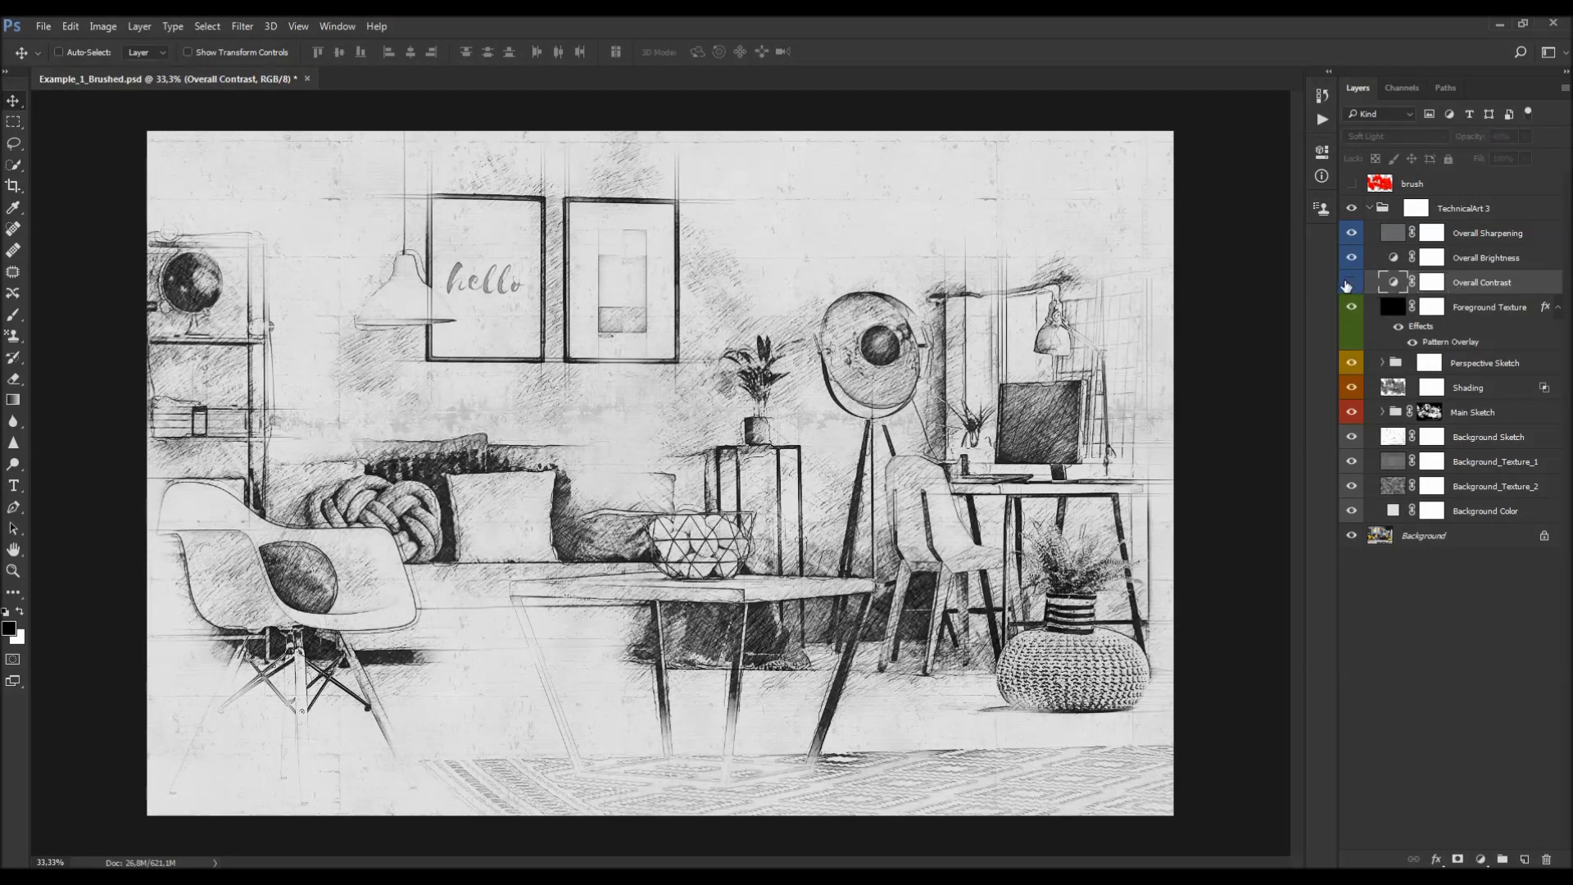
Step: Try Overall Contrast at 100% and 0% opacity, set it to 45%, and compare the layer hidden and shown
{"action": "left_click", "coordinate": [1501, 136]}
{"action": "type", "text": "100"}
{"action": "key", "text": "Return"}
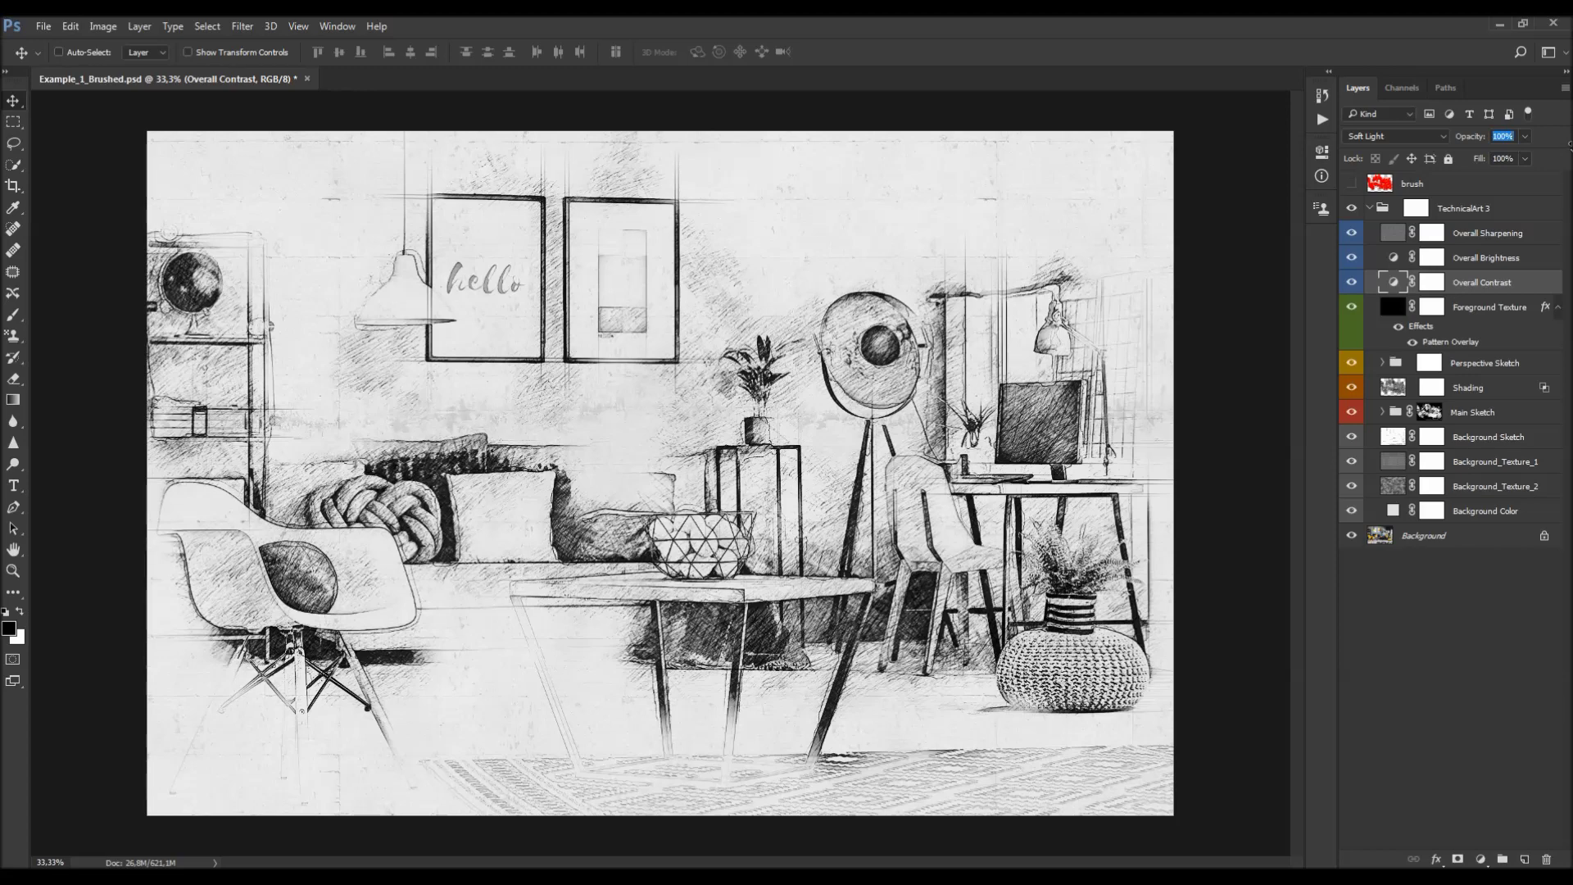
{"action": "type", "text": "0"}
{"action": "key", "text": "Return"}
{"action": "left_click_drag", "start_coordinate": [1271, 168], "coordinate": [1310, 173]}
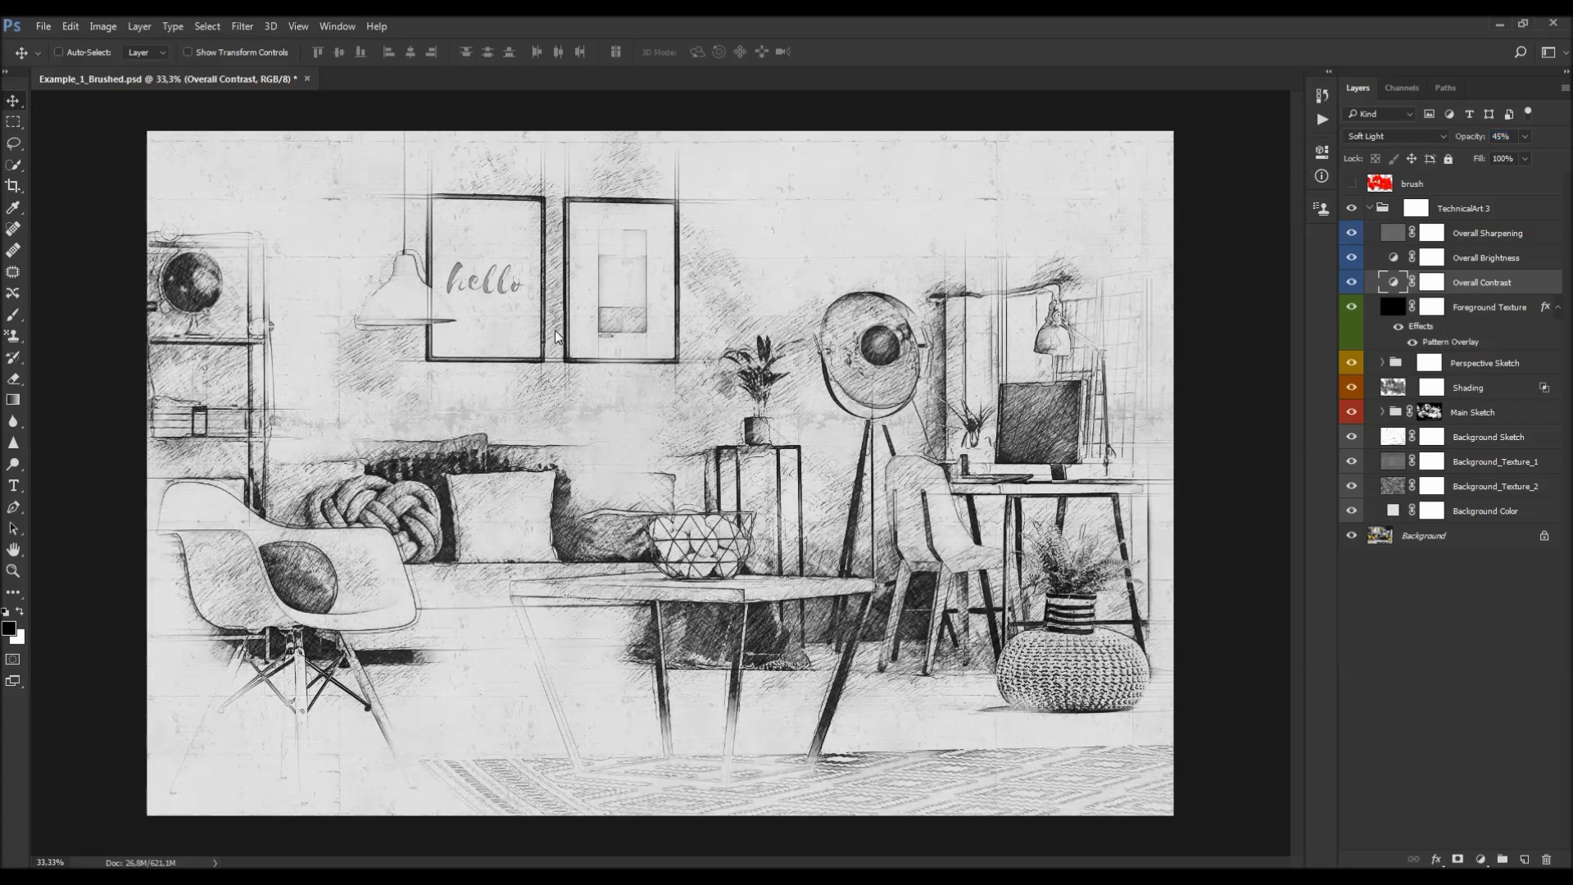
{"action": "left_click", "coordinate": [1352, 282]}
{"action": "left_click", "coordinate": [1352, 284]}
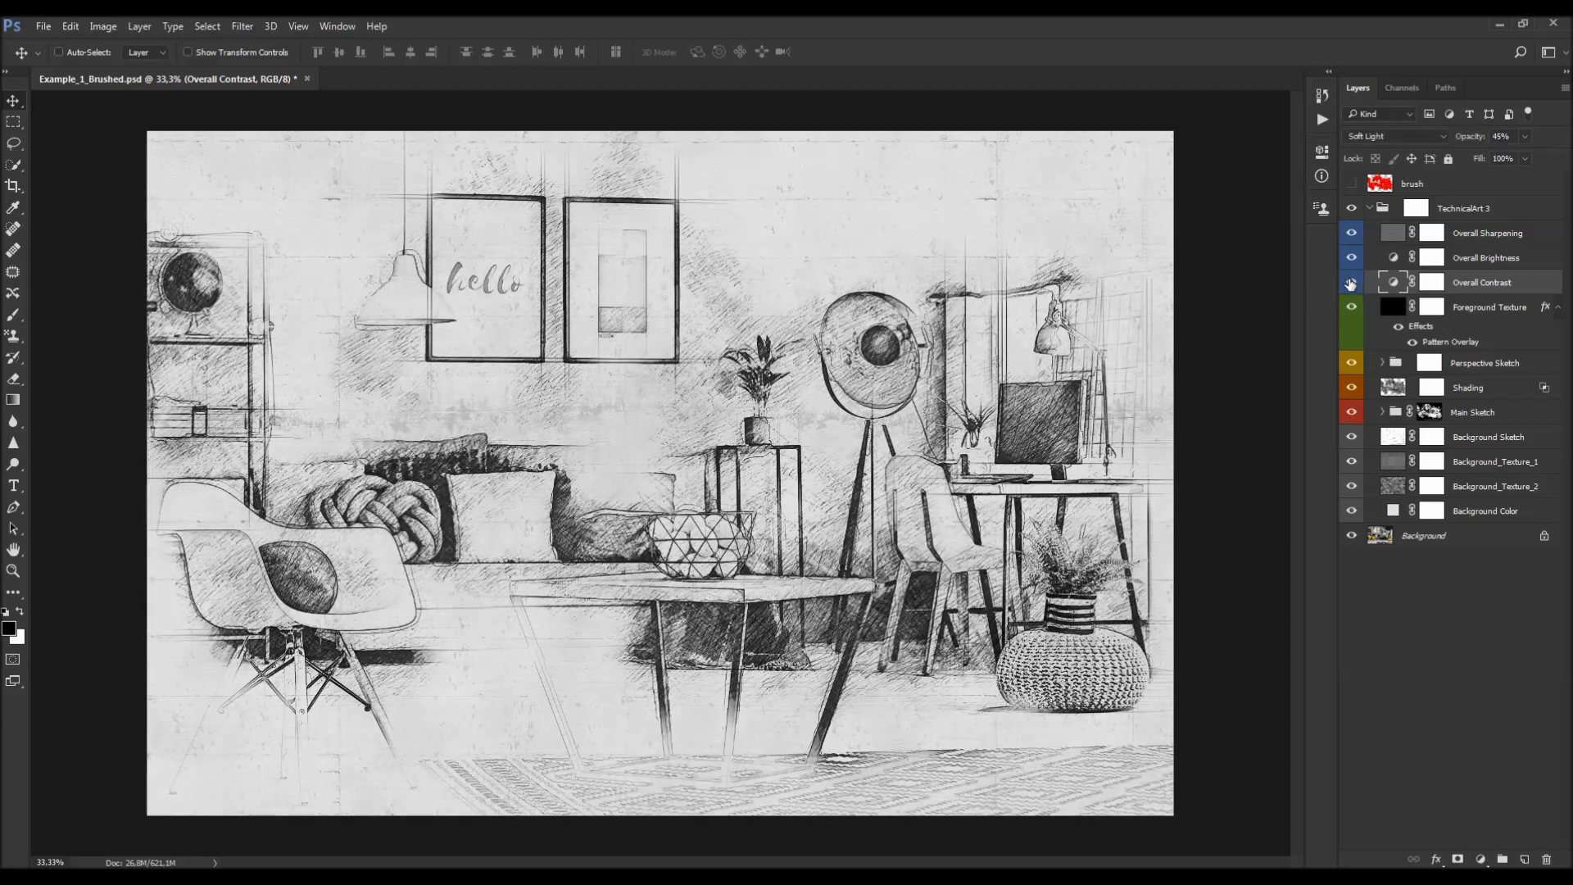
Step: Set the Overall Brightness levels to black input 3 and white input 250, and compare the layer hidden and shown
{"action": "left_click", "coordinate": [1479, 260]}
{"action": "double_click", "coordinate": [1393, 257]}
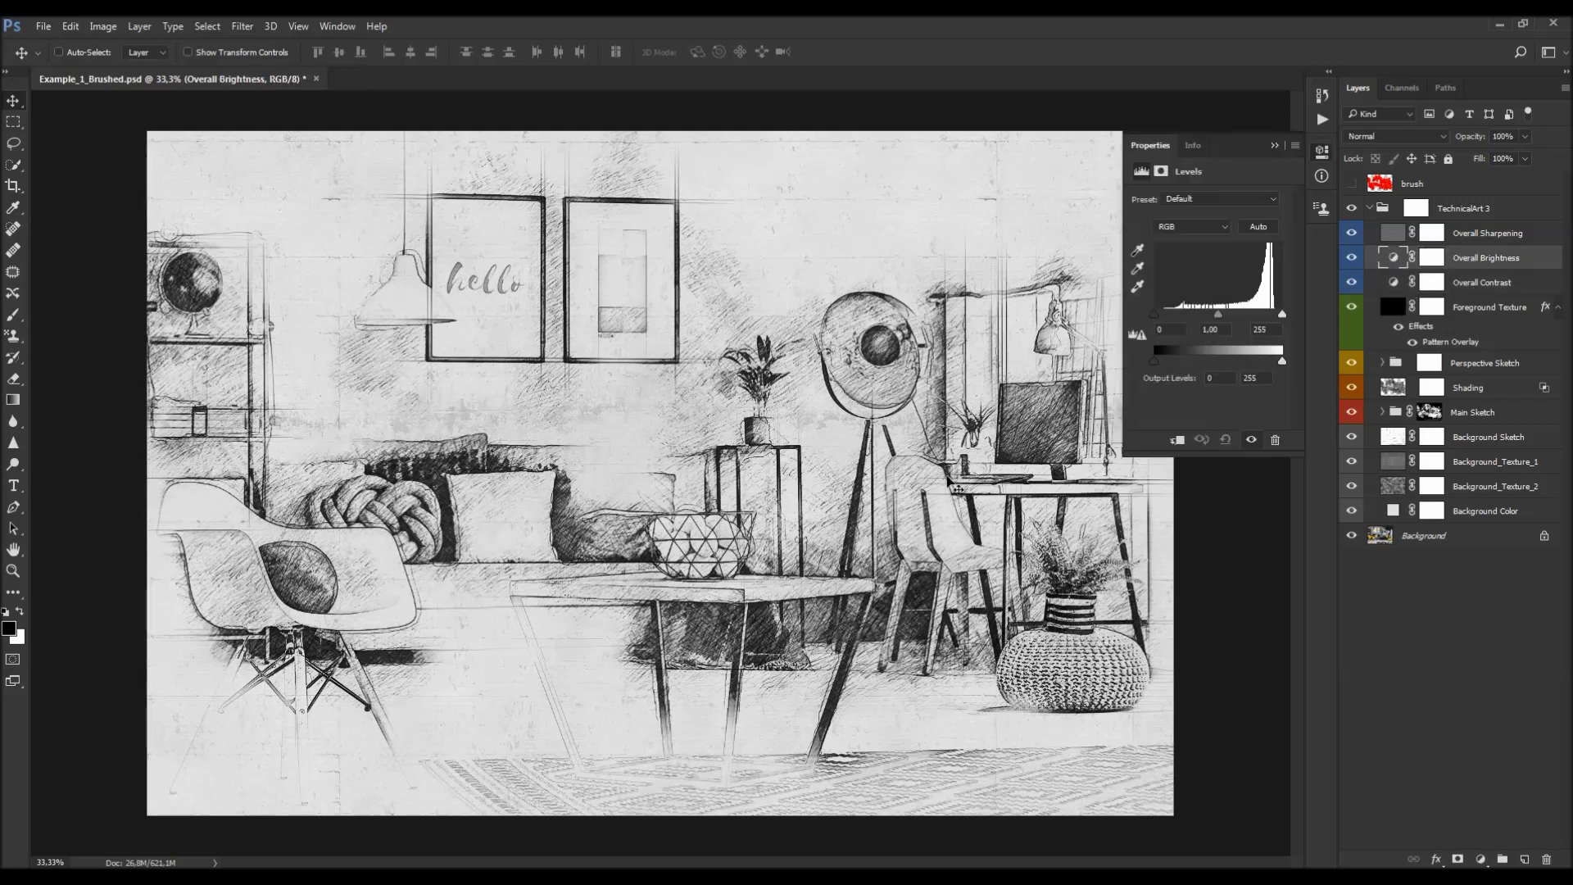
{"action": "left_click_drag", "start_coordinate": [1156, 314], "coordinate": [1145, 318]}
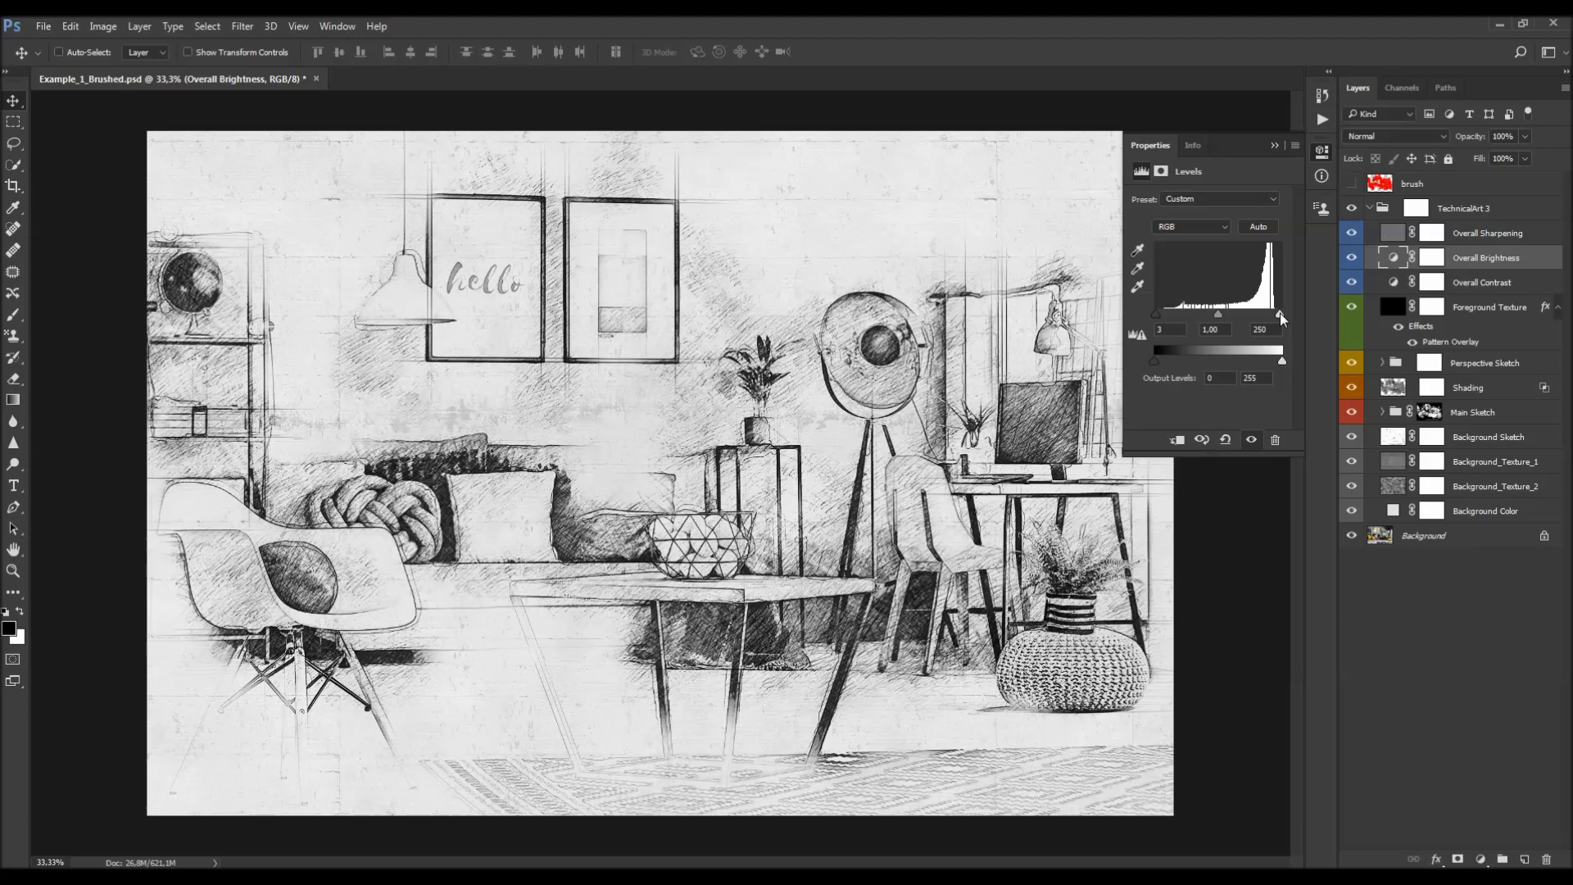
{"action": "left_click", "coordinate": [1352, 258]}
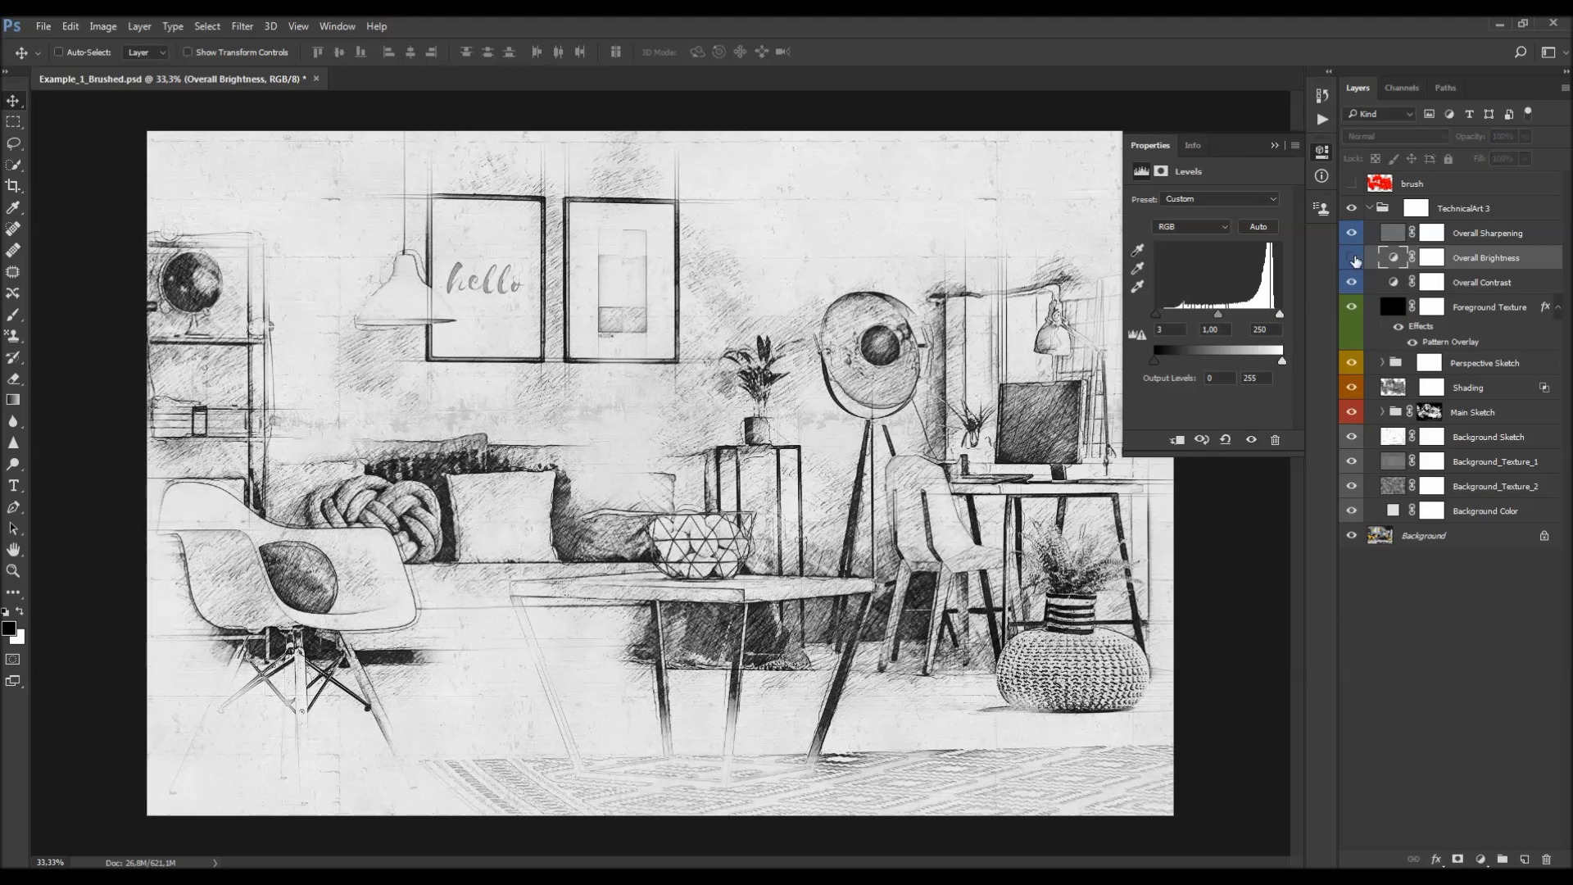
{"action": "left_click", "coordinate": [1351, 259]}
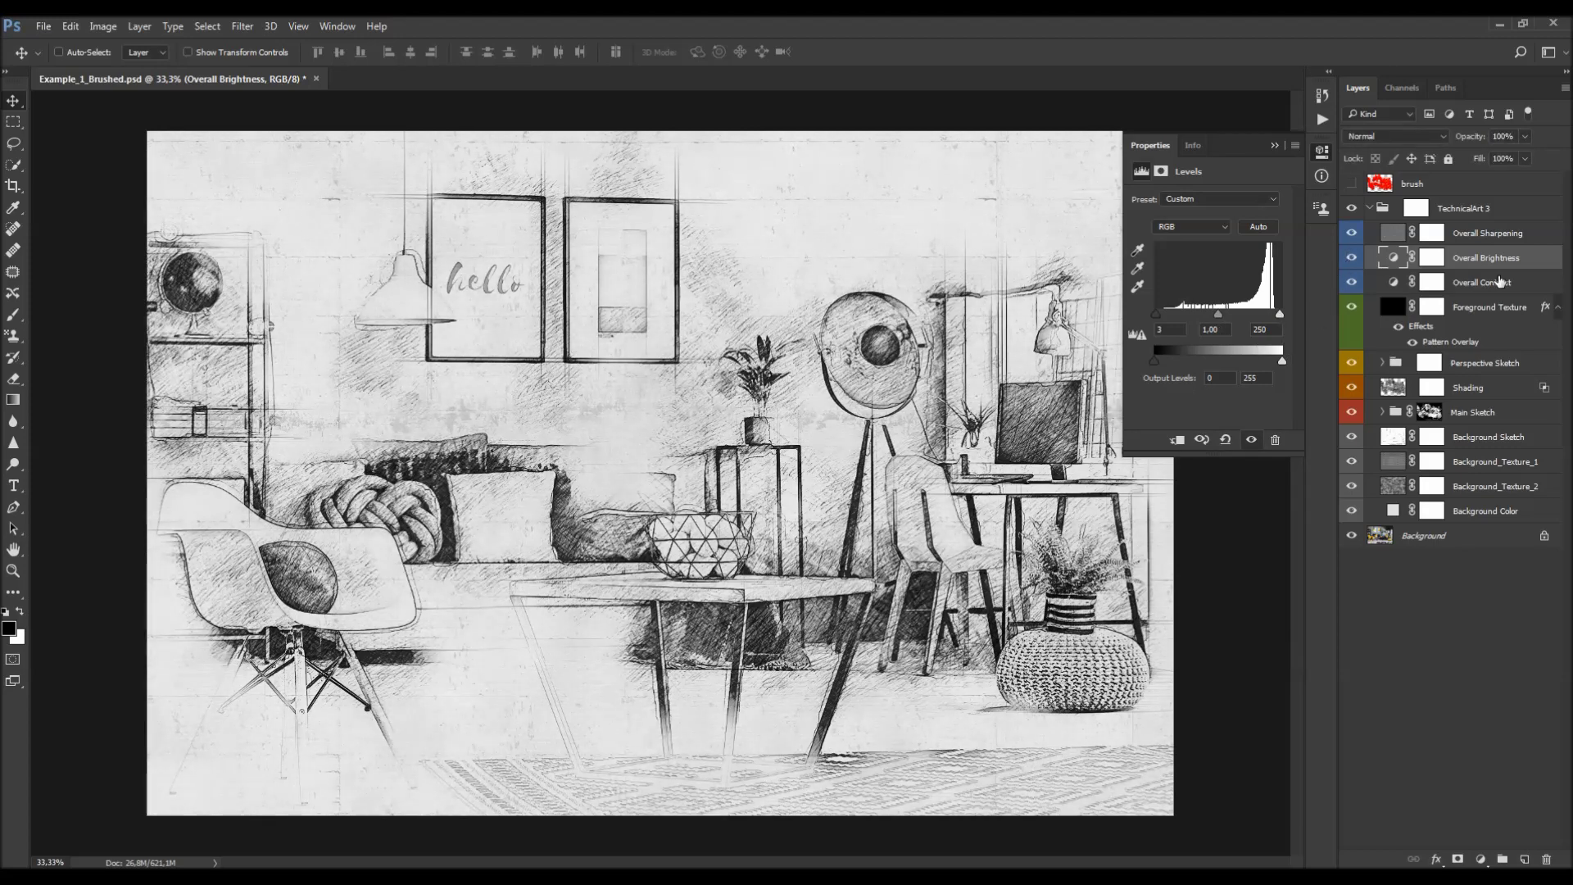
Step: Compare the sketch with the Overall Sharpening layer hidden and shown
{"action": "left_click", "coordinate": [1475, 236]}
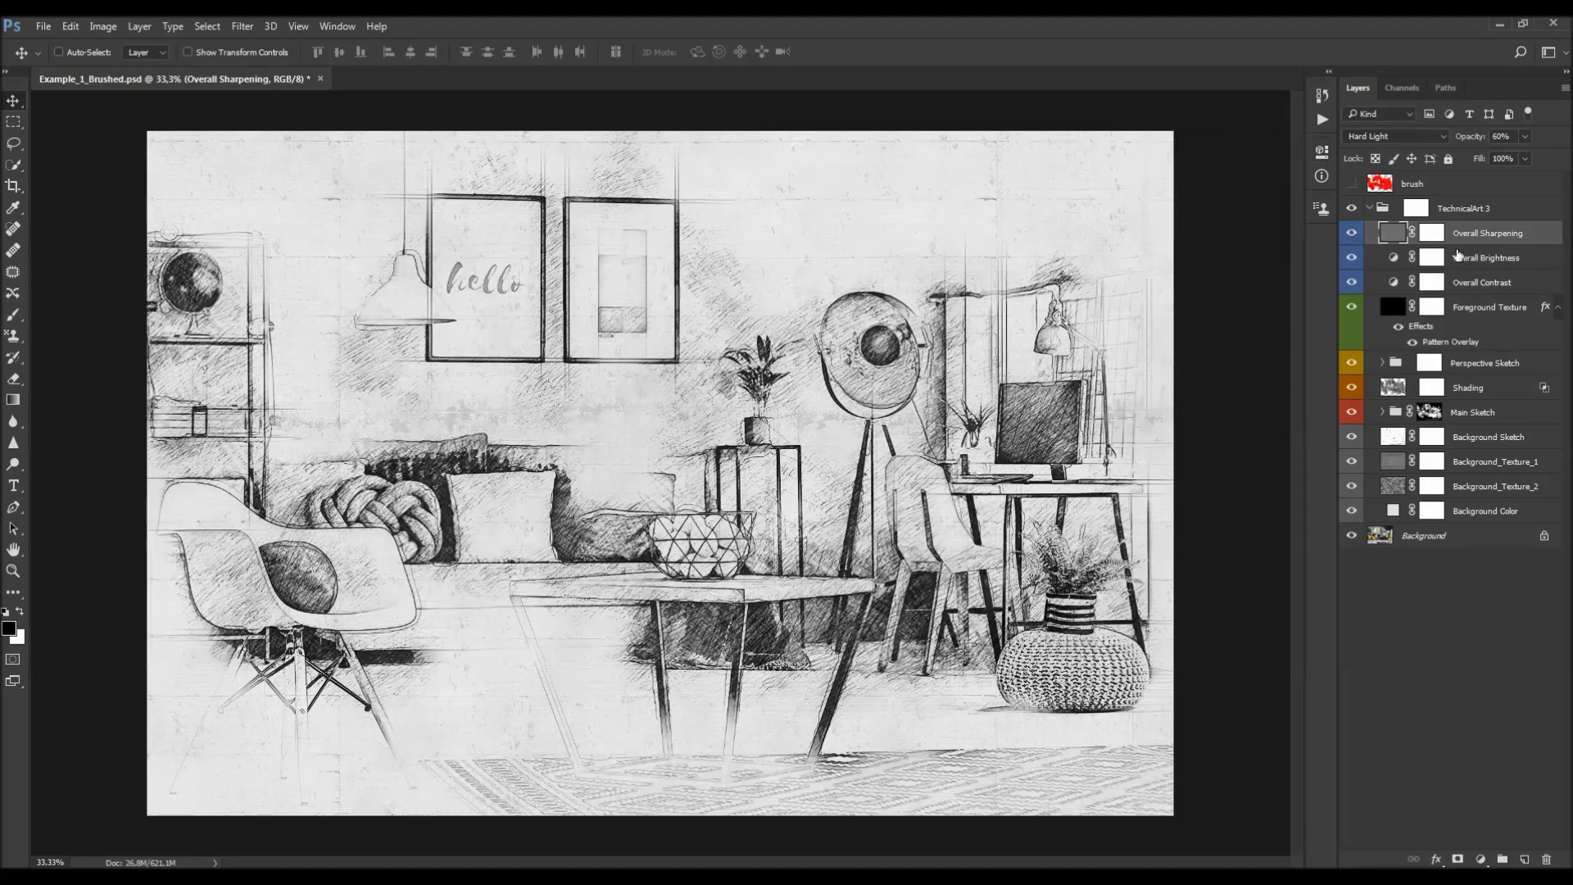
{"action": "left_click", "coordinate": [1352, 233]}
{"action": "left_click", "coordinate": [1352, 232]}
{"action": "left_click", "coordinate": [1351, 232]}
{"action": "left_click", "coordinate": [1352, 232]}
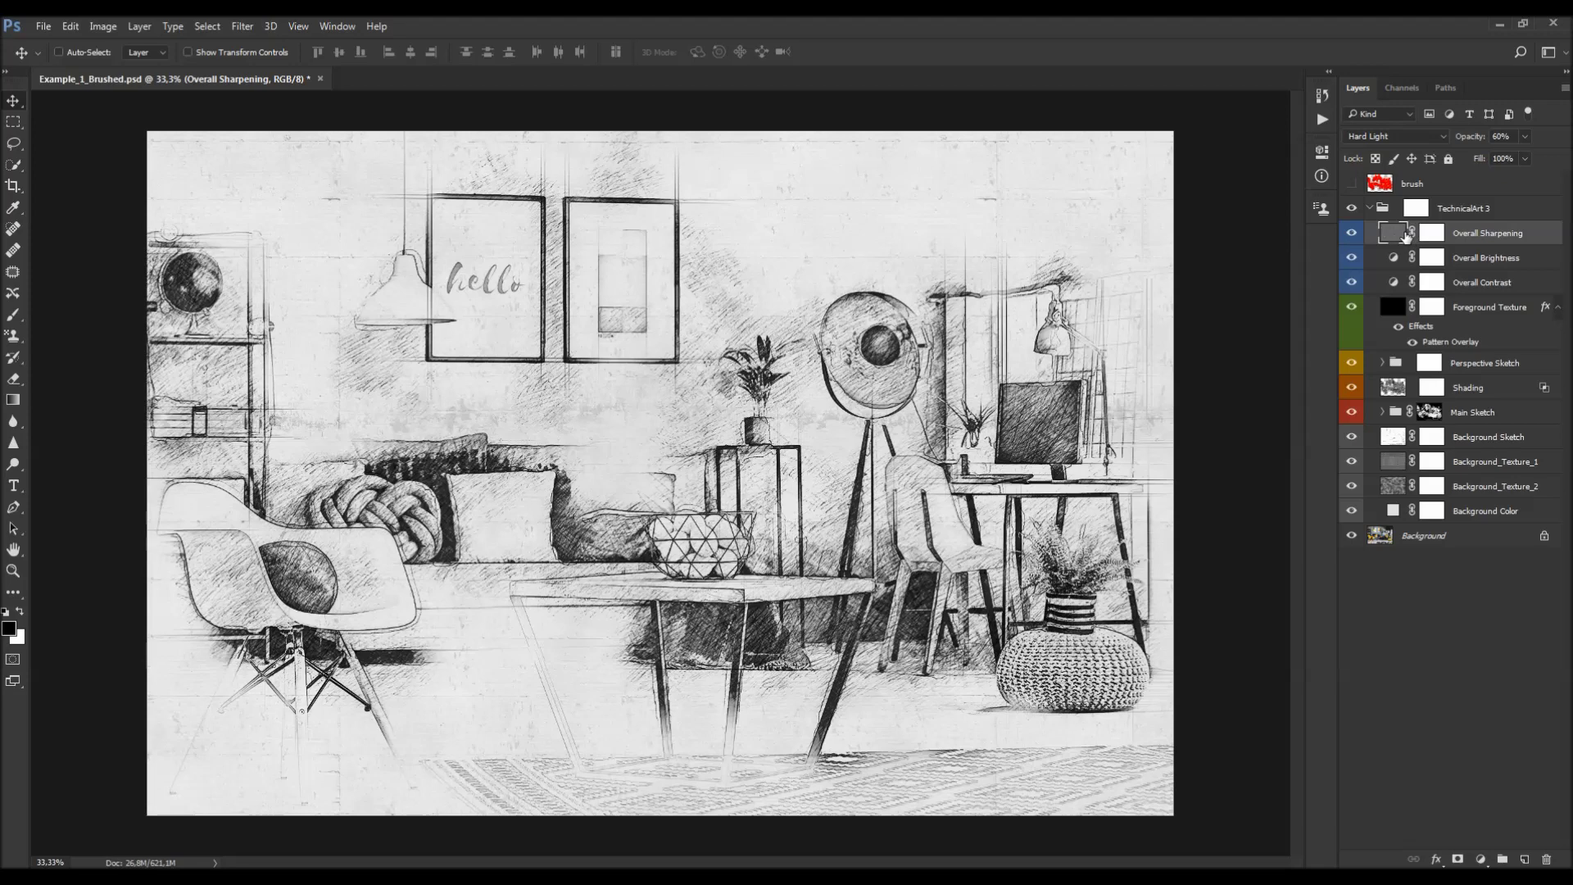
Step: Delete the Overall Sharpening layer and stamp all visible layers into a new layer above Overall Brightness
{"action": "key", "text": "Delete"}
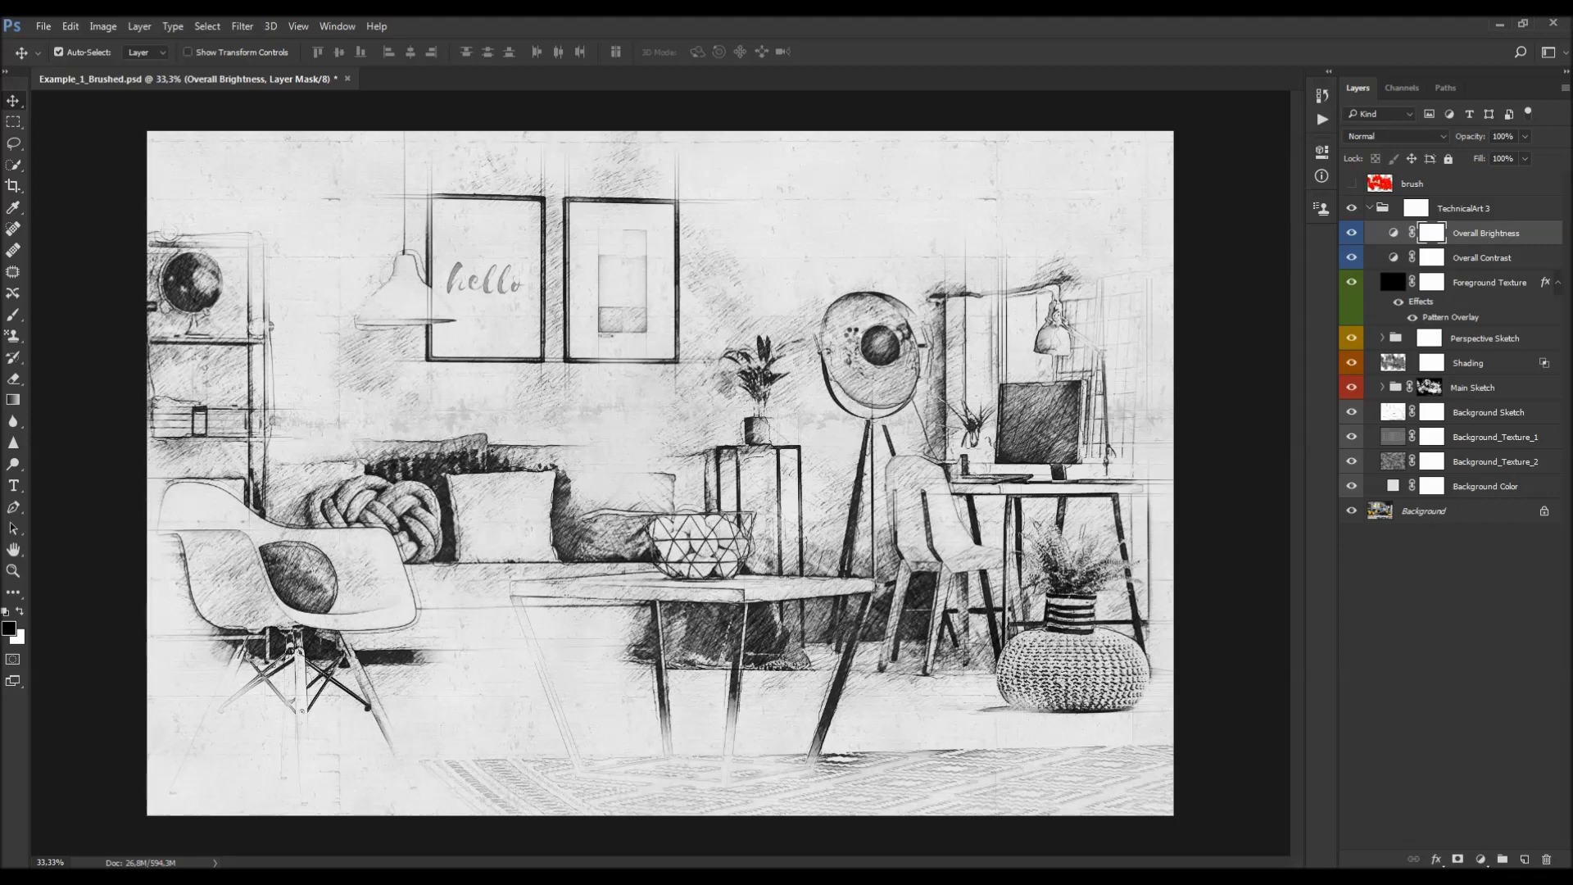
{"action": "key", "text": "ctrl+shift+alt+n"}
{"action": "key", "text": "ctrl+shift+alt+e"}
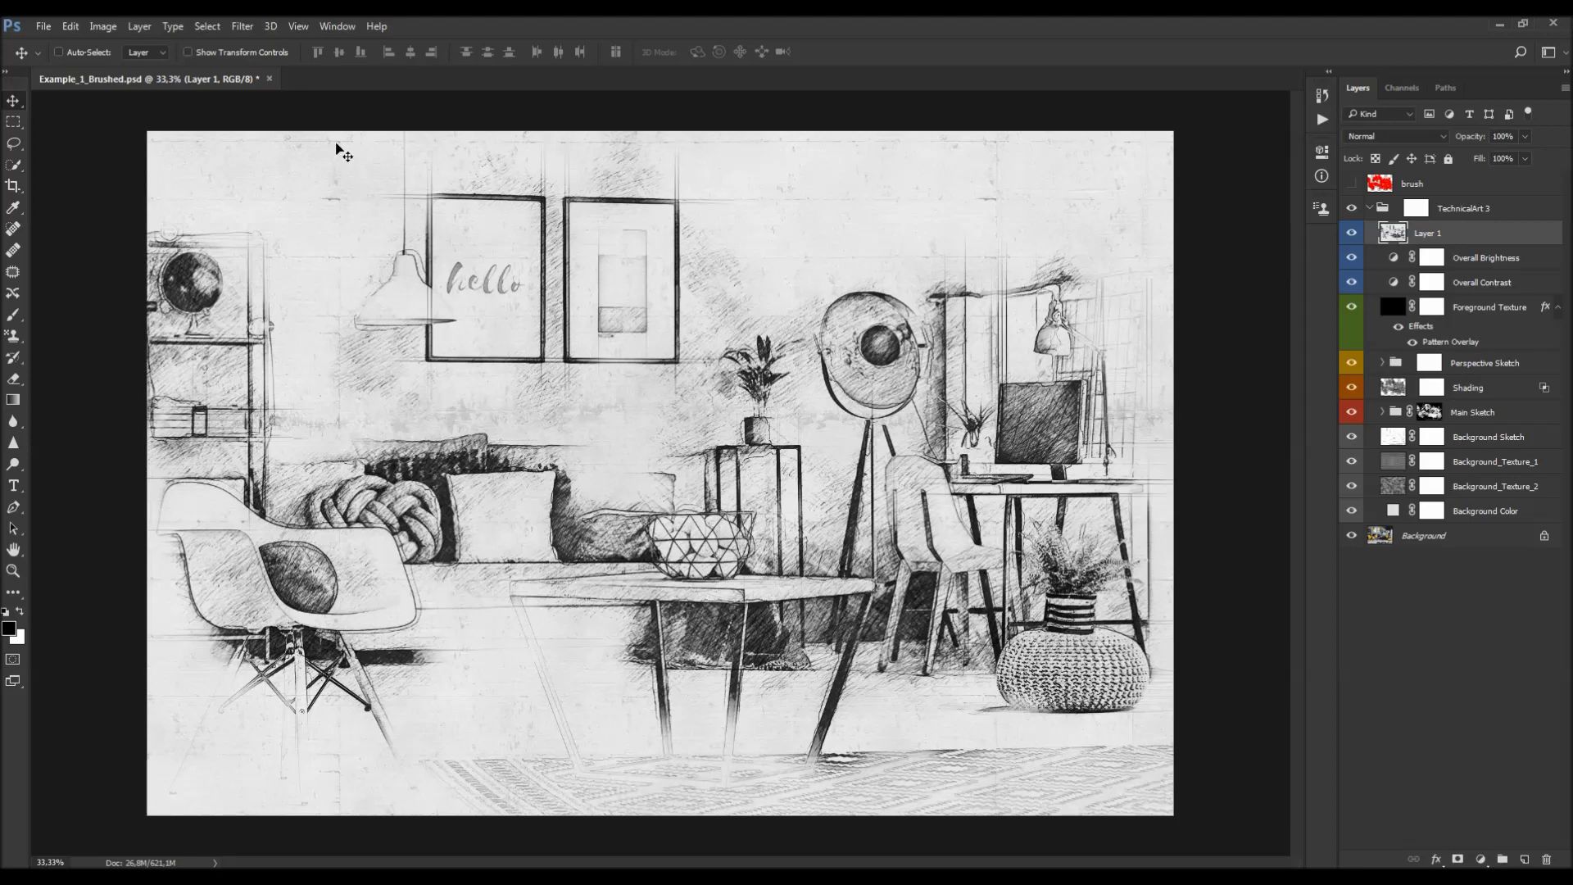
Step: Apply a High Pass filter with a radius of 2 pixels to the stamped layer
{"action": "left_click", "coordinate": [243, 26]}
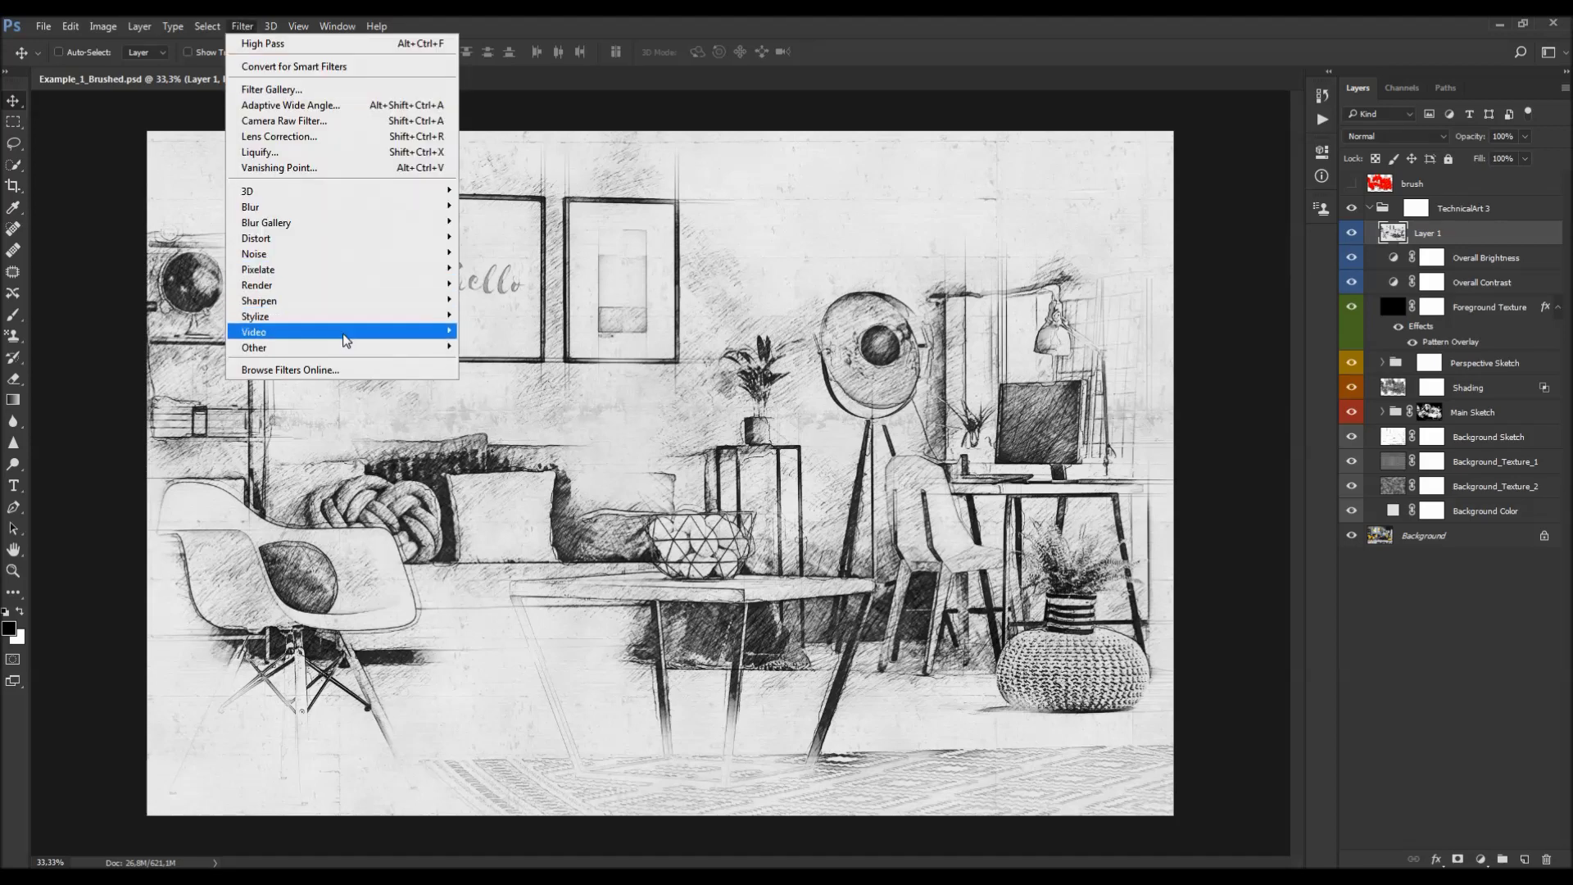
{"action": "mouse_move", "coordinate": [372, 347]}
{"action": "left_click", "coordinate": [507, 361]}
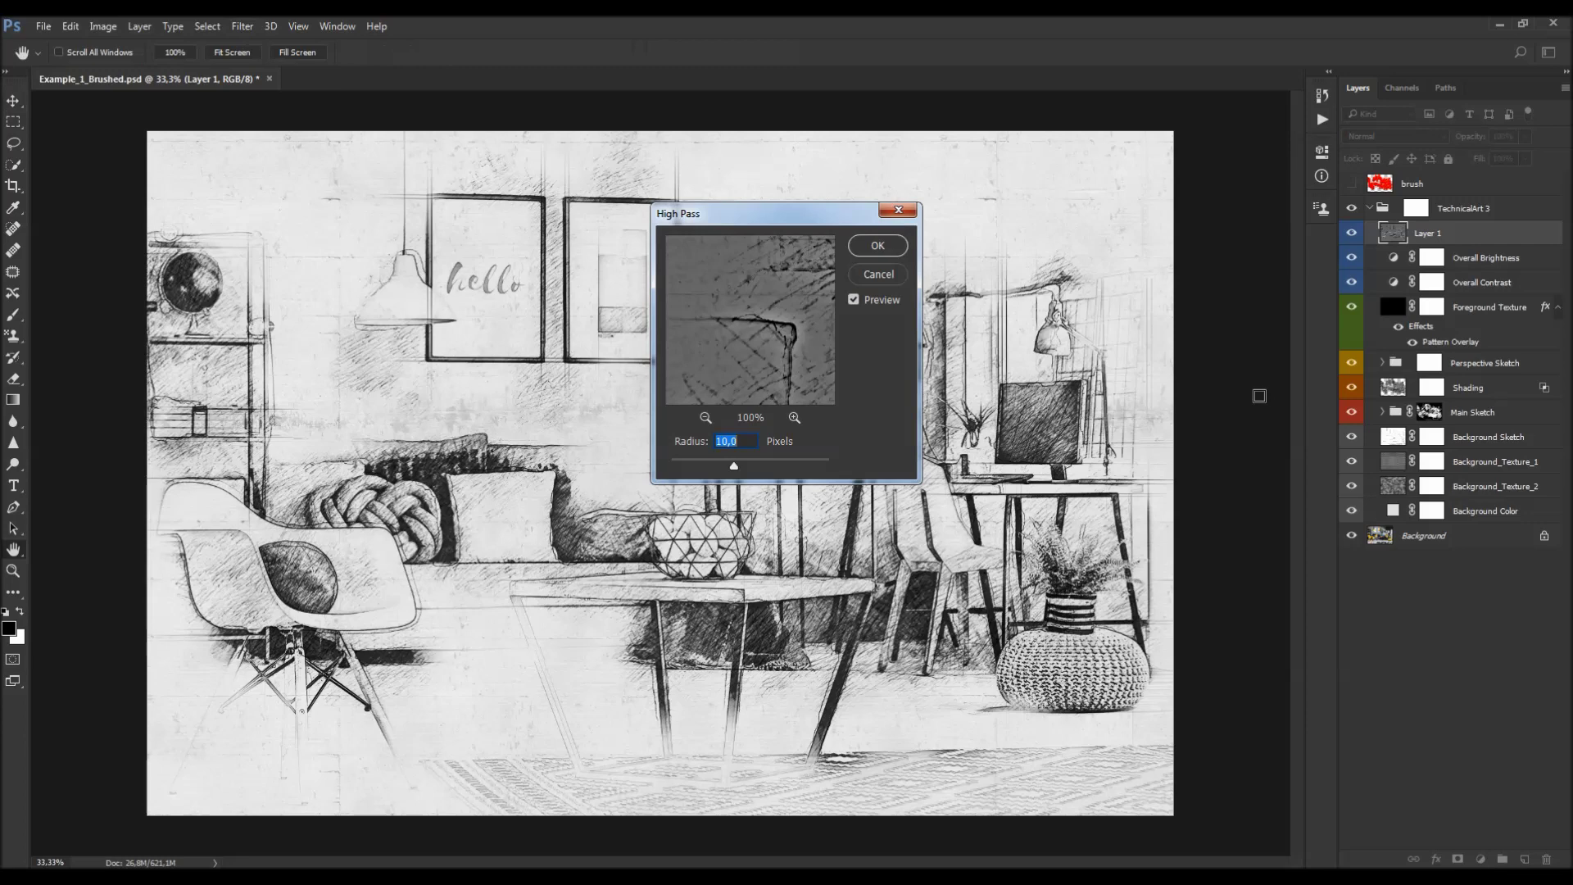
{"action": "type", "text": "2"}
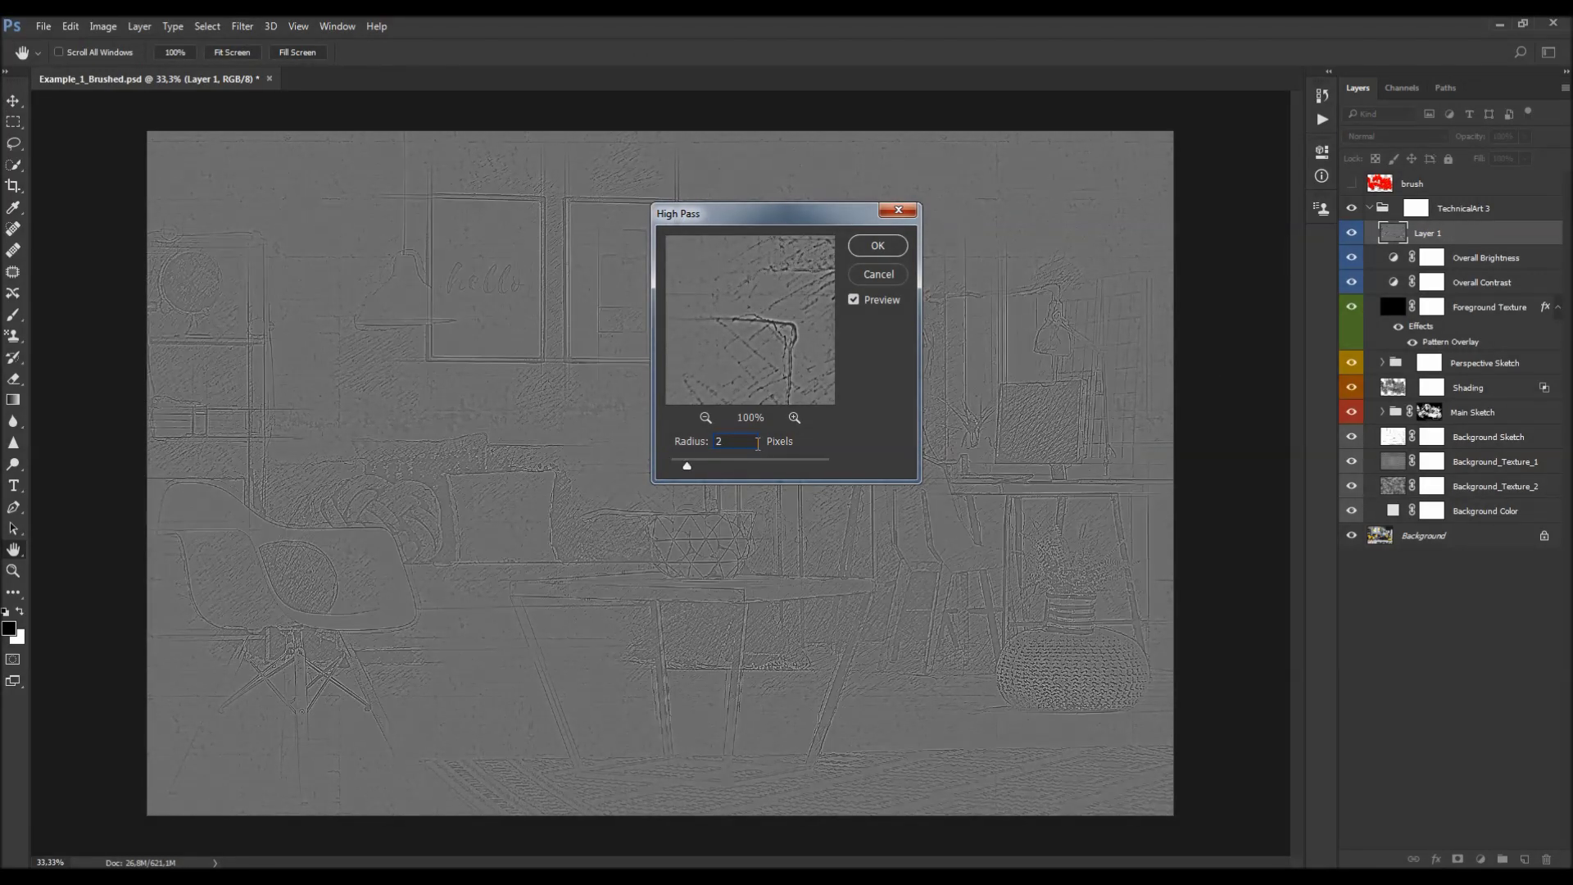
{"action": "left_click", "coordinate": [878, 247]}
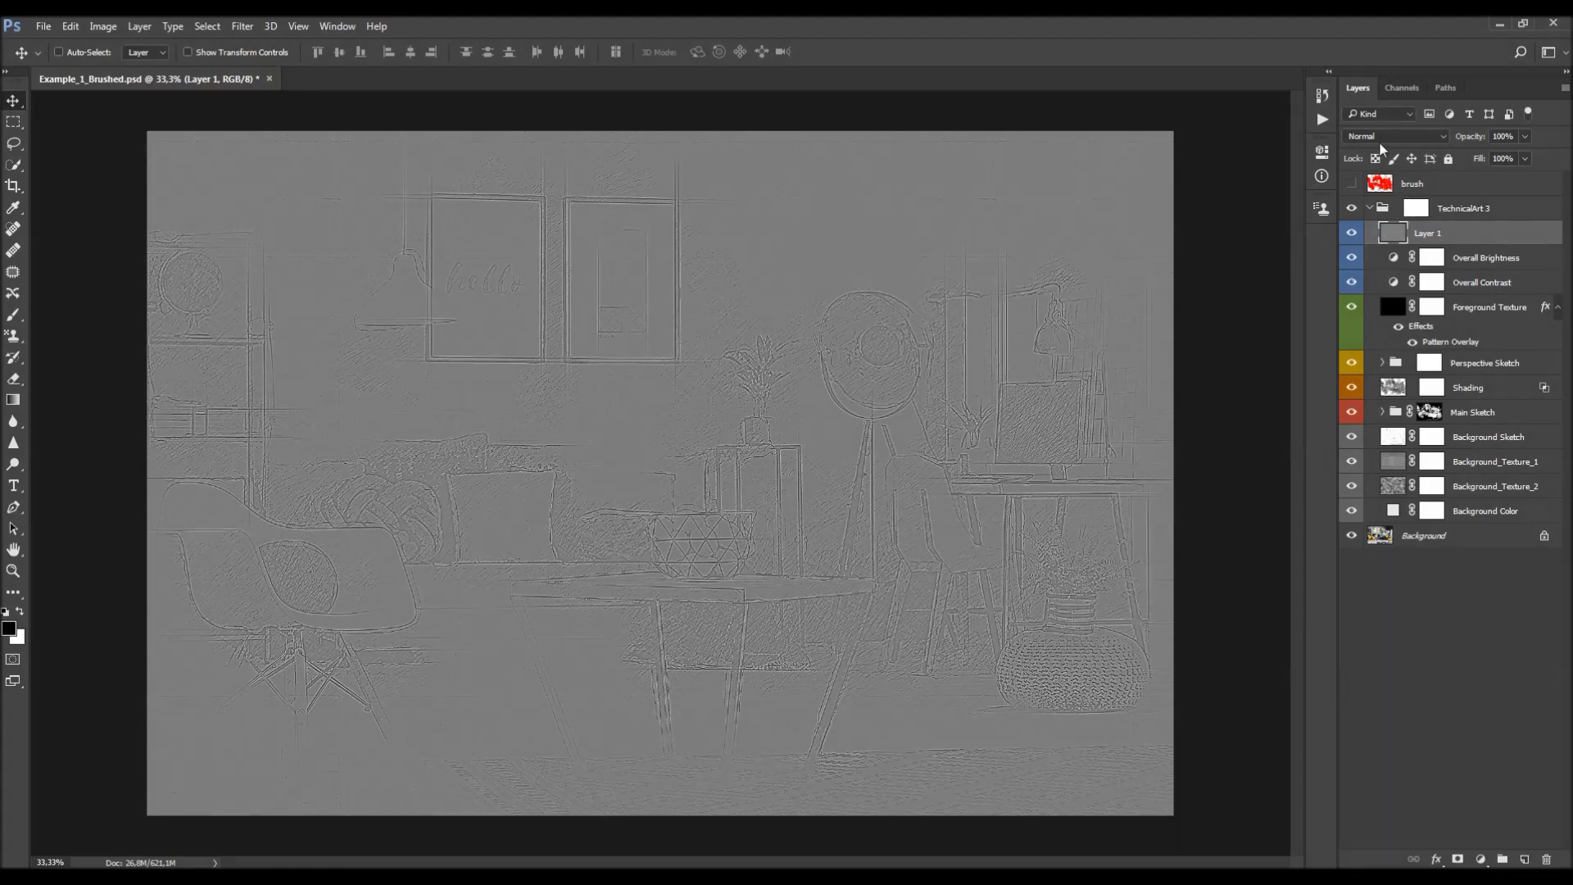
Step: Set the High Pass layer's blend mode to Hard Light, compare it hidden and shown, and adjust its opacity
{"action": "left_click", "coordinate": [1381, 140]}
{"action": "left_click", "coordinate": [1374, 310]}
{"action": "left_click", "coordinate": [1352, 233]}
{"action": "left_click", "coordinate": [1352, 233]}
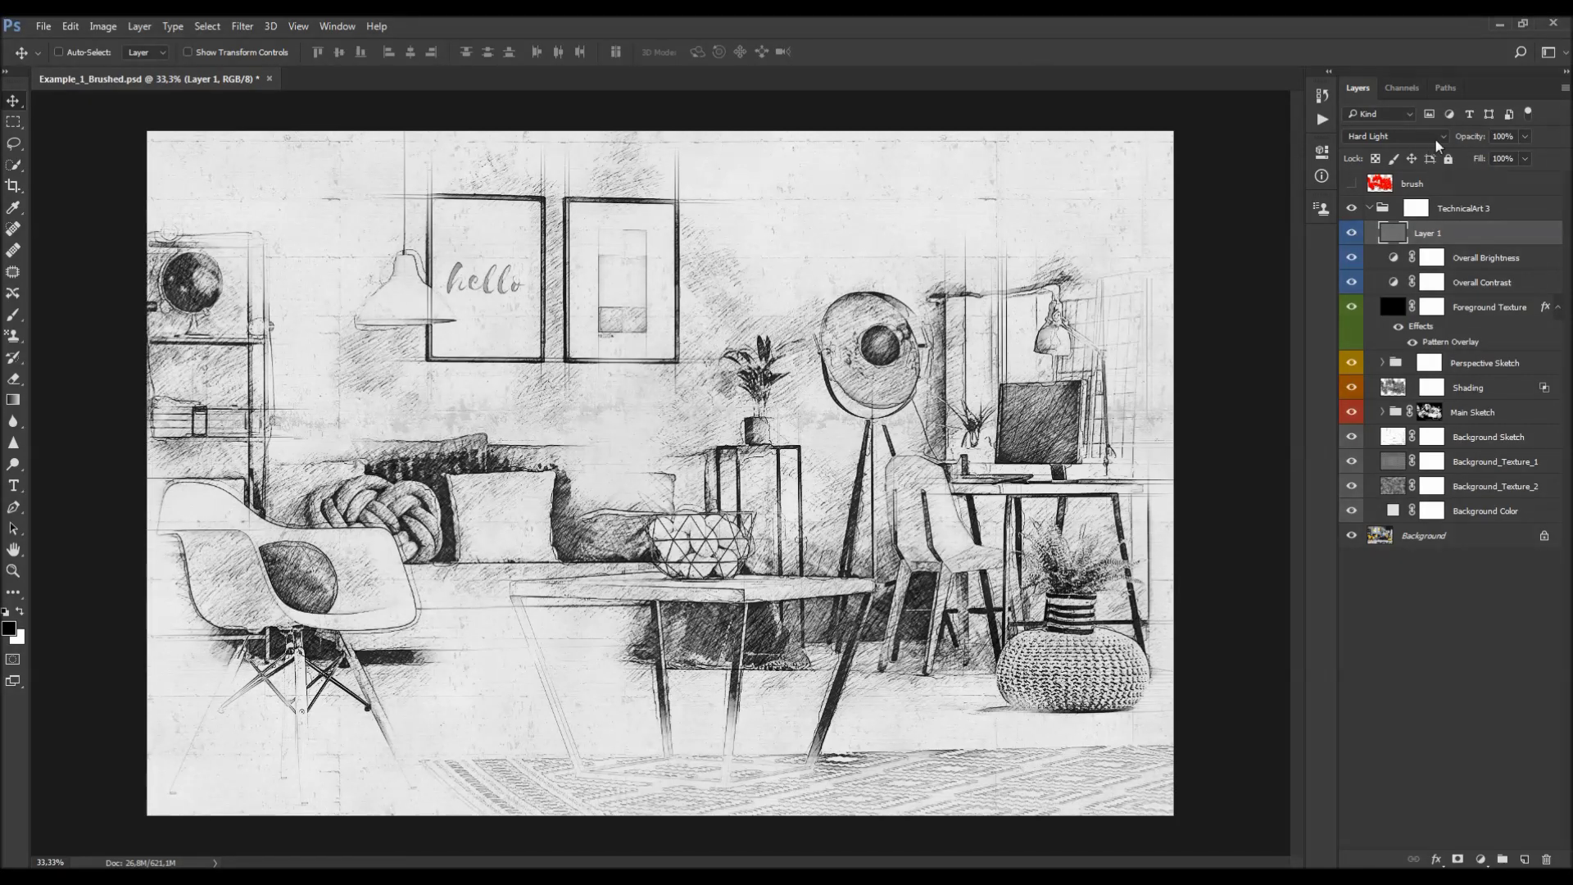
{"action": "left_click_drag", "start_coordinate": [1472, 137], "coordinate": [895, 247]}
{"action": "key", "text": "0"}
Step: Collapse the TechnicalArt 3 group and check the brush layer's painted area over the sketch, leaving that layer hidden
{"action": "left_click", "coordinate": [1369, 209]}
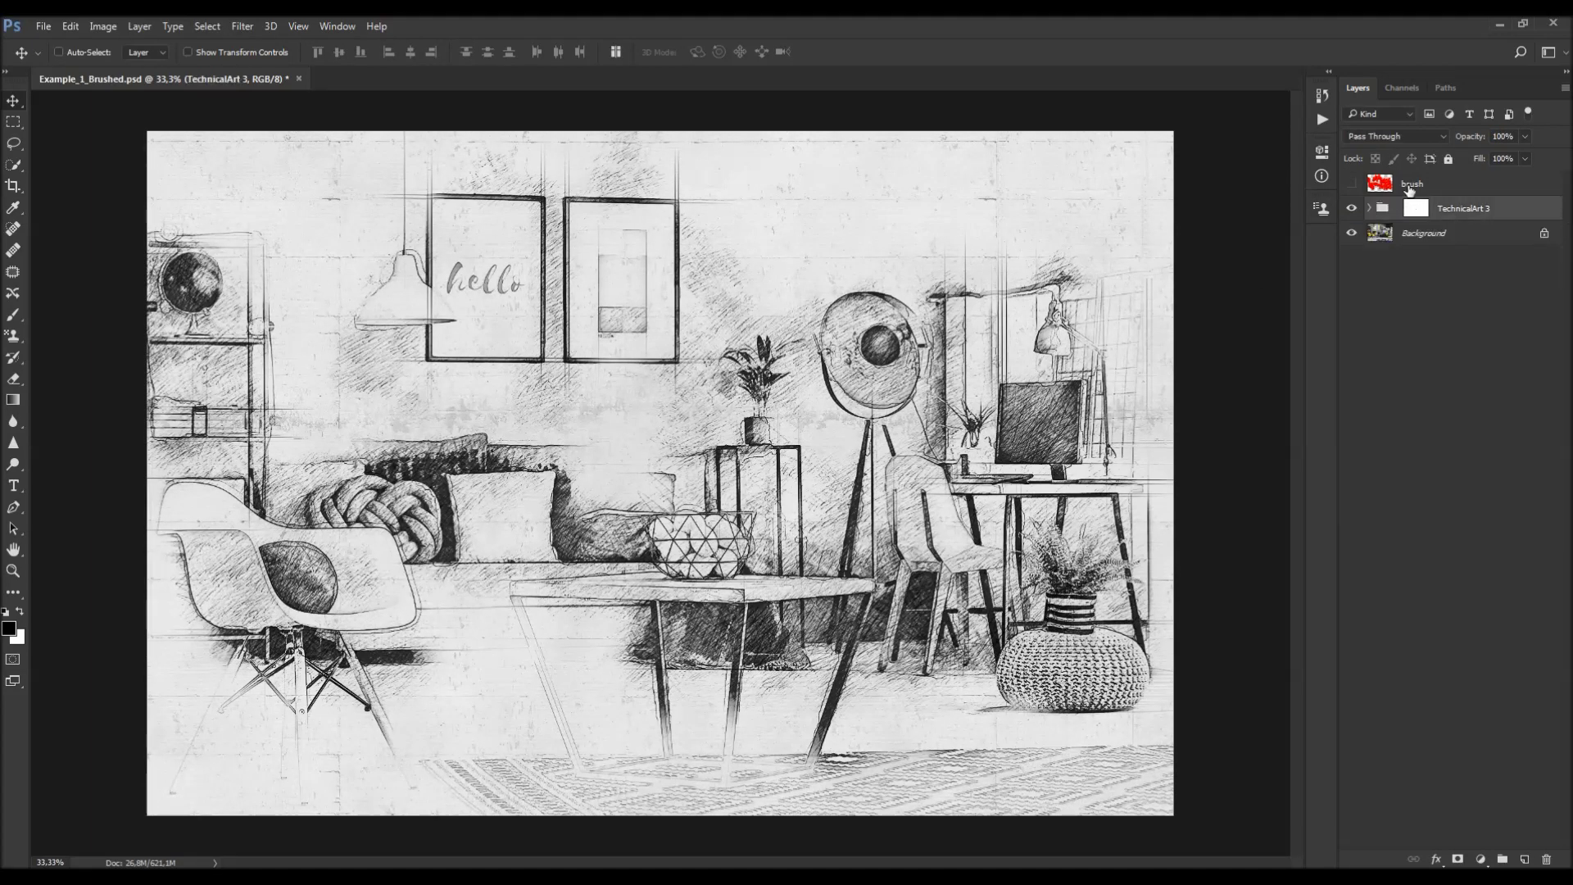
{"action": "left_click", "coordinate": [1364, 185]}
{"action": "left_click", "coordinate": [1352, 183]}
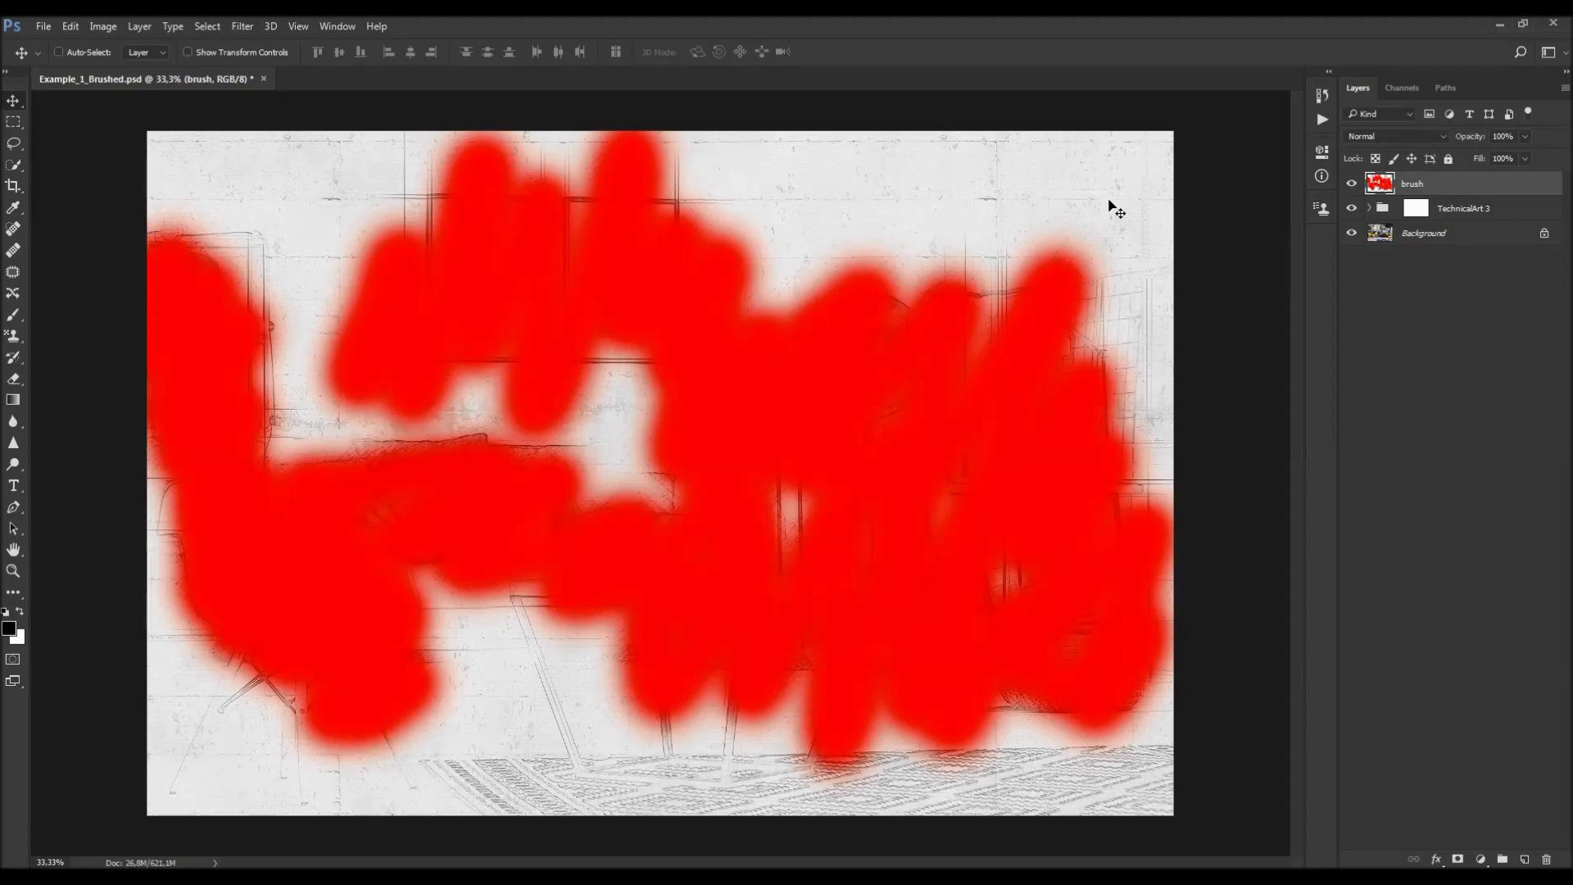
{"action": "left_click", "coordinate": [1352, 184]}
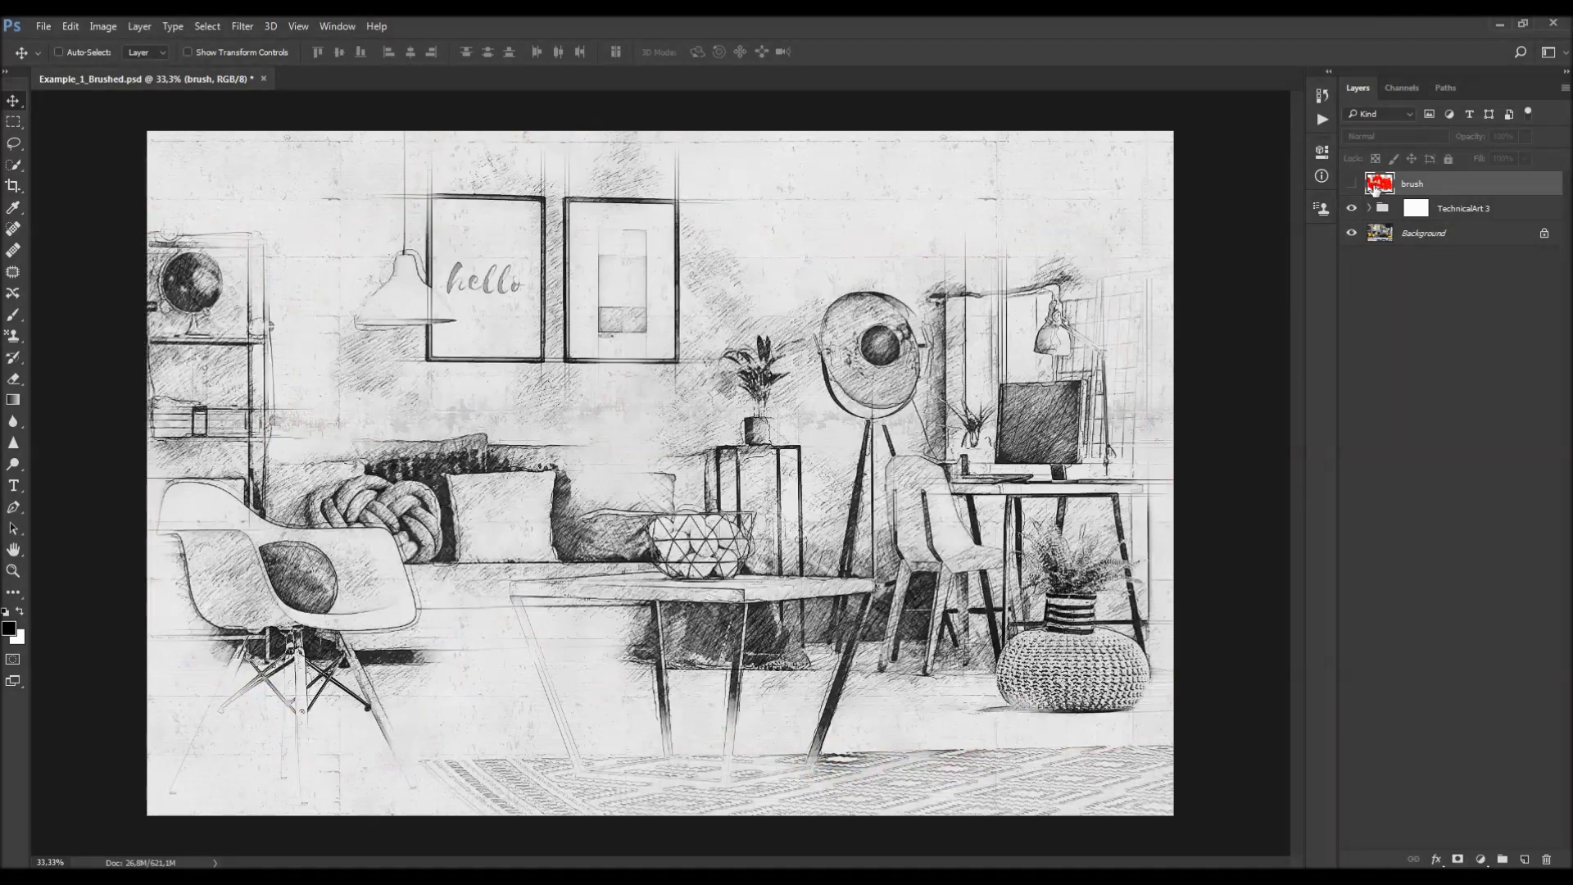
Step: Try deleting the TechnicalArt 3 group and turning the brush layer back on
{"action": "left_click", "coordinate": [1458, 210]}
{"action": "key", "text": "Delete"}
{"action": "left_click", "coordinate": [1352, 183]}
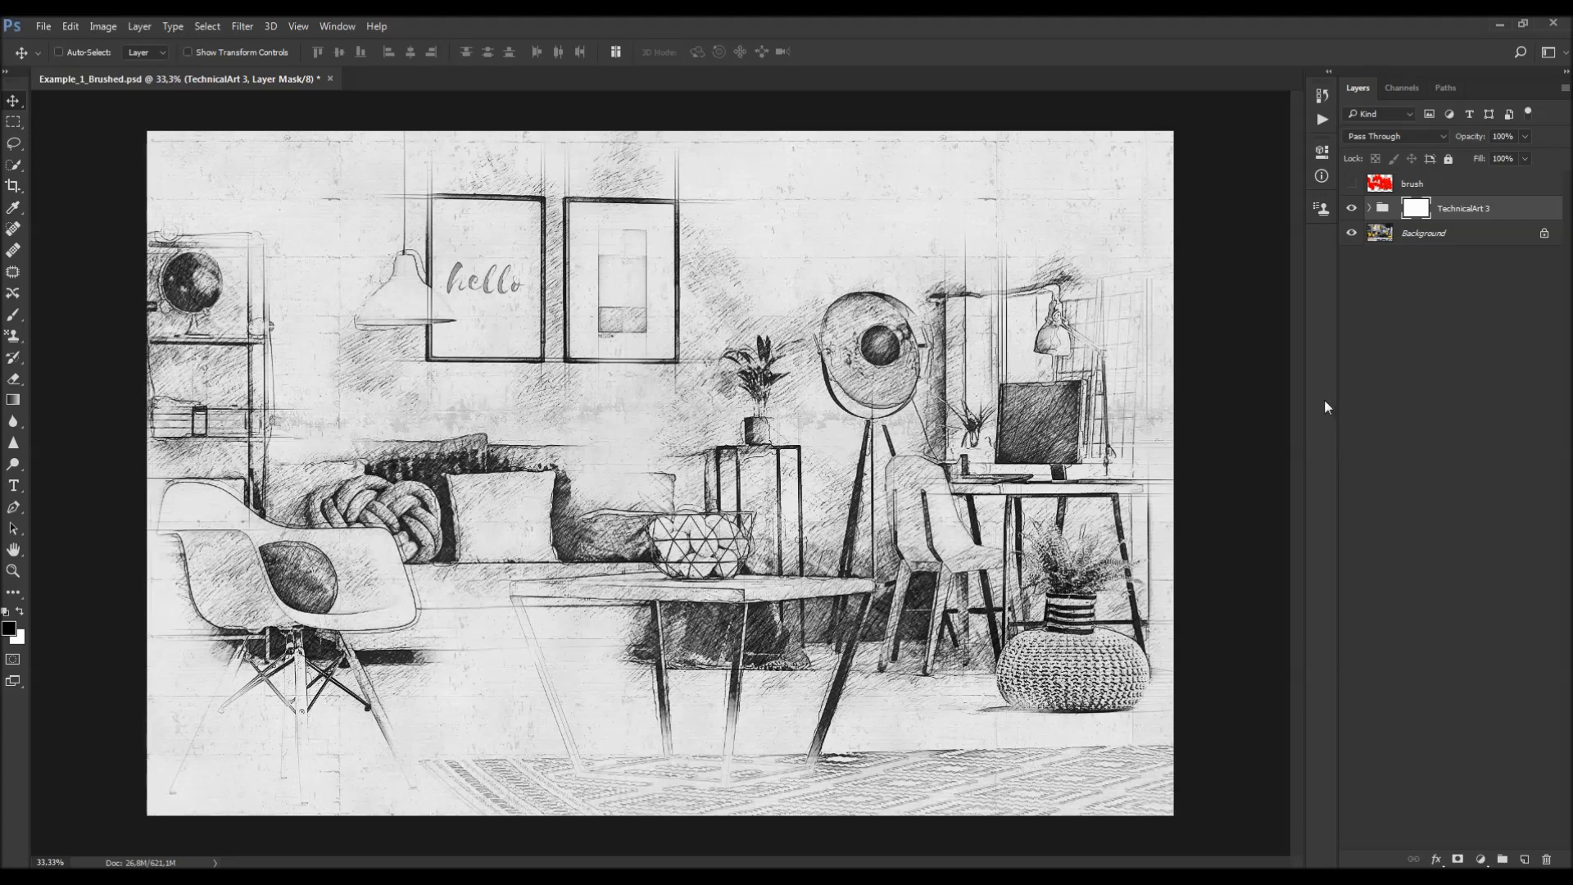
Step: Duplicate the Background layer, move the copy above the TechnicalArt 3 group, and hide it to compare photo and sketch
{"action": "left_click", "coordinate": [1473, 235]}
{"action": "key", "text": "ctrl+j"}
{"action": "left_click_drag", "start_coordinate": [1472, 236], "coordinate": [1474, 196]}
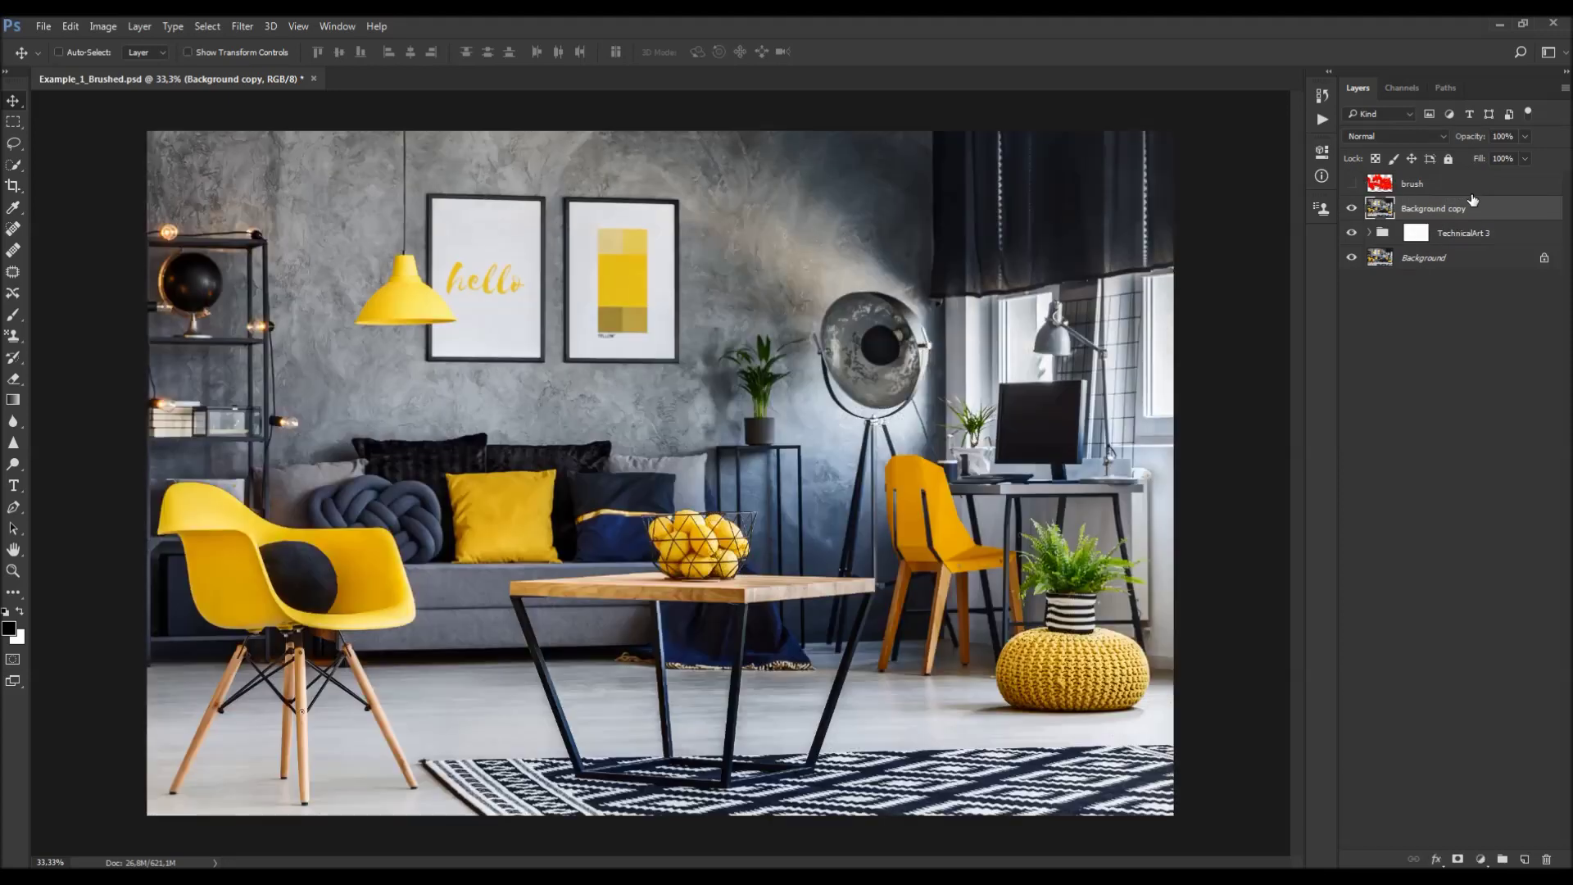
{"action": "left_click", "coordinate": [1352, 210]}
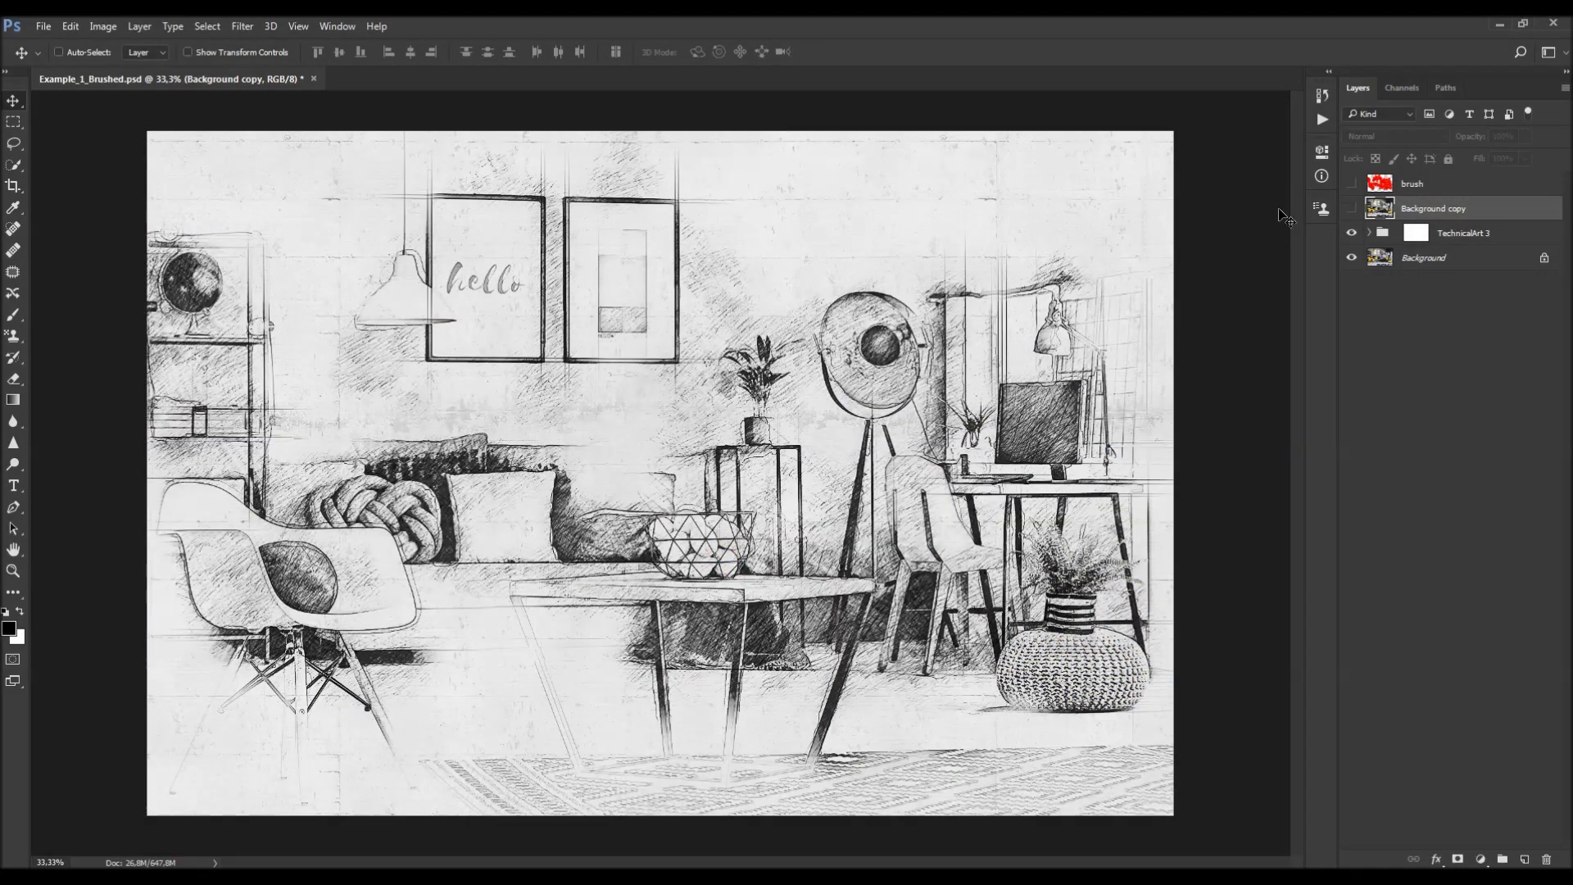